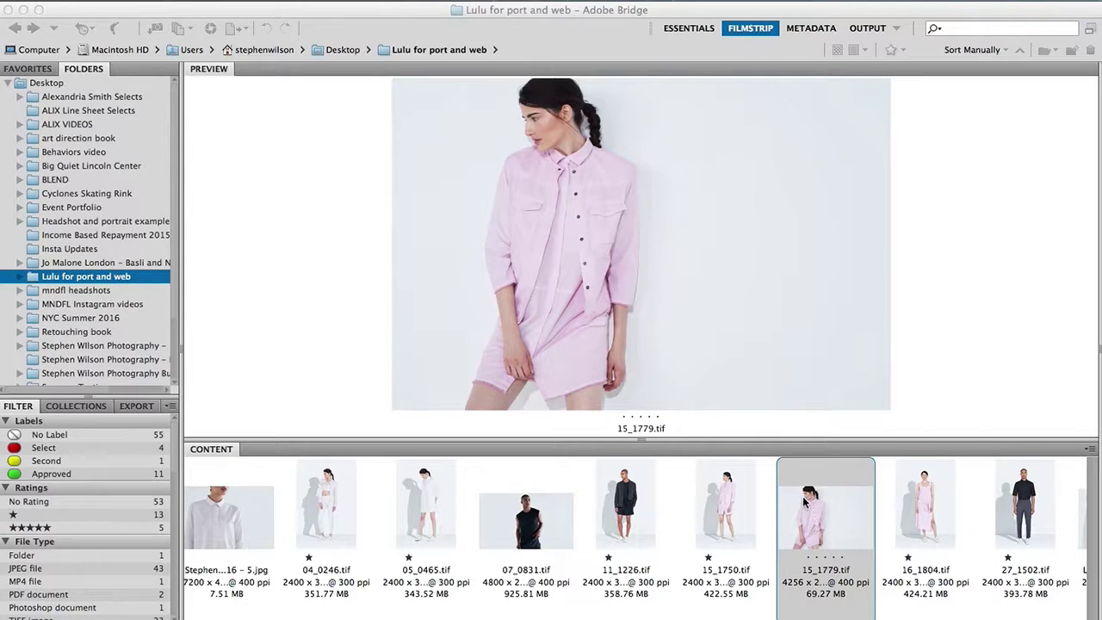
- Open 15_1779.tif in Photoshop and duplicate its background onto a layer named spot
double_click(813, 504)
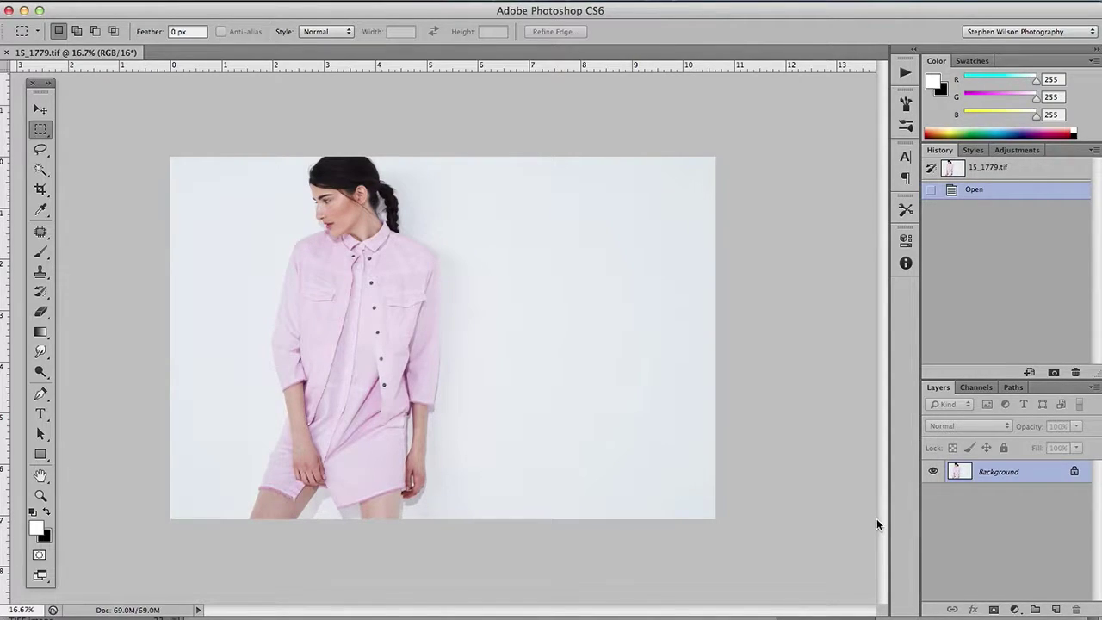
key(j)
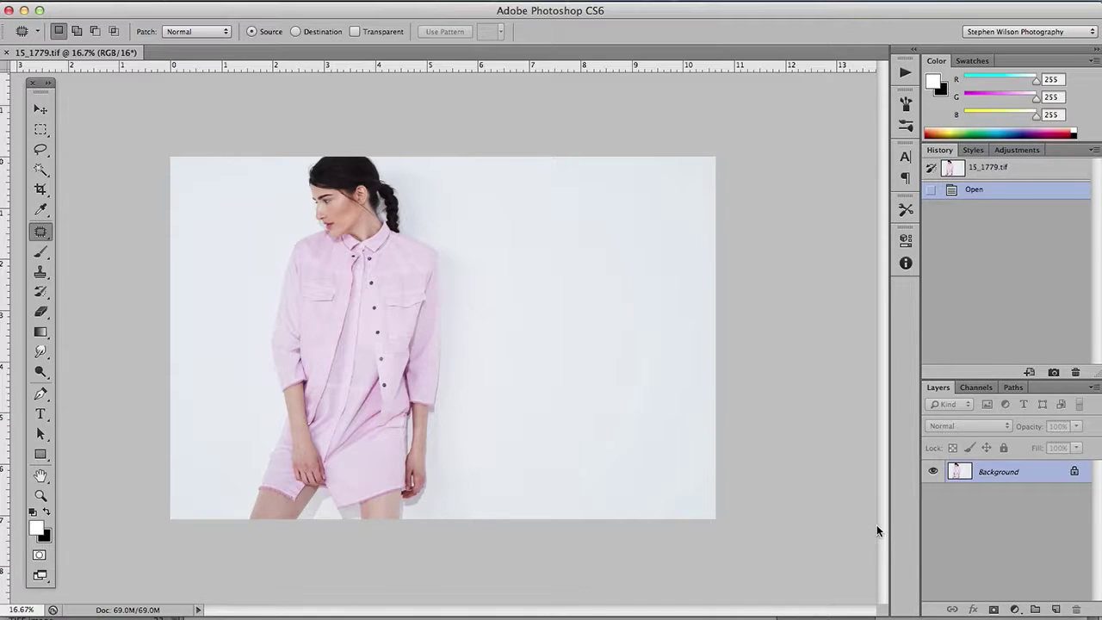
key(super+j)
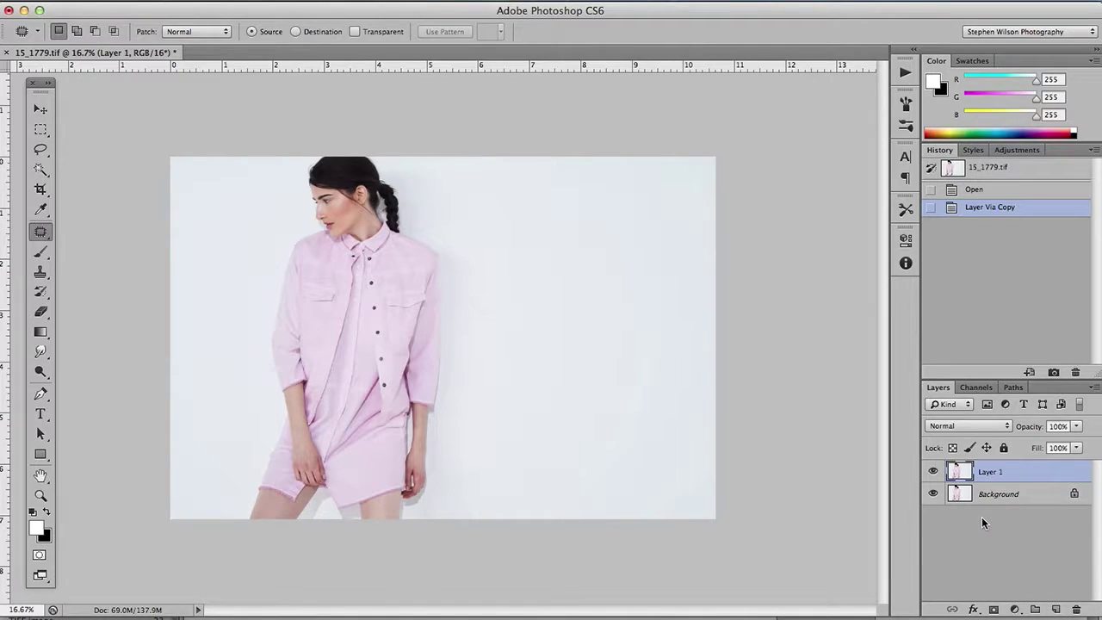
double_click(987, 471)
text(spot)
- Remove the marks on the wall near the photo's upper-left corner with a content-aware Spot Healing Brush at size 45
key(super+plus)
key(super+plus)
key(super+plus)
click(46, 233)
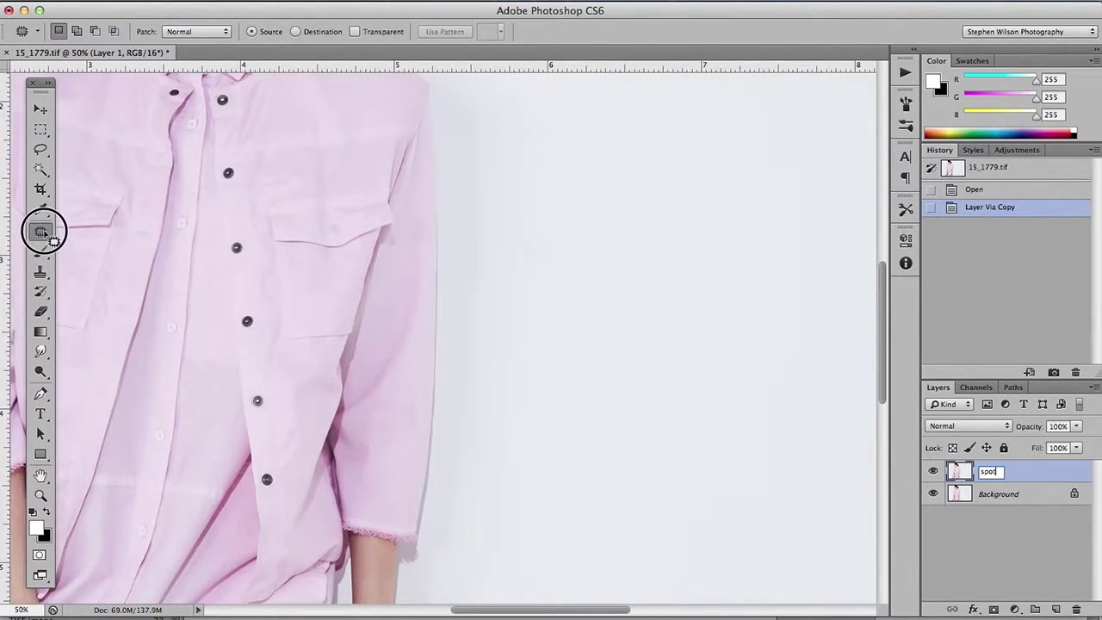
click(125, 227)
scroll(419, 319, up, 5)
scroll(419, 319, left, 6)
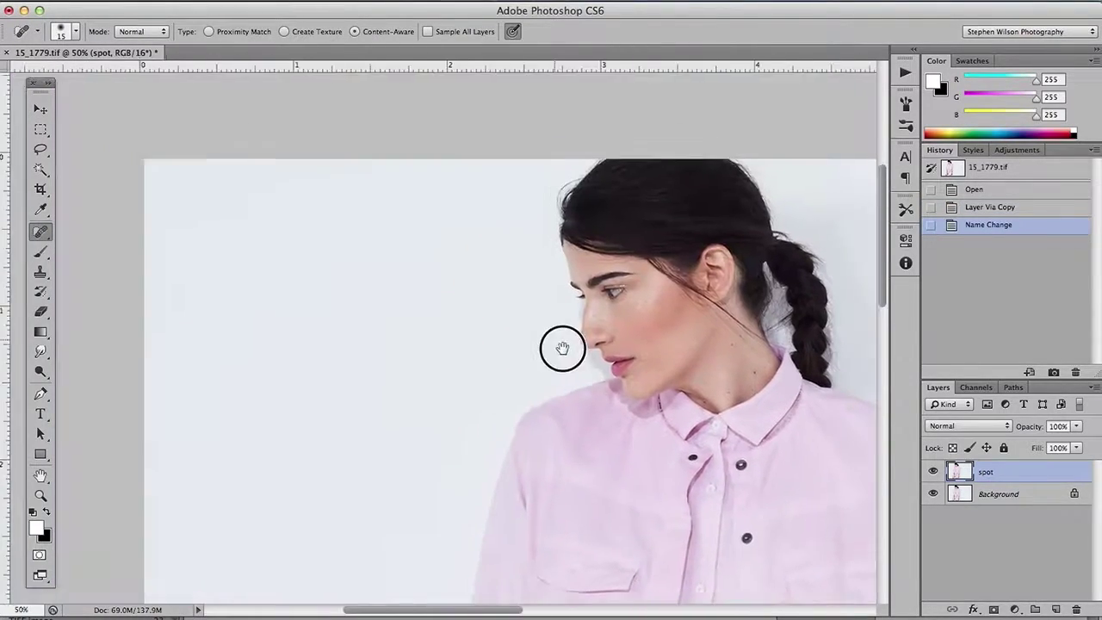
key(super+plus)
drag(653, 401, 649, 340)
key(bracketright)
key(bracketright)
key(bracketright)
click(473, 167)
click(472, 168)
click(376, 164)
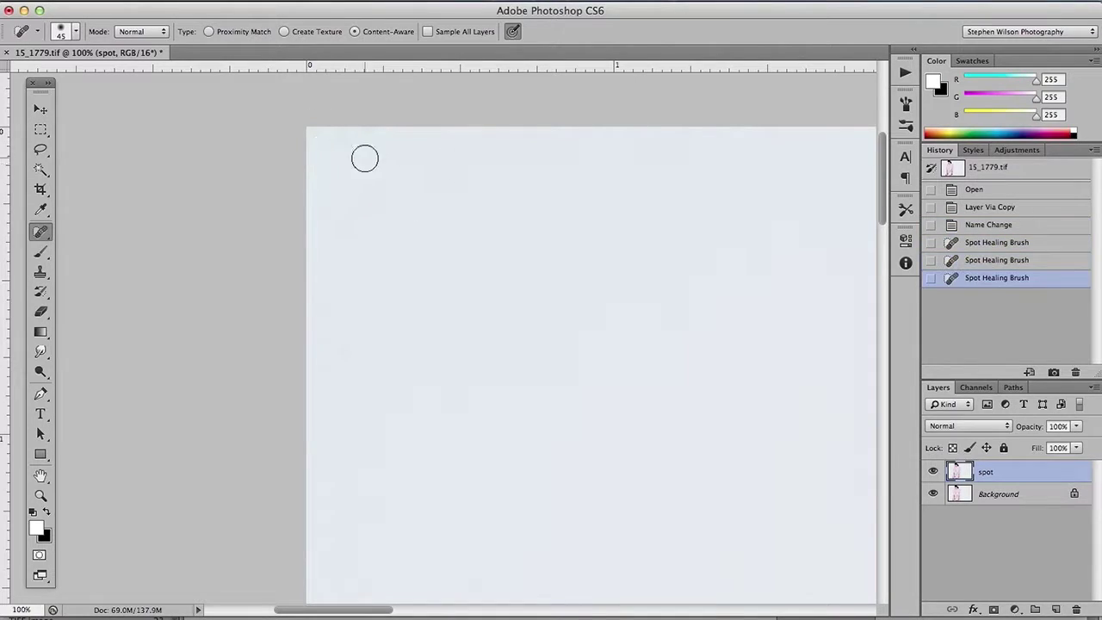
click(377, 164)
click(349, 365)
click(349, 365)
- Heal the remaining marks farther along the wall to the left of the model
mouse_move(466, 405)
mouse_down()
mouse_move(512, 295)
mouse_move(497, 215)
mouse_up()
drag(516, 353, 499, 177)
click(507, 185)
click(507, 185)
click(507, 184)
mouse_move(731, 129)
mouse_down()
mouse_move(714, 319)
mouse_move(721, 266)
mouse_move(758, 269)
mouse_up()
drag(761, 146, 762, 448)
click(801, 202)
click(801, 202)
click(802, 202)
- Retouch the blemishes on the model's cheek, mouth area and chin using the Patch tool and the Spot Healing Brush at size 20
key(super+plus)
drag(795, 399, 580, 237)
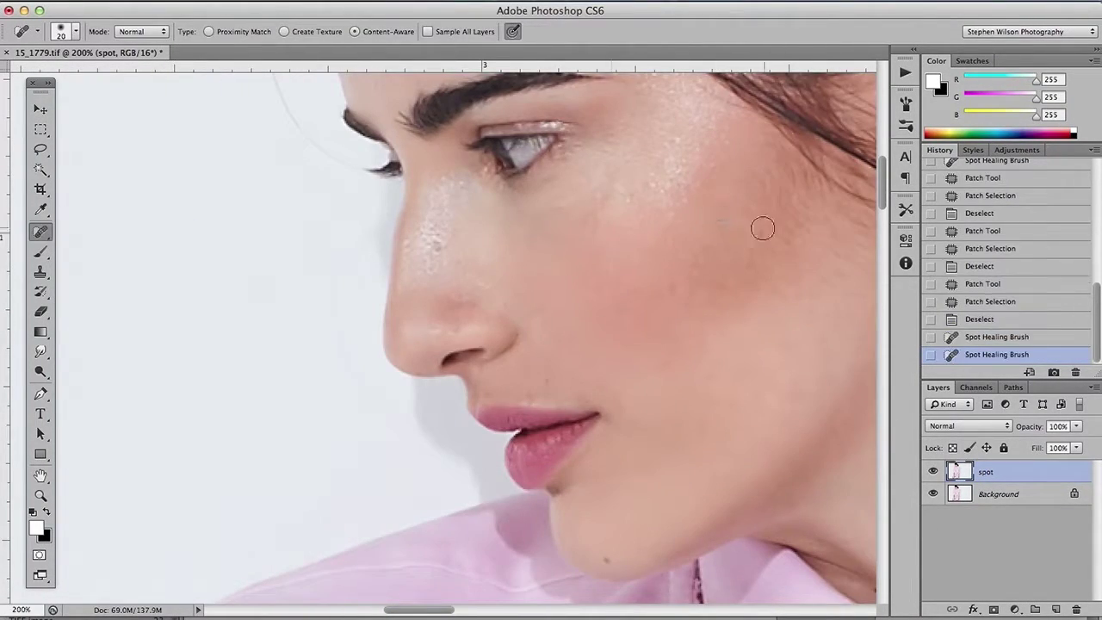
click(762, 228)
scroll(563, 418, down, 4)
scroll(504, 302, up, 2)
click(505, 302)
click(40, 232)
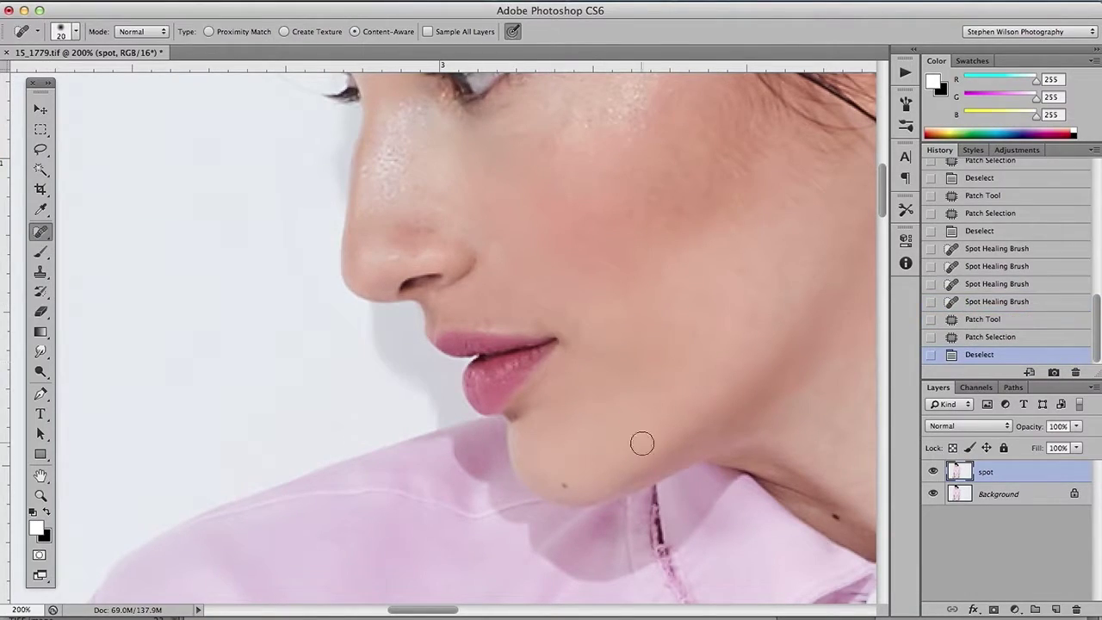
click(564, 486)
- Heal the small spots on the model's jaw and neck with the Spot Healing Brush at size 15
key(bracketleft)
drag(732, 344, 526, 440)
click(777, 349)
drag(757, 517, 704, 292)
click(780, 273)
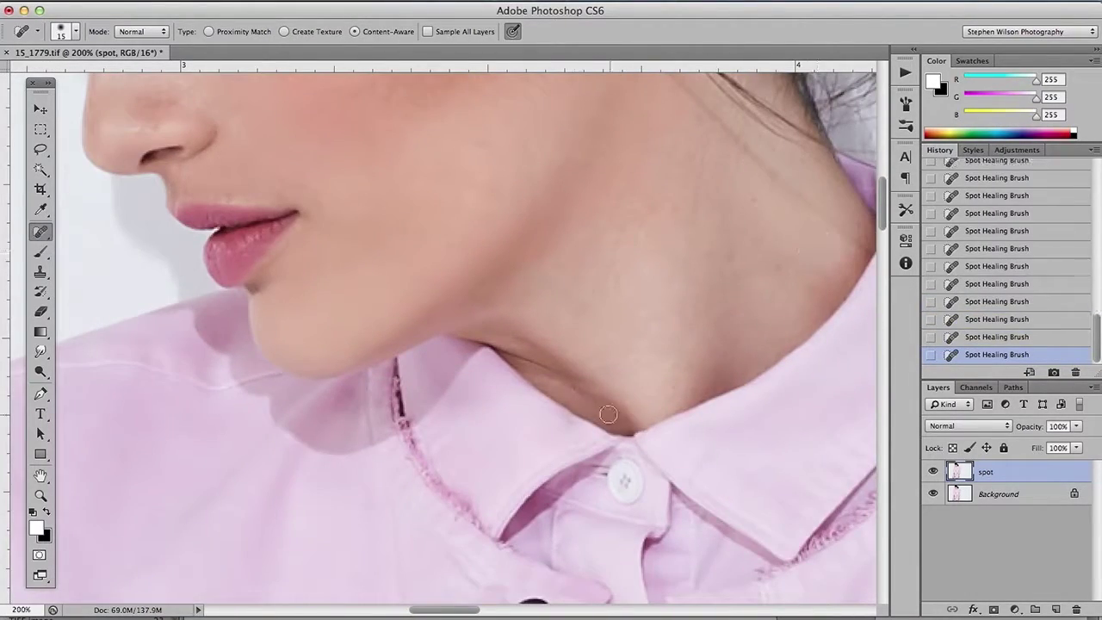
click(578, 388)
- Smooth the skin on the hand resting on the front of the dress with the Patch tool
drag(758, 172, 706, 412)
drag(706, 517, 546, 108)
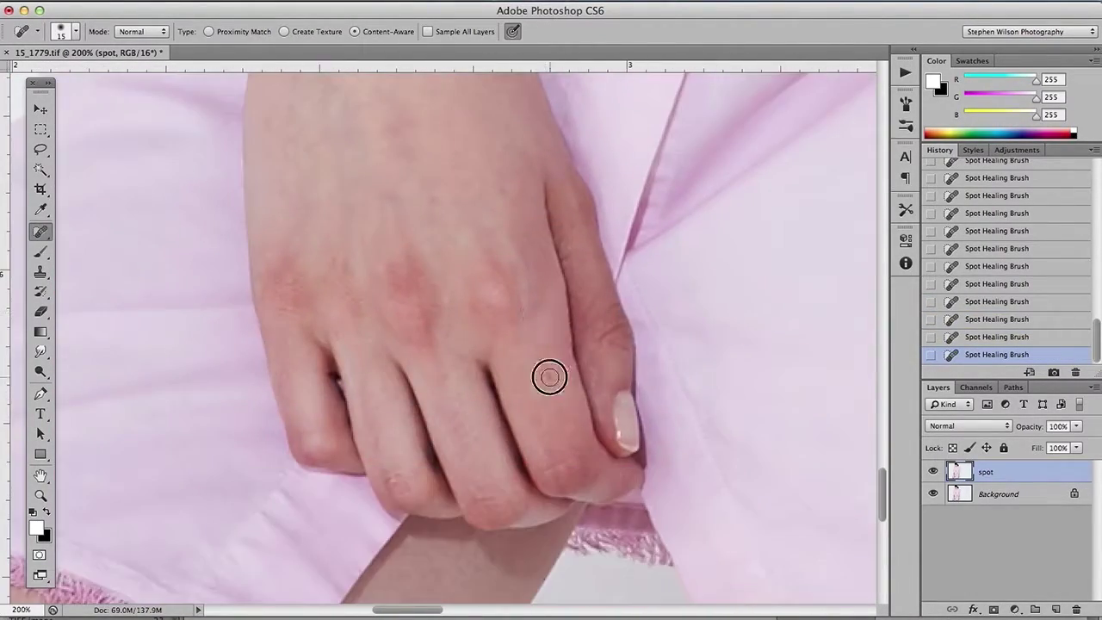
click(386, 473)
drag(418, 213, 498, 384)
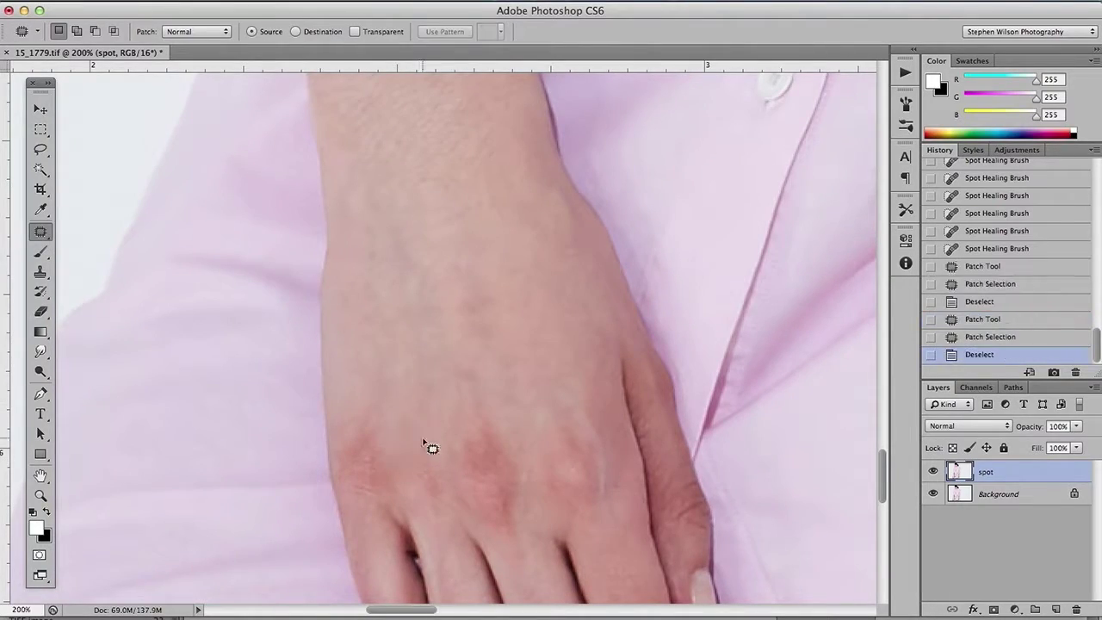
scroll(427, 445, down, 6)
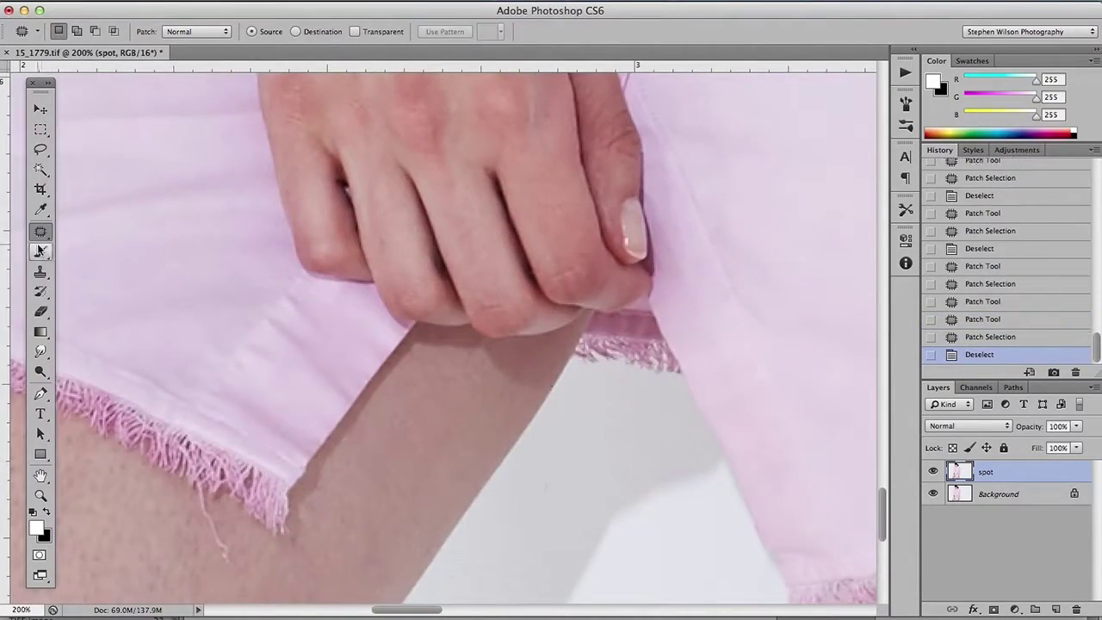
- Patch the uneven skin on the model's other arm, below the frayed sleeve
scroll(423, 413, right, 5)
mouse_move(439, 172)
mouse_down()
mouse_move(482, 482)
mouse_move(418, 371)
mouse_move(505, 230)
mouse_up()
click(516, 362)
click(525, 344)
click(531, 332)
click(517, 344)
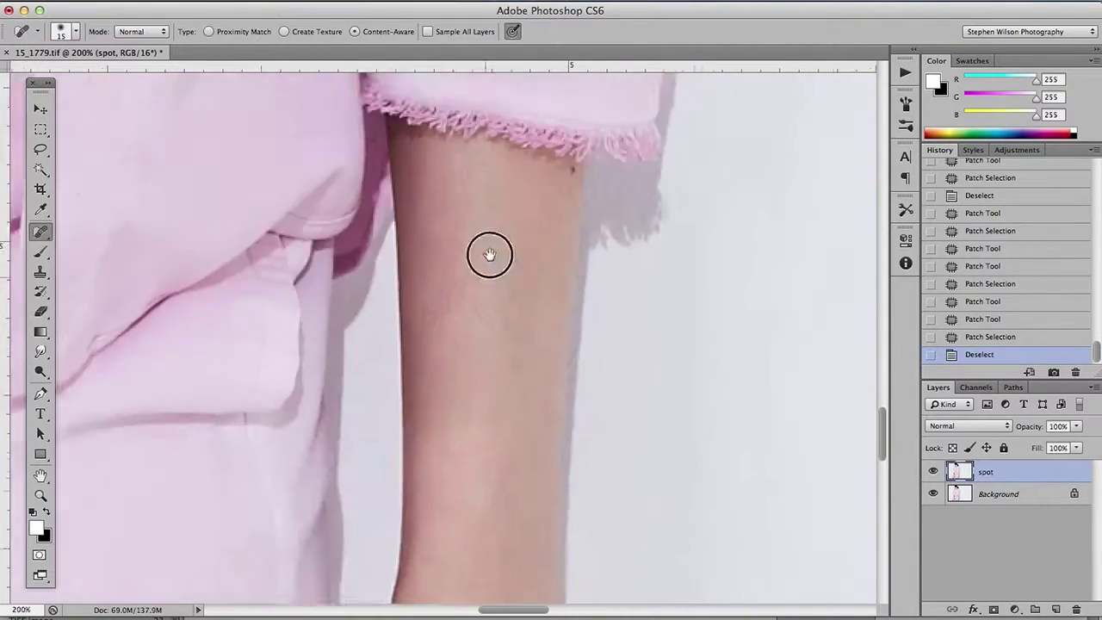
- Heal the dark spot below the sleeve and the marks on the wall to the right of the model
scroll(489, 250, up, 3)
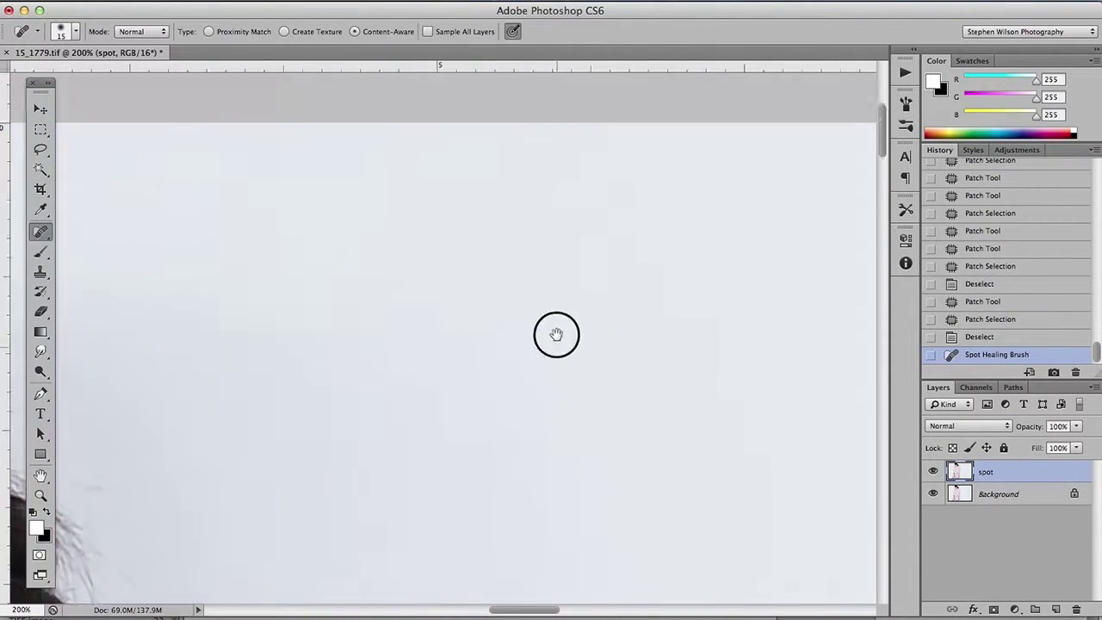
mouse_move(556, 334)
mouse_down()
mouse_move(720, 375)
mouse_move(457, 273)
mouse_move(266, 268)
mouse_move(507, 287)
mouse_move(516, 273)
mouse_move(607, 423)
mouse_move(623, 367)
mouse_move(654, 428)
mouse_up()
mouse_move(665, 349)
mouse_down()
mouse_move(721, 290)
mouse_move(590, 319)
mouse_up()
key(super+minus)
key(super+minus)
key(super+minus)
key(super+minus)
key(super+minus)
key(super+minus)
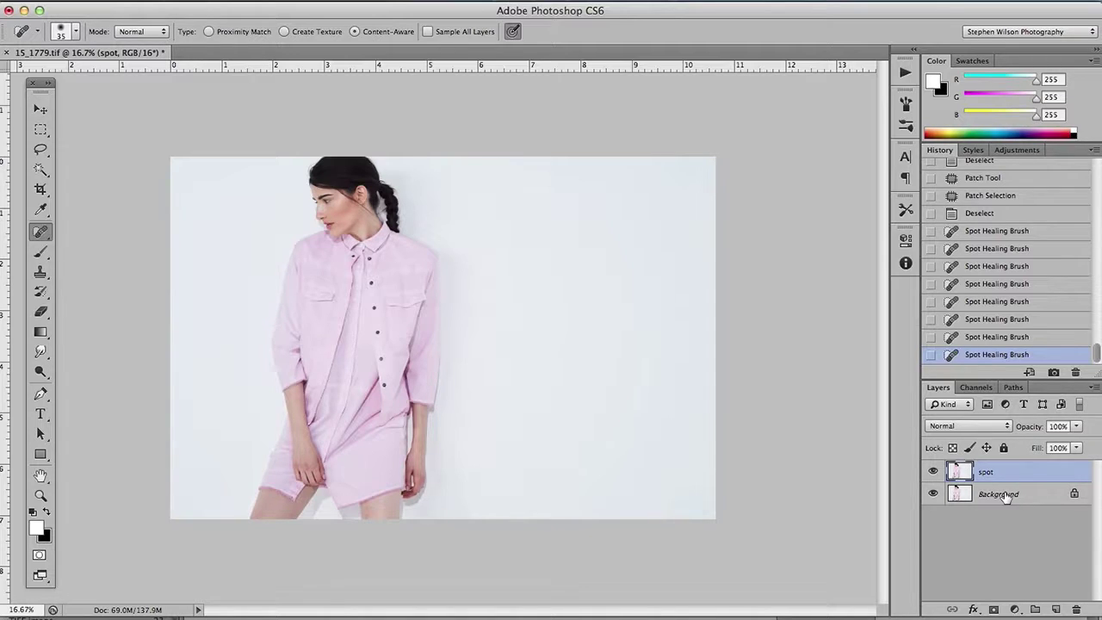
- Duplicate the spot layer as new canvas layer and extend the canvas leftward to a width of 16 inches
key(ctrl+j)
key(ctrl+minus)
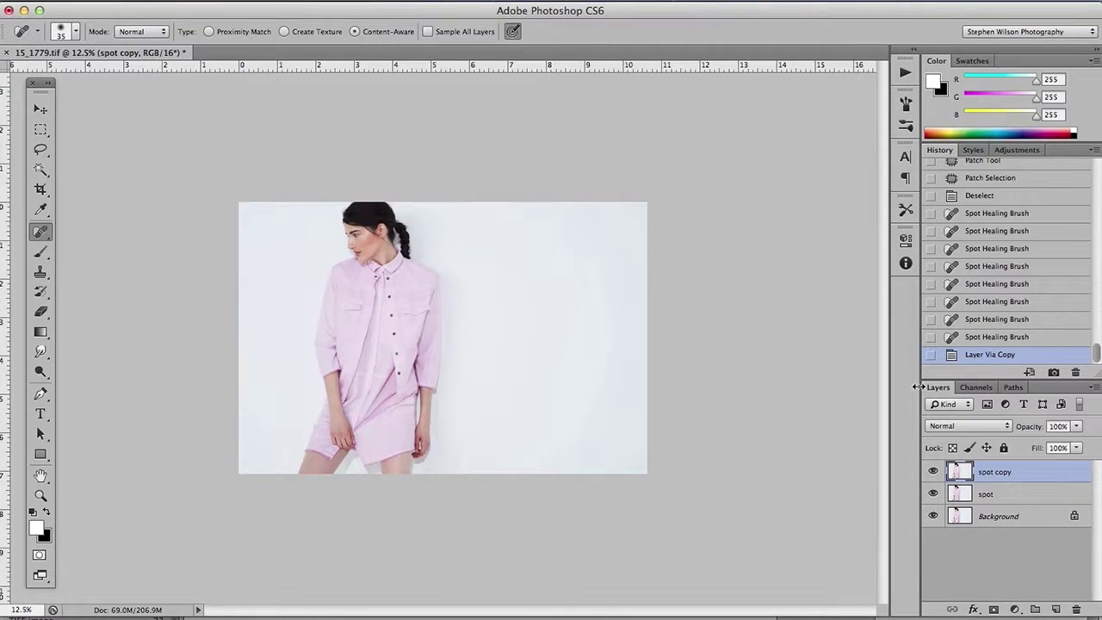
key(super+alt+c)
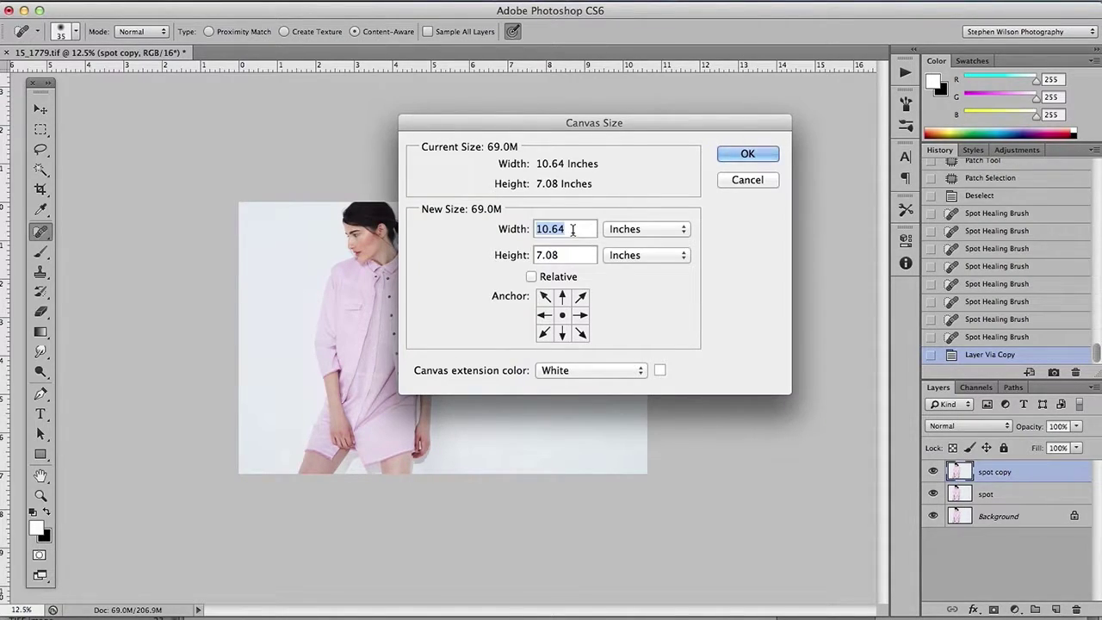
text(16)
click(580, 315)
key(Return)
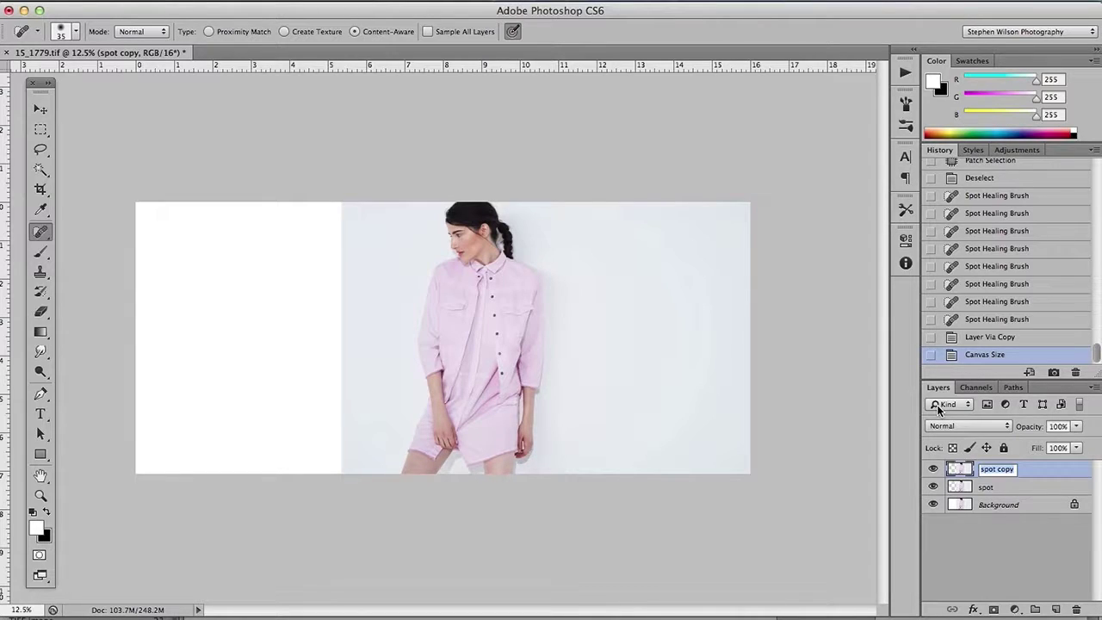
text(new canvas layer)
key(Return)
click(48, 133)
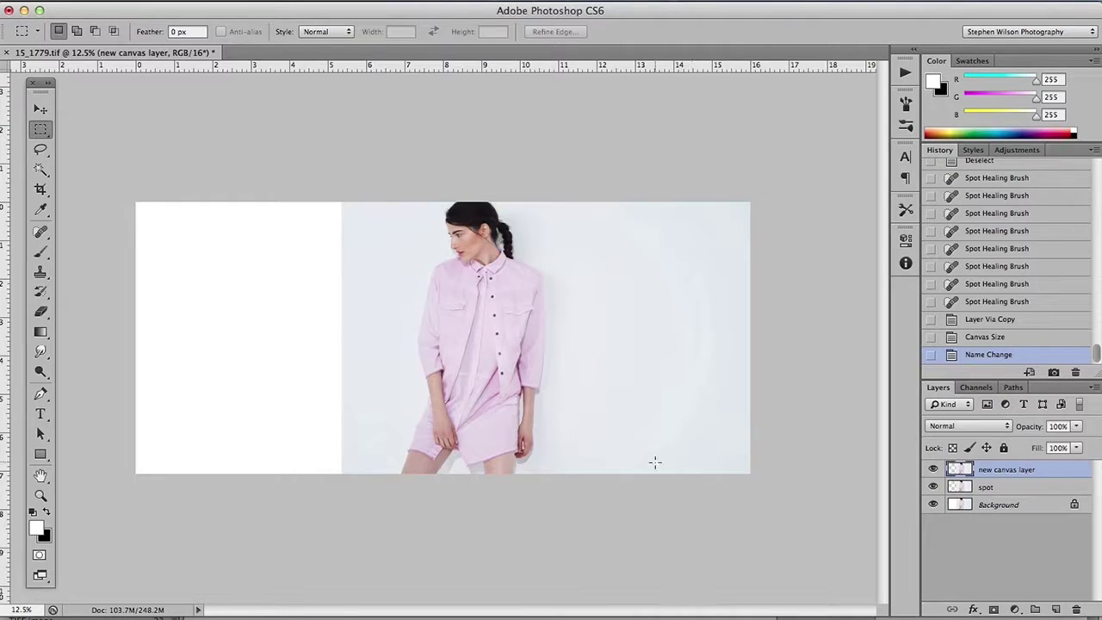
drag(558, 188, 738, 393)
click(585, 185)
drag(568, 202, 749, 474)
click(582, 184)
- Copy the full-height wall area right of the model onto a new layer and move it over the blank canvas on the left
drag(794, 522, 579, 201)
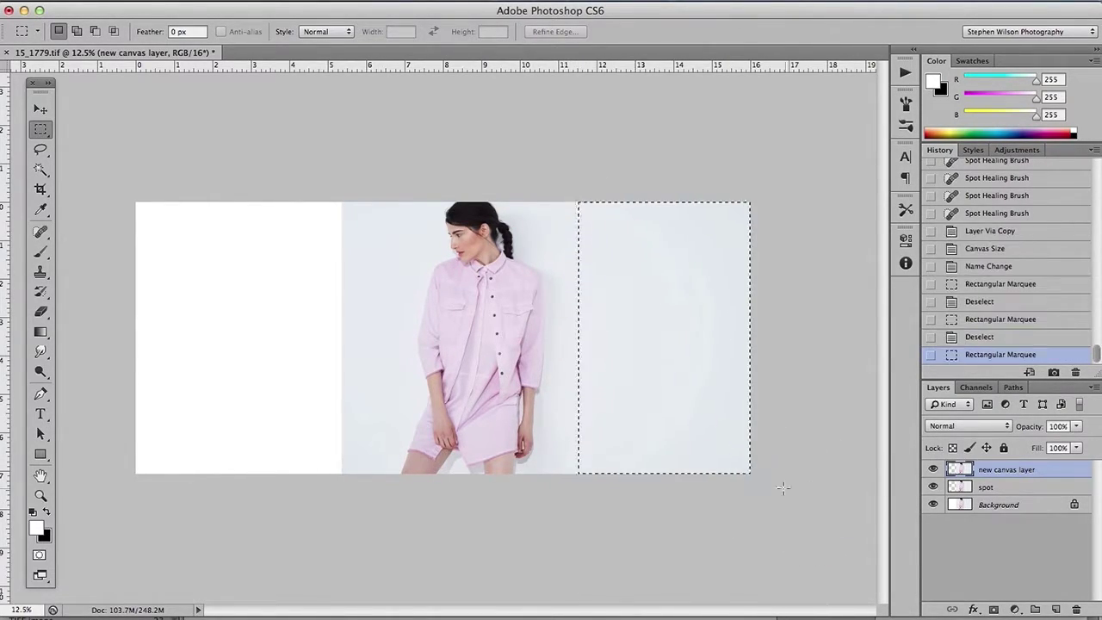
key(ctrl+c)
key(ctrl+v)
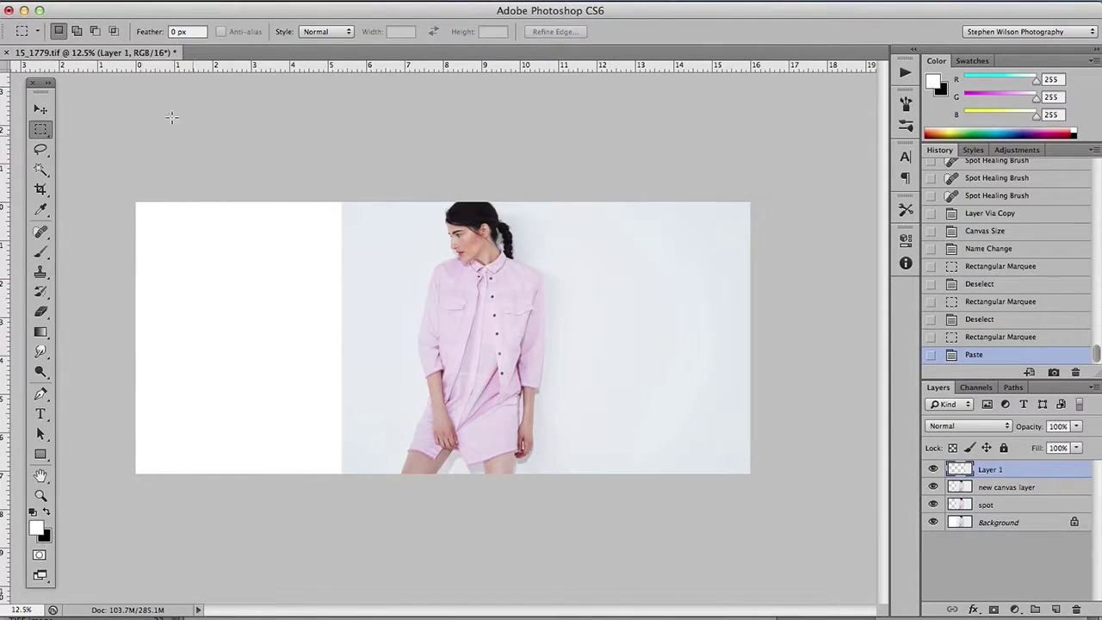
key(v)
drag(604, 309, 277, 302)
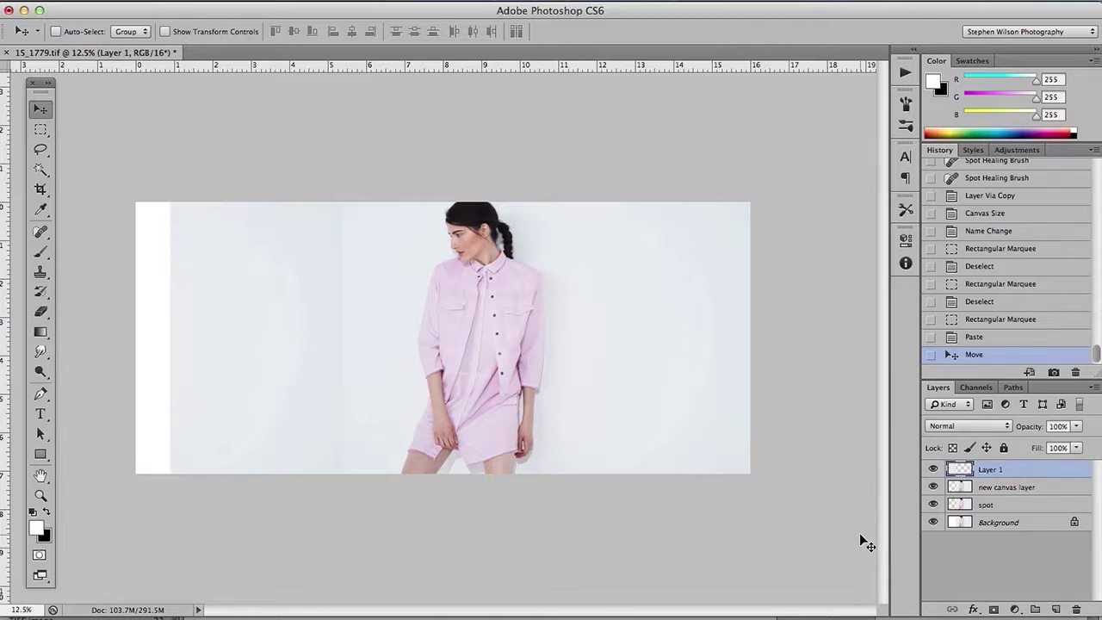
- Brighten the pasted wall strip by setting its Levels midtone input to 1.20
key(ctrl+l)
drag(858, 320, 846, 320)
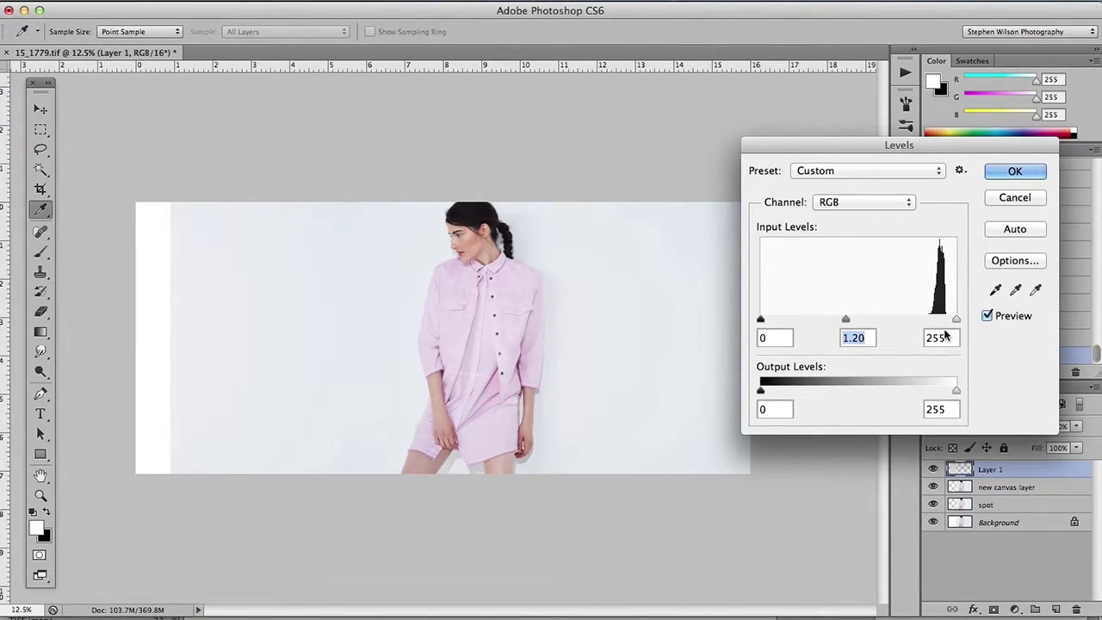
click(1011, 174)
- Shift the pasted wall strip closer to the model and stretch its width to about 108% with Free Transform
key(ctrl+plus)
key(ctrl+plus)
key(ctrl+plus)
drag(249, 362, 644, 455)
scroll(643, 453, down, 2)
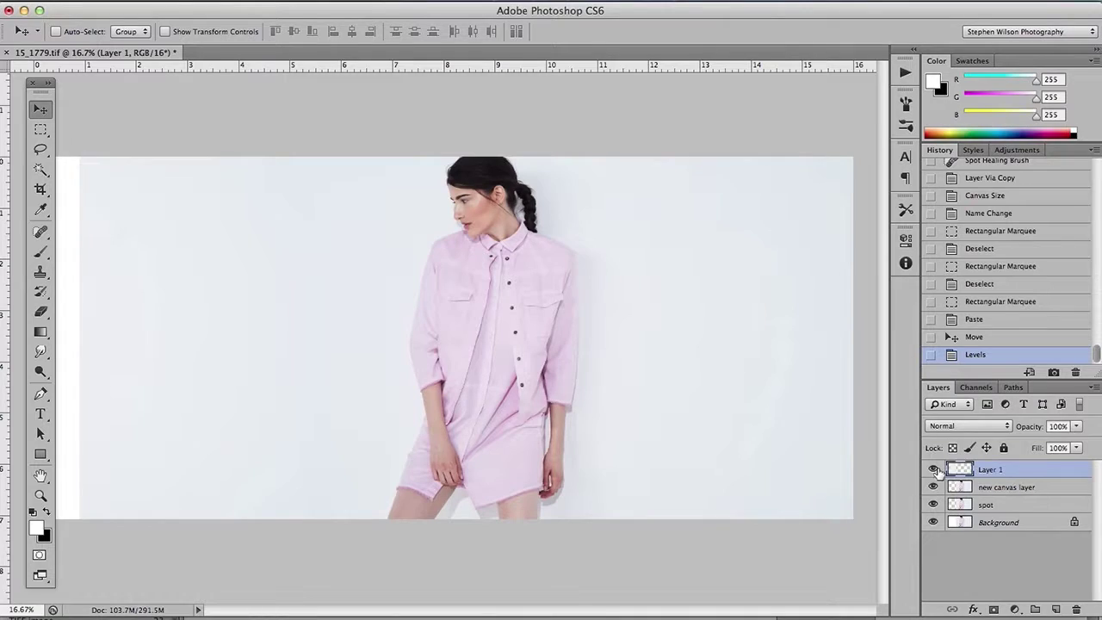
key(ctrl+t)
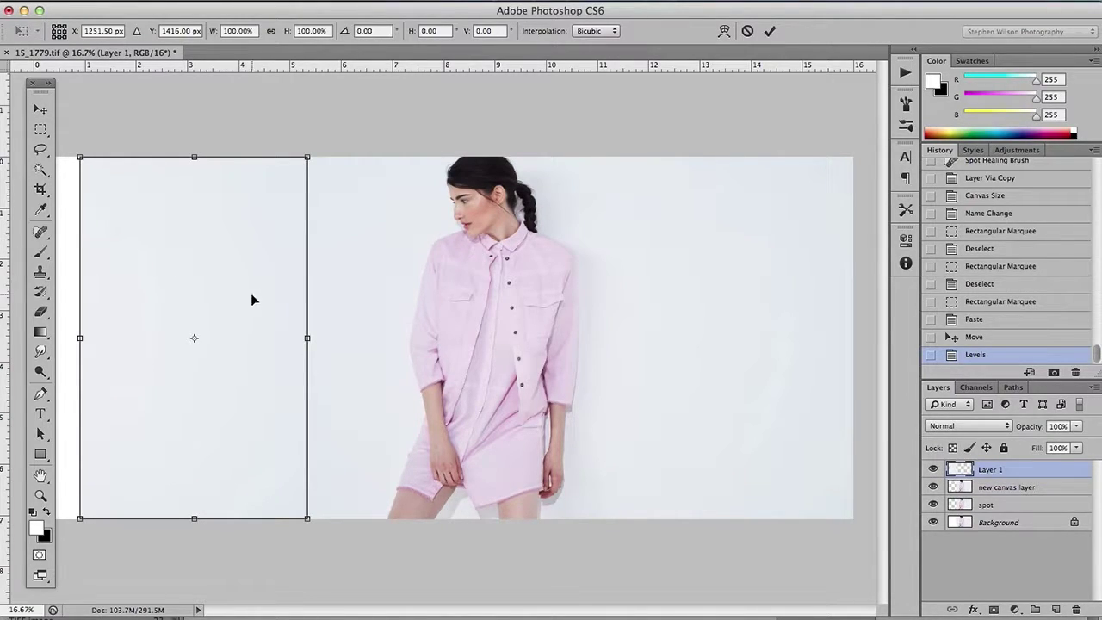
drag(275, 293, 323, 295)
key(ctrl+minus)
drag(209, 337, 195, 338)
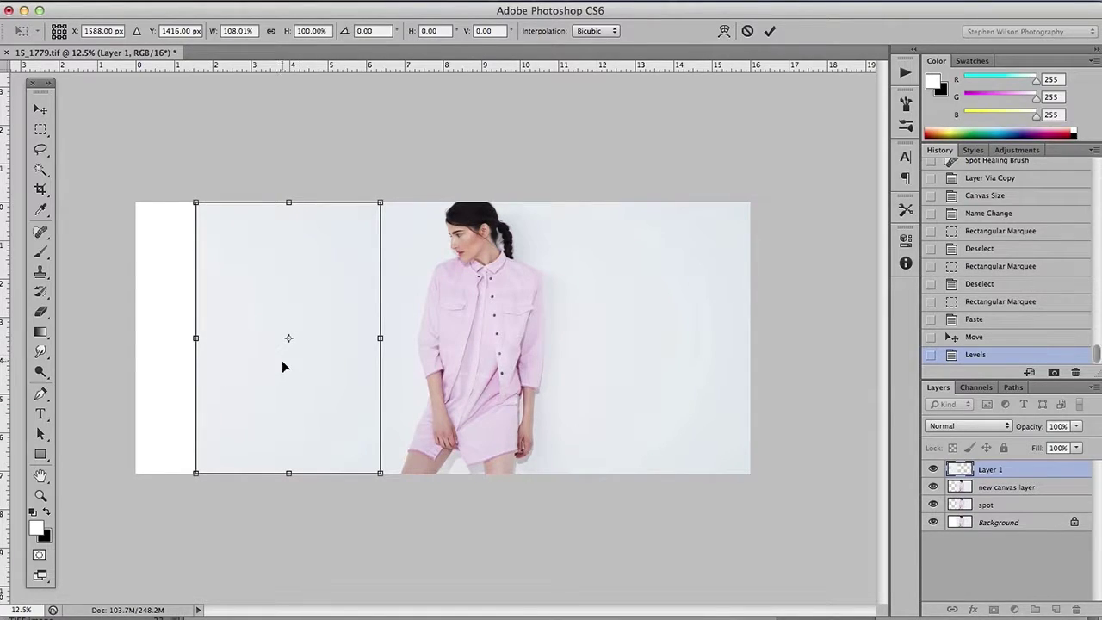
key(Return)
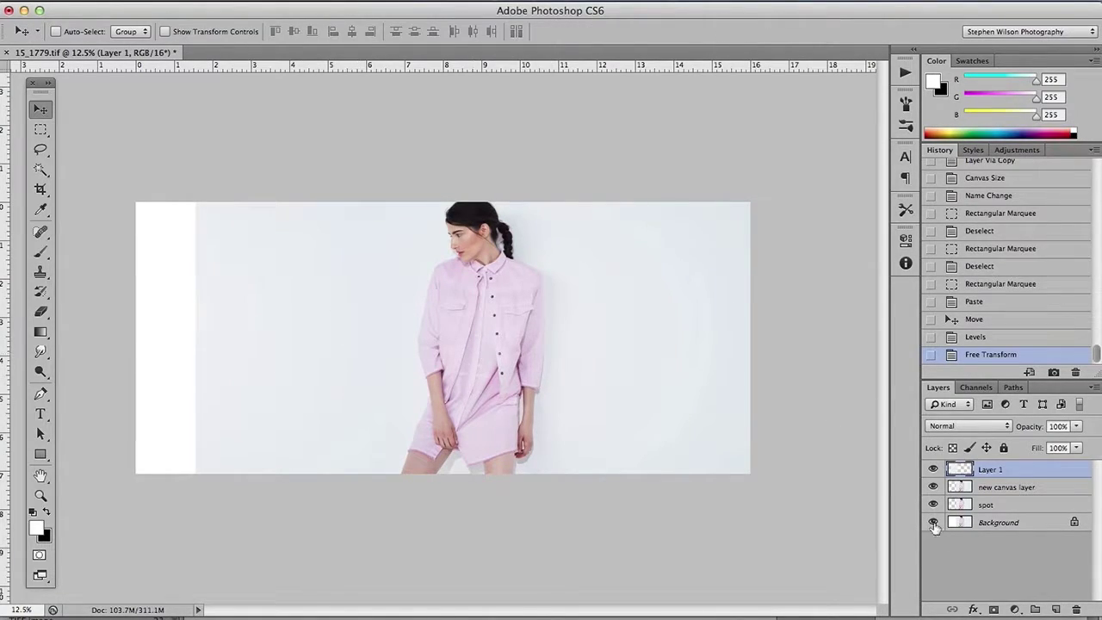
- Add a layer mask to the pasted strip's layer and set the Brush tool to size 700
click(994, 610)
drag(919, 422, 914, 424)
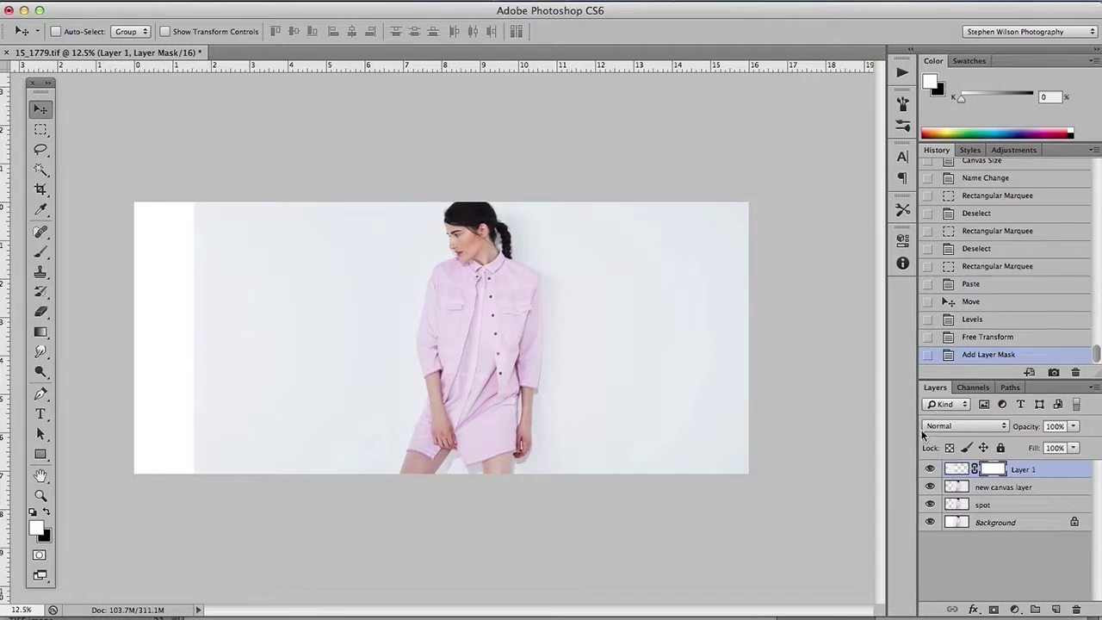
click(40, 252)
key(bracketright)
key(bracketright)
key(bracketright)
key(bracketright)
key(bracketright)
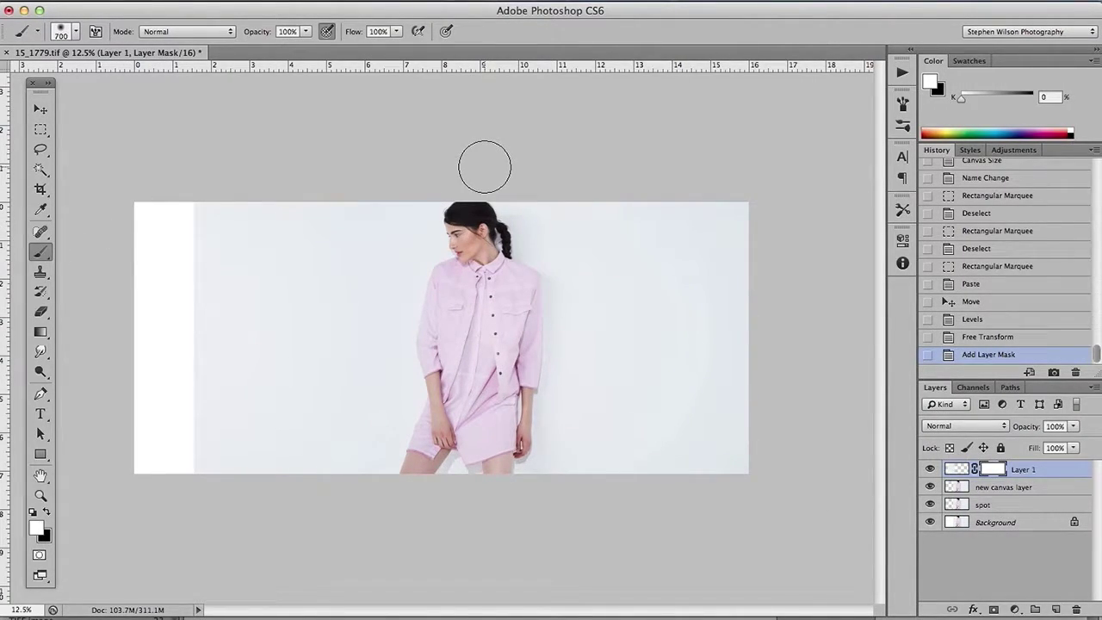
- Place a vertical guide along the pasted strip's right edge, beside the model
key(ctrl+plus)
key(ctrl+plus)
key(ctrl+minus)
key(ctrl+t)
drag(18, 257, 358, 273)
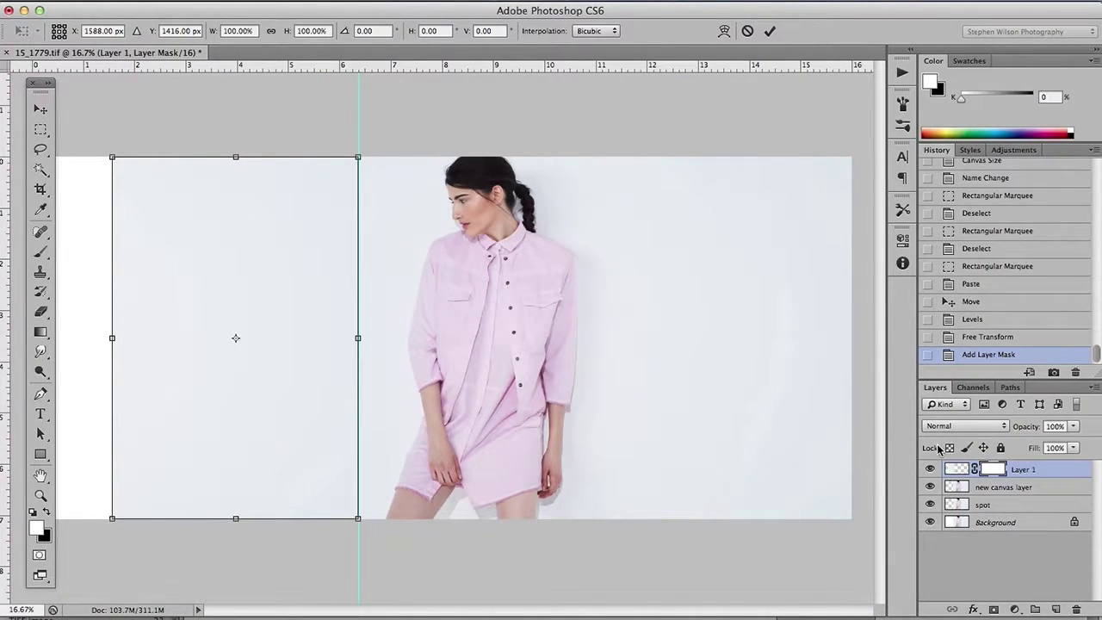
key(Return)
- Blend the strip's right edge into the wall by painting black at 10% opacity on its mask along the guide
key(b)
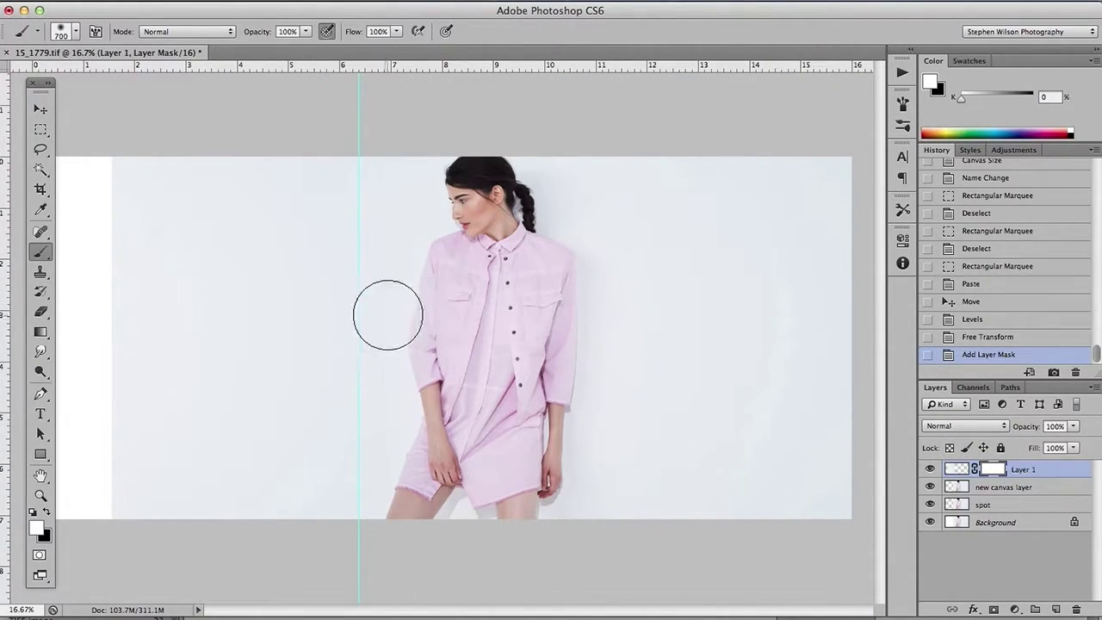
key(x)
mouse_move(304, 31)
mouse_down()
mouse_move(301, 47)
mouse_move(241, 55)
mouse_up()
click(383, 172)
shift+click(382, 301)
shift+click(379, 503)
shift+click(394, 496)
shift+click(376, 287)
shift+click(378, 329)
shift+click(392, 516)
shift+click(381, 459)
shift+click(387, 526)
shift+click(389, 528)
shift+click(372, 418)
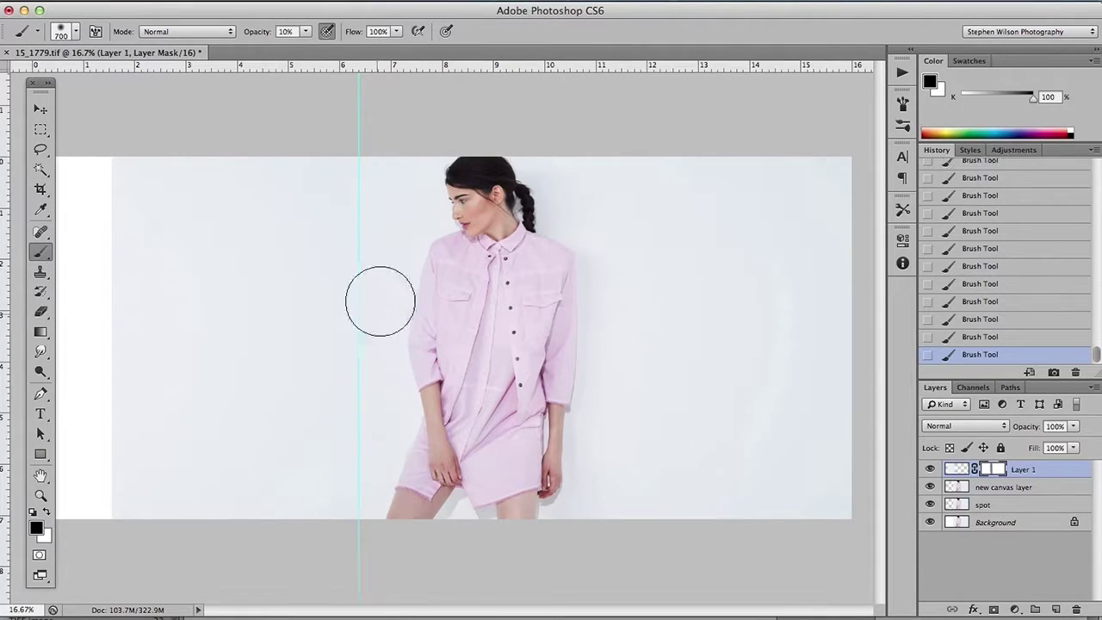
click(397, 519)
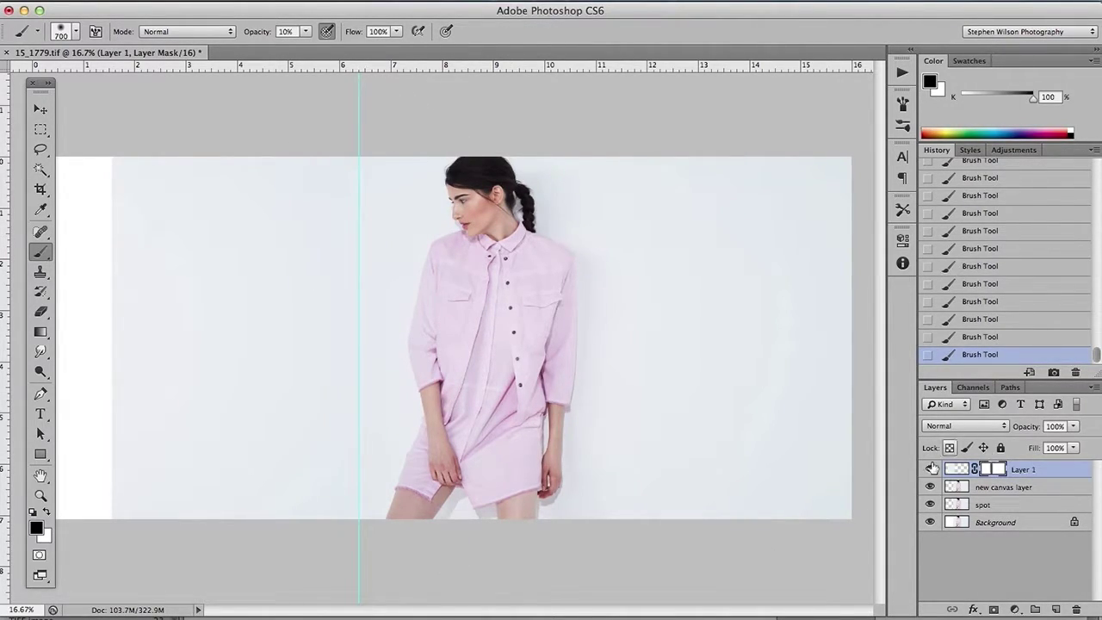
- Toggle the visibility of Layer 1 to compare the blended seam beside the model with and without the strip
key(super+equal)
drag(143, 368, 530, 238)
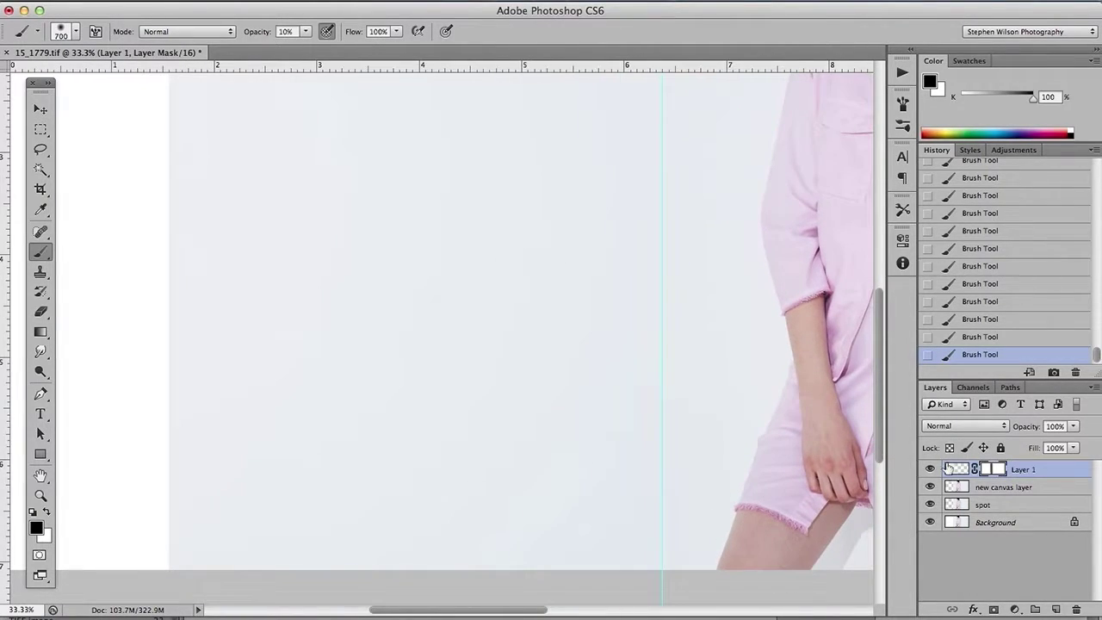
click(930, 470)
click(930, 469)
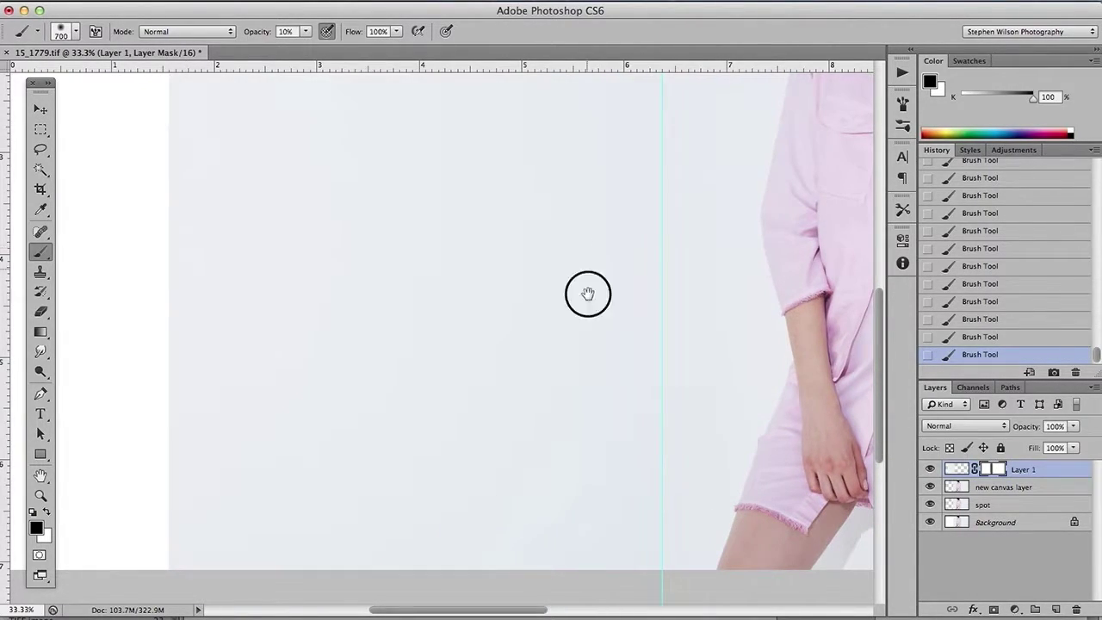
- Rename Layer 1 as "background paste" and swap the foreground colour to white
scroll(582, 319, up, 6)
drag(583, 384, 623, 214)
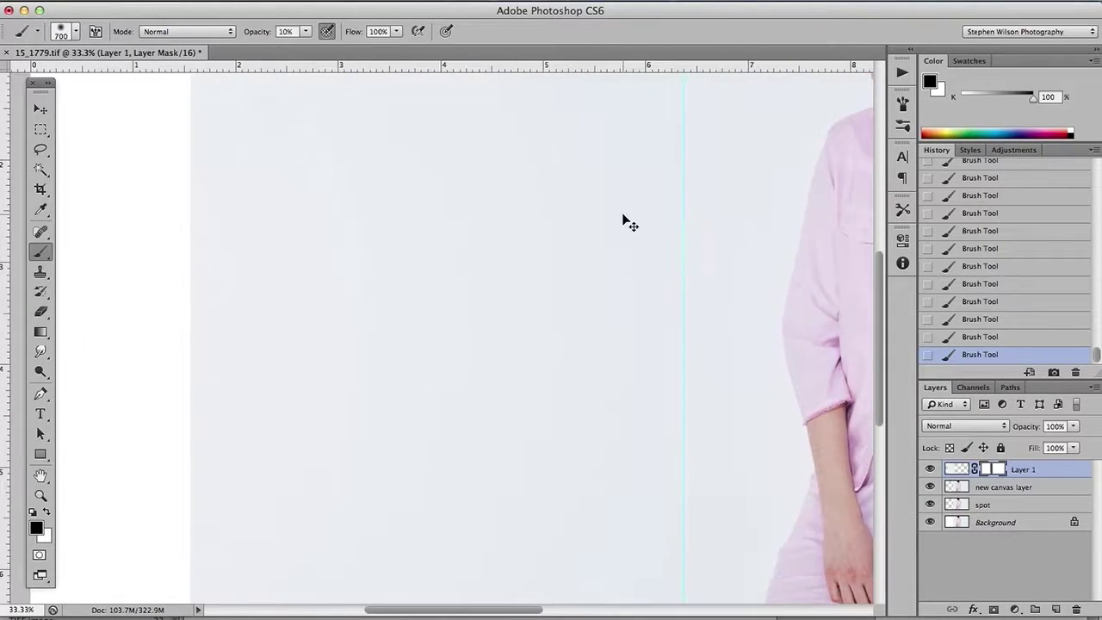
key(super+minus)
key(x)
double_click(1025, 469)
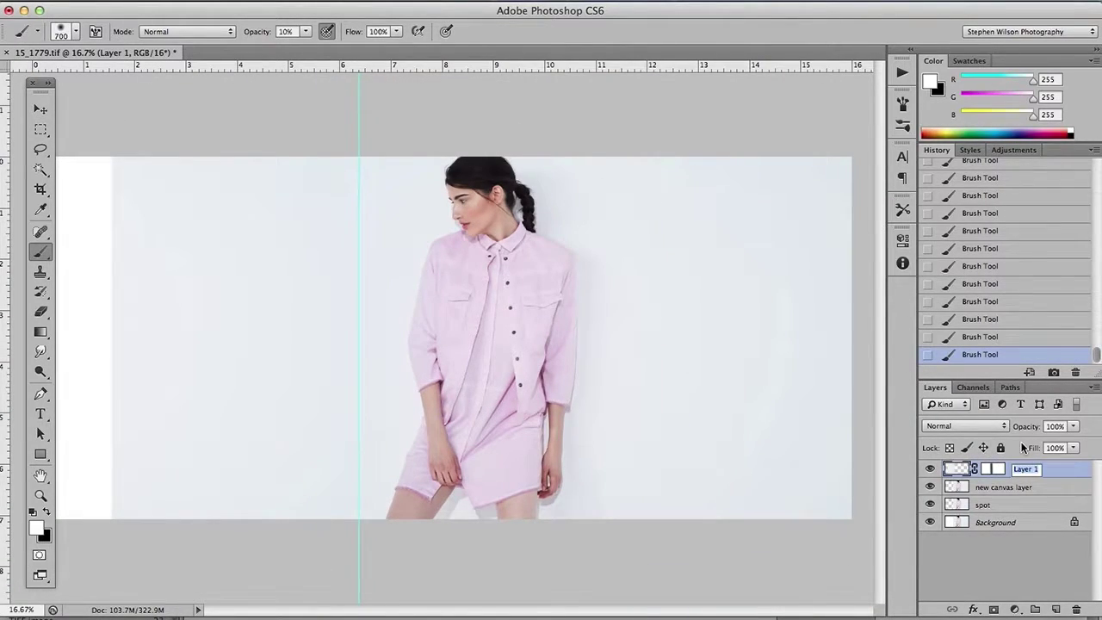
text(background paste)
key(Return)
key(super+minus)
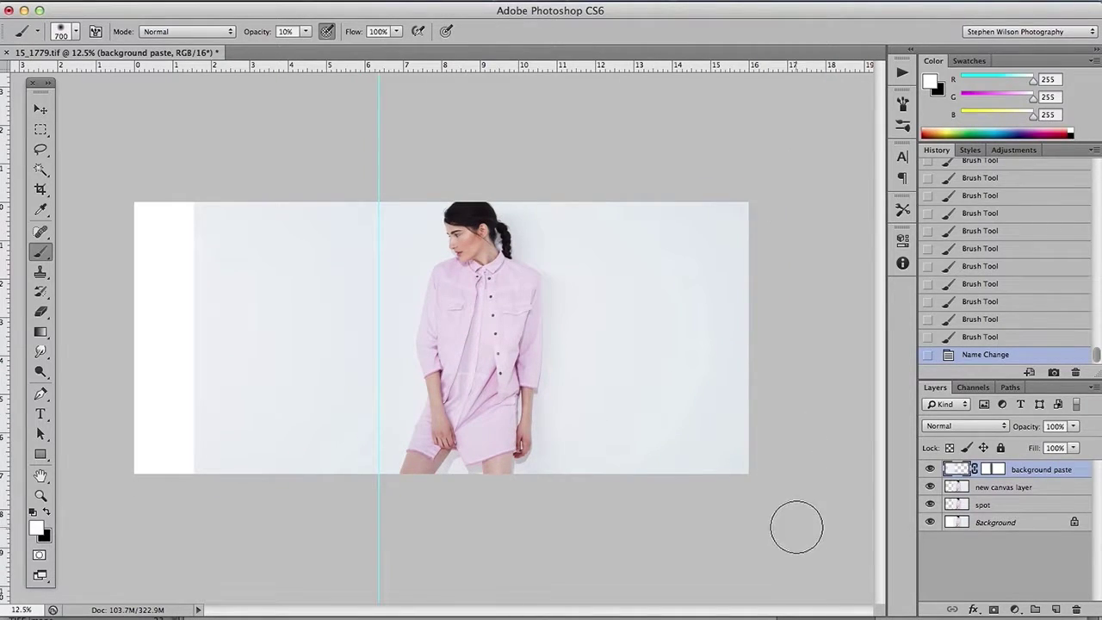
- Reduce the canvas width to 14 inches with the anchor on the middle right, accepting the clipping of the blank strip
mouse_move(4, 315)
mouse_down()
mouse_move(192, 307)
mouse_move(6, 322)
mouse_up()
key(alt+super+c)
double_click(551, 229)
text(14)
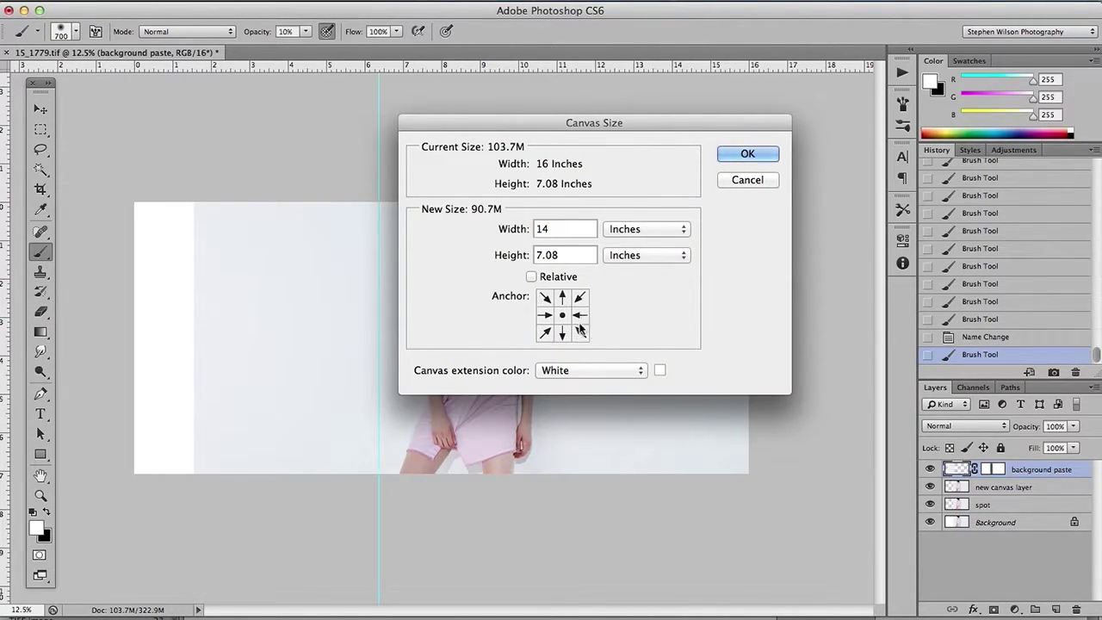
click(580, 315)
click(747, 156)
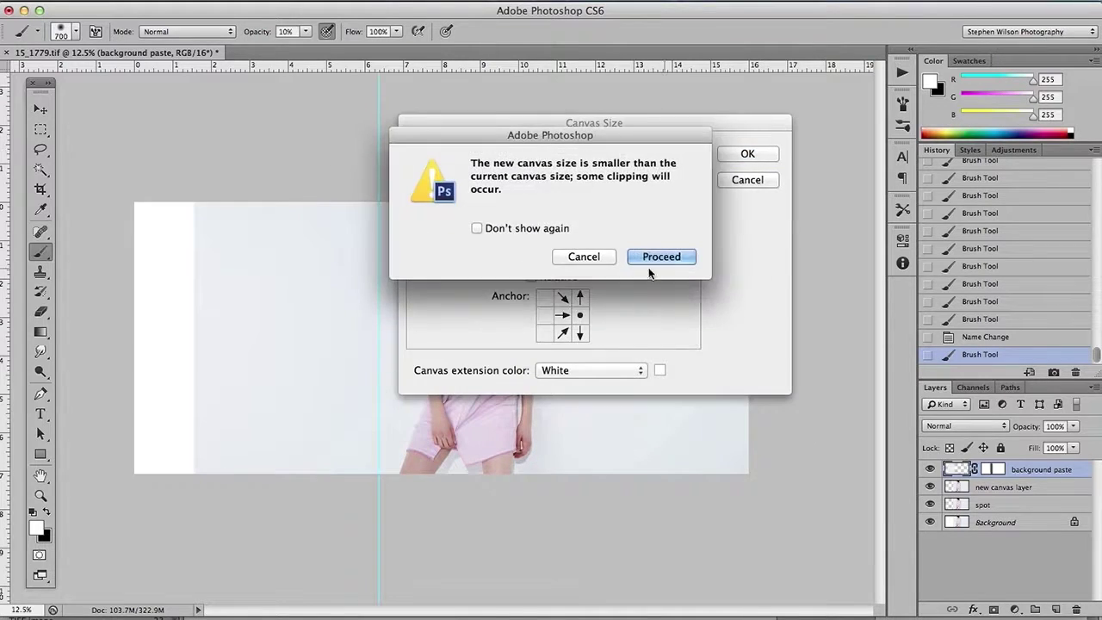
key(Return)
- Inspect the extended wall beside the model up close and clear the guides from the document
key(super+plus)
key(super+plus)
key(super+plus)
key(super+plus)
key(super+plus)
drag(416, 259, 455, 246)
key(super+minus)
key(super+minus)
key(ctrl+minus)
click(391, 0)
click(482, 365)
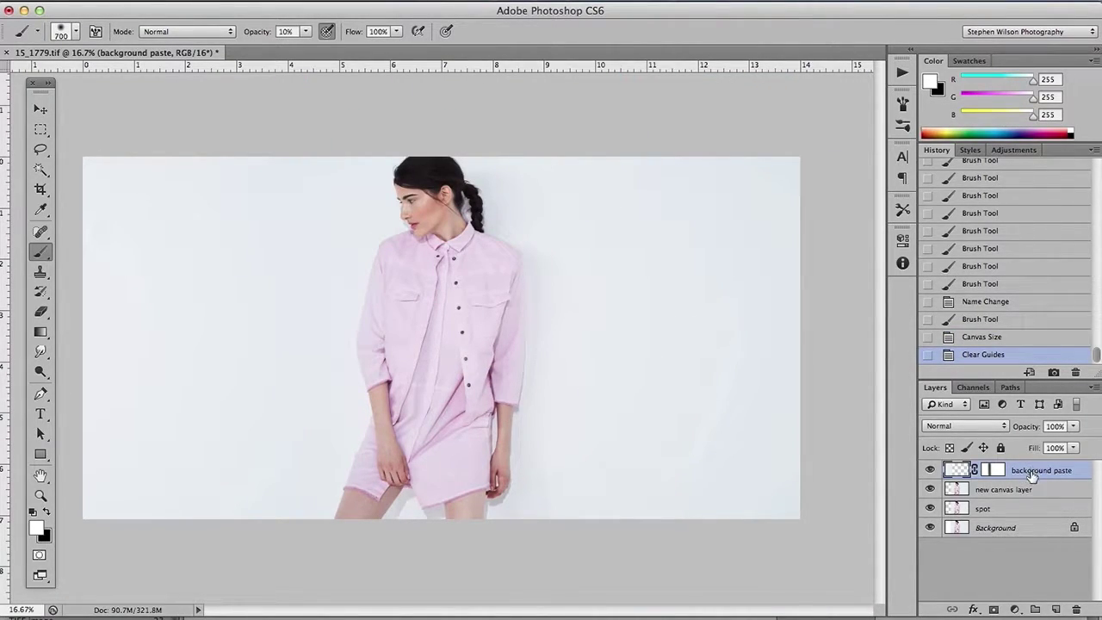
- Merge the background paste layer down into the new canvas layer
click(1092, 389)
click(982, 532)
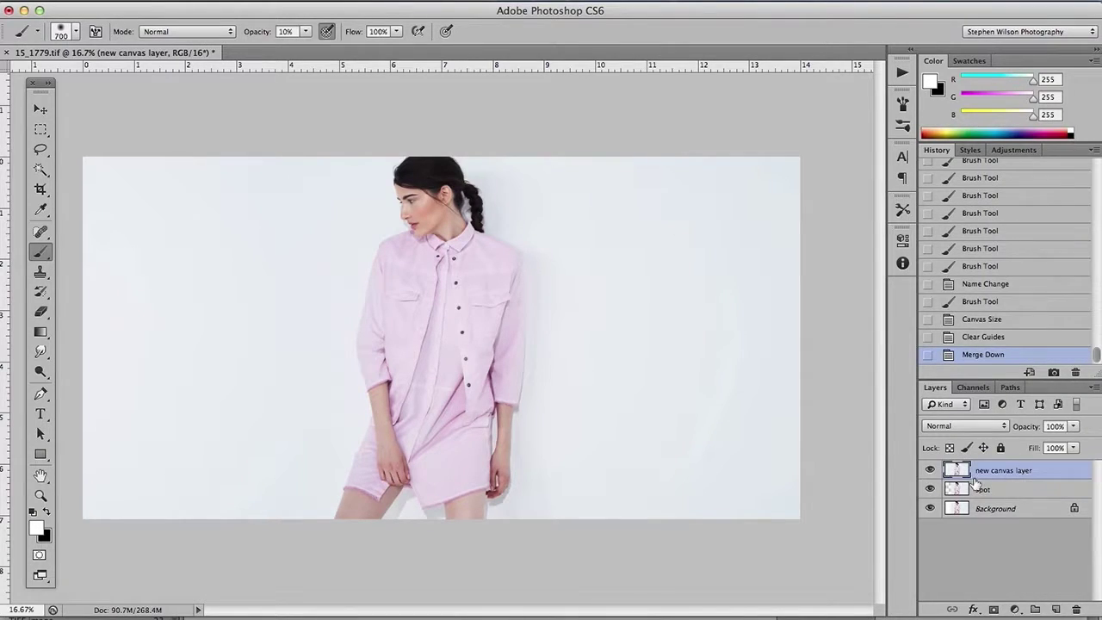
key(ctrl+minus)
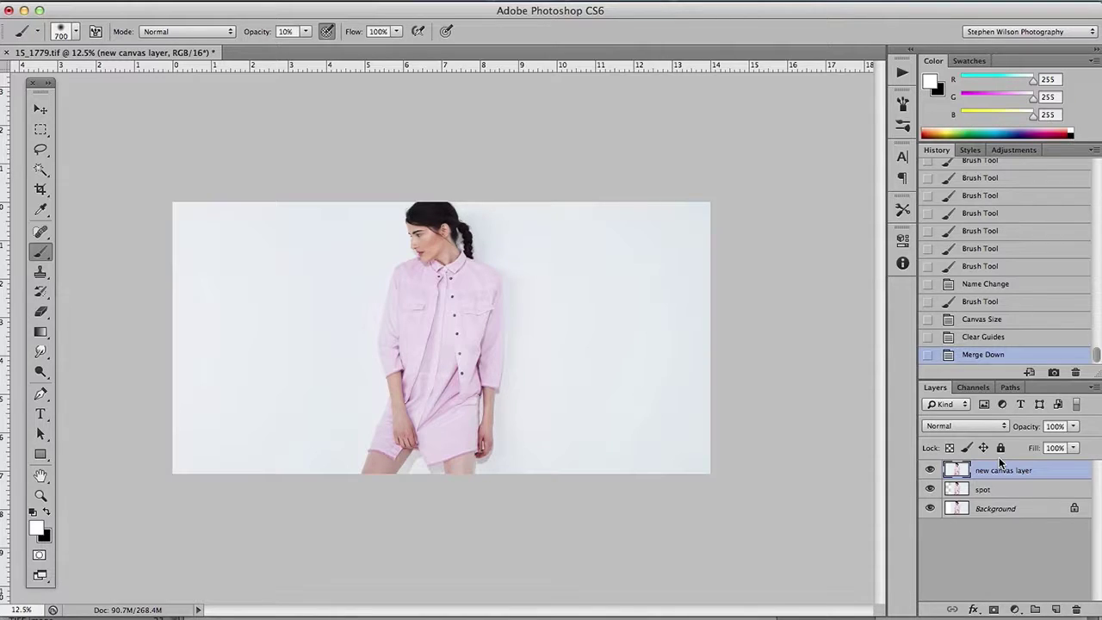
key(ctrl+j)
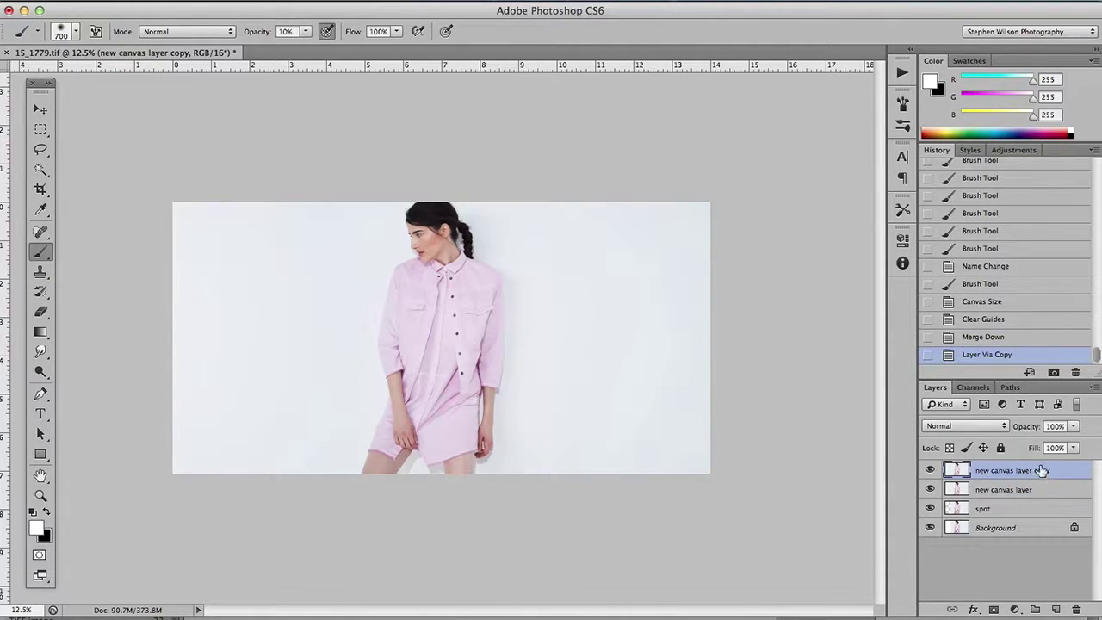
double_click(1026, 472)
text(iqu)
text(i)
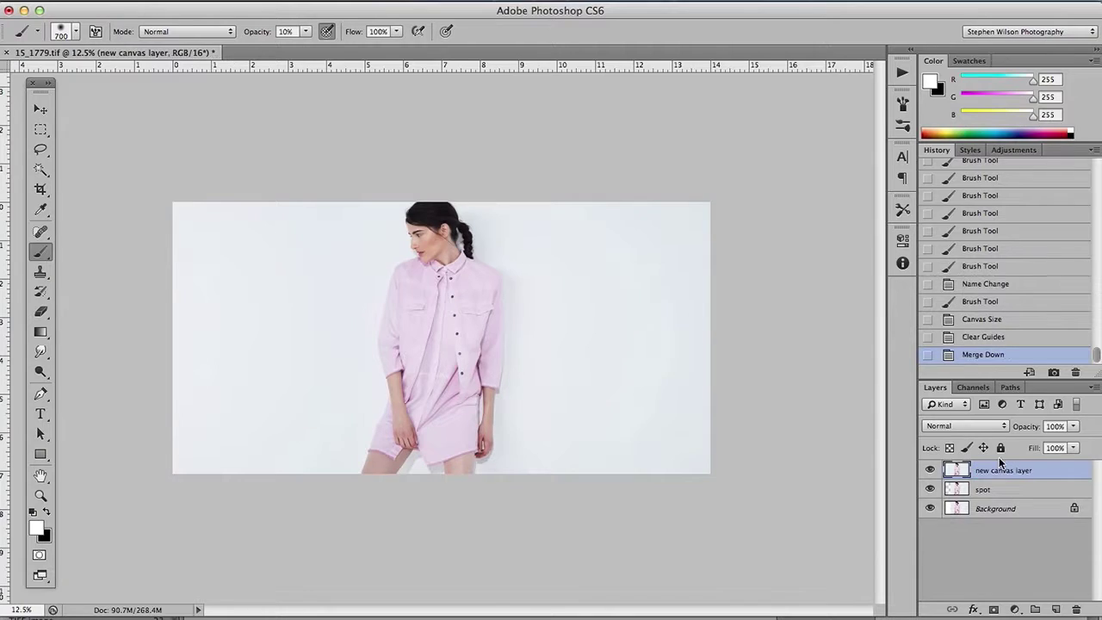
- Duplicate the new canvas layer and rename the copy as "Liquify"
key(super+j)
double_click(1029, 474)
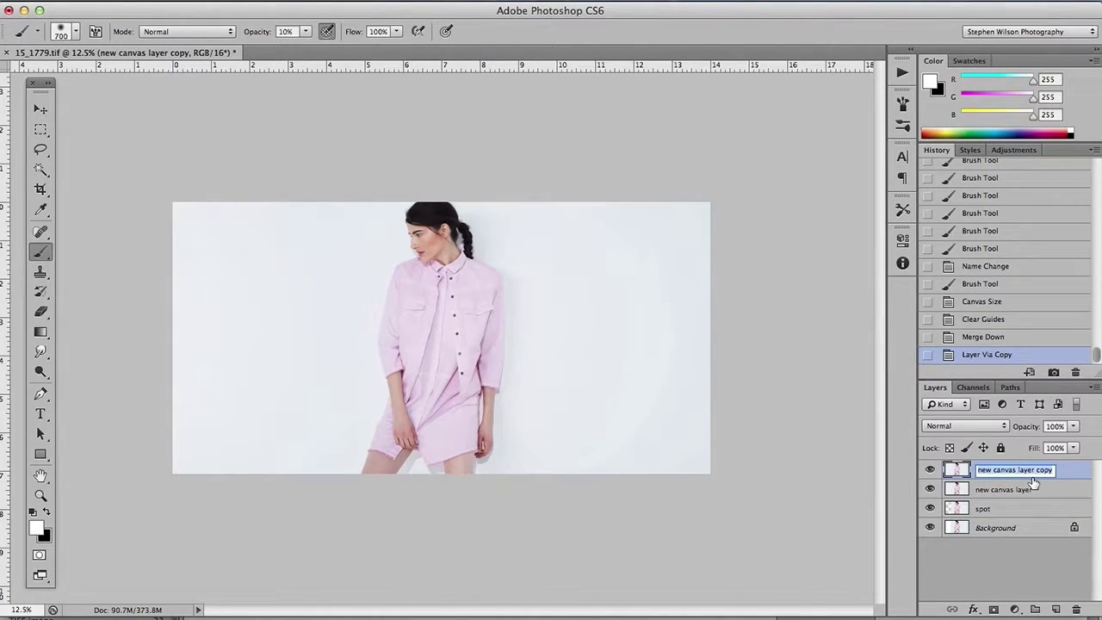
text(L)
key(Return)
- Select a rectangle around the model's head and shoulders and open the Liquify filter on that area
key(super+plus)
key(super+plus)
key(super+plus)
key(super+plus)
drag(484, 291, 577, 594)
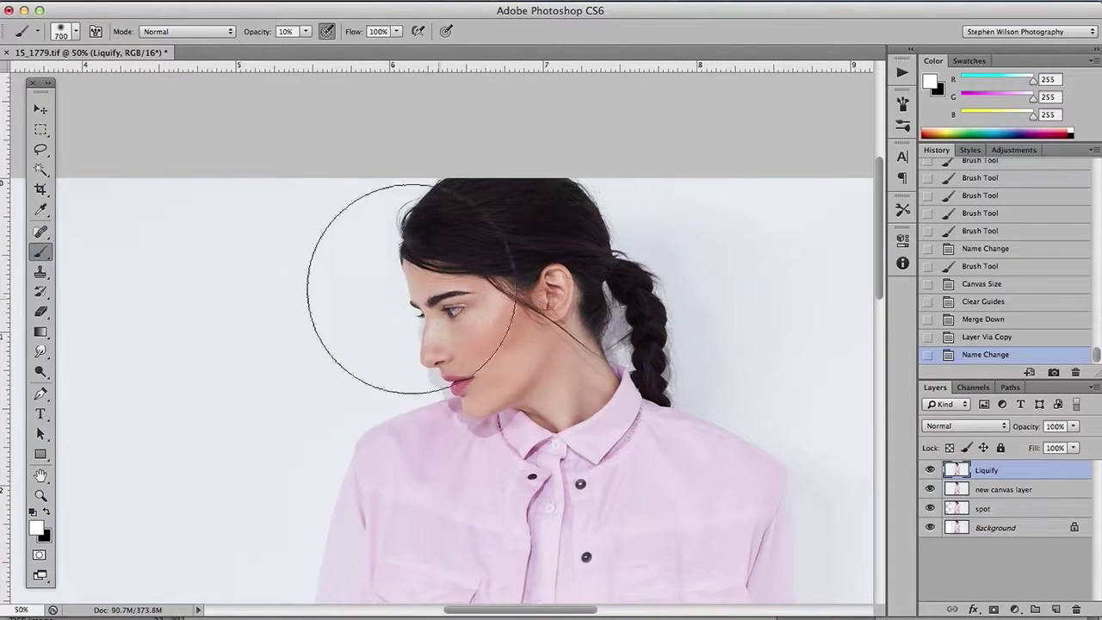
key(m)
key(super+minus)
key(super+minus)
key(super+minus)
key(super+plus)
key(super+plus)
drag(539, 229, 670, 381)
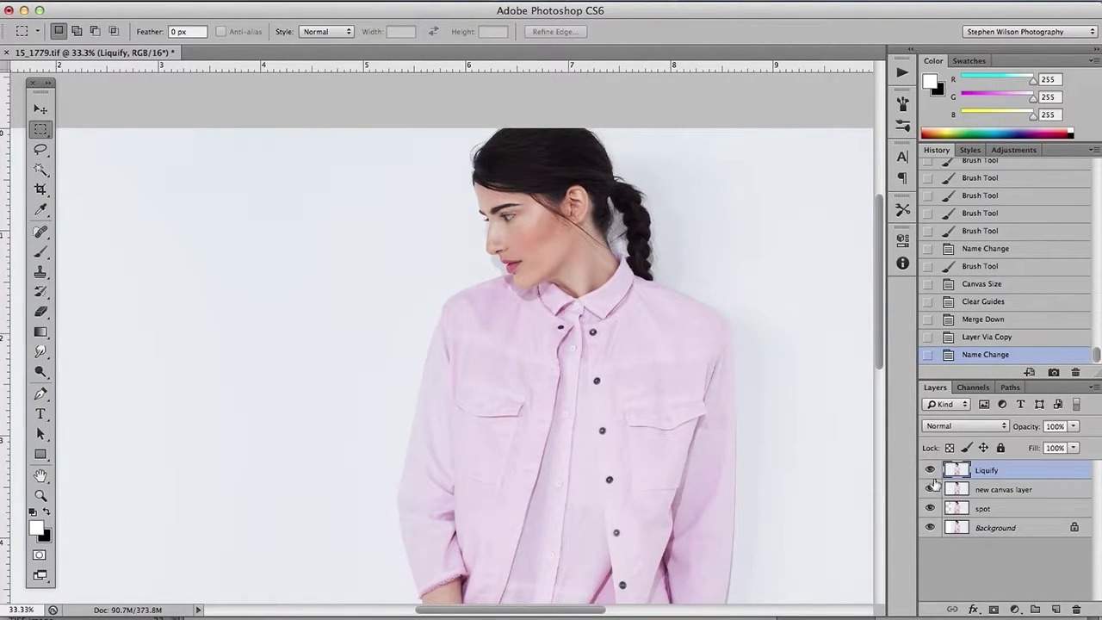
drag(370, 121, 757, 410)
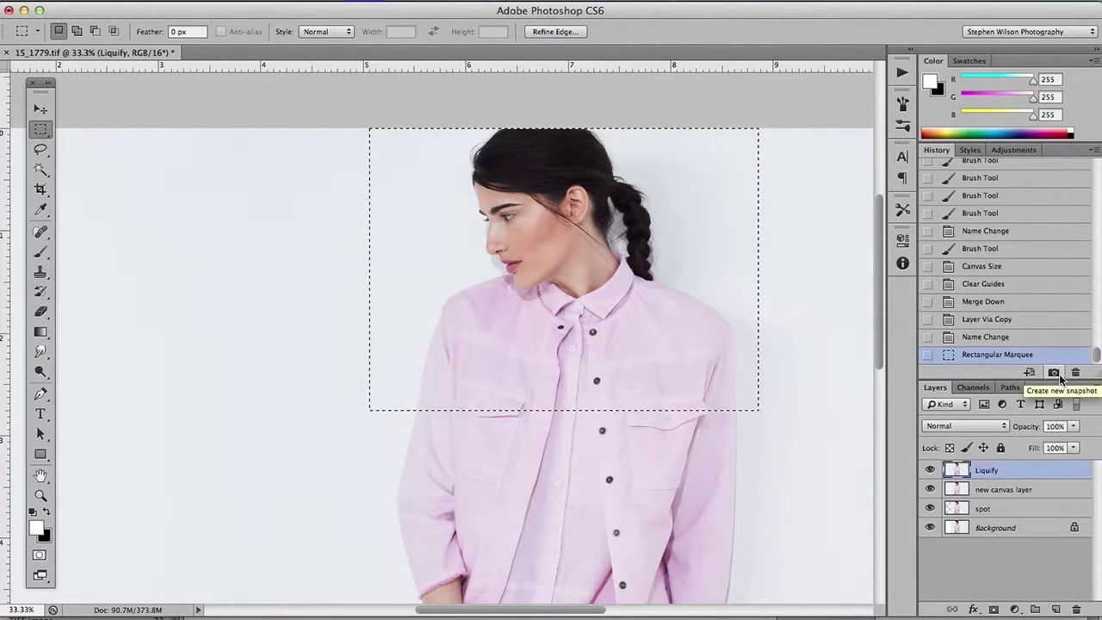
key(super+shift+x)
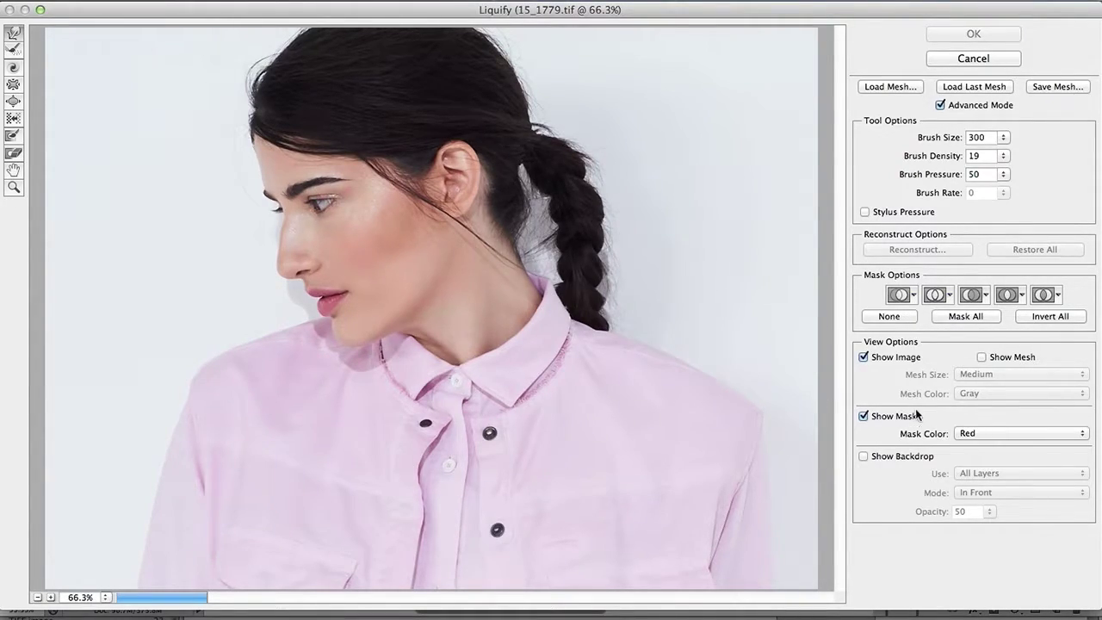
- Push the shirt collar below the chin upward with the Forward Warp tool at brush size 200
key(bracketleft)
key(bracketleft)
key(bracketleft)
key(bracketright)
drag(414, 317, 406, 307)
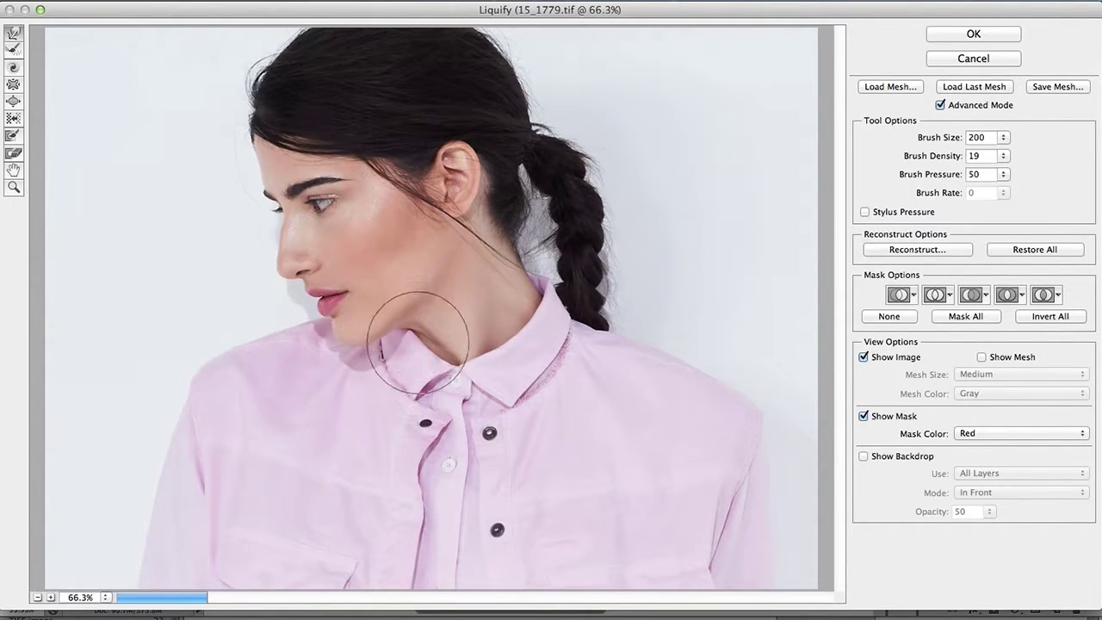
- Compare the warped collar with the original by restoring everything and undoing the restoration
click(1021, 251)
key(super+z)
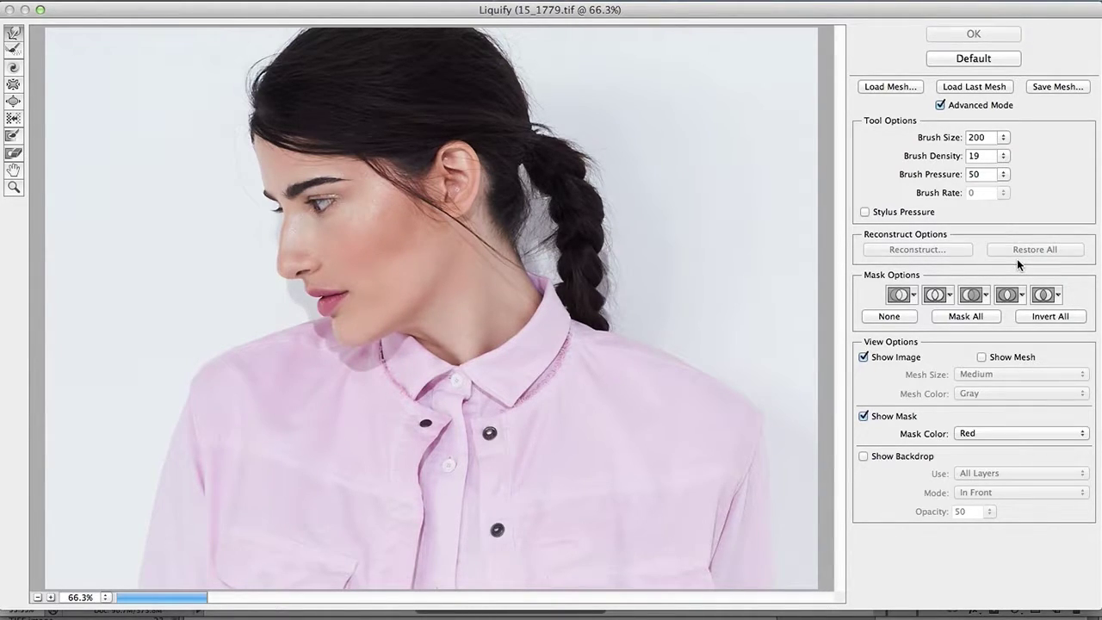
key(super+z)
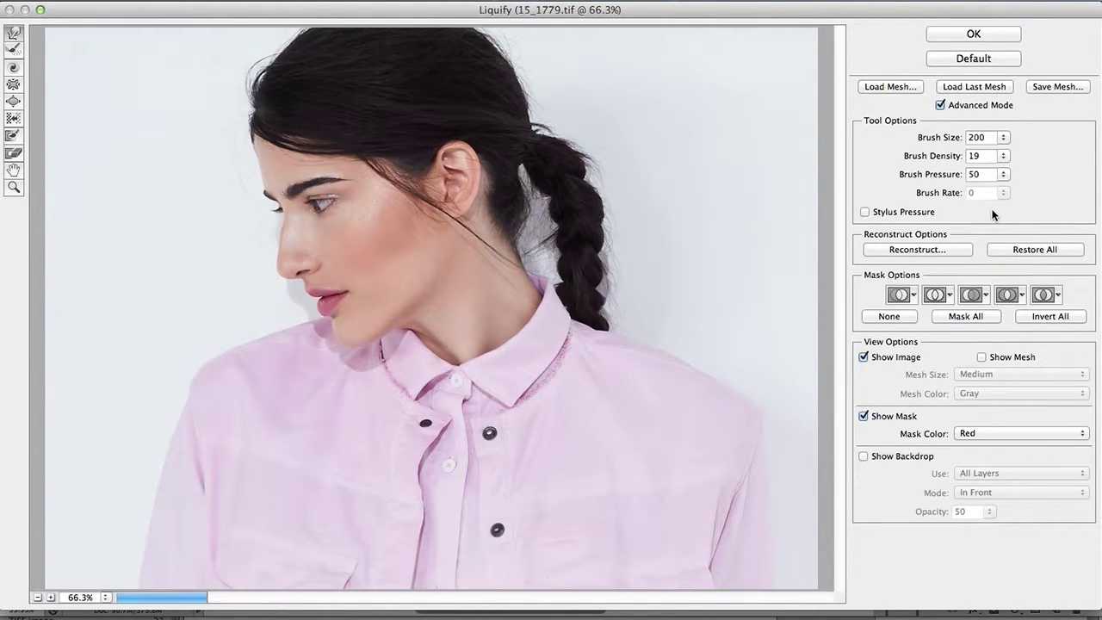
- Reduce the Liquify brush size to 60 for finer adjustments around the model's face
key(super+alt+0)
drag(455, 226, 593, 256)
key(bracketleft)
key(bracketleft)
key(bracketleft)
key(bracketleft)
key(bracketleft)
key(bracketleft)
key(bracketleft)
key(bracketleft)
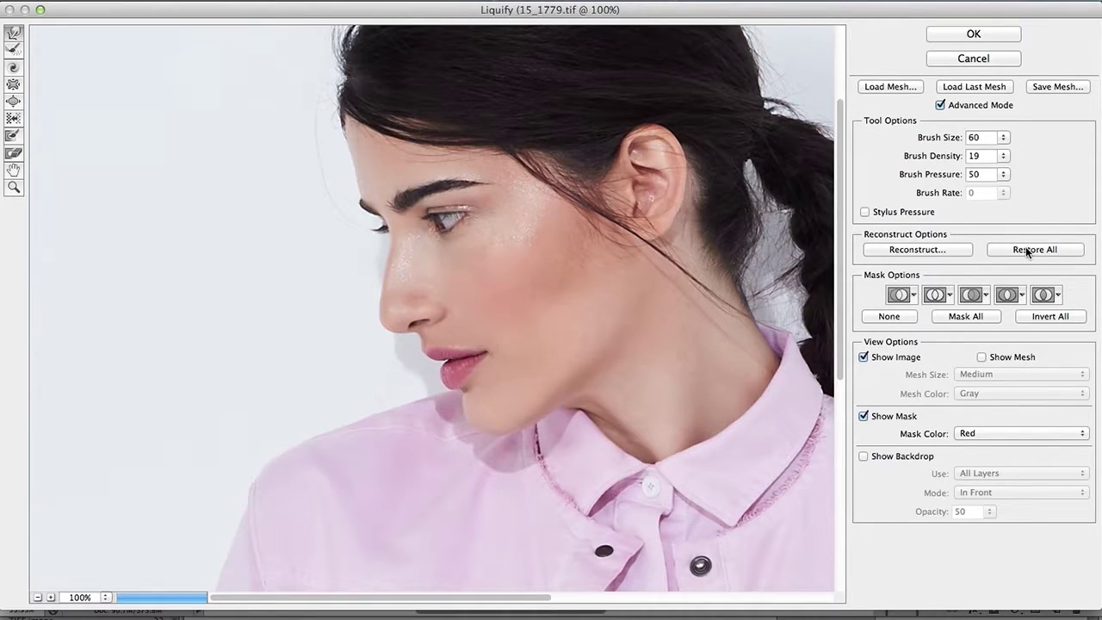
- Enlarge the Liquify brush to 125 and nudge the hair at the nape beside the braid
key(super+minus)
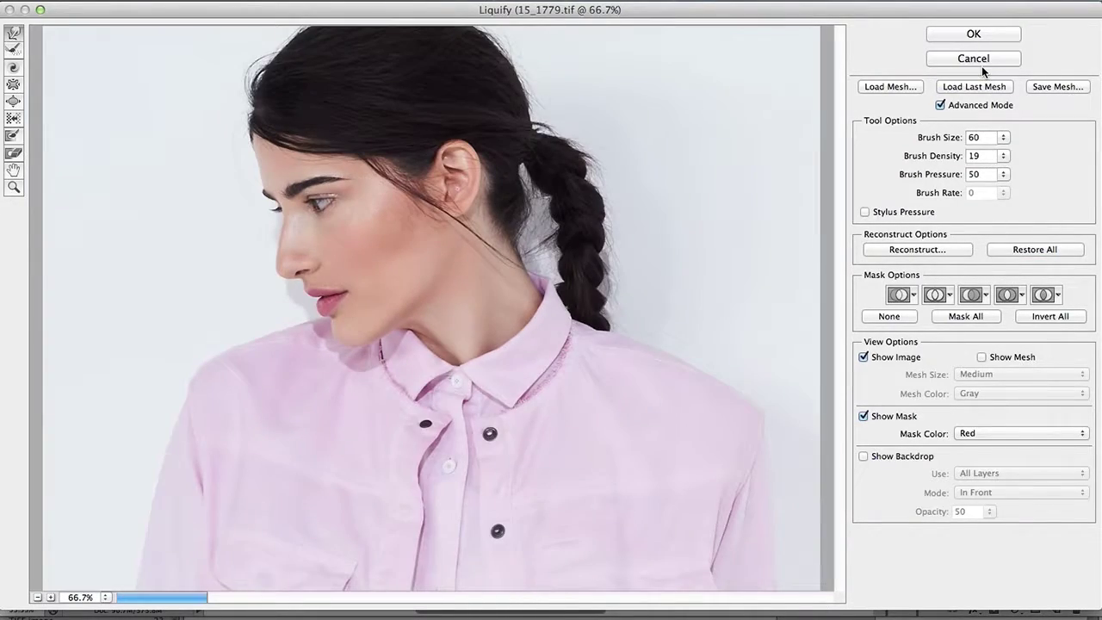
key(alt)
key(super+plus)
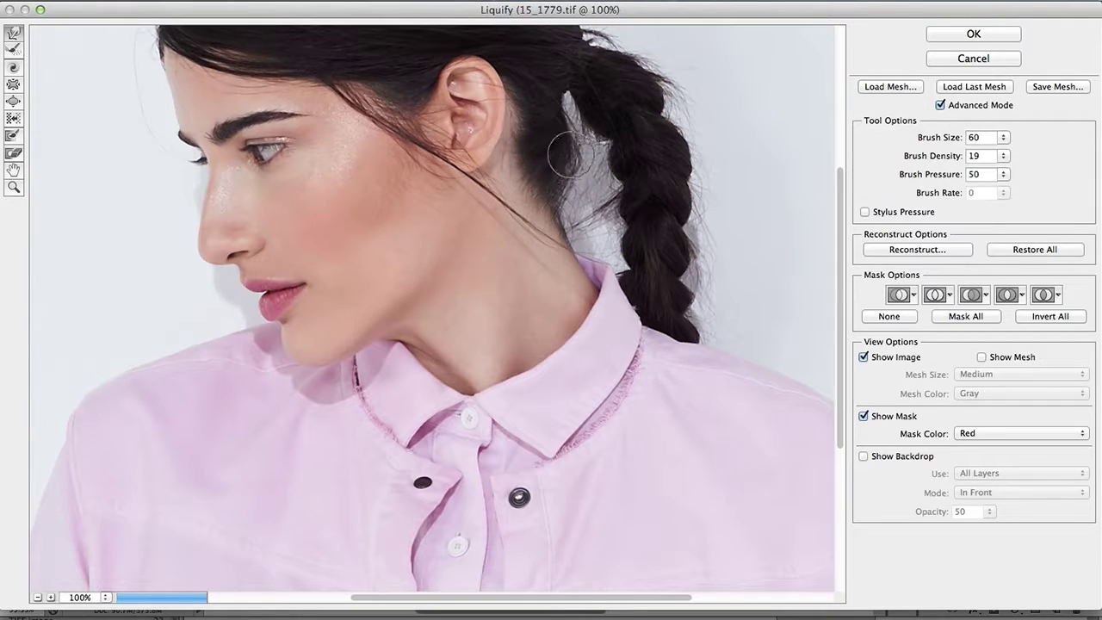
key(])
key(])
key(])
key(])
key(])
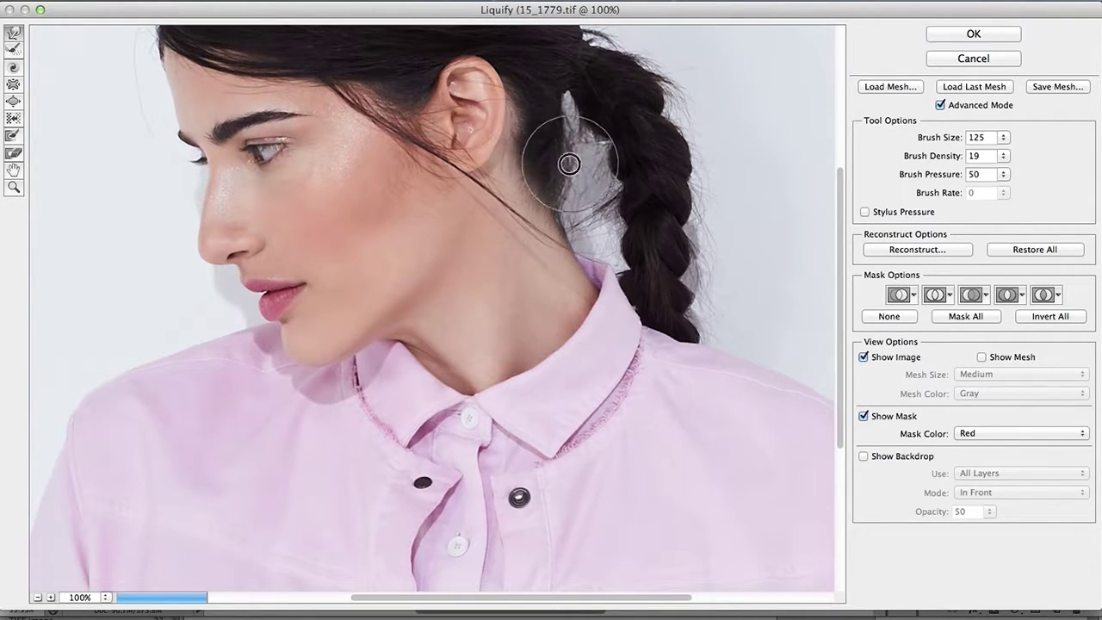
- Check the warped portrait against its original state, apply the Liquify changes and clear the selection
key(super+minus)
click(1044, 254)
key(super+z)
key(super+z)
key(super+z)
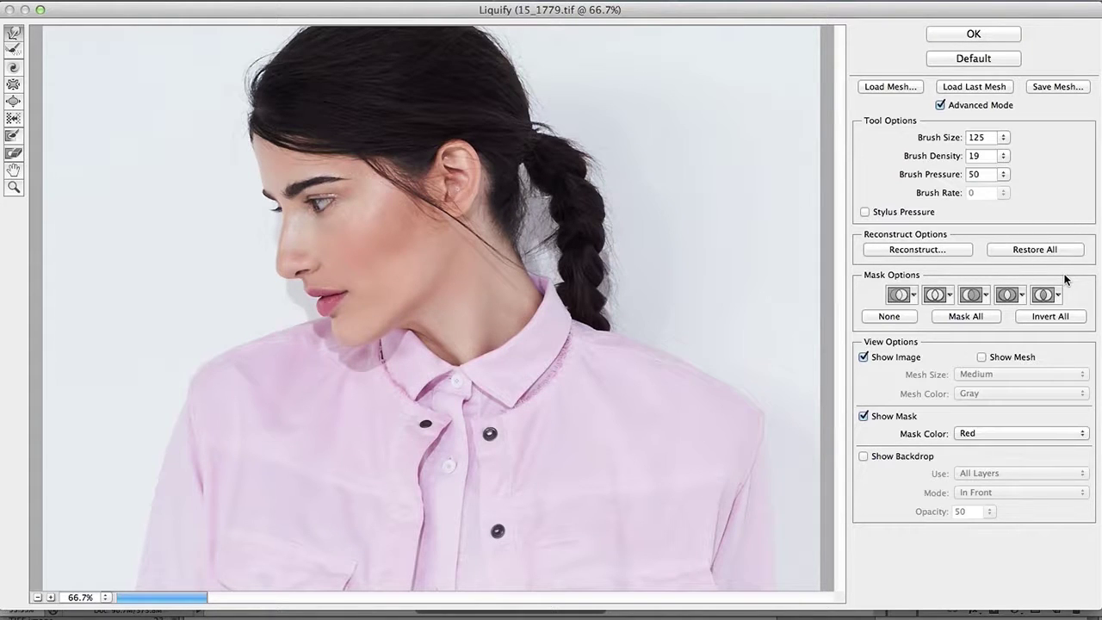
click(1000, 35)
key(super+d)
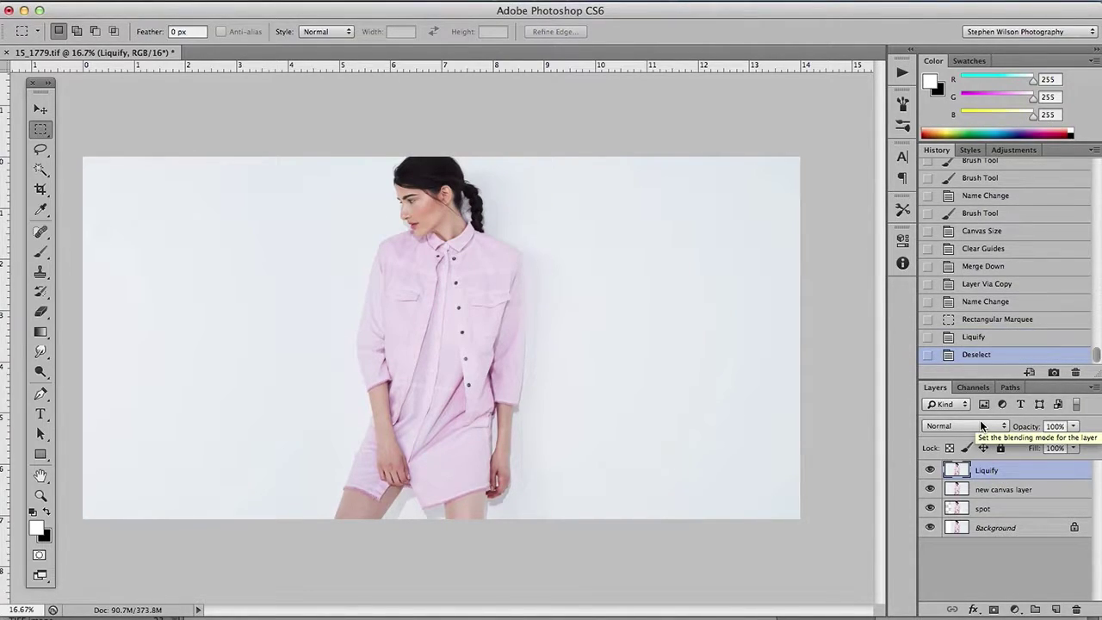
- Duplicate the Liquify layer and rename the copy as "Hair"
key(super+j)
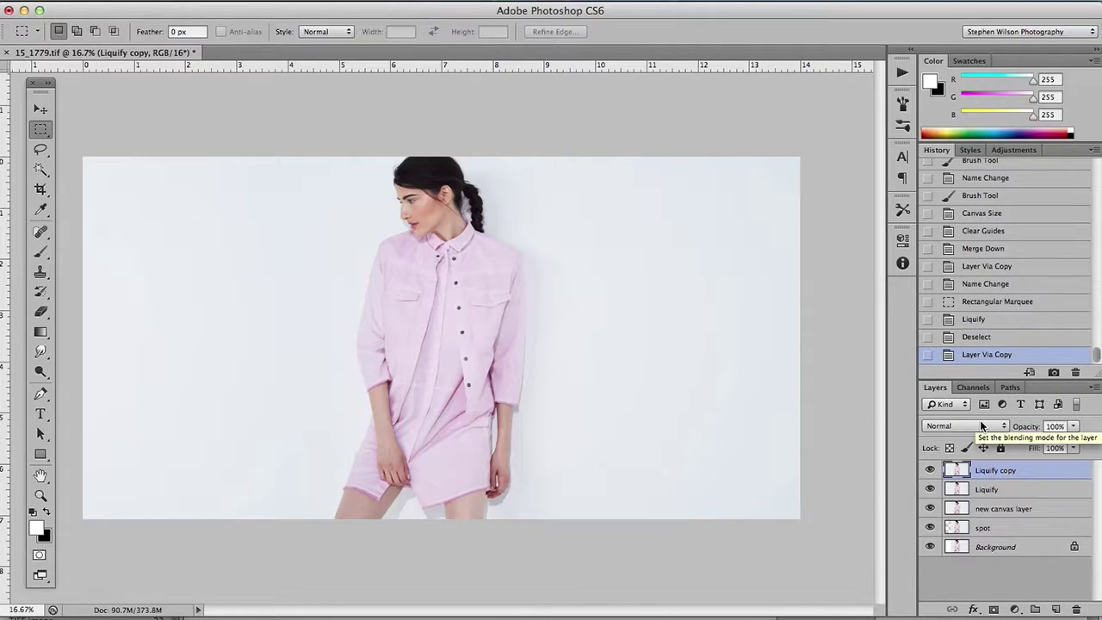
double_click(1005, 477)
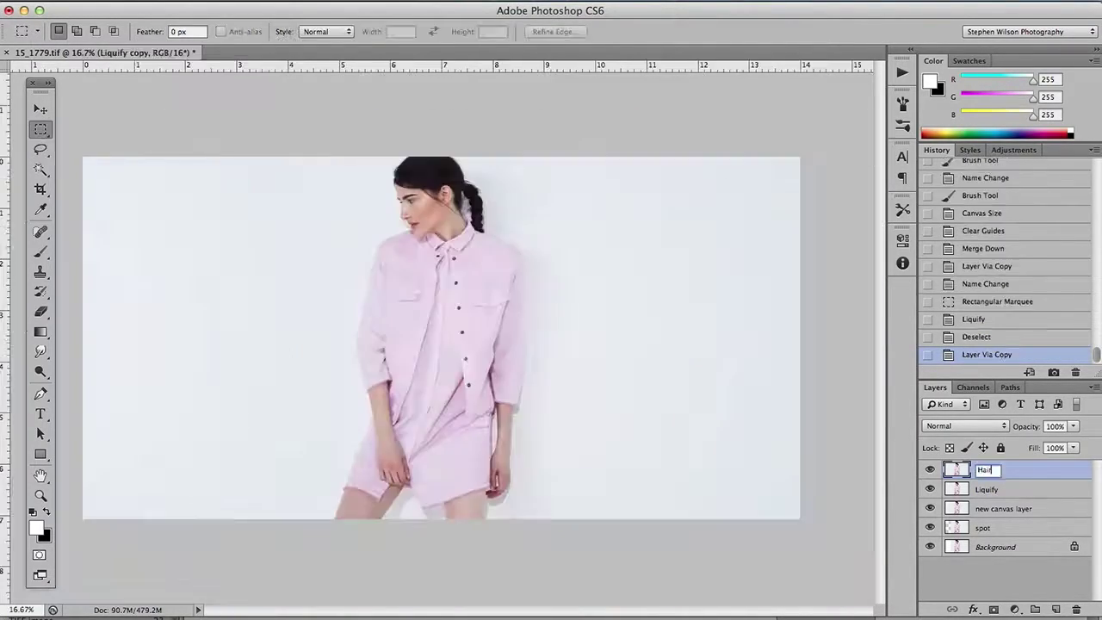
key(Return)
- Lasso the wall area along the front edge of the hair, above the forehead, with a 1 px feather
key(super+plus)
key(super+plus)
key(super+plus)
drag(680, 161, 655, 291)
key(super+equal)
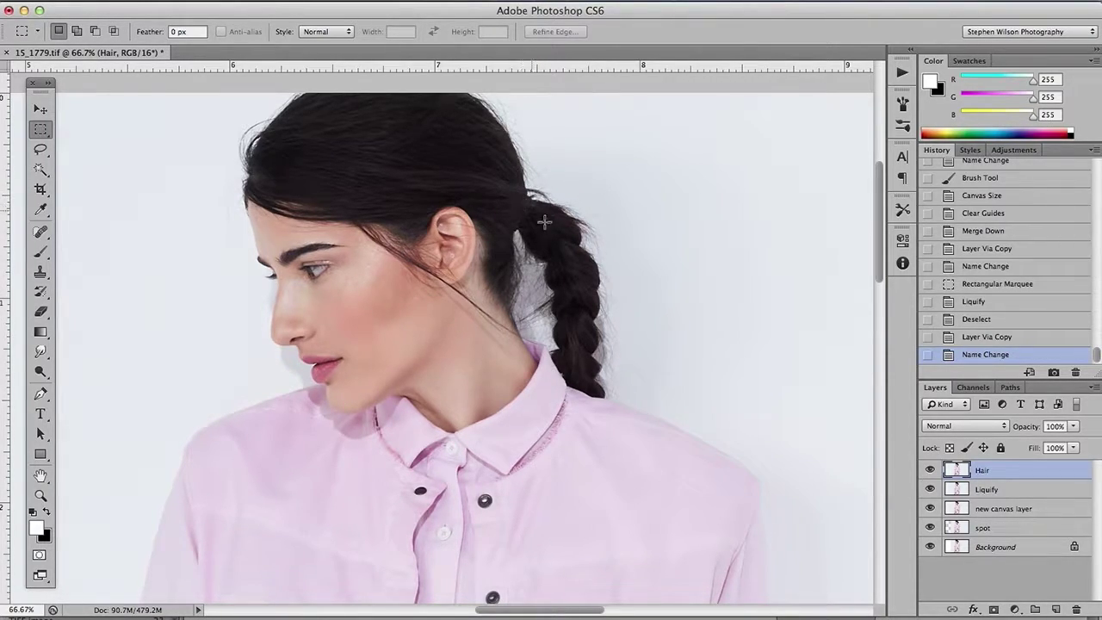
key(super+plus)
drag(355, 138, 435, 235)
click(40, 150)
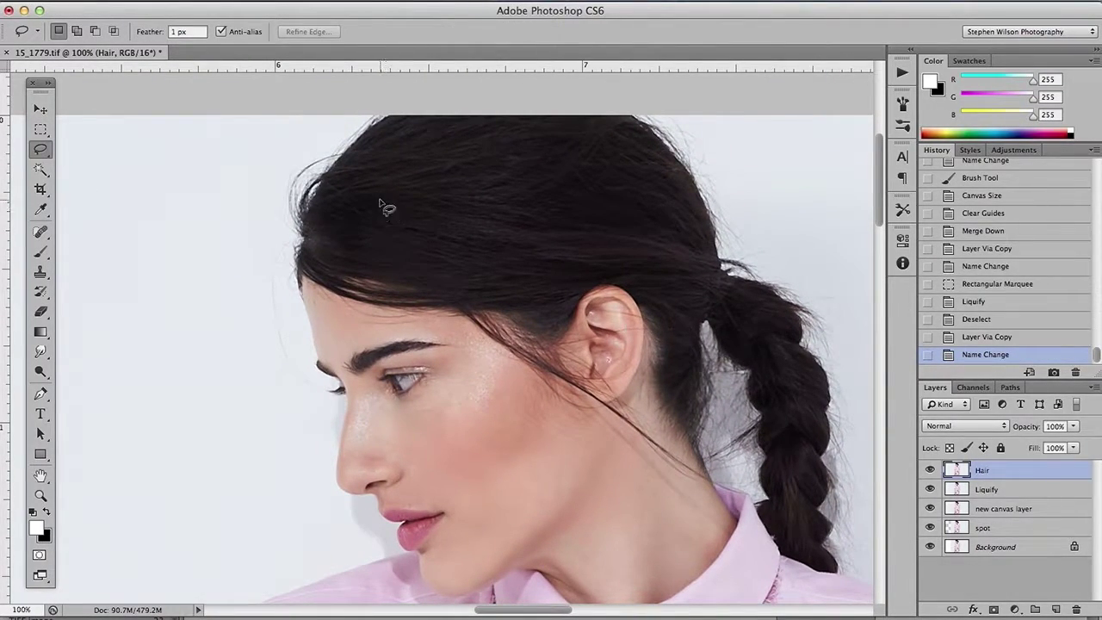
mouse_move(303, 243)
mouse_down()
mouse_move(301, 221)
mouse_move(337, 152)
mouse_move(235, 129)
mouse_move(288, 251)
mouse_up()
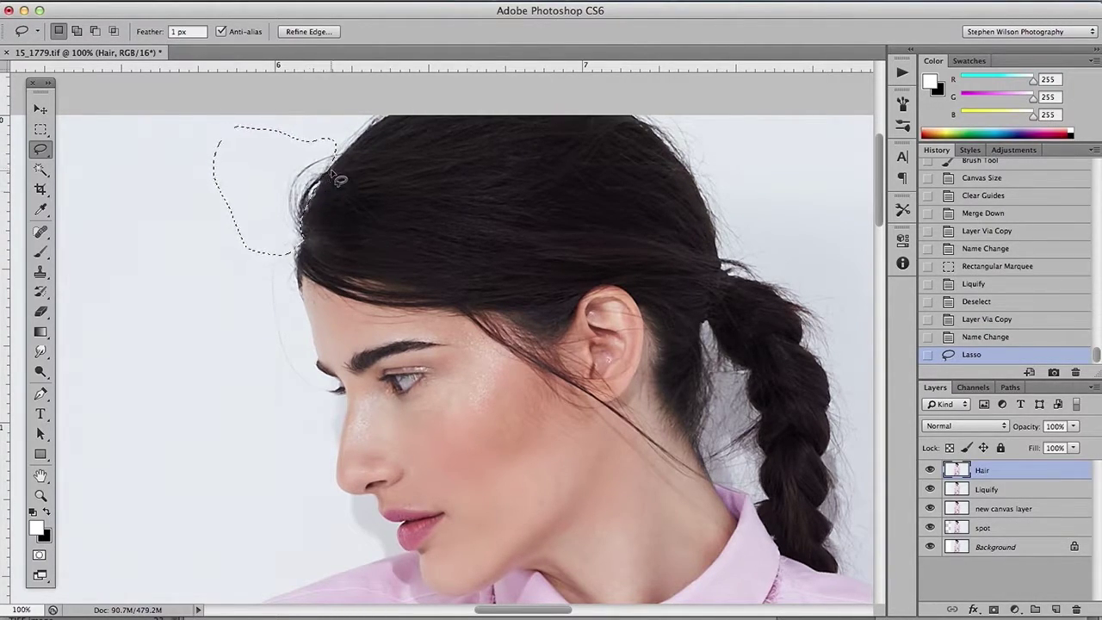
- Clone clean wall over the flyaway hairs inside the selection at brush size 70, deselect, and compare with the Hair layer hidden
click(41, 271)
key(bracketright)
key(bracketright)
key(bracketright)
key(bracketright)
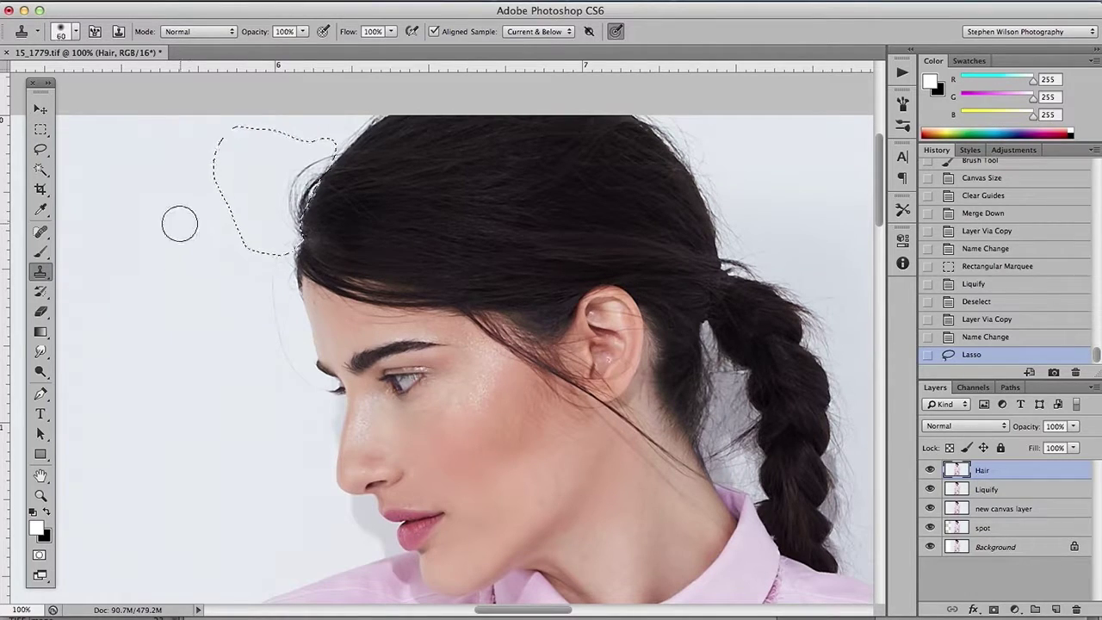
mouse_move(280, 222)
mouse_down()
mouse_move(311, 156)
mouse_move(289, 167)
mouse_move(209, 143)
mouse_move(229, 246)
mouse_up()
key(ctrl+d)
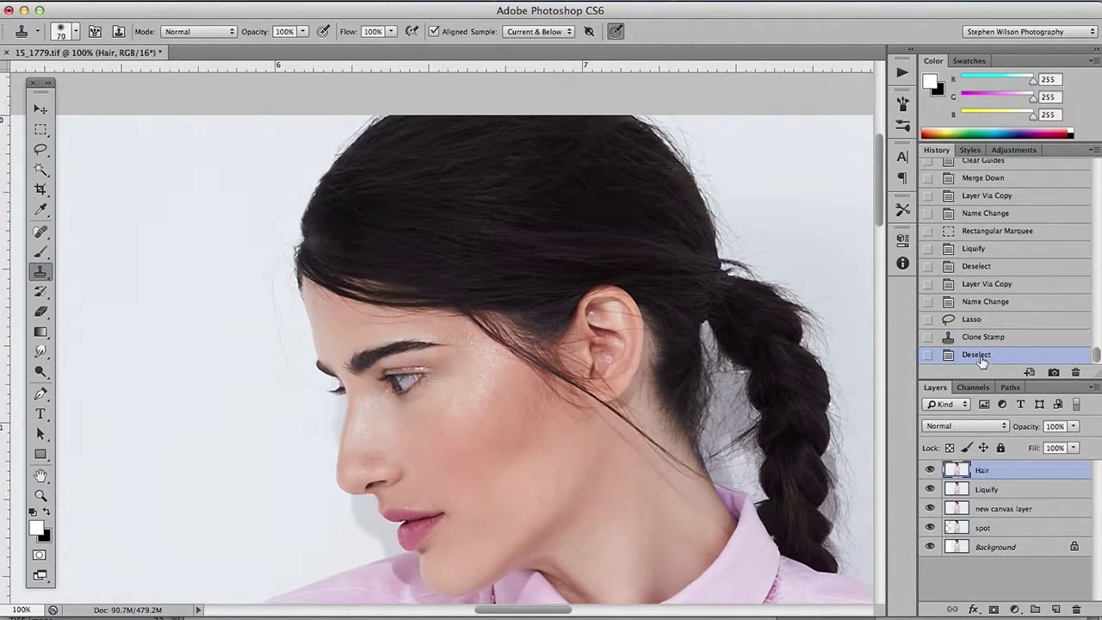
click(929, 471)
click(930, 471)
- Lasso the wall in front of the forehead, clone clean wall over its stray hairs, and clear the selection
click(40, 150)
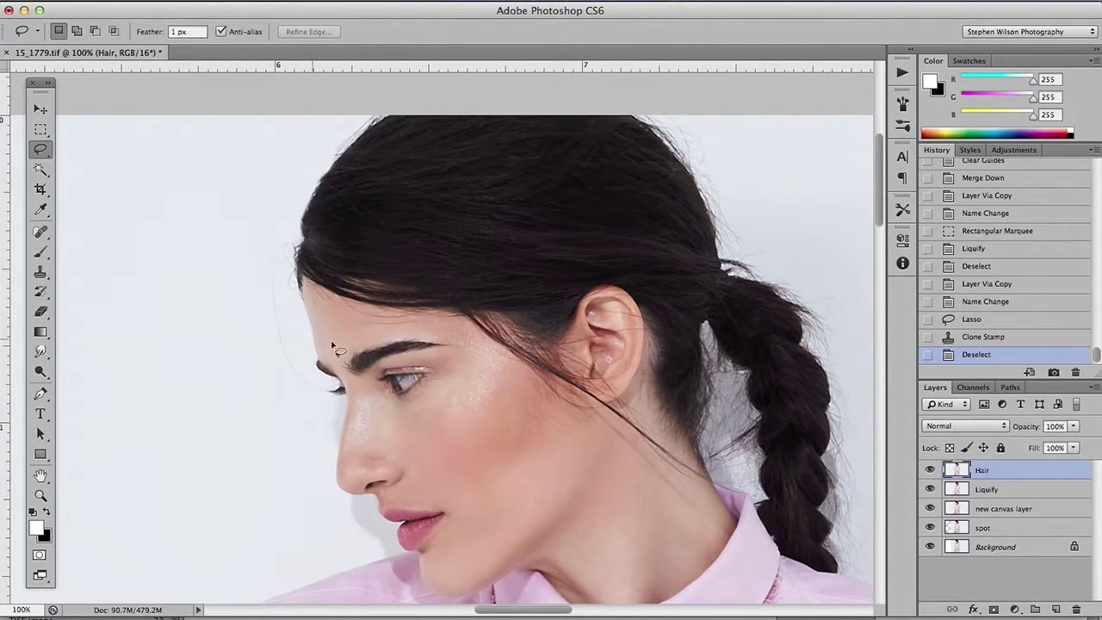
key(super+plus)
drag(469, 264, 754, 315)
mouse_move(431, 177)
mouse_down()
mouse_move(418, 296)
mouse_move(494, 507)
mouse_move(290, 330)
mouse_move(431, 178)
mouse_up()
key(s)
mouse_move(350, 185)
mouse_down()
mouse_move(396, 228)
mouse_move(367, 279)
mouse_move(465, 482)
mouse_up()
key(ctrl+d)
- Clean up the remaining flyaways along the front hair outline by cloning nearby wall with a size 40 Clone Stamp
key(bracketleft)
key(bracketleft)
key(bracketleft)
drag(347, 359, 507, 432)
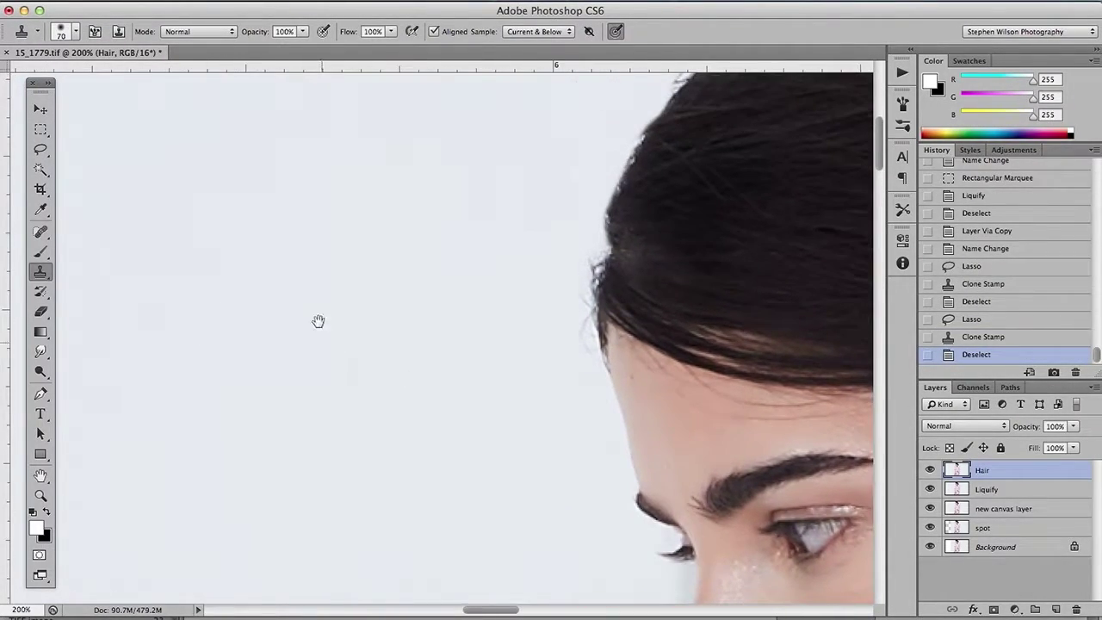
drag(382, 102, 334, 292)
alt+click(528, 245)
drag(652, 195, 615, 215)
drag(637, 197, 604, 234)
key(super+minus)
scroll(765, 197, down, 3)
scroll(765, 197, right, 5)
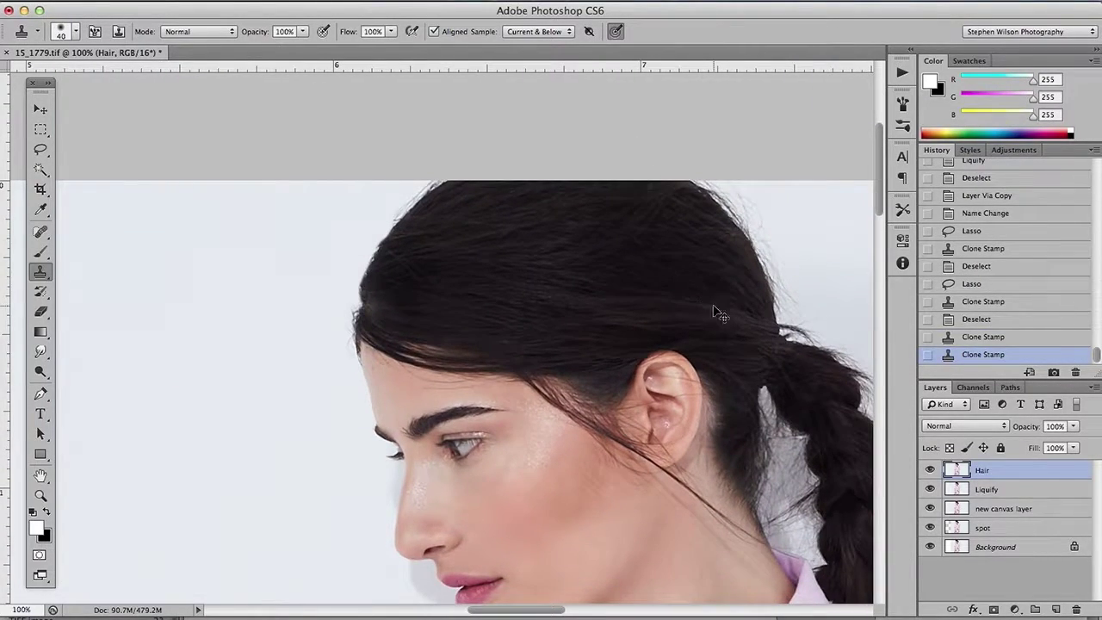
scroll(738, 310, down, 3)
scroll(738, 310, right, 3)
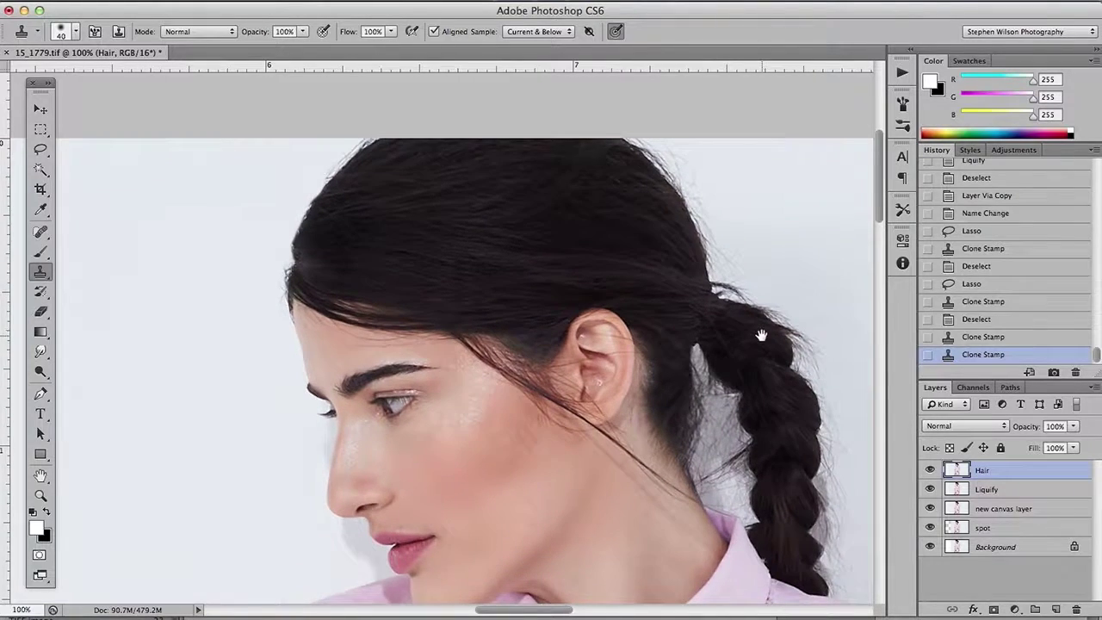
- Lasso the wall area behind the head, following the hair outline from the crown down to the base of the ponytail
key(l)
mouse_move(636, 140)
mouse_down()
mouse_move(697, 267)
mouse_move(694, 292)
mouse_move(725, 302)
mouse_move(734, 296)
mouse_move(712, 179)
mouse_move(757, 272)
mouse_move(724, 284)
mouse_up()
drag(812, 166, 744, 169)
- Try to clone clean wall over the flyaways inside the selection at brush size 90, and step back to the lasso state
key(s)
alt+click(758, 160)
drag(627, 271, 615, 260)
key(super+d)
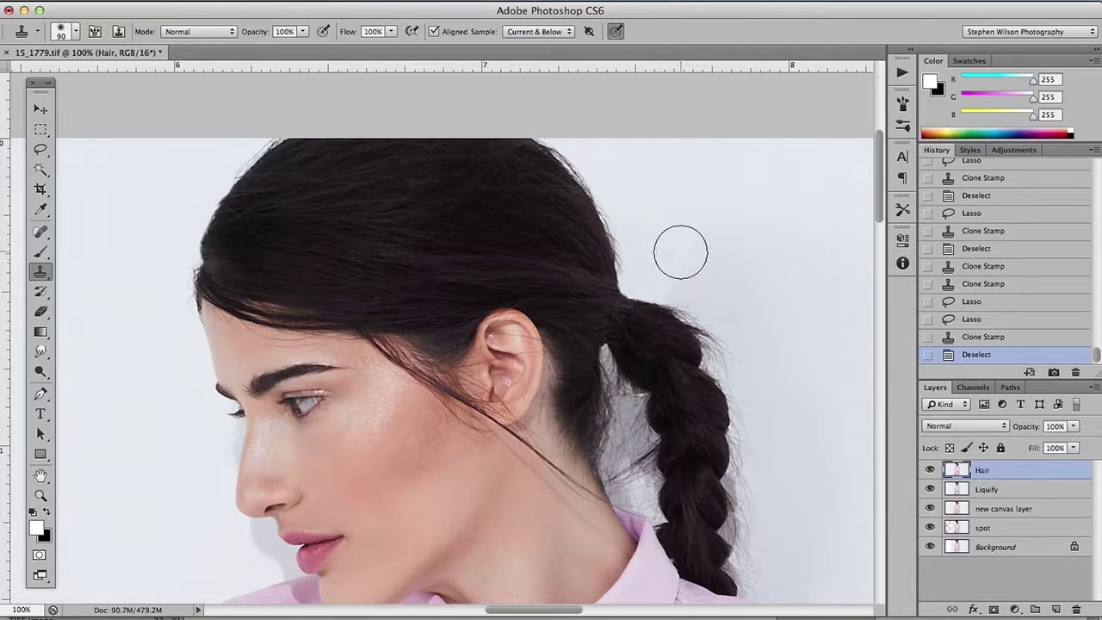
click(969, 339)
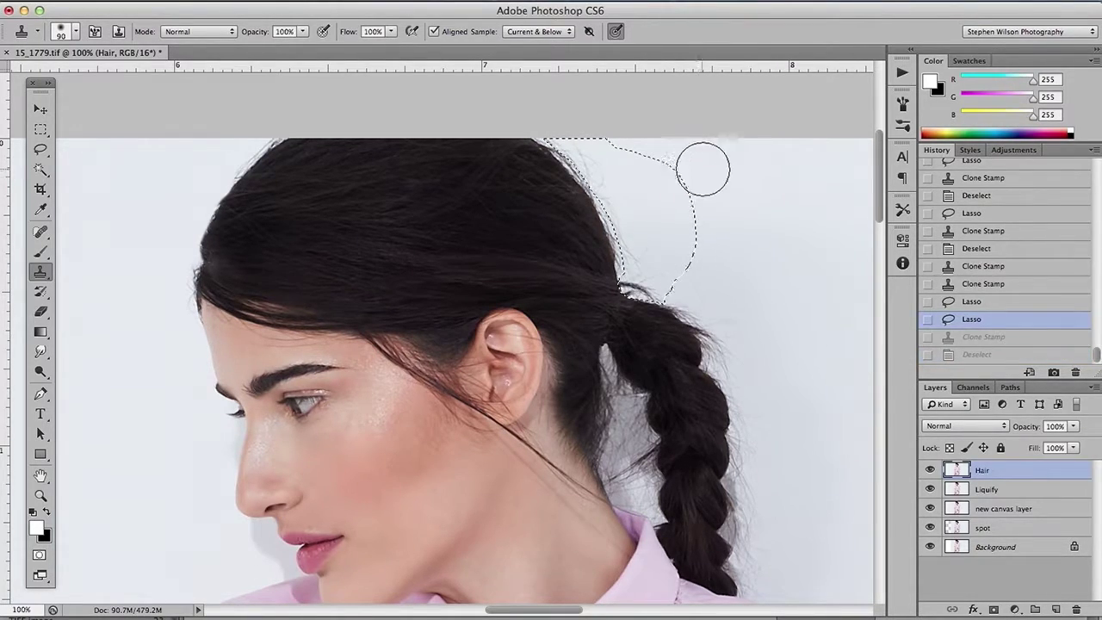
- Clone nearby wall over the flyaway hairs behind the head at brush size 90 with several sample points, and clear the selection
alt+click(659, 169)
mouse_move(596, 171)
mouse_down()
mouse_move(638, 231)
mouse_move(635, 256)
mouse_move(689, 280)
mouse_move(627, 274)
mouse_up()
alt+click(661, 202)
alt+click(679, 262)
drag(631, 240, 639, 261)
key(super+d)
key(ctrl+minus)
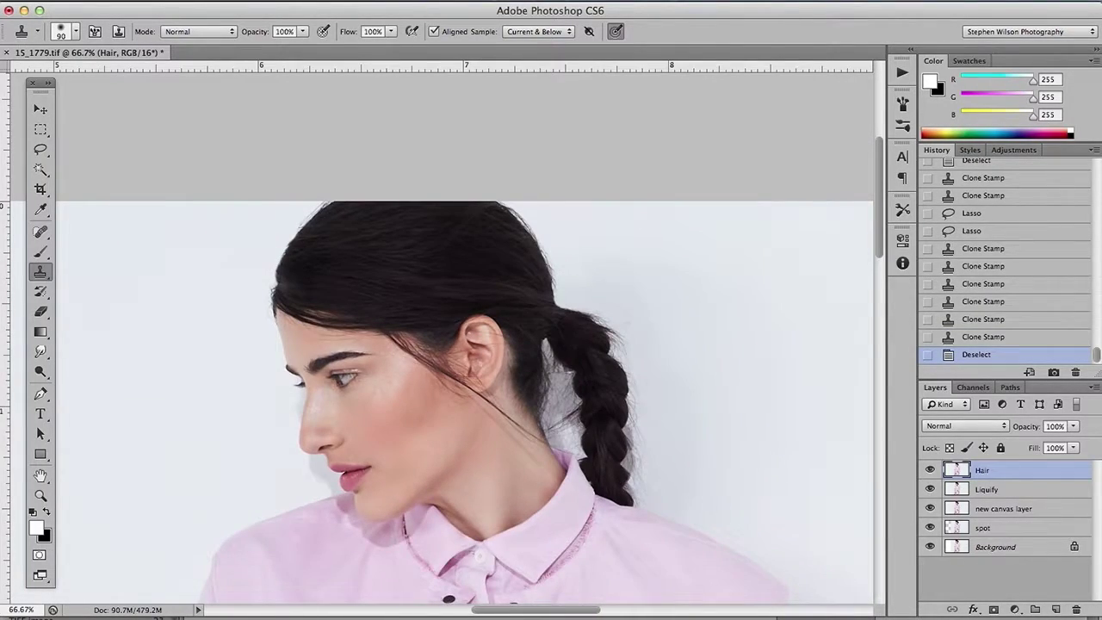
- Patch the uneven wall area behind the head with cleaner wall using the Patch tool, and deselect
key(ctrl+plus)
click(40, 231)
click(95, 256)
mouse_move(719, 301)
mouse_down()
mouse_move(652, 283)
mouse_move(611, 152)
mouse_move(715, 293)
mouse_up()
drag(680, 241, 804, 287)
key(ctrl+d)
- Try to patch another wall area behind the head, step back to before the patch, and deselect
mouse_move(635, 181)
mouse_down()
mouse_move(545, 128)
mouse_move(698, 192)
mouse_move(777, 281)
mouse_up()
key(ctrl+d)
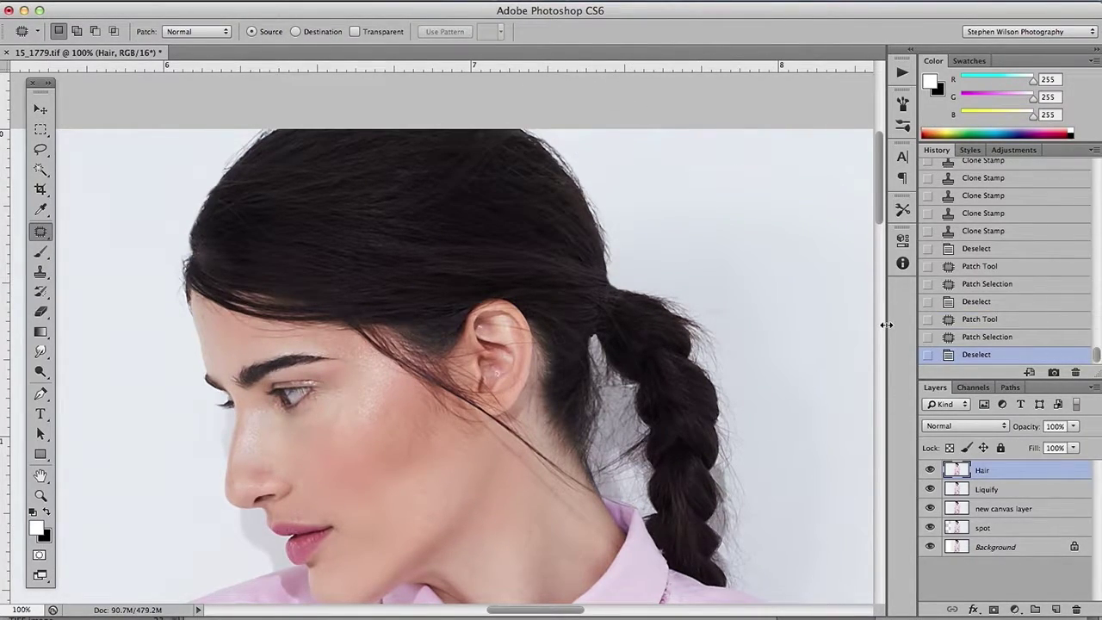
click(975, 336)
click(990, 320)
key(ctrl+d)
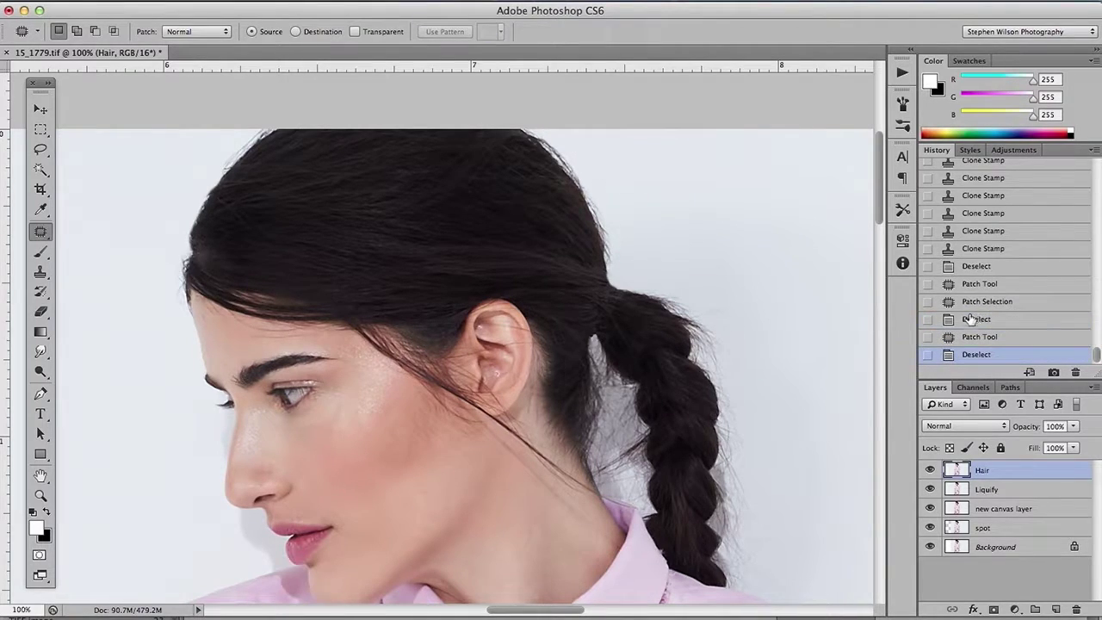
- Add a layer mask to the Hair layer and paint in black at 10% opacity with a size 30 brush along the front hair outline
key(ctrl+minus)
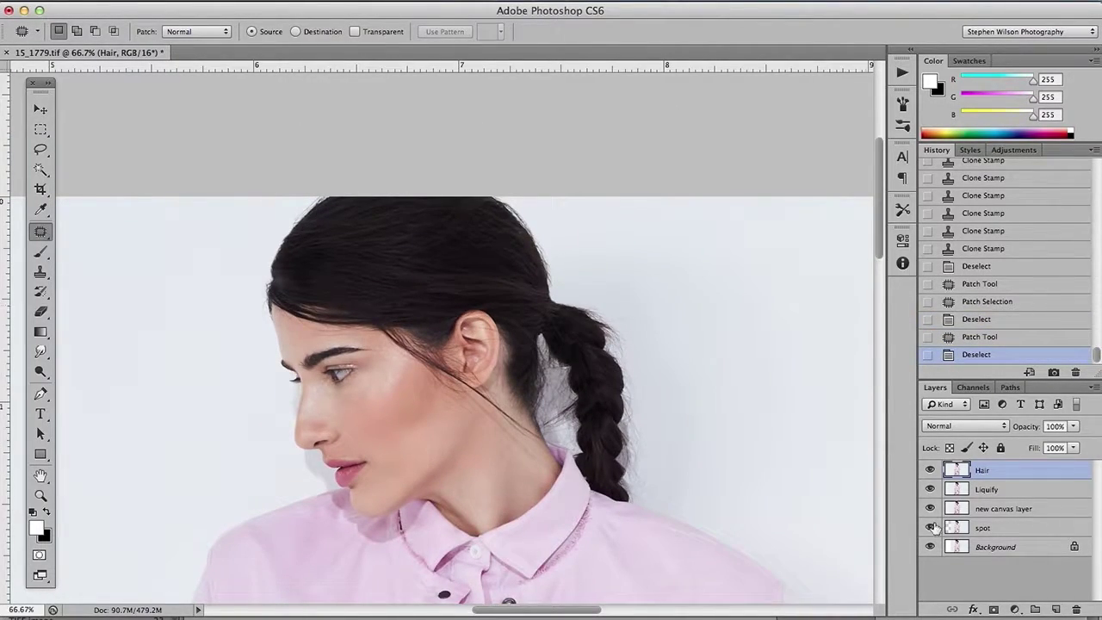
click(994, 608)
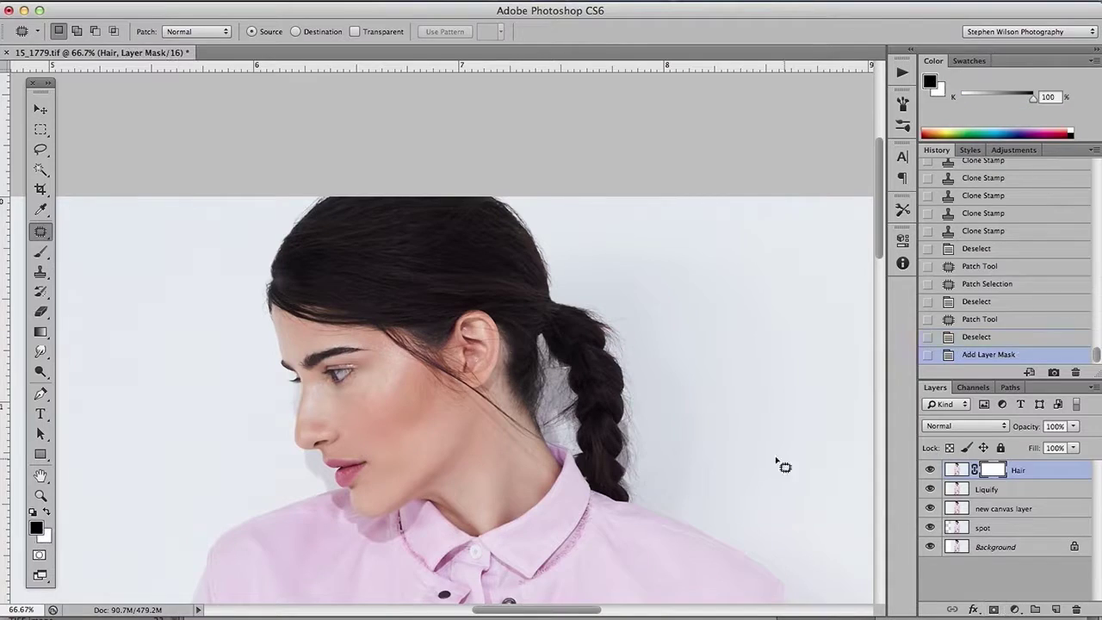
key(b)
key(super+plus)
key(bracketleft)
key(bracketleft)
key(bracketleft)
key(bracketleft)
key(bracketleft)
key(bracketleft)
key(bracketleft)
key(bracketleft)
key(bracketleft)
key(bracketleft)
key(bracketleft)
mouse_move(309, 261)
mouse_down()
mouse_move(419, 226)
mouse_move(456, 253)
mouse_up()
key(bracketleft)
key(bracketleft)
key(bracketleft)
key(bracketleft)
key(bracketleft)
drag(342, 227, 348, 212)
drag(343, 226, 351, 206)
drag(345, 222, 355, 202)
drag(346, 223, 356, 203)
drag(348, 226, 374, 191)
mouse_move(365, 203)
mouse_down()
mouse_move(383, 183)
mouse_move(353, 199)
mouse_up()
mouse_move(353, 200)
mouse_down()
mouse_move(384, 212)
mouse_move(360, 210)
mouse_move(339, 235)
mouse_up()
- Refine the Hair layer mask along the back outline of the head with black and white brushing at 10% opacity
drag(510, 235, 499, 192)
key(x)
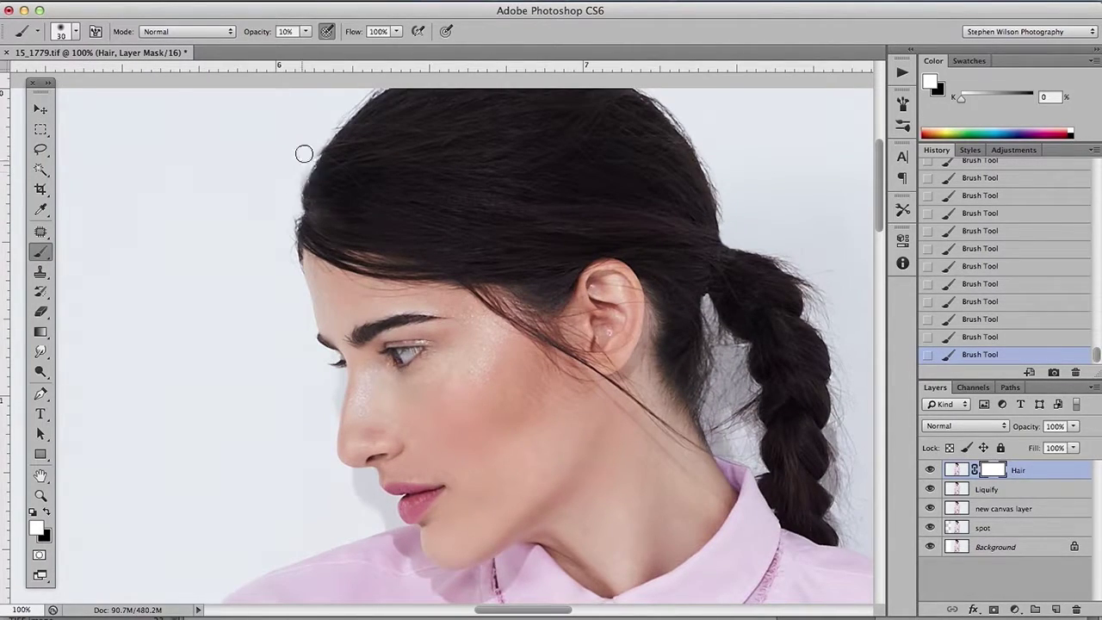
key(bracketleft)
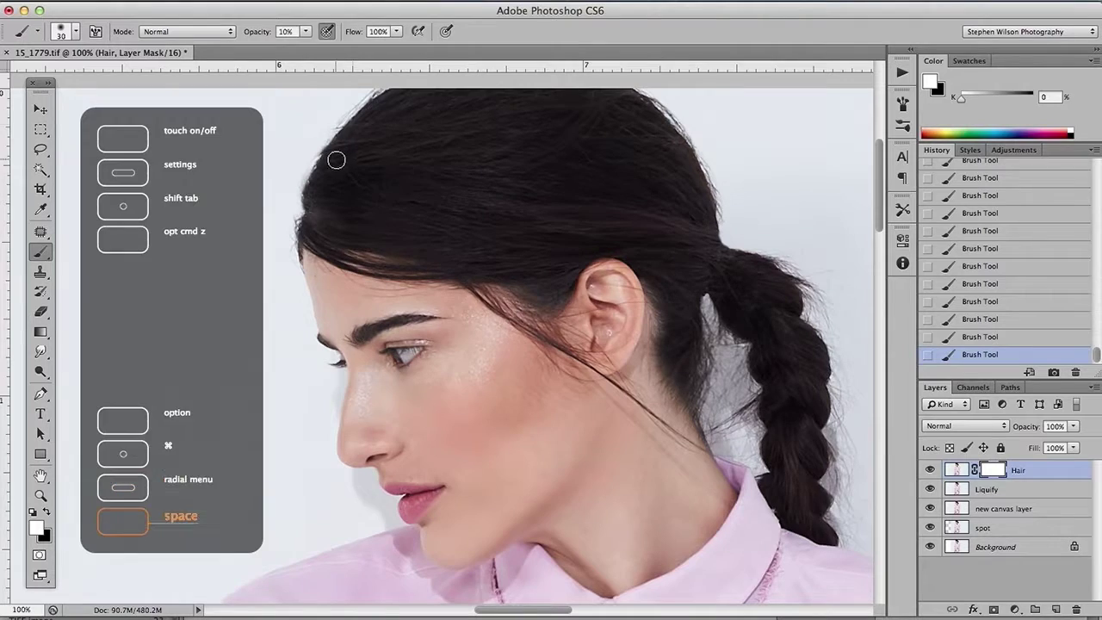
drag(534, 182, 493, 203)
key(x)
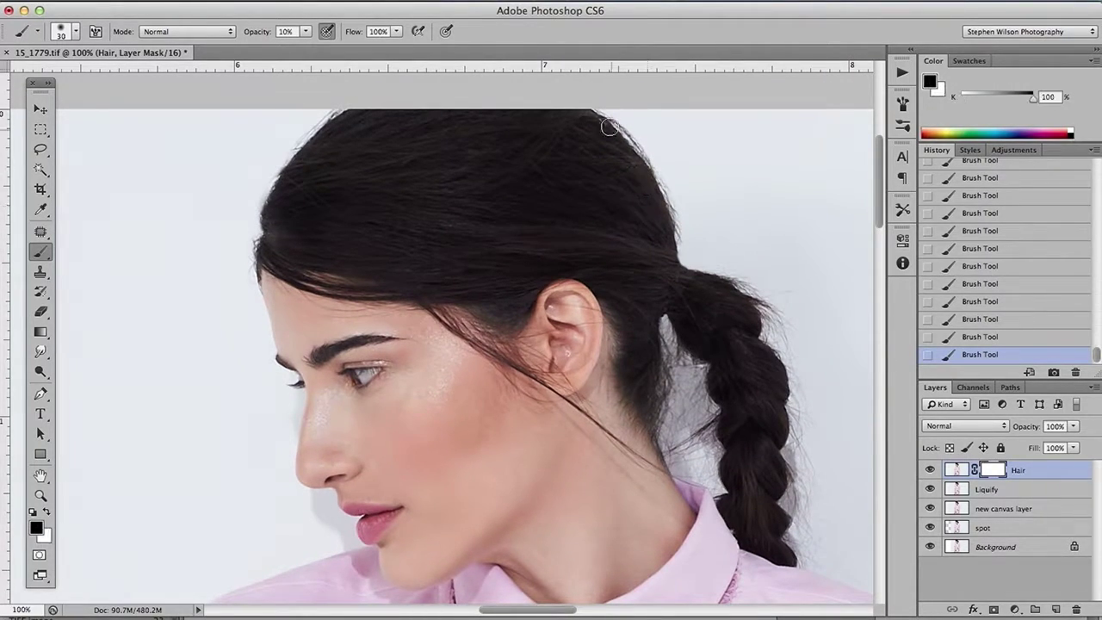
mouse_move(667, 301)
mouse_down()
mouse_move(720, 290)
mouse_move(704, 289)
mouse_up()
mouse_move(663, 251)
mouse_down()
mouse_move(647, 195)
mouse_move(659, 199)
mouse_move(594, 129)
mouse_up()
key(x)
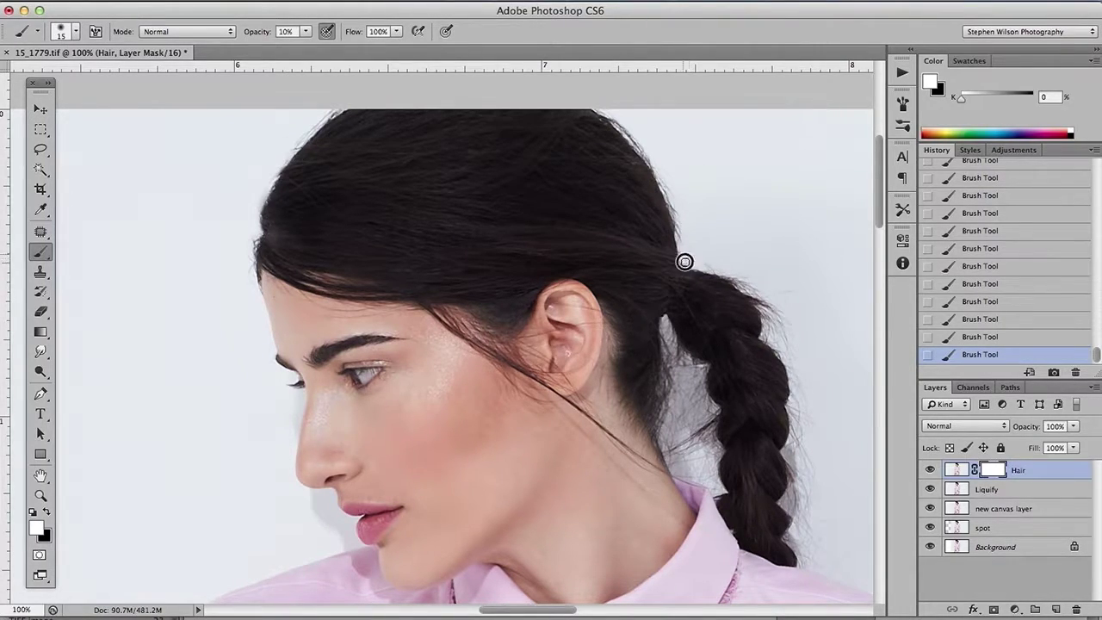
- Try to clone along the front hair outline on the Hair layer's image at brush size 60, and step back in the history
key(super+minus)
key(super+minus)
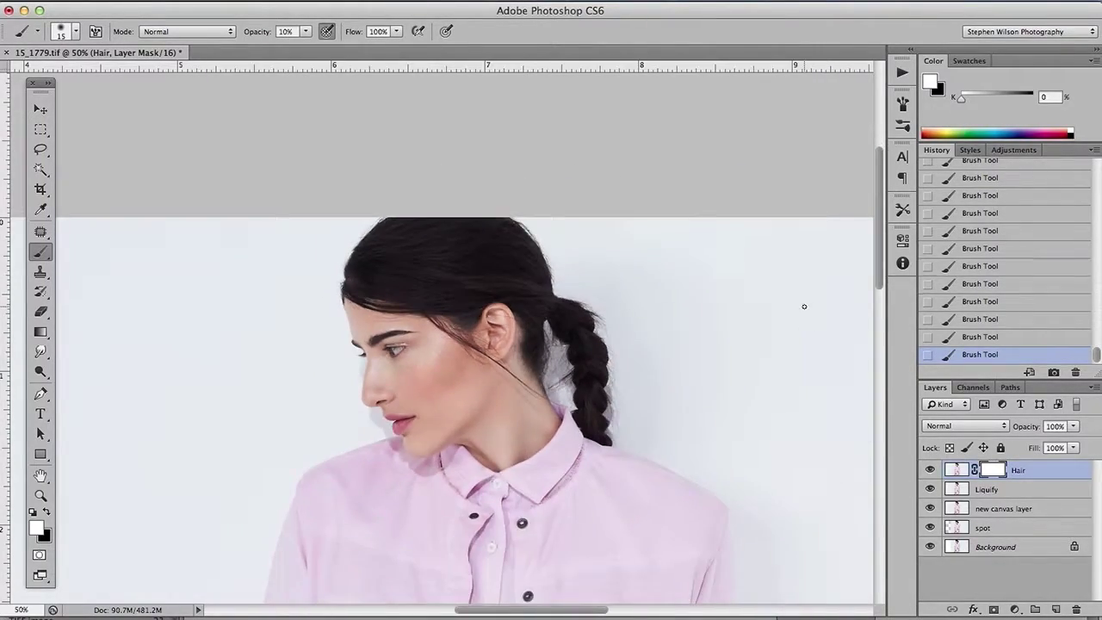
drag(658, 398, 735, 376)
drag(540, 260, 593, 244)
key(super+plus)
key(super+plus)
click(958, 471)
drag(671, 176, 723, 317)
key(s)
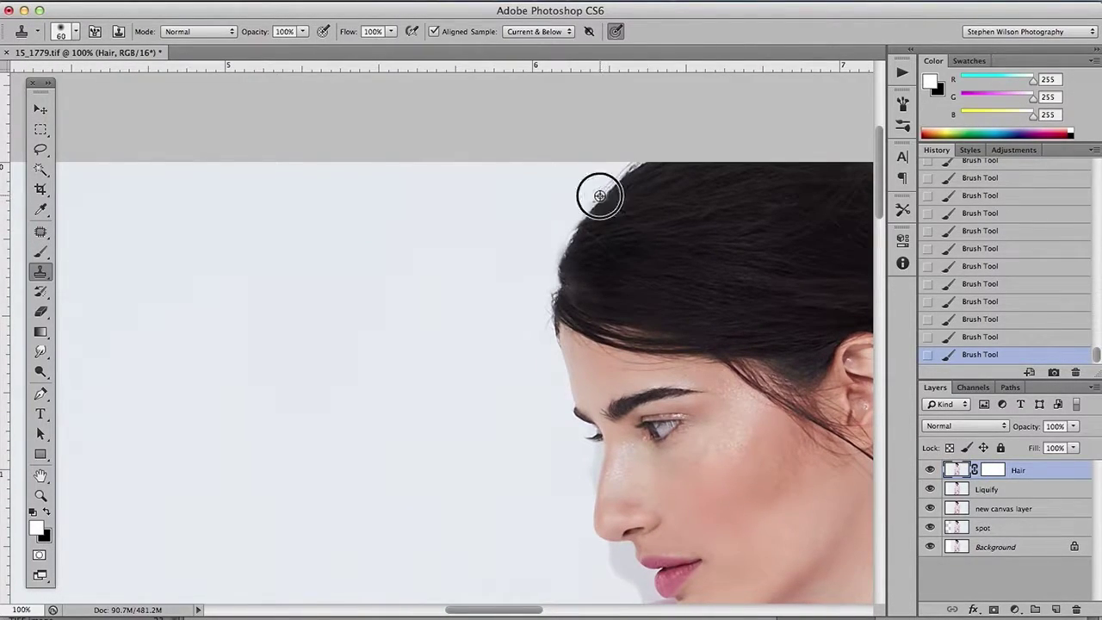
drag(573, 224, 572, 248)
key(super+plus)
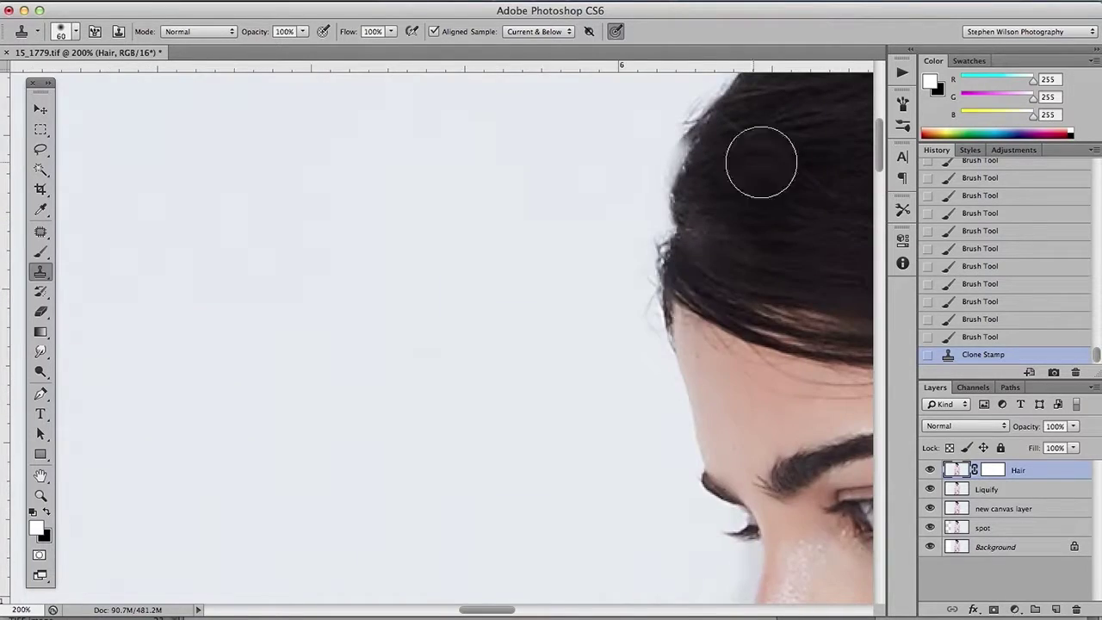
drag(761, 173, 730, 302)
click(971, 338)
- Clone nearby hair into the gap along the front hair outline above the forehead at brush size 30
key(bracketleft)
key(bracketleft)
key(bracketleft)
alt+click(697, 222)
drag(674, 259, 673, 253)
click(679, 238)
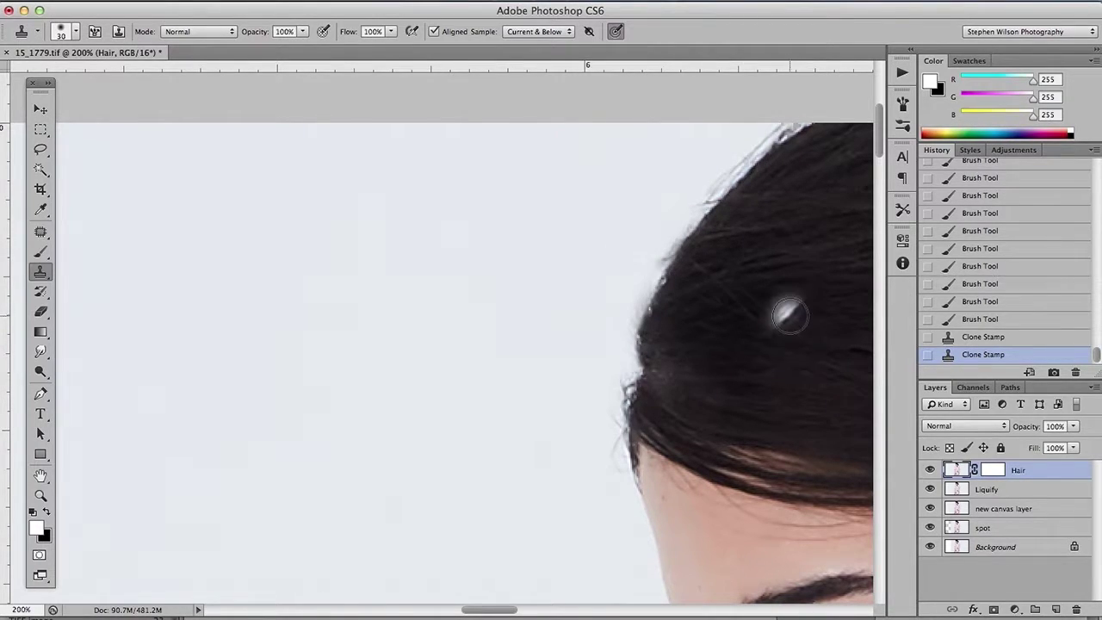
drag(790, 313, 701, 315)
- Raise the brush opacity and paint black on the Hair layer mask along the front hair outline above the forehead
click(996, 469)
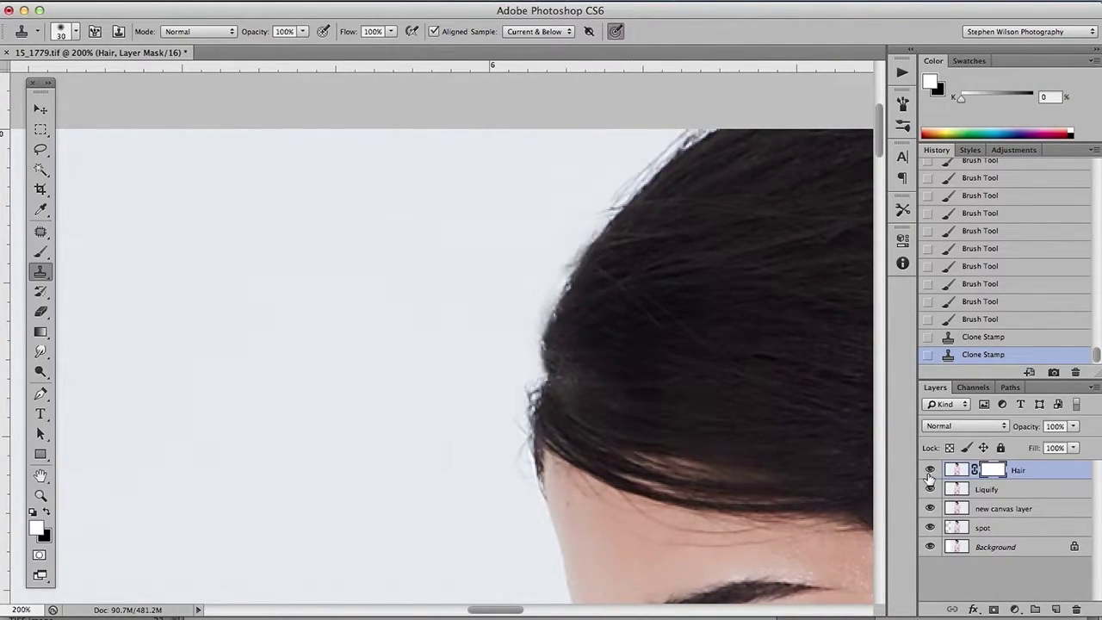
click(40, 250)
key(x)
click(305, 32)
drag(306, 47, 315, 46)
drag(552, 282, 558, 266)
drag(550, 280, 560, 260)
key(bracketright)
key(bracketright)
drag(549, 274, 555, 261)
- Paint white on the Hair layer mask to restore the retouched edge at the front of the hair
key(x)
mouse_move(546, 300)
mouse_down()
mouse_move(541, 315)
mouse_move(535, 298)
mouse_up()
mouse_move(534, 303)
mouse_down()
mouse_move(526, 287)
mouse_move(557, 263)
mouse_move(564, 298)
mouse_up()
- Try to clone hair along the front outline on the Hair layer's image at brush size 20, and step back before the clone strokes
click(40, 271)
click(956, 470)
key(bracketleft)
alt+click(612, 212)
drag(559, 324, 566, 293)
key(super+minus)
key(super+minus)
click(966, 320)
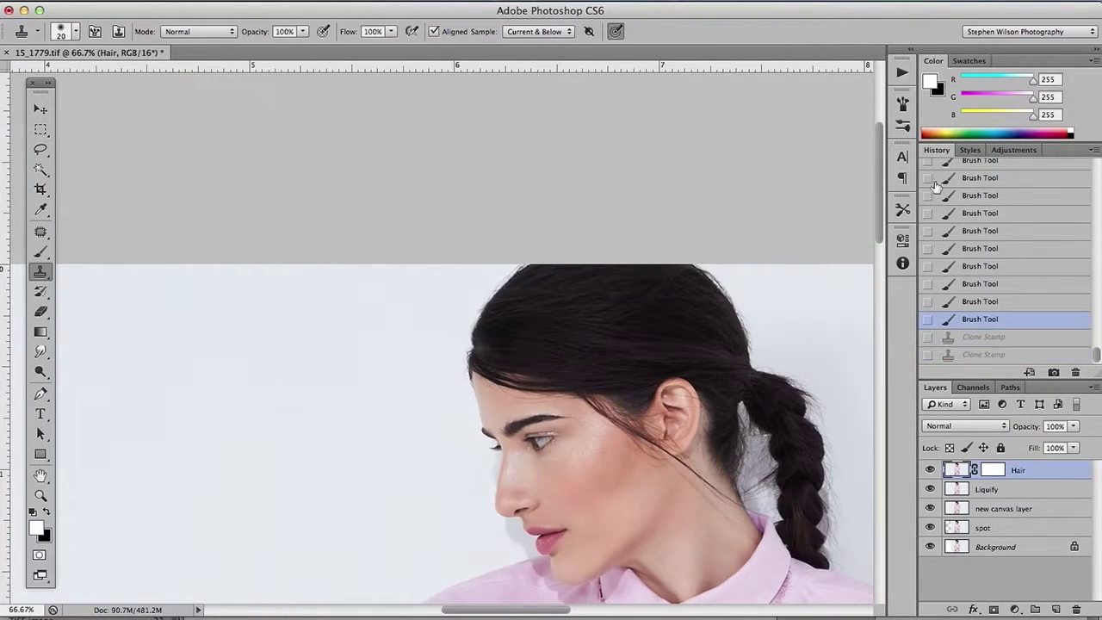
- Lasso a section of hair edge near the upper front of the head and copy and paste it onto a new layer
key(super+plus)
key(super+plus)
key(super+minus)
key(l)
mouse_move(527, 281)
mouse_down()
mouse_move(574, 255)
mouse_move(546, 249)
mouse_move(509, 272)
mouse_up()
key(super+c)
key(super+v)
- Flip the pasted hair section vertically with Free Transform and rotate it to about -105.7° to follow the front hair outline
key(super+t)
click(152, 1)
mouse_move(195, 334)
click(416, 524)
drag(424, 324, 455, 275)
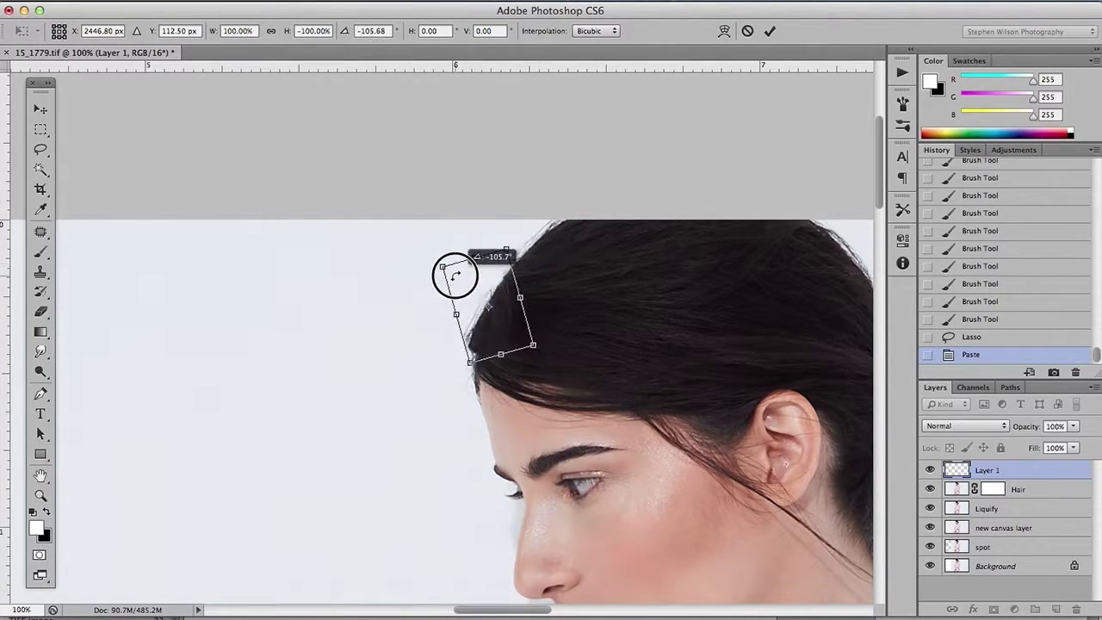
- Nudge and slightly rotate the pasted hair section to align with the front outline above the forehead, and apply the transform
key(Right)
key(Right)
key(Right)
key(Right)
key(Right)
key(Right)
drag(556, 315, 519, 312)
key(Left)
key(Left)
key(Left)
key(Left)
drag(508, 242, 513, 236)
drag(529, 315, 528, 318)
key(Return)
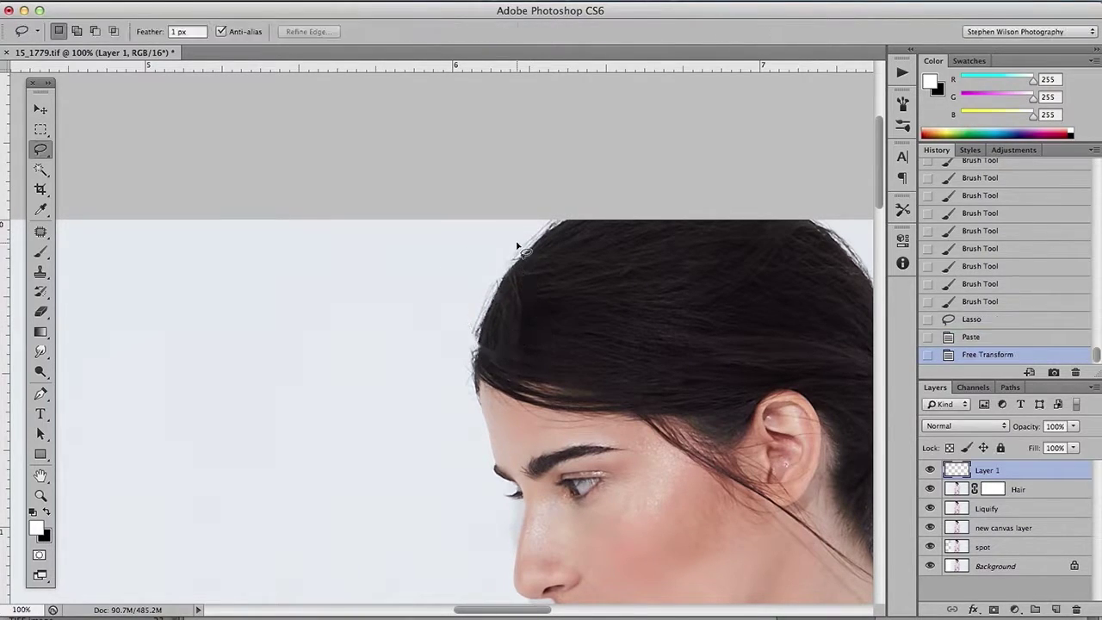
- Add a layer mask to the pasted hair layer and blend its edges into the hair with a black brush at 66% opacity
click(995, 609)
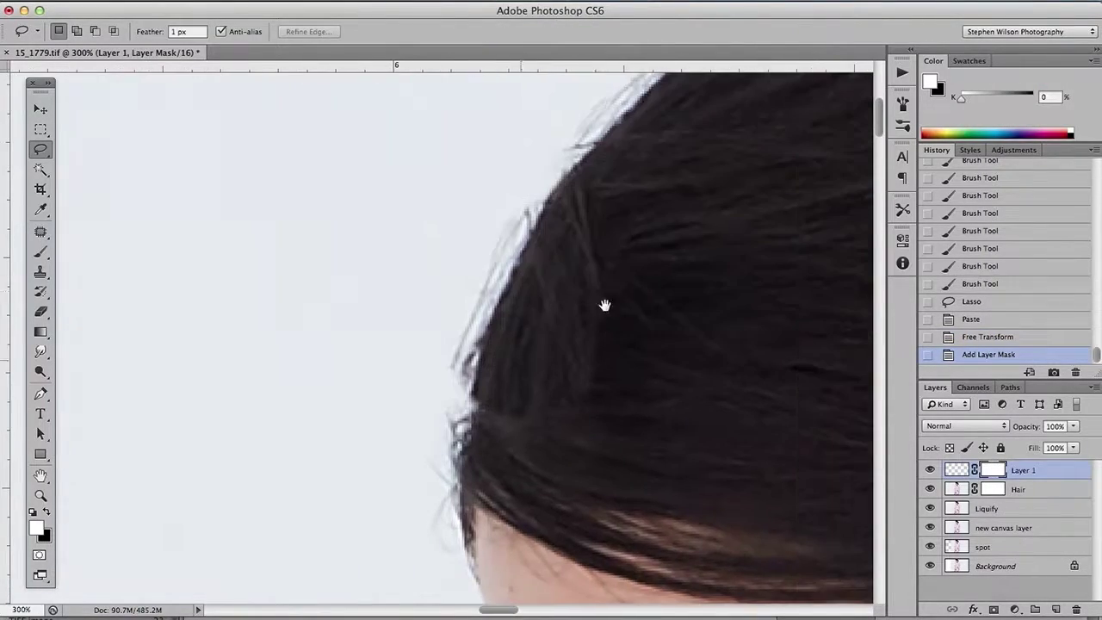
drag(305, 31, 333, 47)
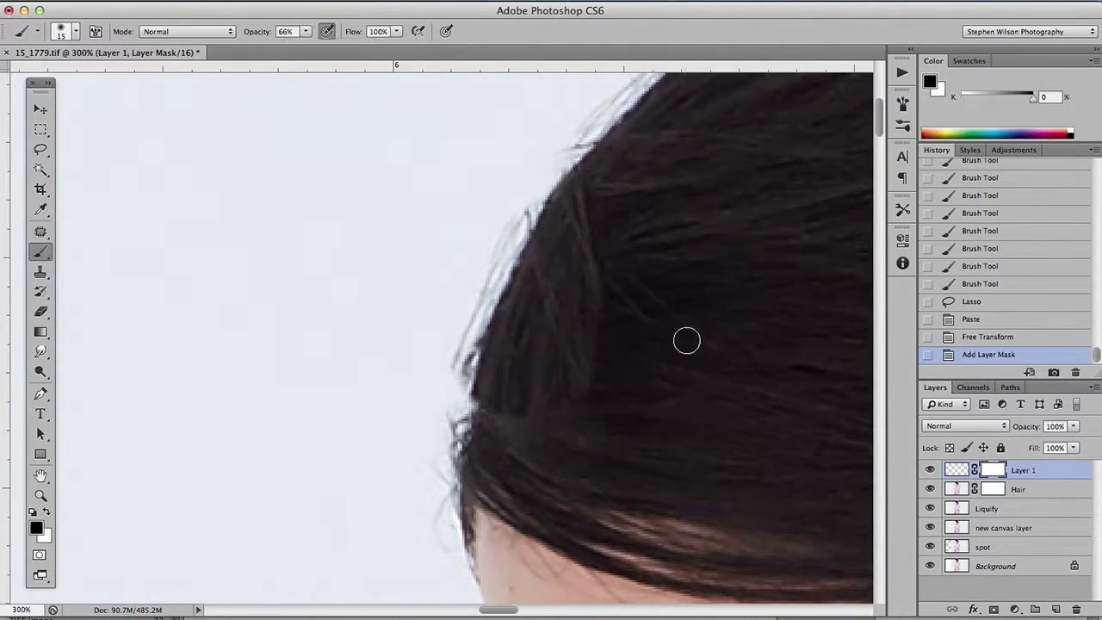
drag(544, 452, 418, 352)
drag(540, 408, 560, 347)
key(bracketleft)
drag(596, 224, 451, 408)
drag(540, 344, 542, 294)
key(super+minus)
key(super+minus)
key(super+equal)
key(super+equal)
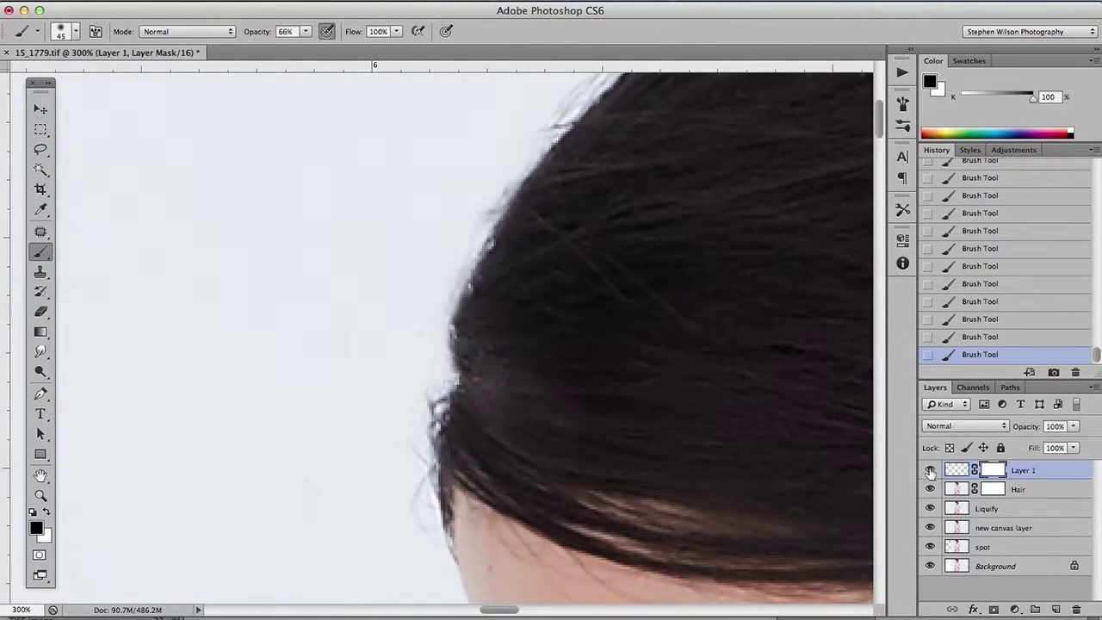
key(super+minus)
key(super+minus)
key(super+minus)
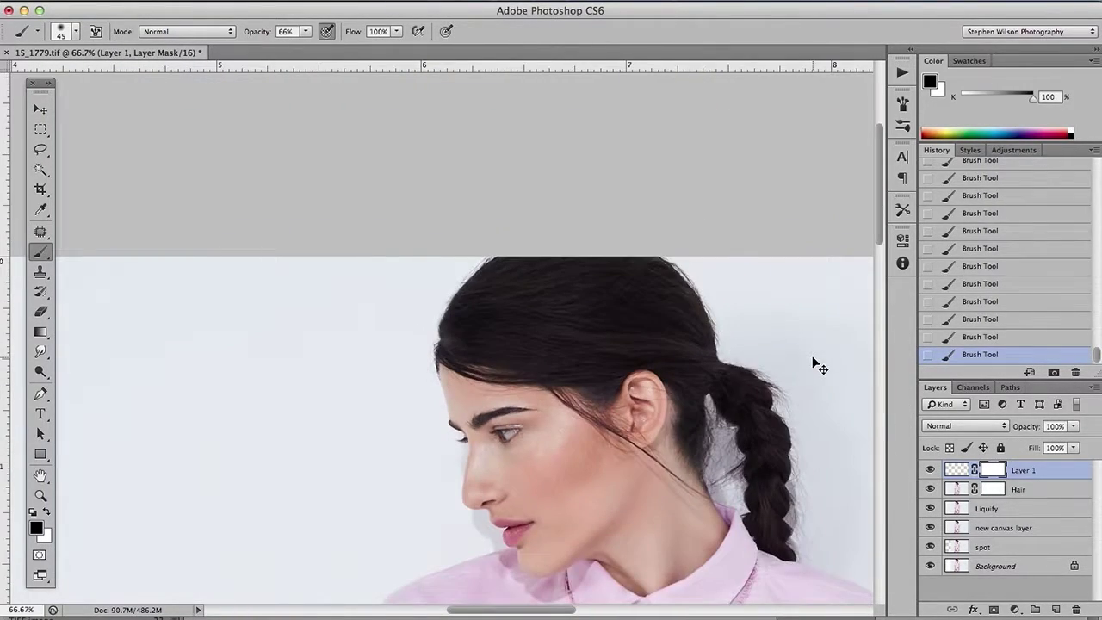
- Merge the pasted hair layer down into the Hair layer
key(super+plus)
key(super+plus)
key(super+plus)
click(1092, 386)
click(1035, 523)
click(993, 608)
key(super+alt+z)
key(super+alt+z)
click(1093, 388)
click(1036, 524)
- Touch up the Hair layer's mask along the front hair outline with a 20 px brush at 66% opacity
key(x)
key(bracketleft)
key(bracketleft)
key(bracketleft)
key(bracketleft)
key(bracketleft)
key(super+z)
click(992, 470)
mouse_move(392, 234)
mouse_down()
mouse_move(388, 287)
mouse_move(425, 248)
mouse_move(425, 210)
mouse_up()
key(super+minus)
key(super+minus)
click(1053, 471)
key(super+minus)
key(super+minus)
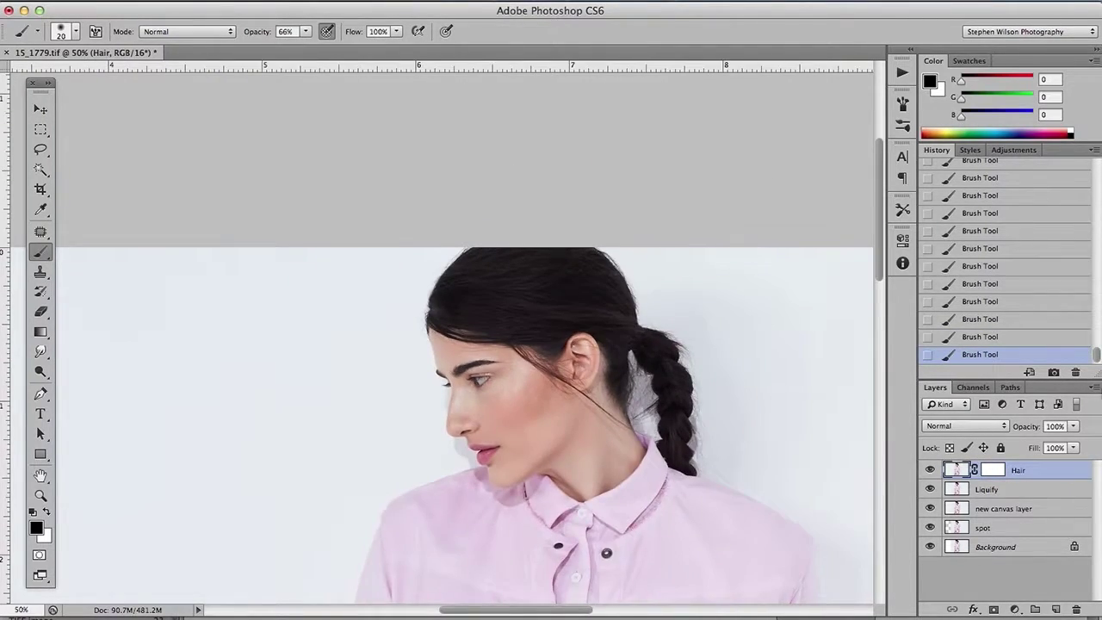
- Lasso the end of the stray strand beside the neck, remove it with the Clone Stamp, and deselect
key(super+plus)
key(super+plus)
drag(868, 495, 715, 341)
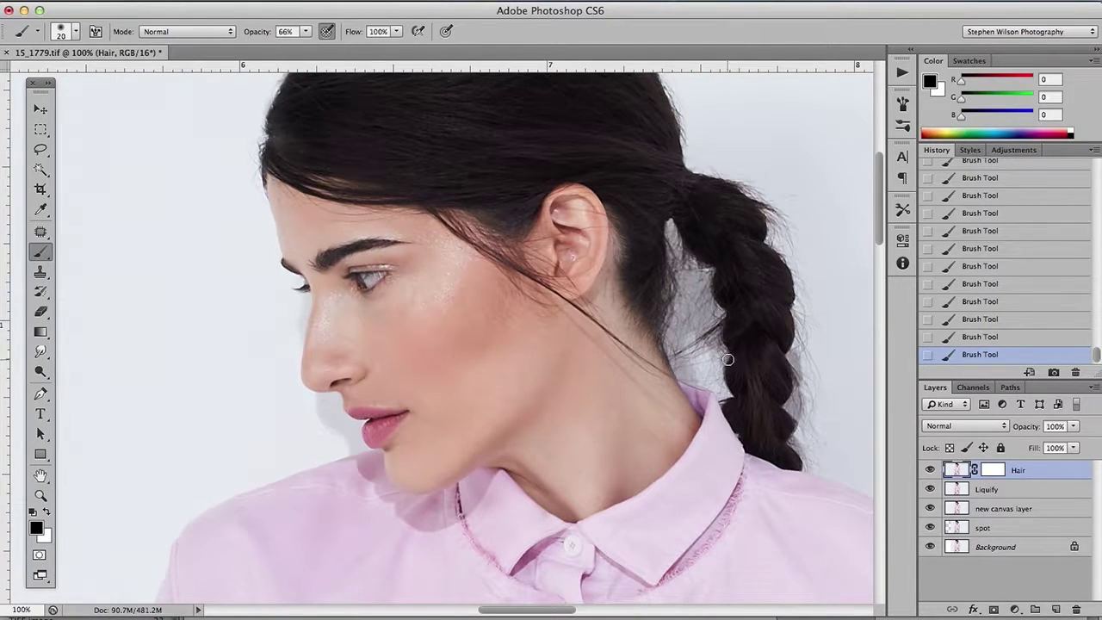
super+click(728, 359)
super+click(729, 359)
drag(692, 356, 661, 398)
click(41, 231)
click(41, 150)
mouse_move(529, 336)
mouse_down()
mouse_move(588, 325)
mouse_move(528, 330)
mouse_up()
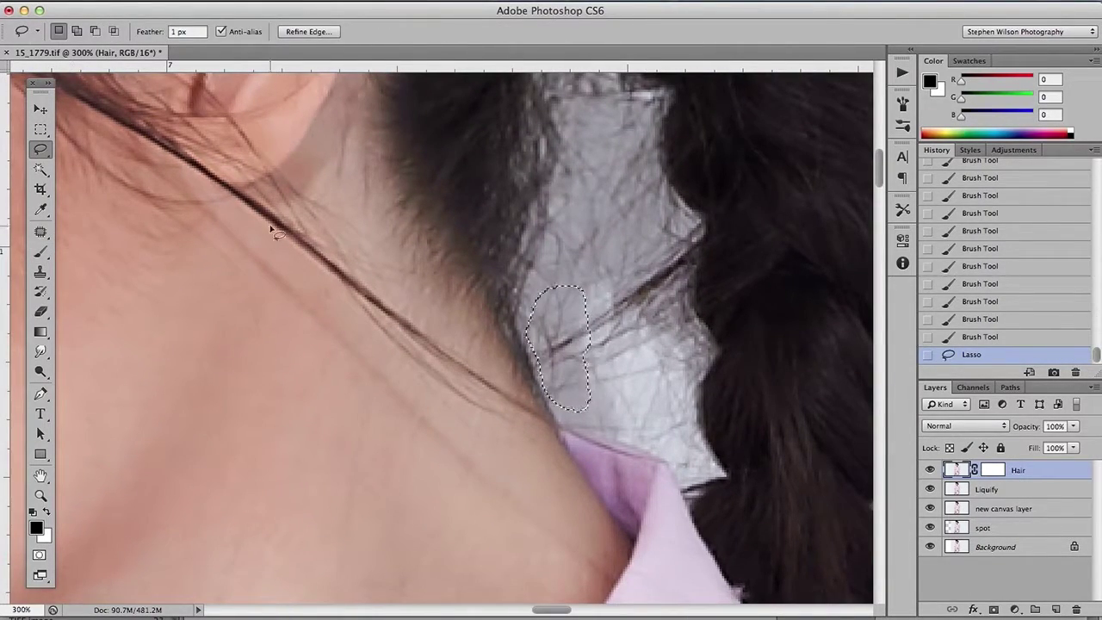
click(41, 272)
click(566, 340)
key(ctrl+d)
- Lasso the stray strand next to the braid, clone clean background over it, and deselect
key(l)
drag(684, 246, 635, 200)
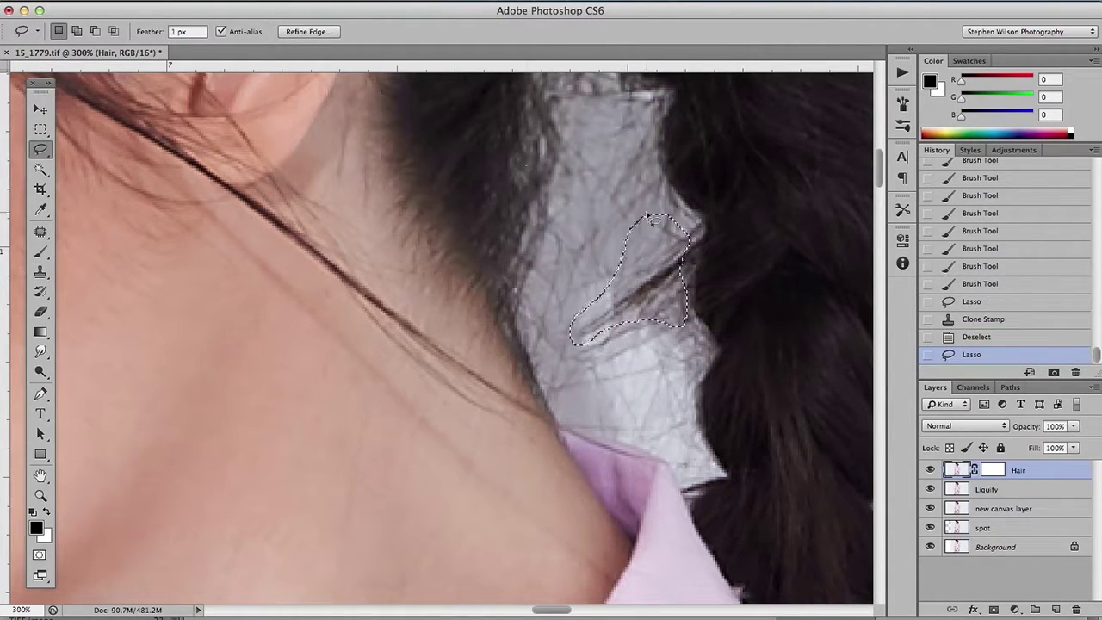
key(s)
alt+click(625, 165)
mouse_move(677, 259)
mouse_down()
mouse_move(615, 320)
mouse_move(603, 315)
mouse_move(610, 291)
mouse_move(619, 310)
mouse_up()
alt+click(625, 369)
key(super+d)
- Patch the remaining stray hairs between the neck and braid, and compare the result with the Hair layer hidden and shown
key(j)
key(super+d)
mouse_move(594, 313)
mouse_down()
mouse_move(592, 336)
mouse_move(616, 266)
mouse_up()
key(super+d)
drag(632, 323, 663, 397)
key(super+d)
key(super+minus)
key(super+minus)
click(930, 469)
click(930, 469)
key(super+minus)
key(super+minus)
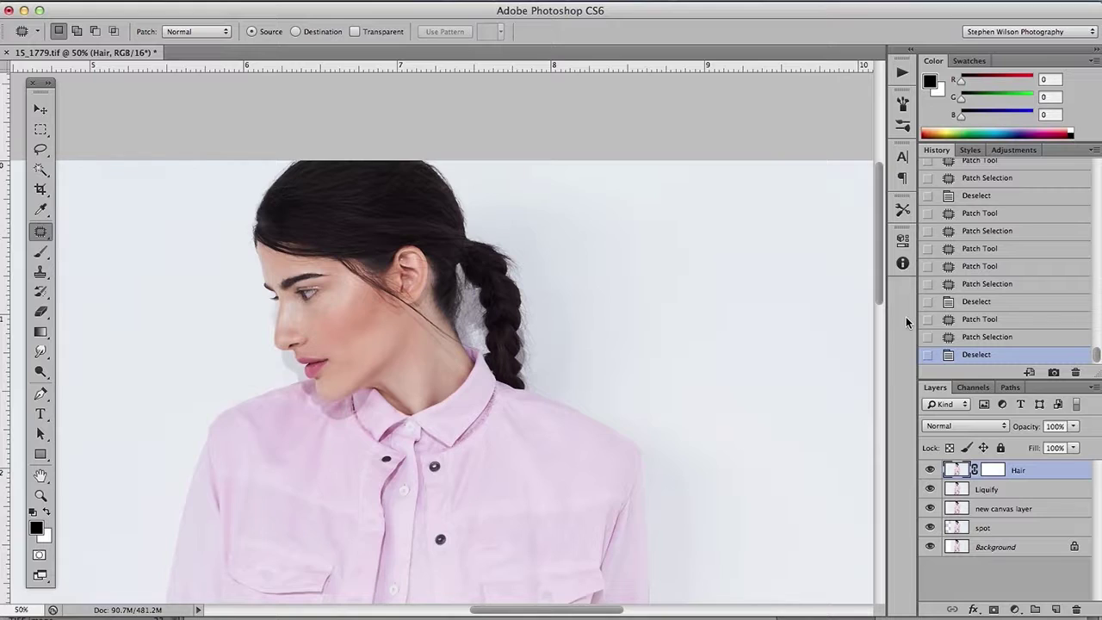
- Check the image as a whole and examine the skin tone of both hands against the arms and legs
key(super+minus)
key(super+minus)
key(super+minus)
key(super+plus)
key(super+plus)
key(super+plus)
key(super+plus)
drag(545, 232, 583, 261)
drag(581, 569, 610, 218)
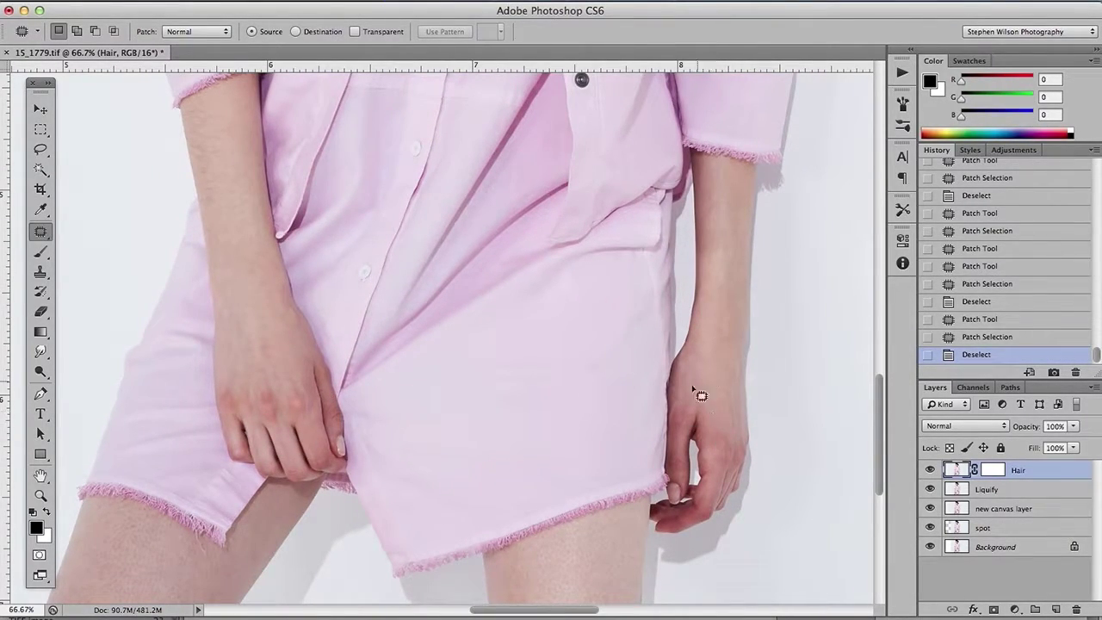
key(ctrl+j)
key(ctrl+j)
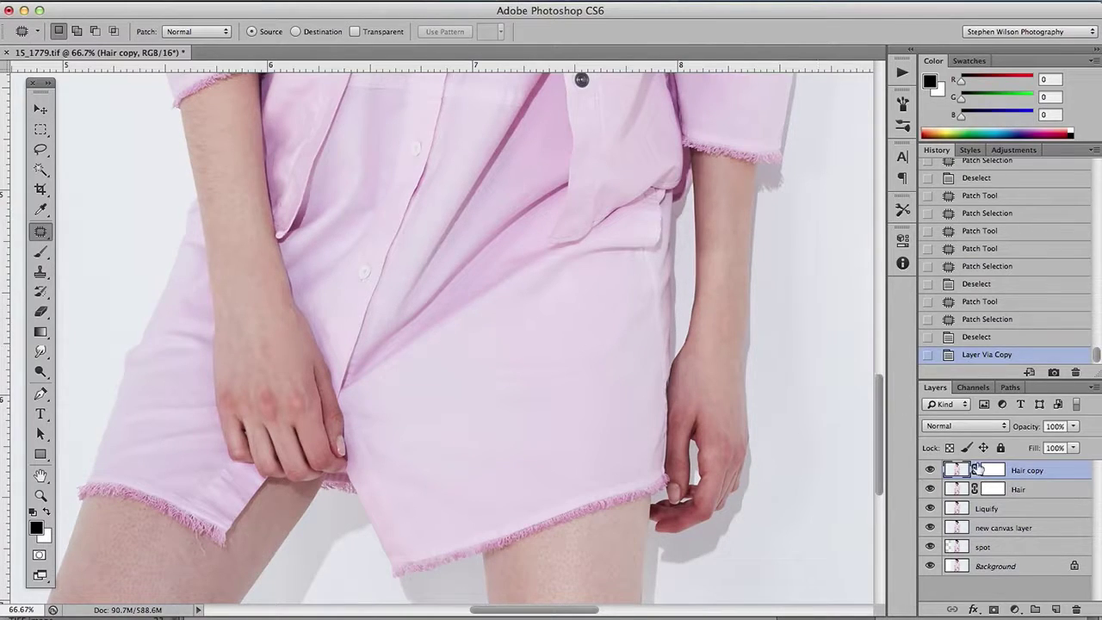
double_click(1019, 470)
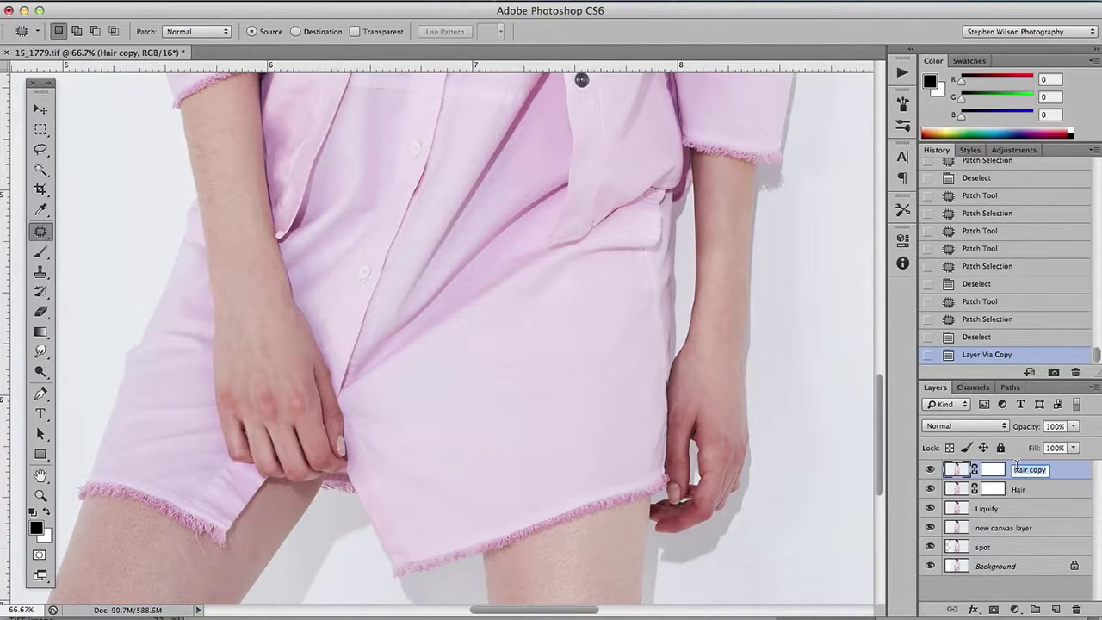
click(994, 470)
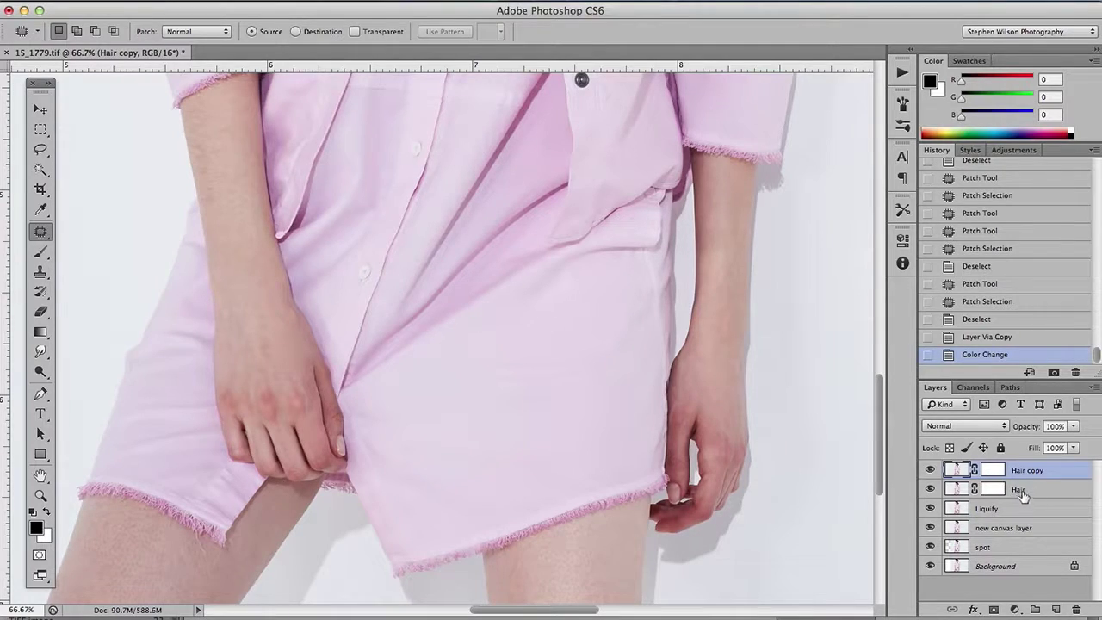
key(Delete)
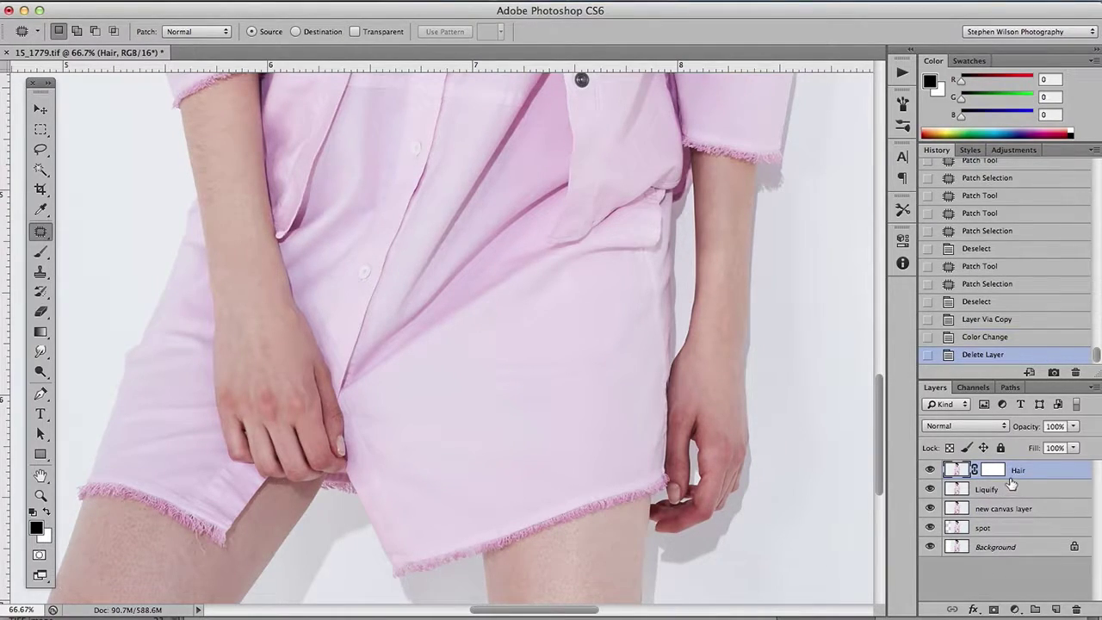
key(super+z)
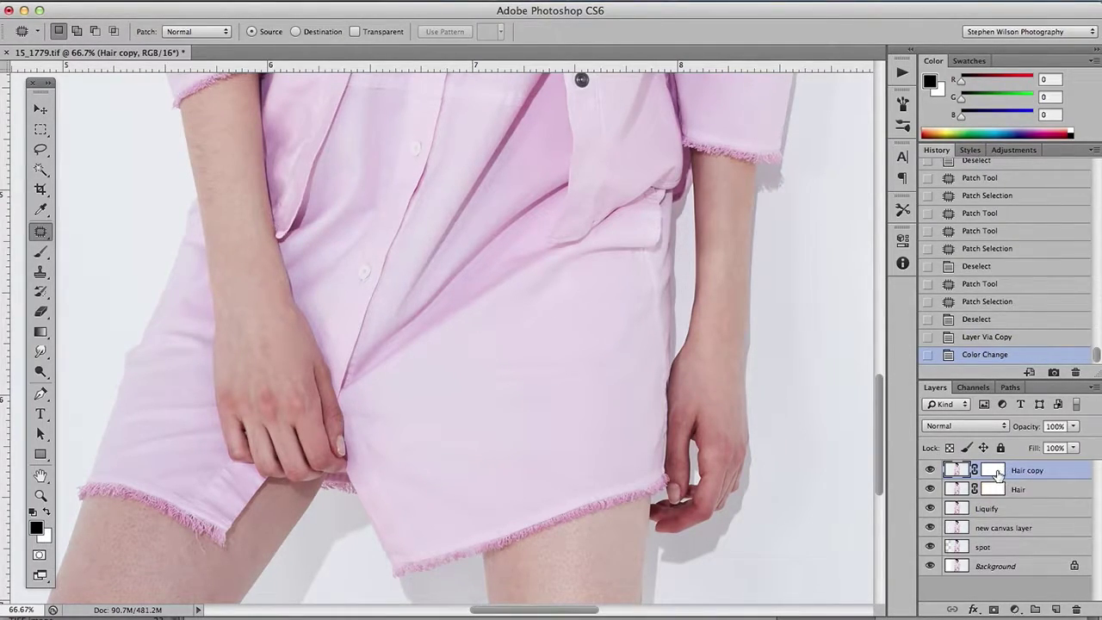
click(995, 471)
key(Delete)
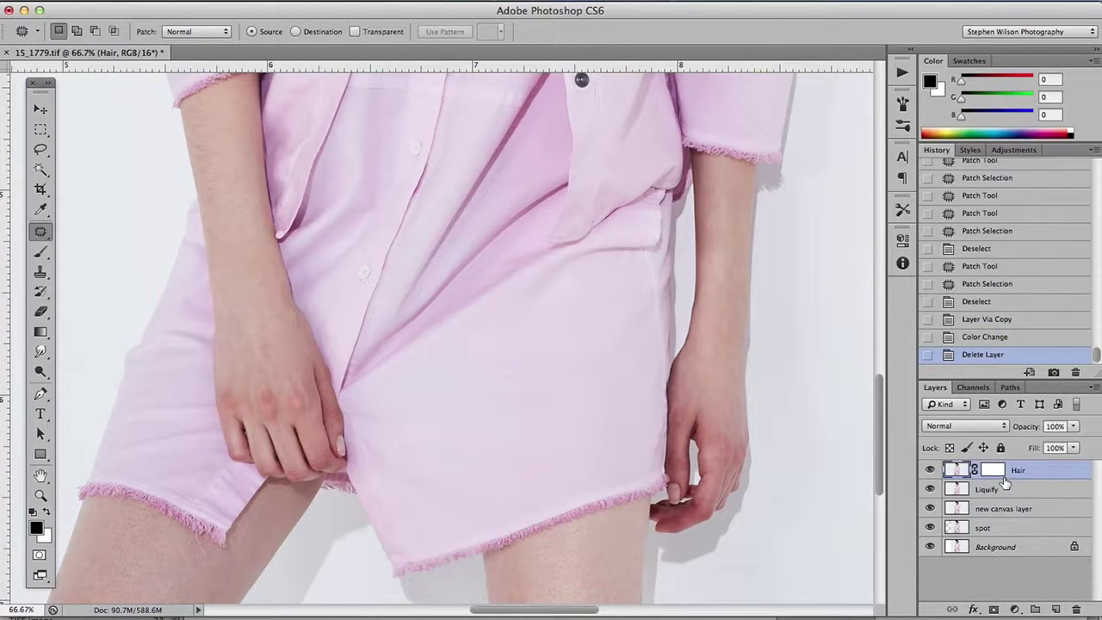
key(super+z)
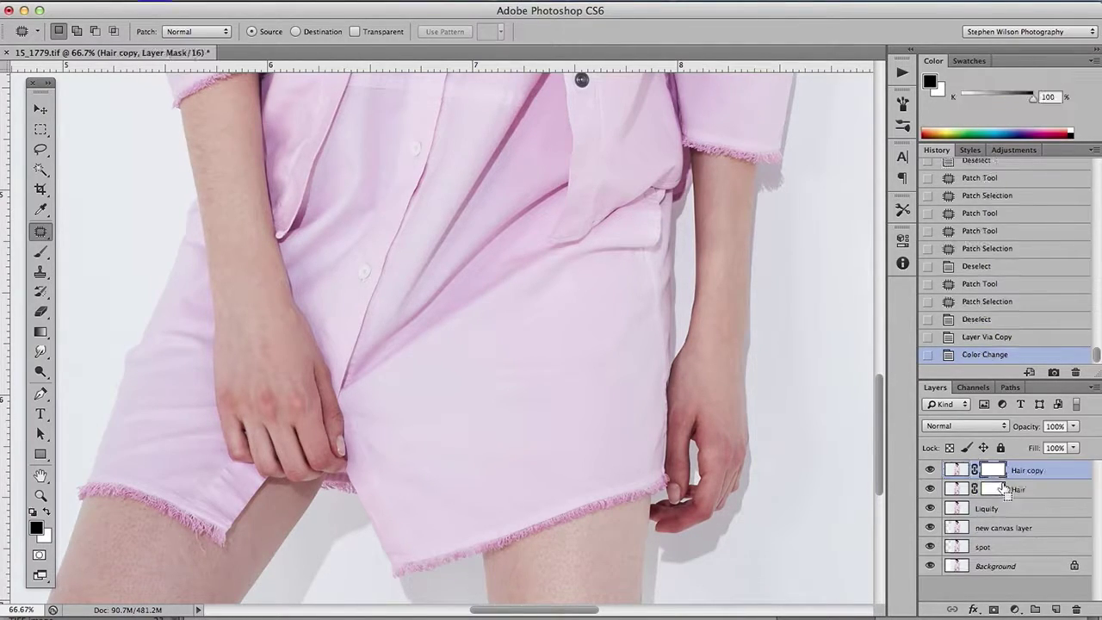
double_click(995, 472)
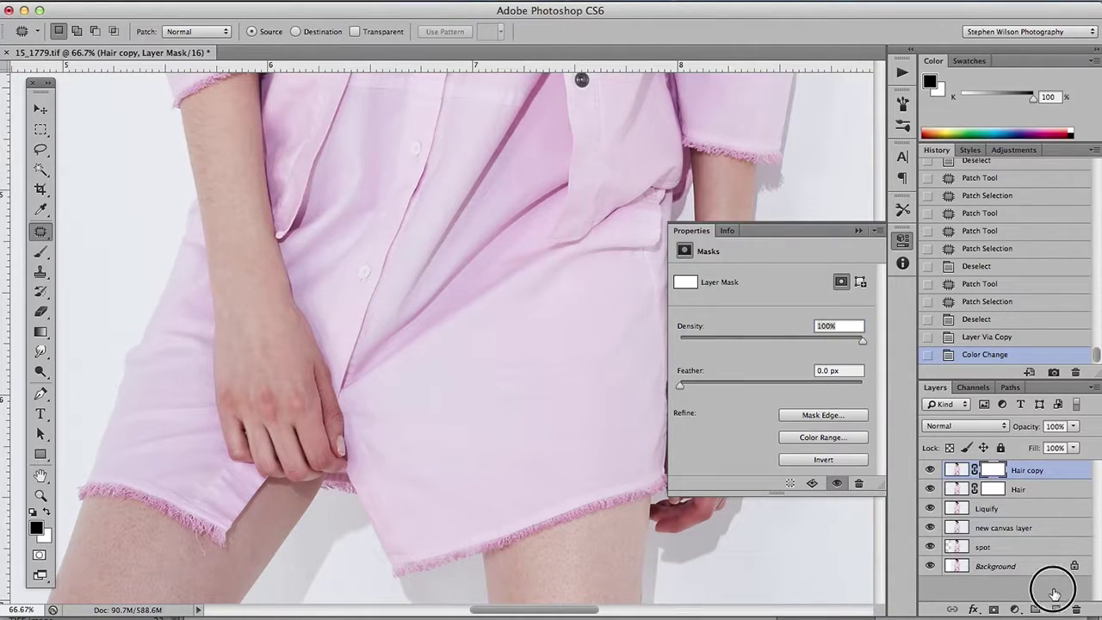
click(857, 232)
drag(993, 470, 1075, 610)
double_click(1001, 471)
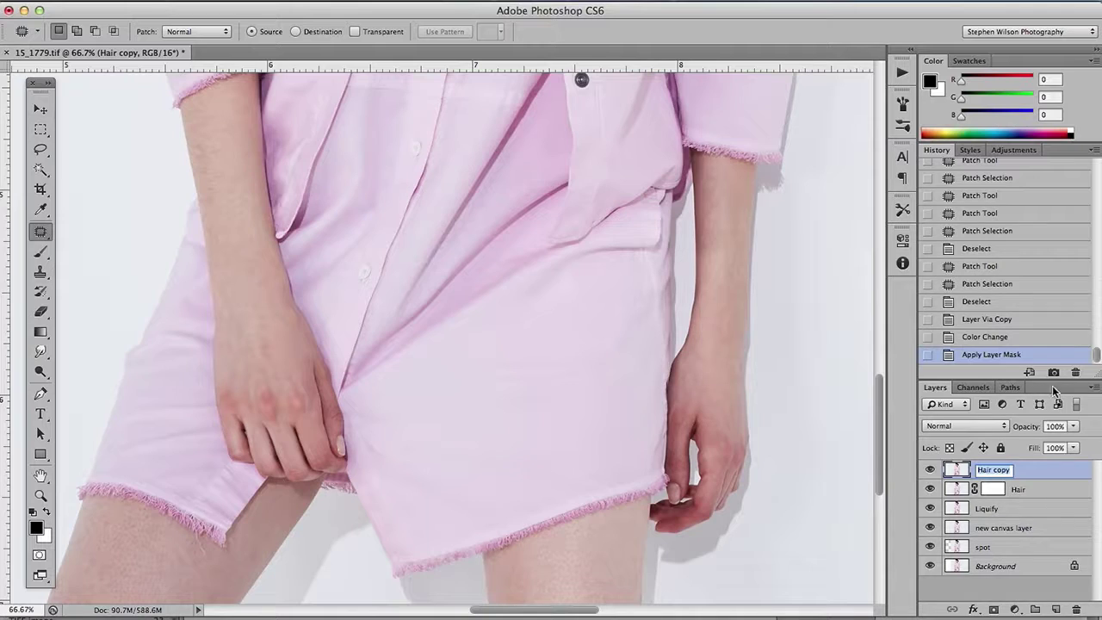
key(Return)
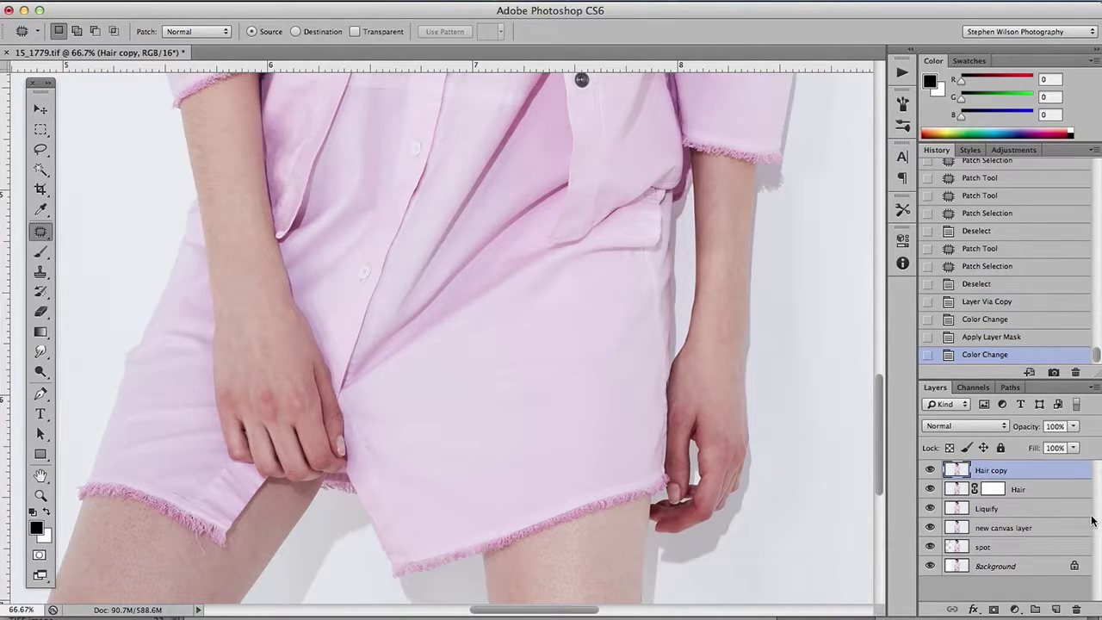
key(BackSpace)
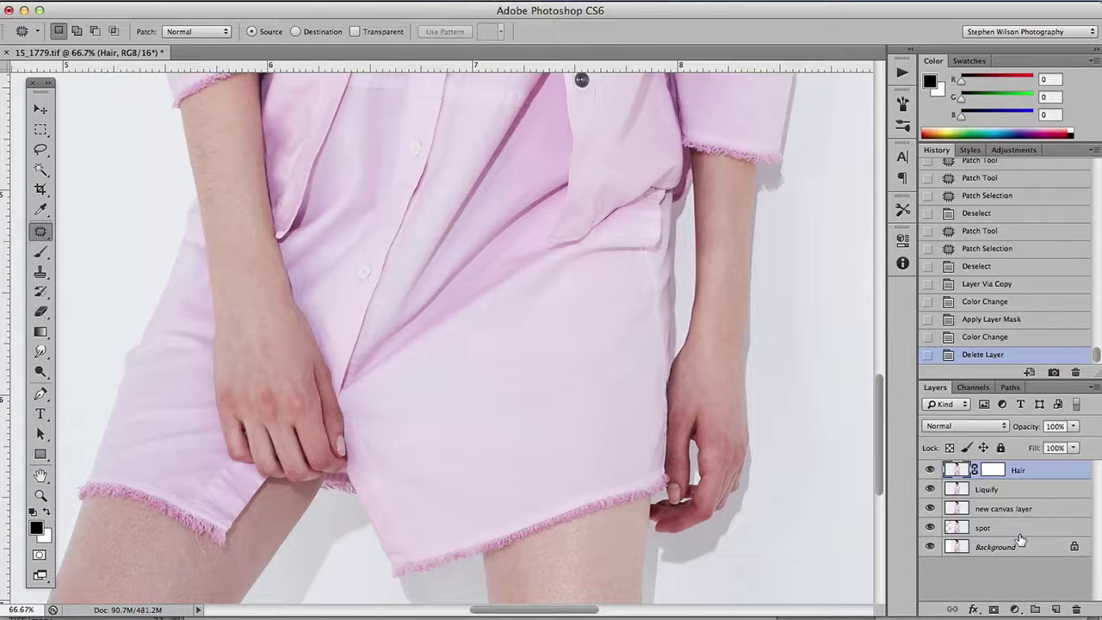
- Add a Levels adjustment layer above the Hair layer, name it "hand tone", and invert its mask to black
click(1014, 608)
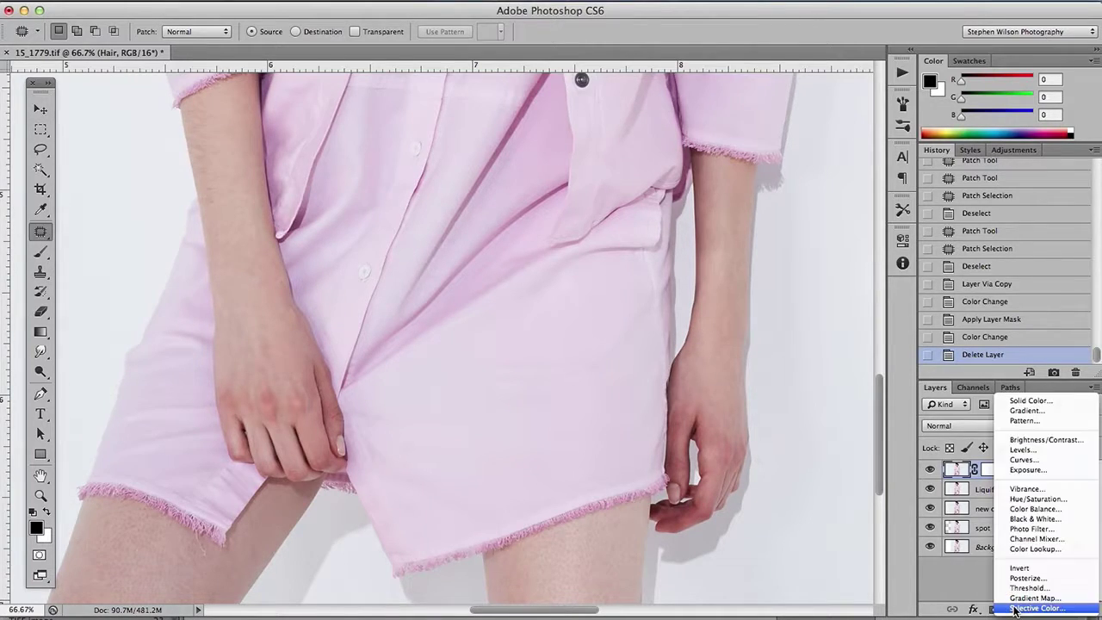
click(1023, 450)
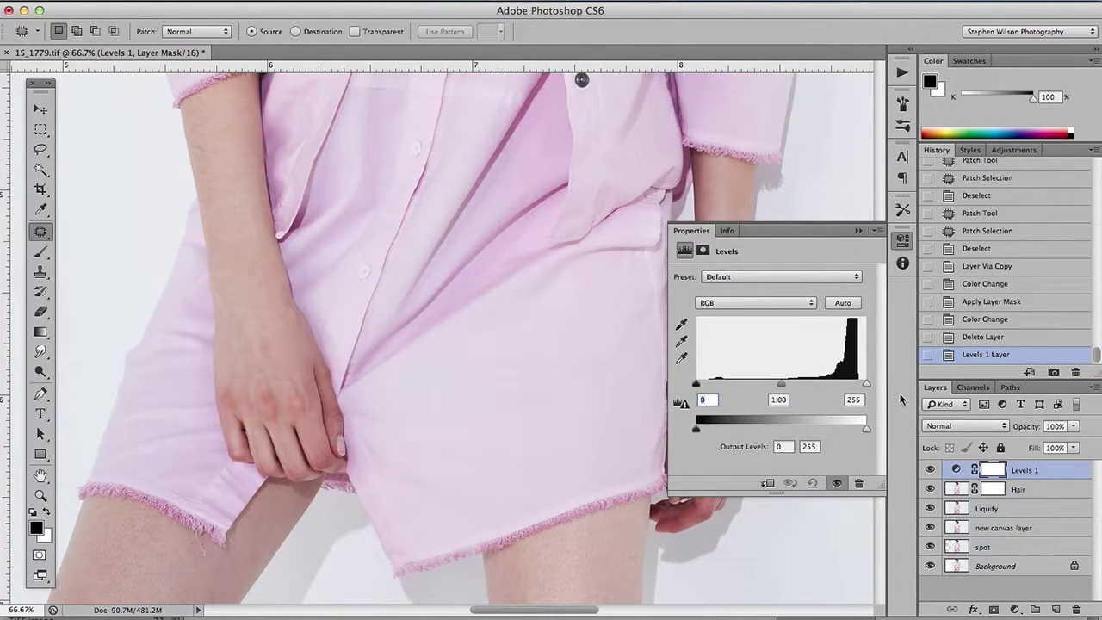
double_click(1025, 470)
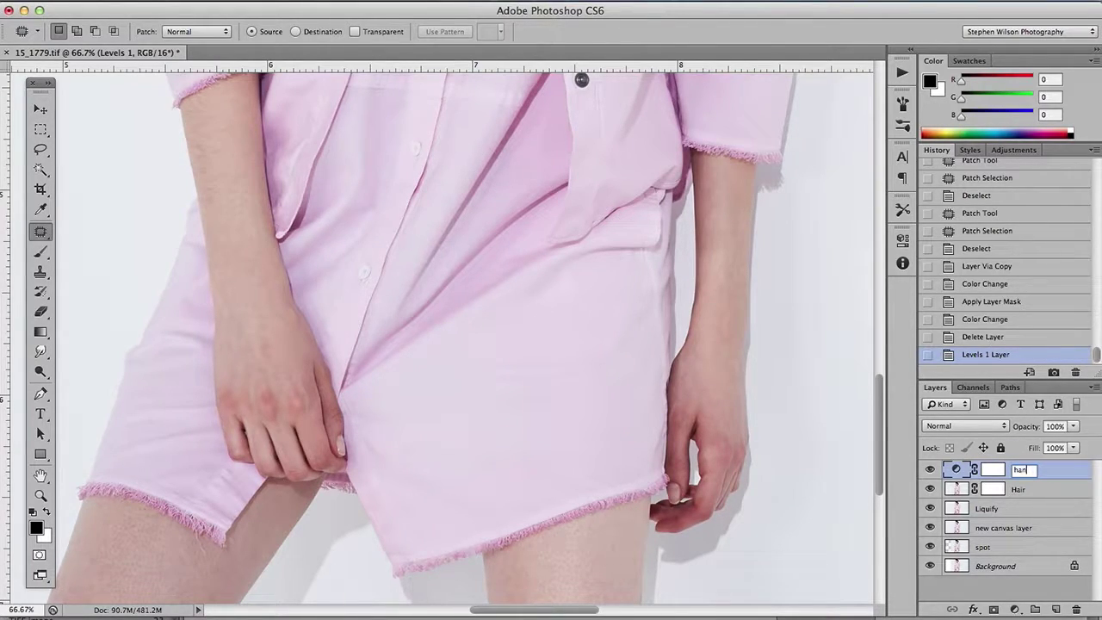
text(hand tone)
key(Return)
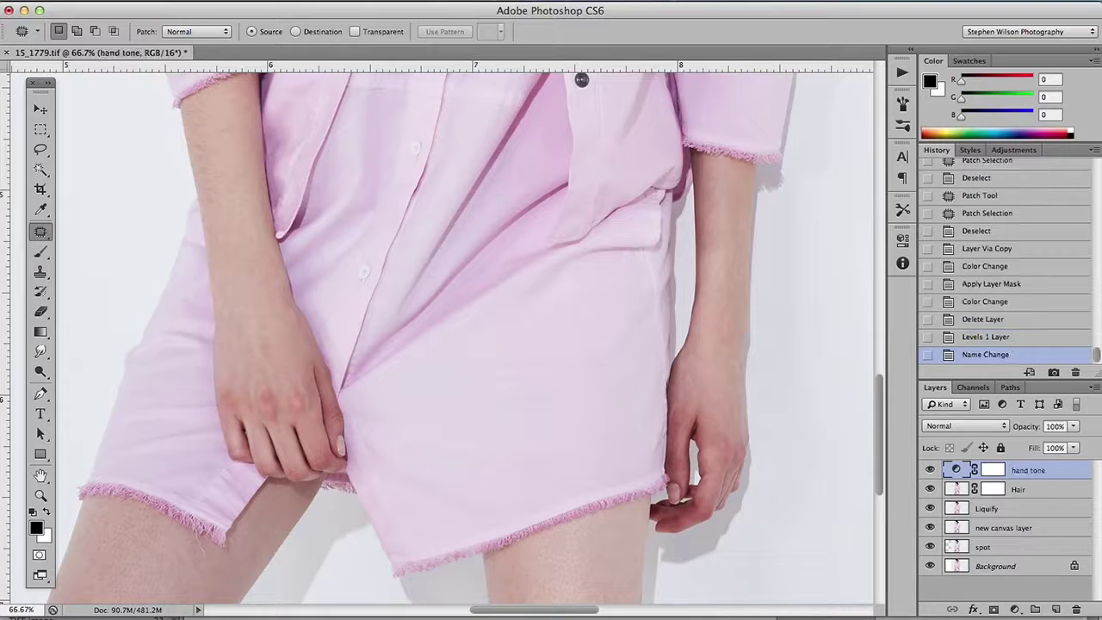
click(994, 473)
key(super+i)
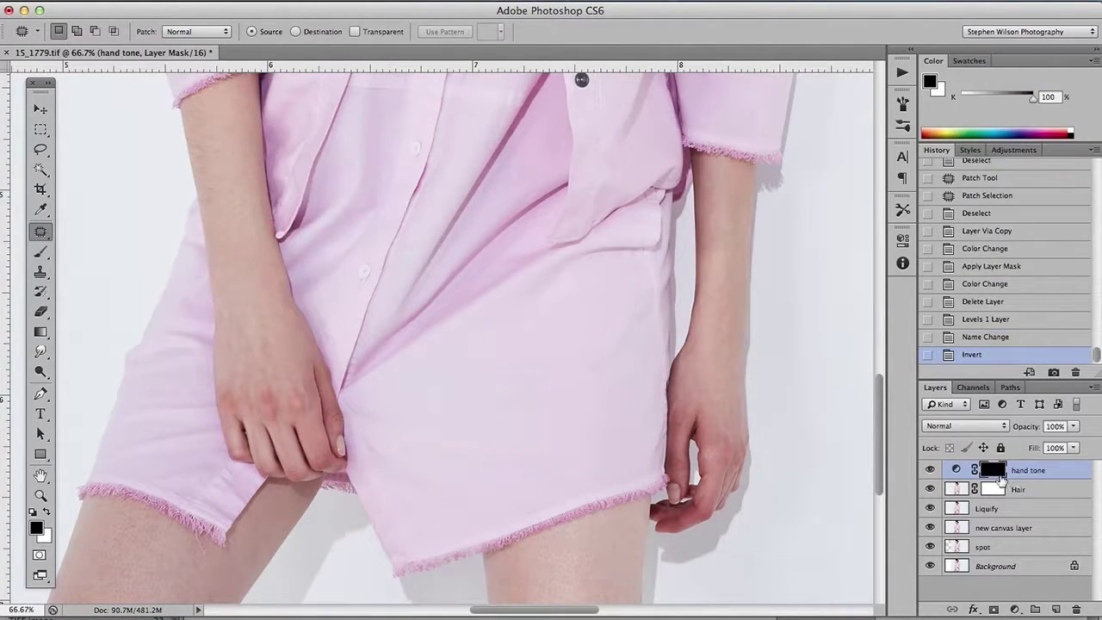
- Select both hands with the Magnetic Lasso, fill the selection with white on the hand tone mask, and deselect
click(40, 149)
click(123, 175)
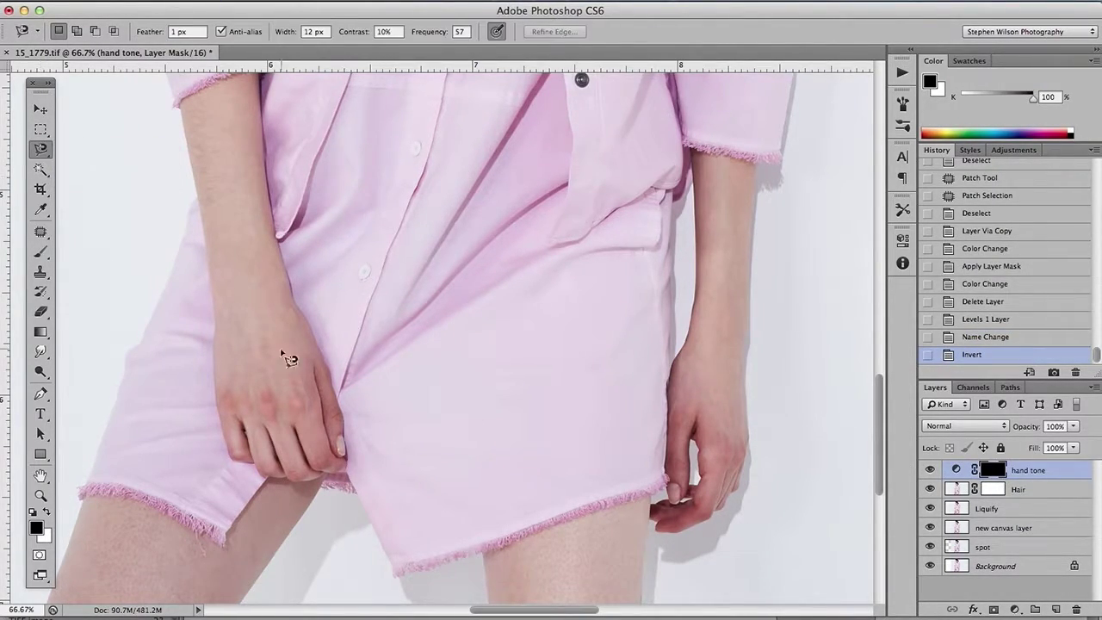
click(303, 314)
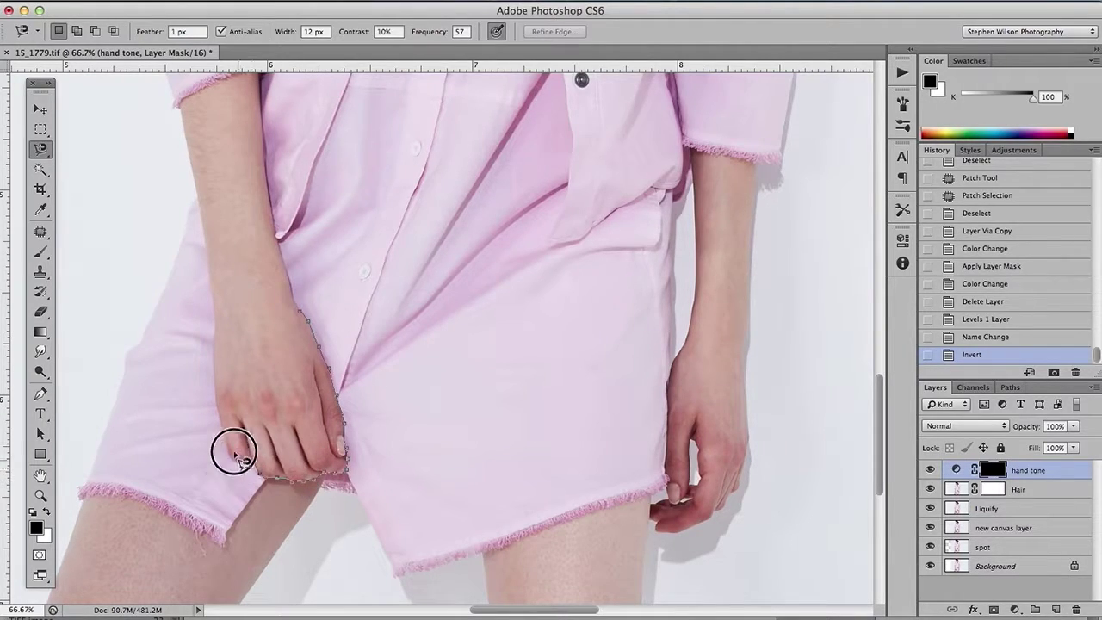
click(303, 313)
shift+click(677, 353)
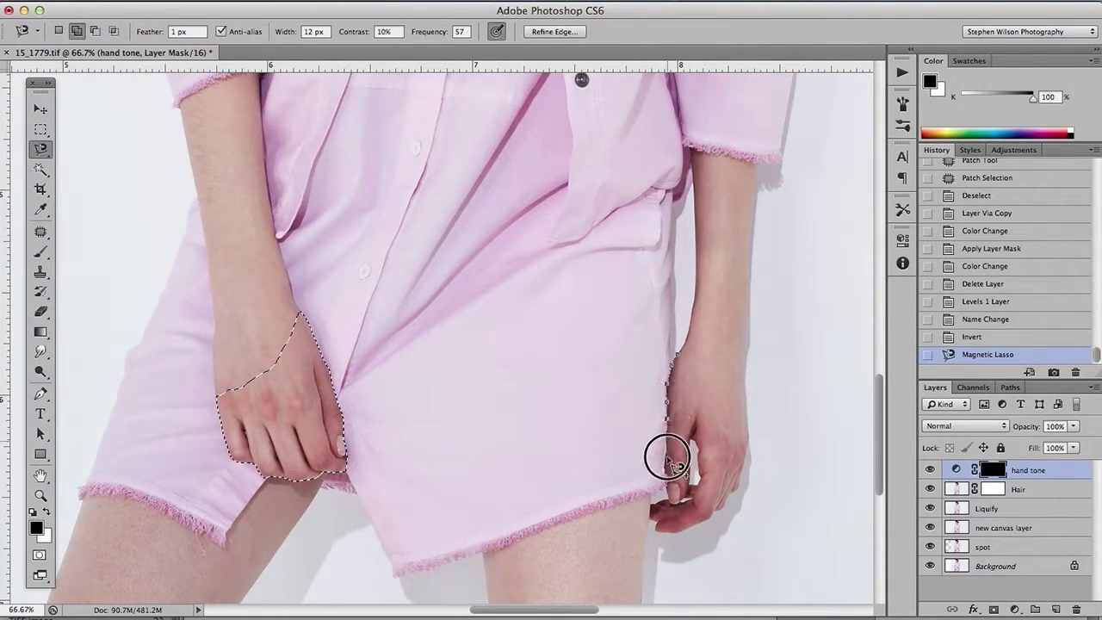
click(680, 358)
key(super+BackSpace)
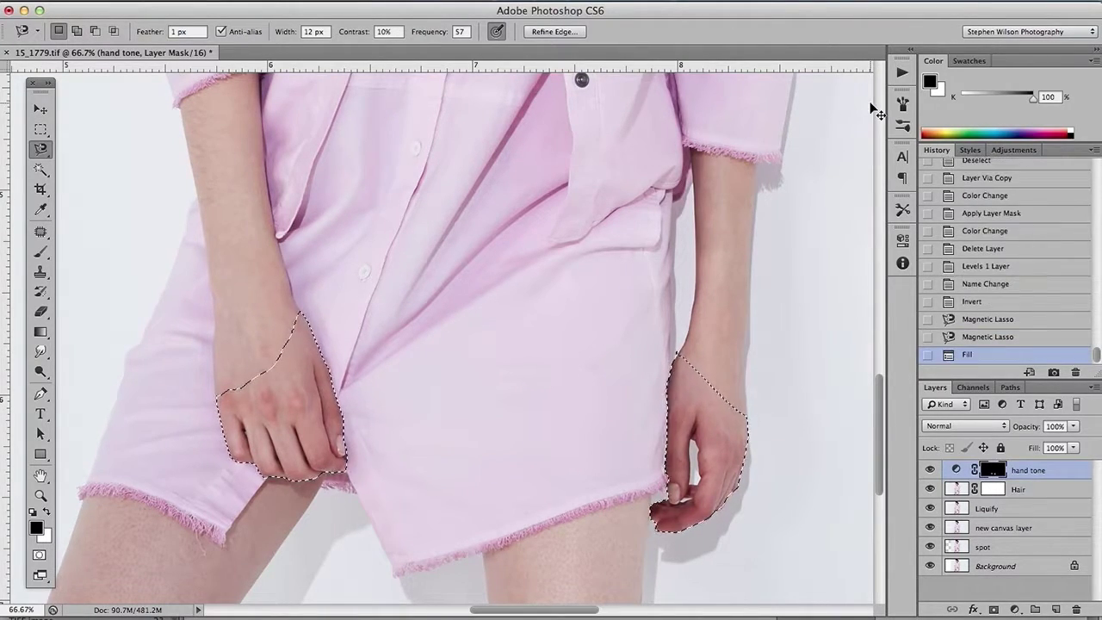
key(super+d)
- Reduce the hands' red in the Levels adjustment by setting the red channel's output white to 249 and midtones to 0.97
double_click(960, 470)
drag(581, 414, 454, 345)
double_click(958, 471)
mouse_move(781, 383)
mouse_down()
mouse_move(801, 406)
mouse_move(781, 404)
mouse_up()
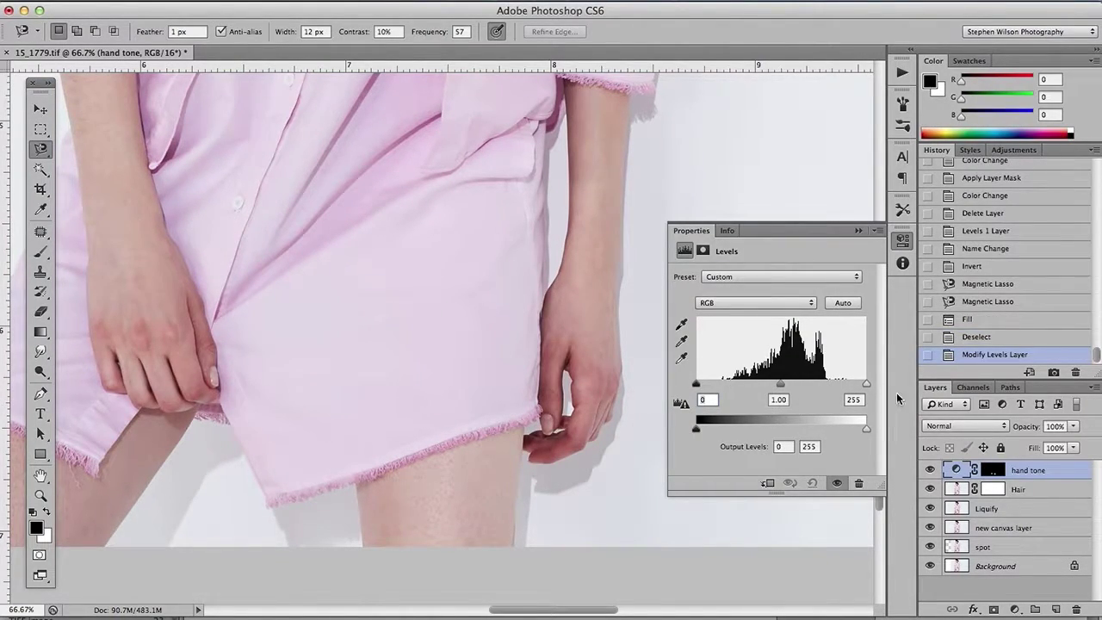
click(808, 302)
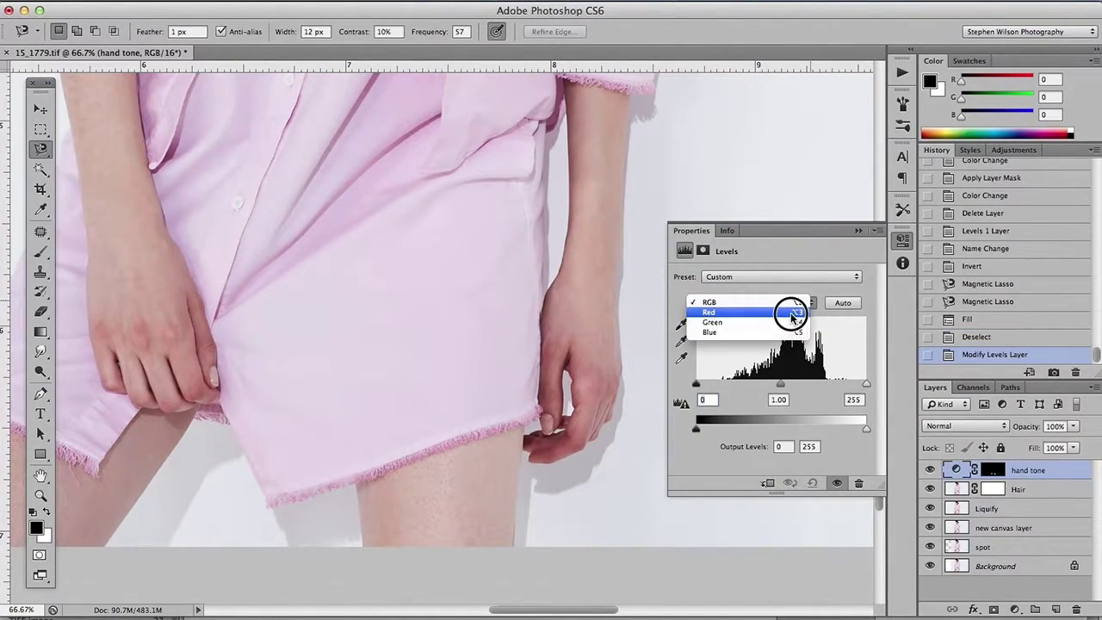
click(791, 314)
mouse_move(866, 428)
mouse_down()
mouse_move(844, 430)
mouse_move(863, 430)
mouse_up()
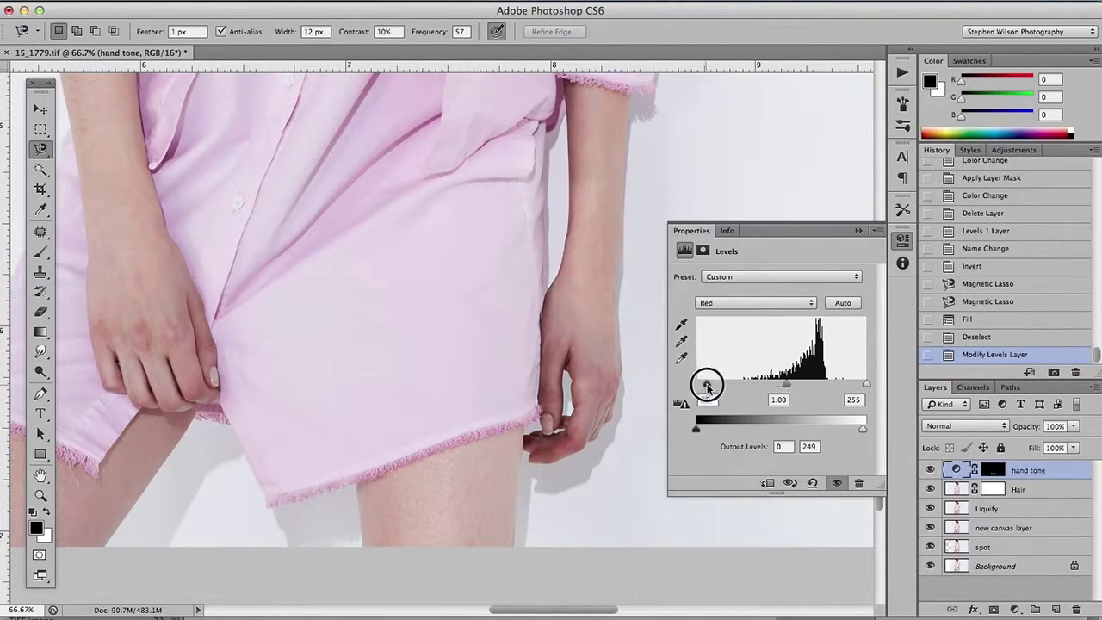
drag(780, 384, 783, 384)
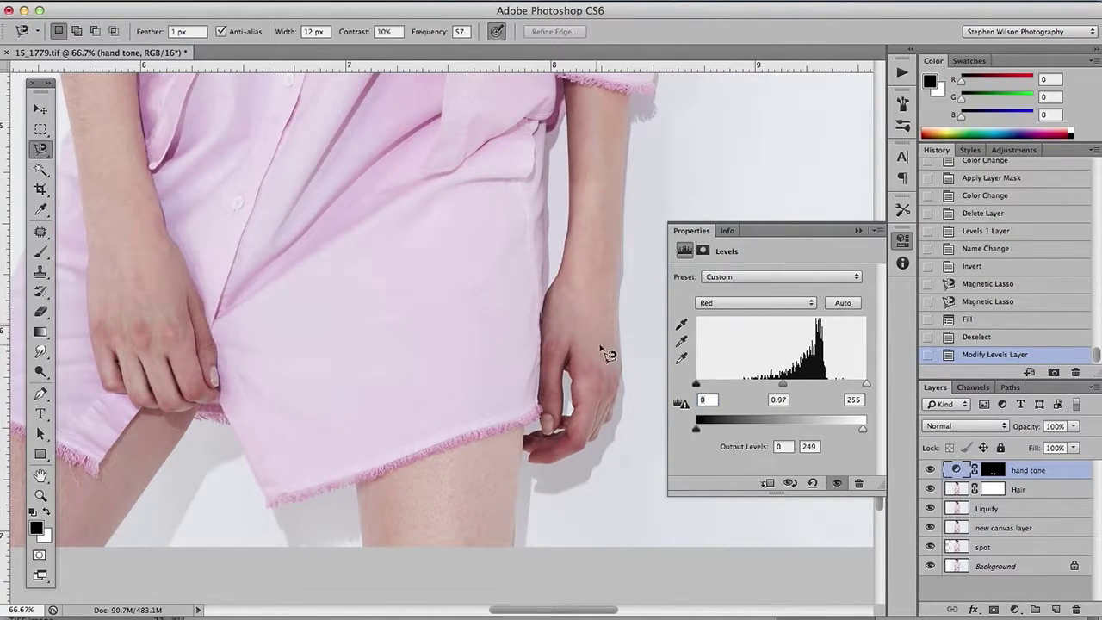
- Set the green channel's output black level to 9 in the hand tone Levels adjustment
click(757, 303)
click(775, 315)
click(865, 429)
drag(696, 428, 701, 429)
drag(781, 384, 781, 384)
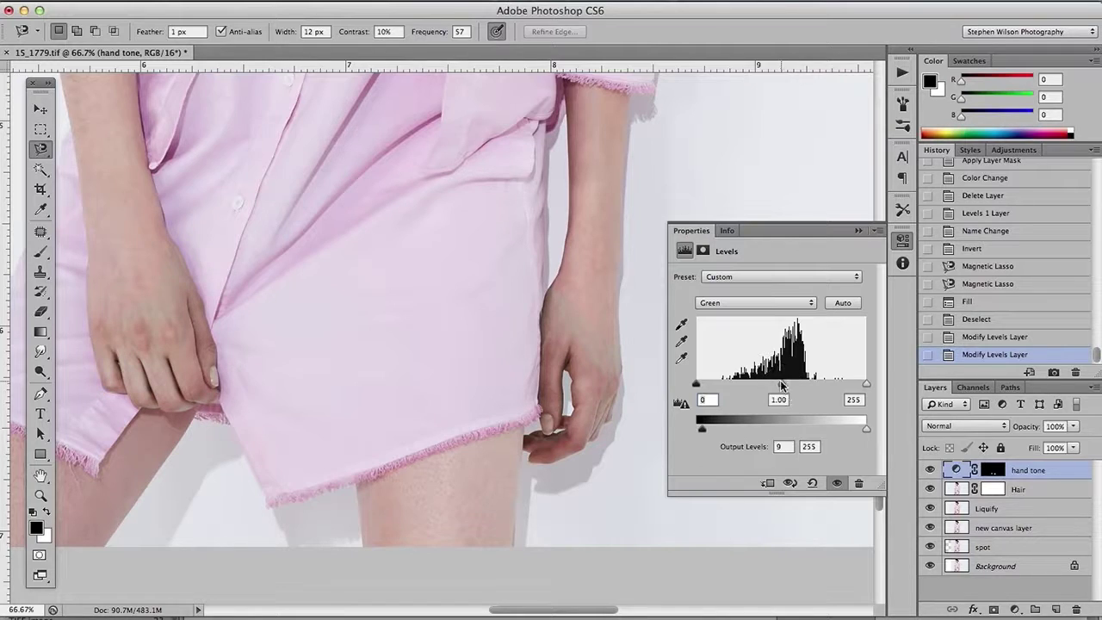
- Set the blue channel's midtones to 1.03 and output white level to 253, and close the Levels settings
click(758, 302)
click(757, 316)
drag(696, 429, 696, 429)
drag(867, 429, 866, 430)
mouse_move(781, 384)
mouse_down()
mouse_move(770, 382)
mouse_move(780, 383)
mouse_up()
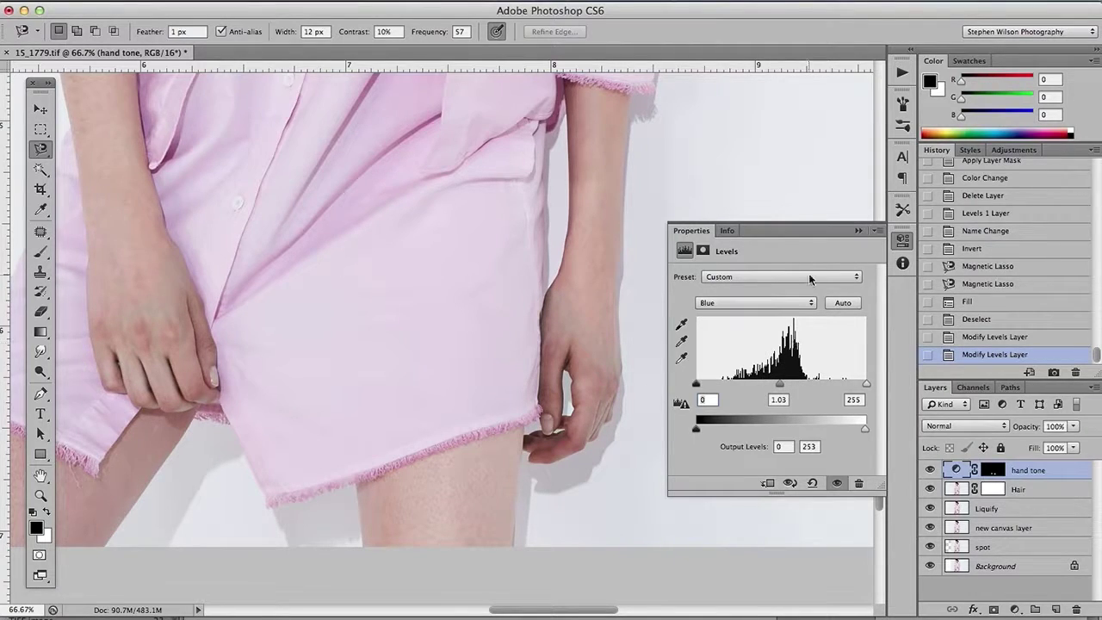
click(857, 231)
- Soften the hand tone mask over the wrist, hand and fingers with a black 40 px brush at 12% opacity
key(b)
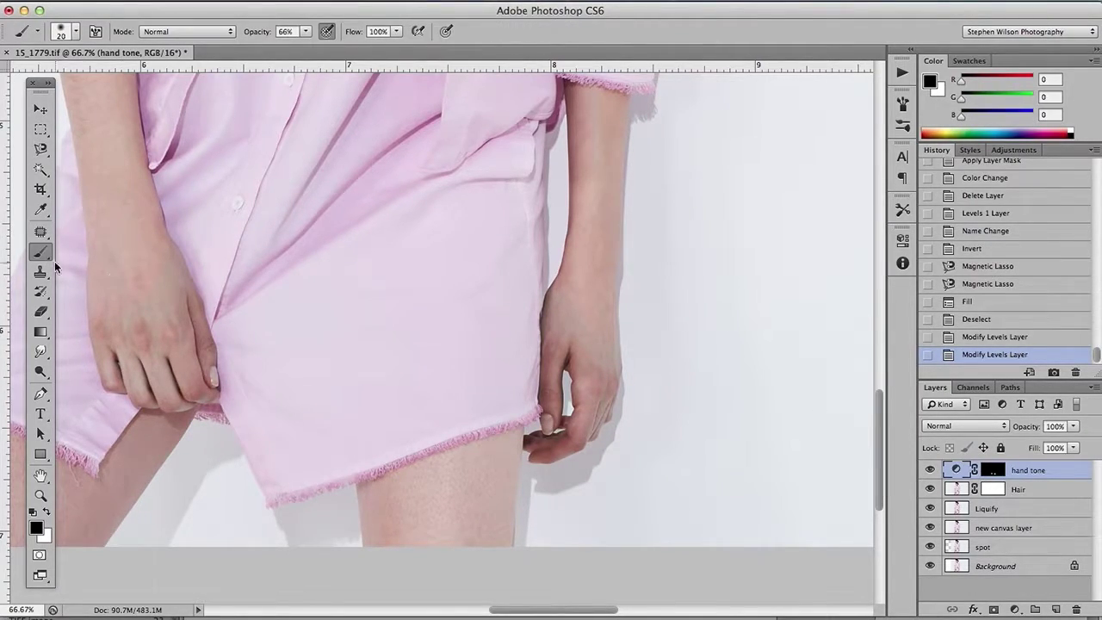
key(ctrl+backslash)
drag(271, 49, 268, 48)
key(bracketright)
key(bracketright)
key(bracketright)
key(bracketright)
key(bracketright)
key(bracketright)
click(157, 256)
click(155, 256)
click(154, 258)
click(153, 259)
click(152, 261)
drag(119, 283, 122, 310)
mouse_move(126, 340)
mouse_down()
mouse_move(162, 379)
mouse_move(147, 295)
mouse_move(124, 324)
mouse_move(175, 297)
mouse_move(157, 270)
mouse_move(112, 285)
mouse_move(132, 362)
mouse_up()
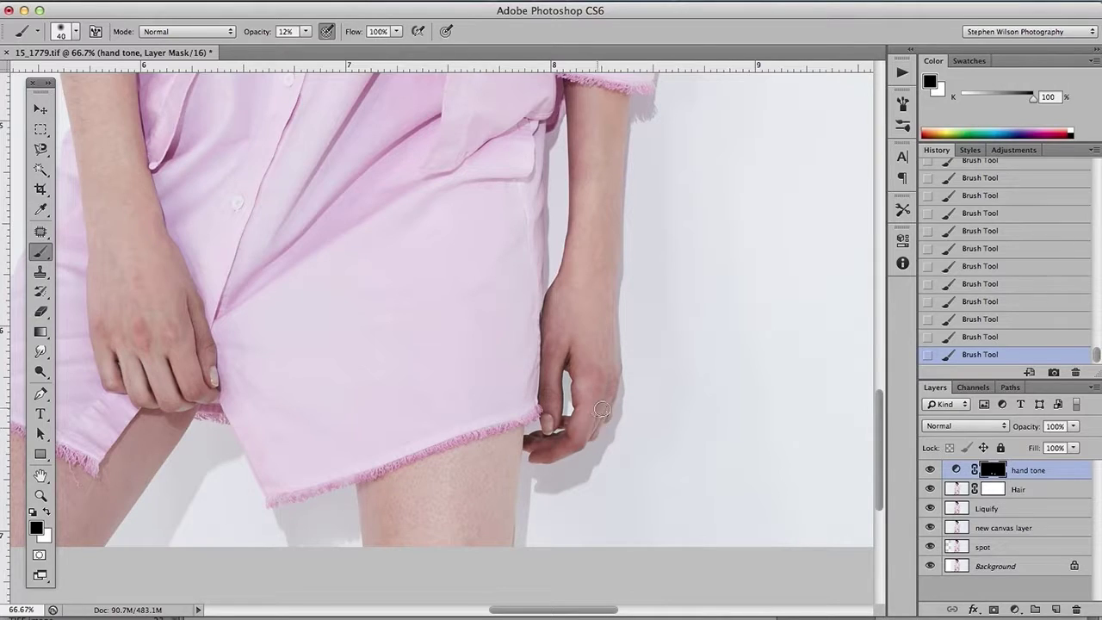
- Examine how the corrected hands blend with the arms and legs
key(ctrl+minus)
key(ctrl+minus)
key(ctrl+minus)
key(super+plus)
key(super+plus)
key(super+plus)
key(super+plus)
key(super+minus)
key(super+minus)
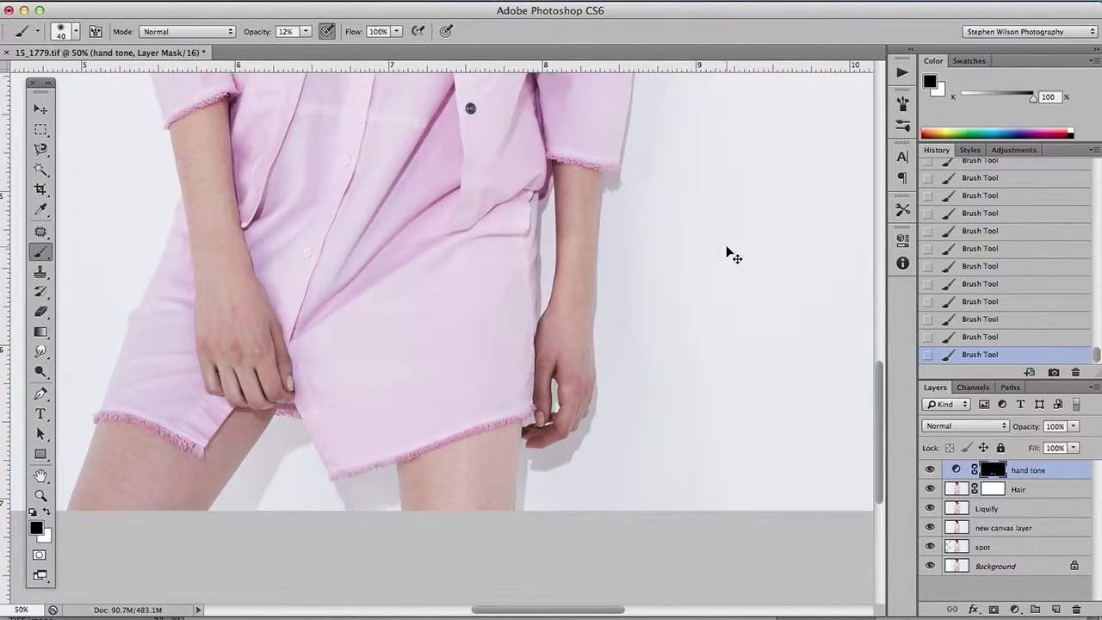
- Duplicate the hand tone adjustment layer together with its mask
key(ctrl+2)
key(ctrl+j)
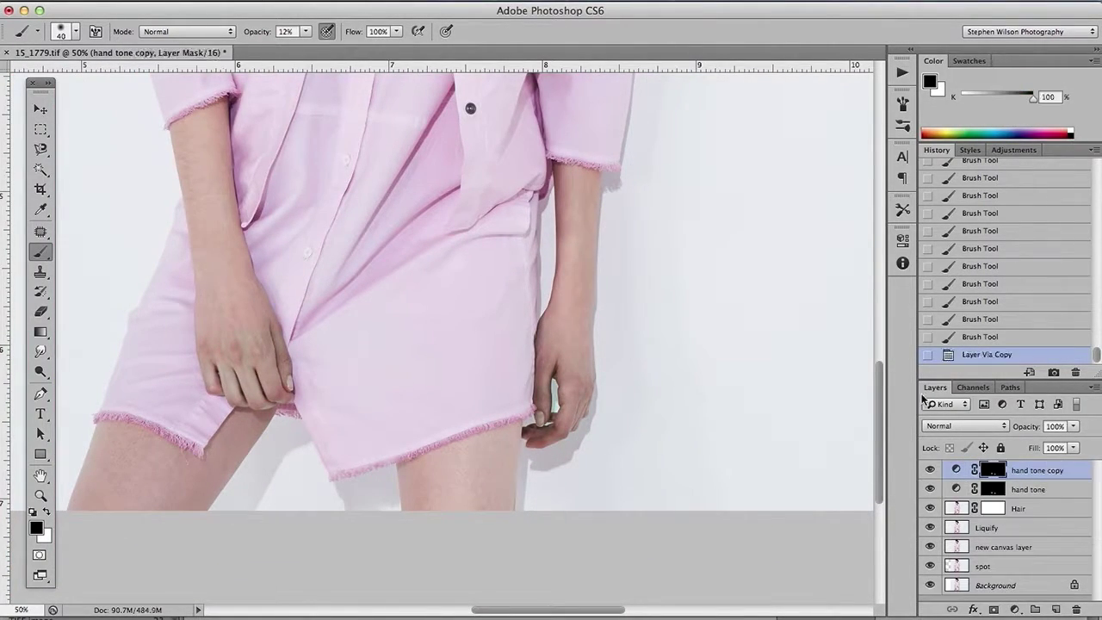
click(1015, 608)
click(1030, 460)
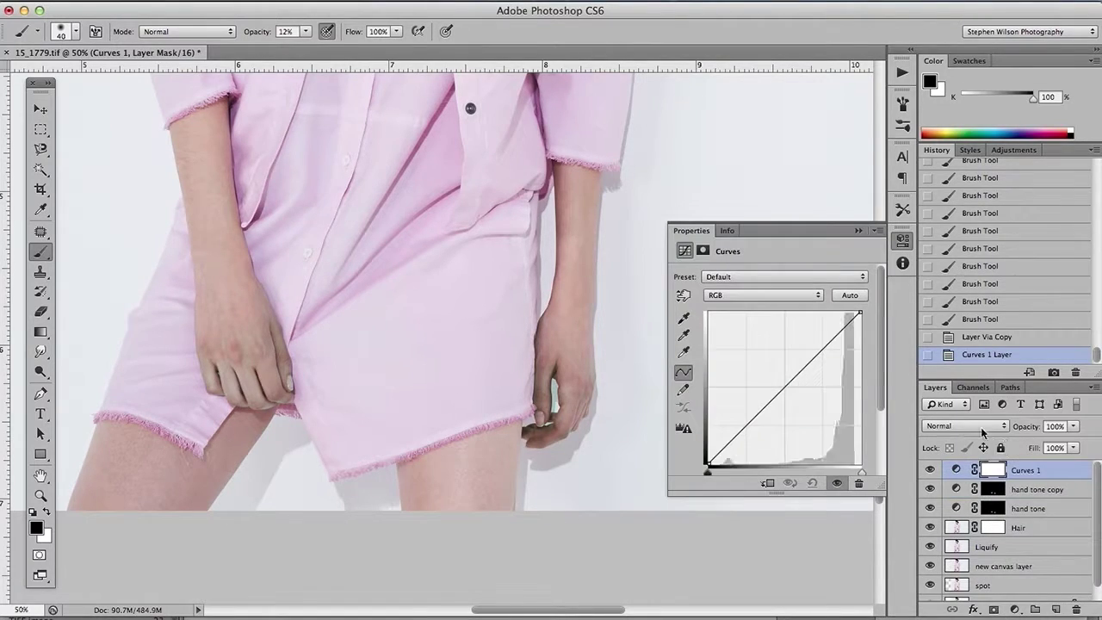
click(859, 483)
click(1015, 609)
click(1026, 458)
click(859, 482)
- Add a Levels adjustment layer that takes over the hand tone copy's mask, and delete the copied layer
click(1015, 609)
click(1026, 450)
drag(1001, 489, 999, 474)
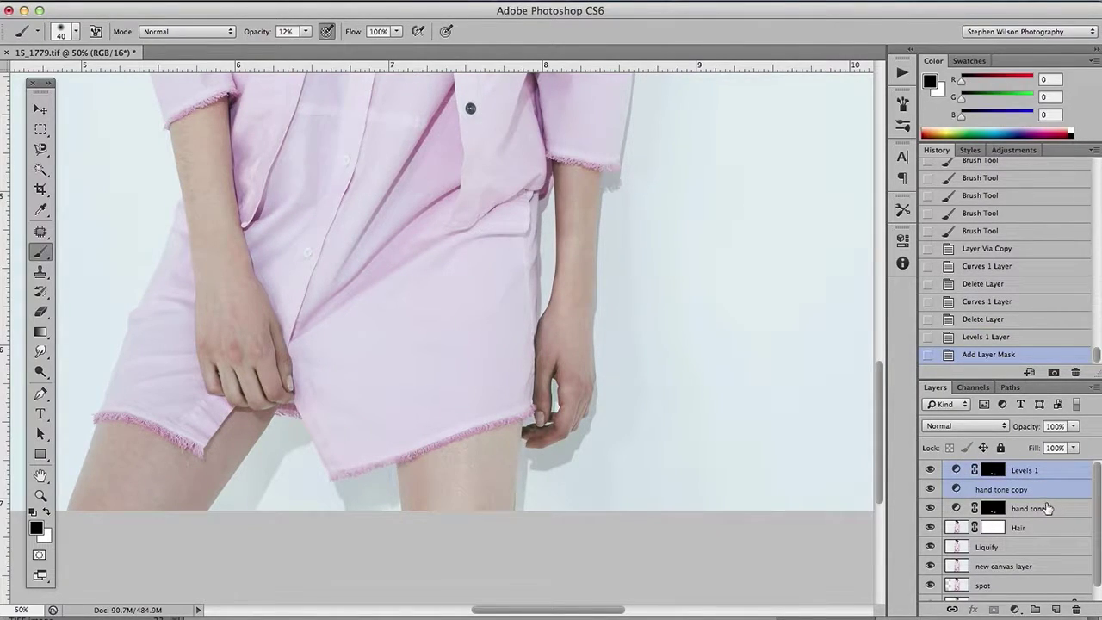
key(Delete)
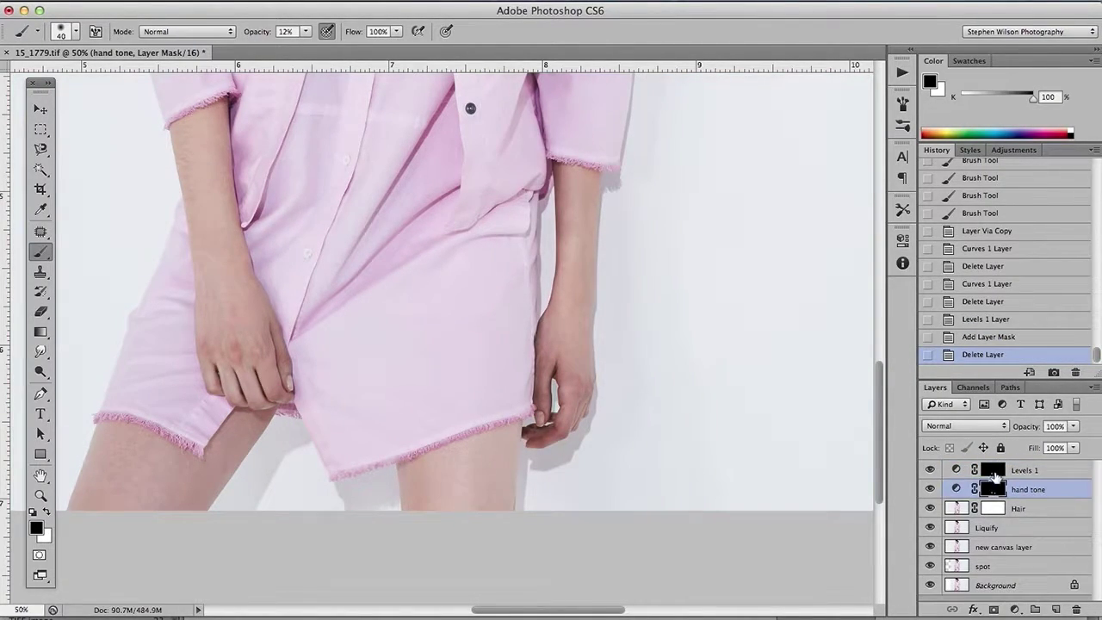
- Set the new Levels adjustment's midtones to 1.08, slightly lower its white input level, and close the settings
click(955, 470)
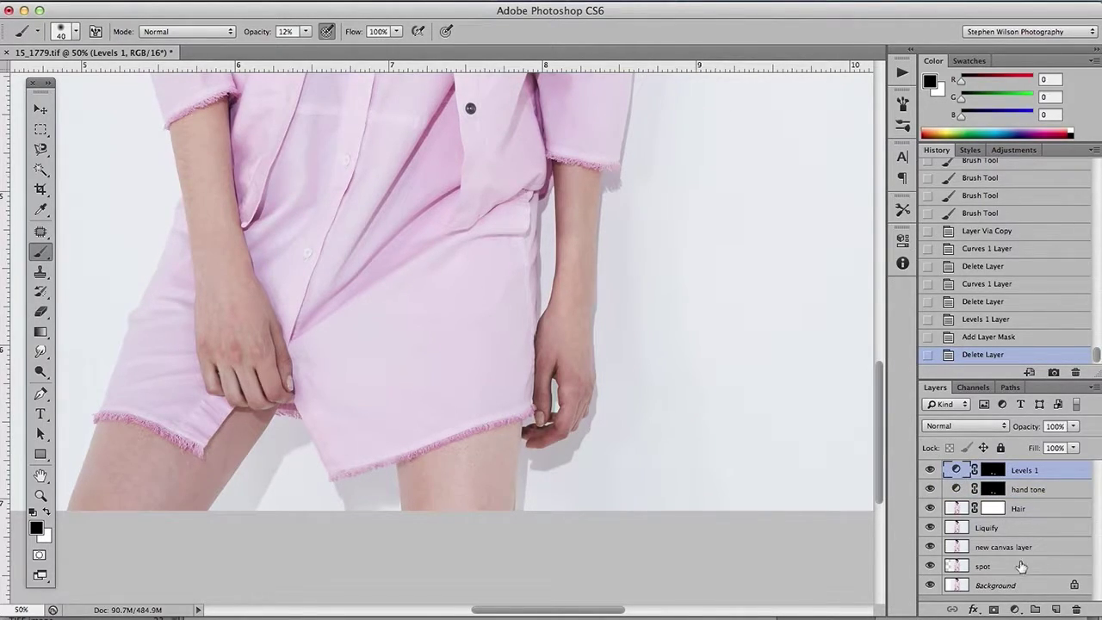
double_click(953, 469)
drag(782, 387, 777, 384)
key(super+minus)
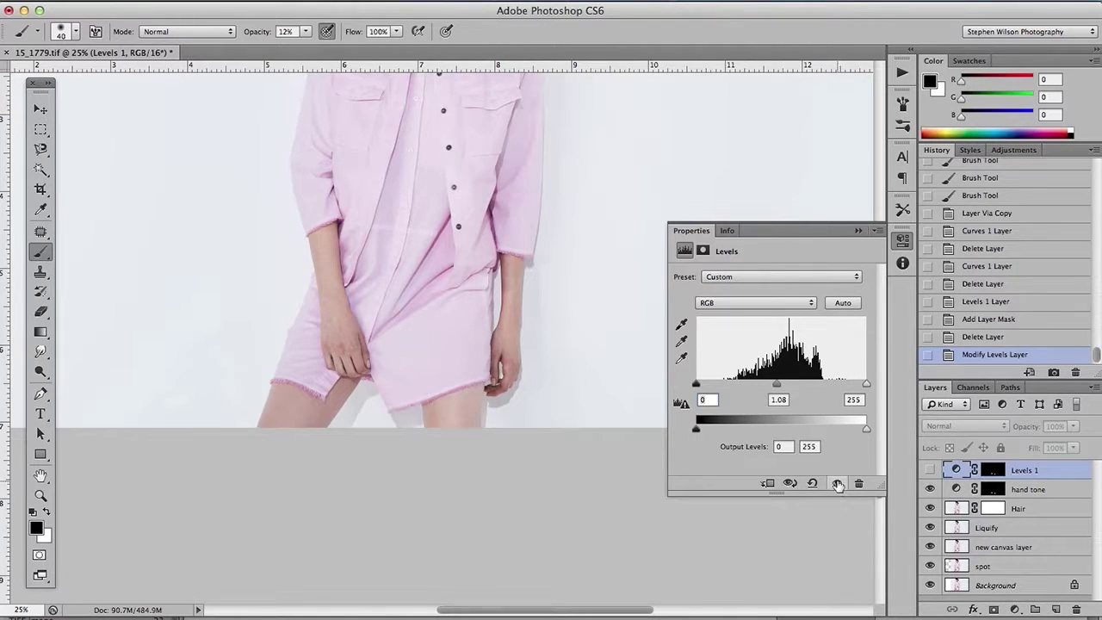
drag(866, 383, 854, 389)
click(857, 230)
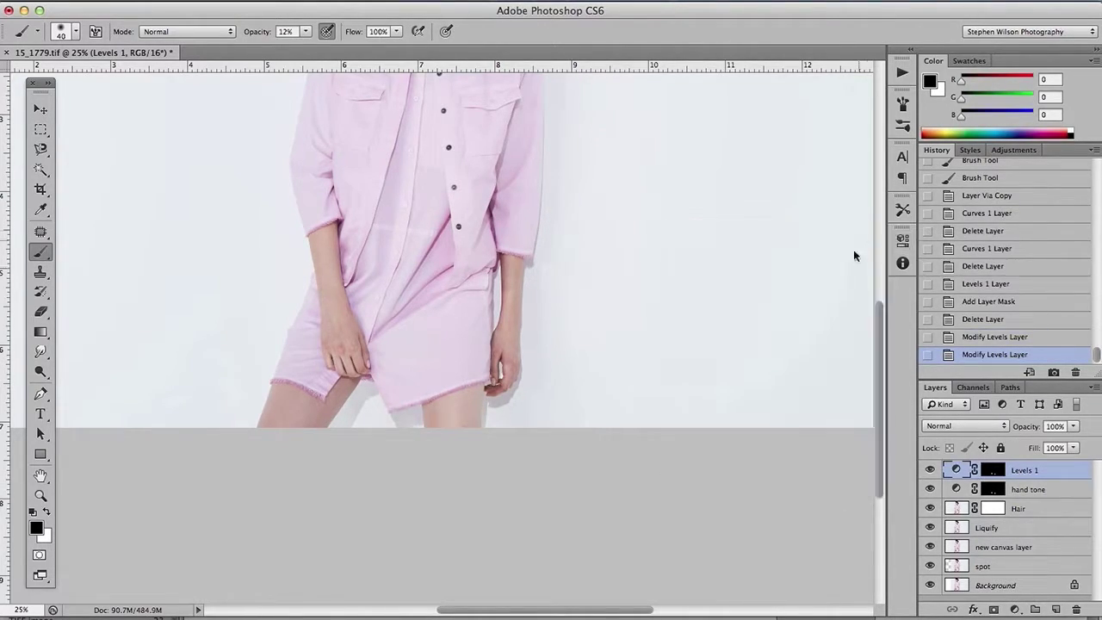
- Blend the new Levels mask around the hands and wrists with a black 50 px brush at 12% opacity
key(super+plus)
key(super+plus)
key(super+plus)
click(993, 470)
key(])
mouse_move(606, 342)
mouse_down()
mouse_move(588, 311)
mouse_move(648, 377)
mouse_move(582, 323)
mouse_move(583, 333)
mouse_move(657, 383)
mouse_move(609, 346)
mouse_move(619, 338)
mouse_move(659, 444)
mouse_move(579, 514)
mouse_move(649, 480)
mouse_up()
drag(572, 294, 565, 402)
key(super+minus)
key(super+minus)
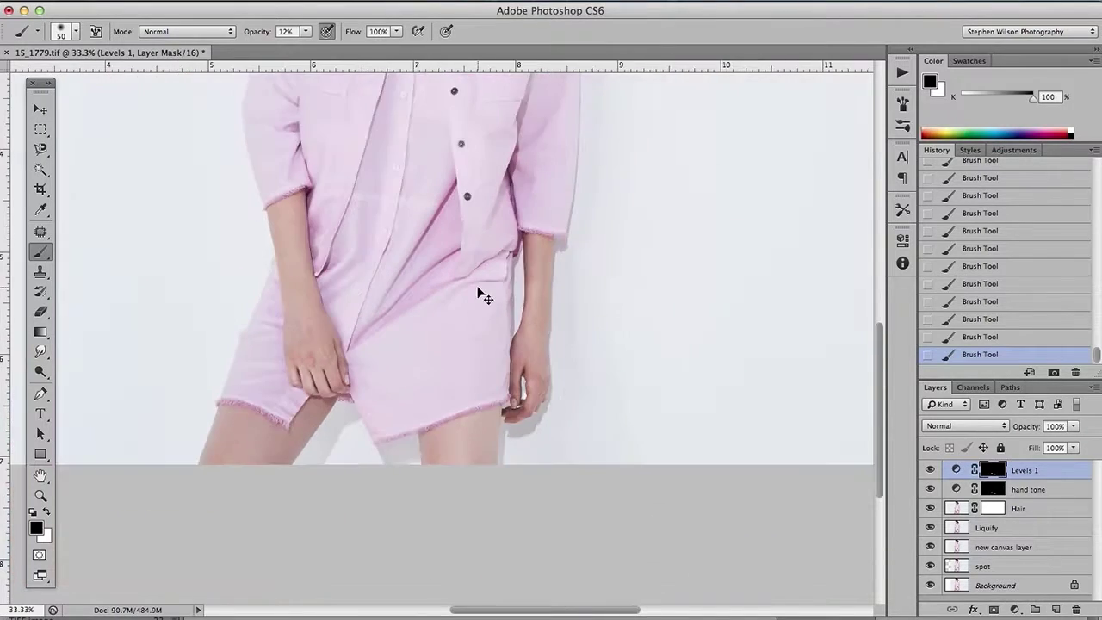
- Soften the Levels mask over the wrist of the front hand with an 80 px black brush at 12% opacity
key(super+equal)
key(])
key(])
key(])
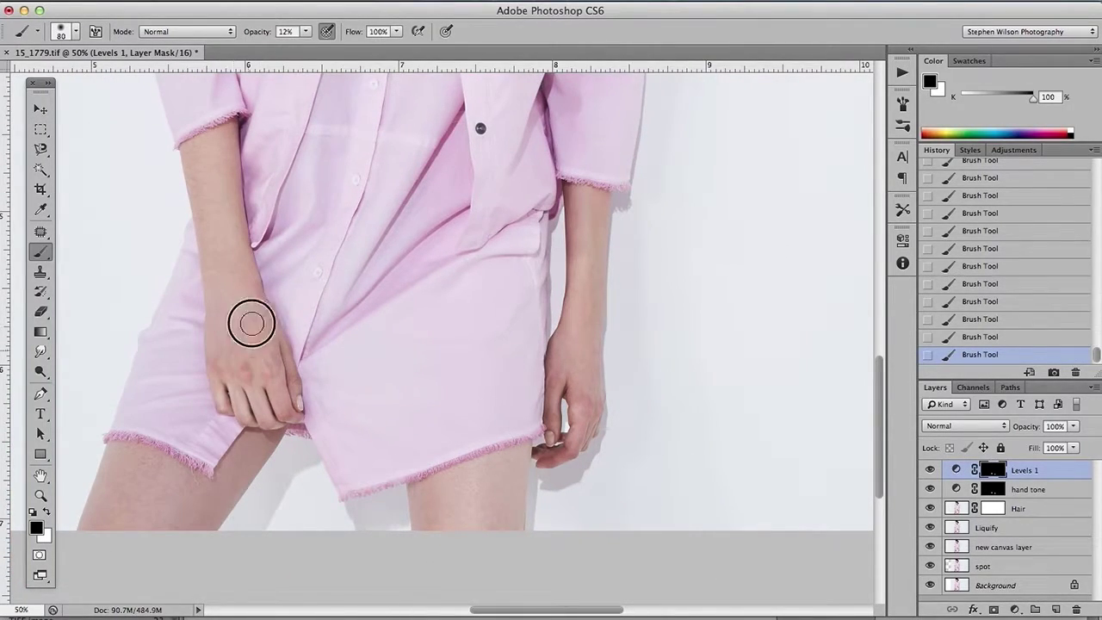
key(super+minus)
key(super+minus)
key(super+minus)
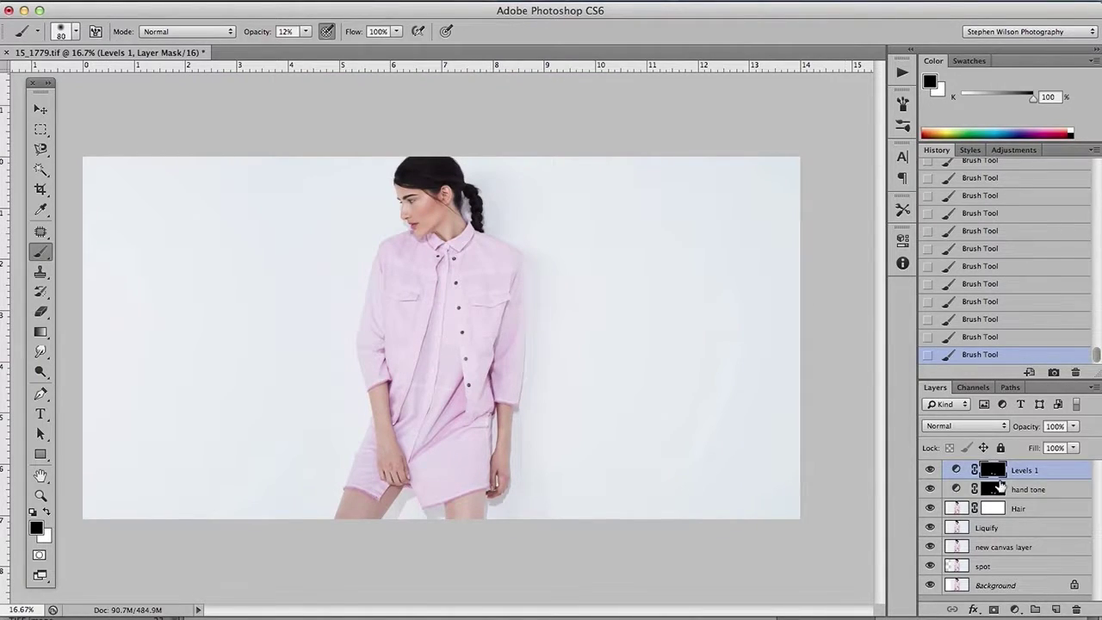
- Rename the Levels 1 layer as hands levels
double_click(1016, 470)
text(hands levels)
key(Return)
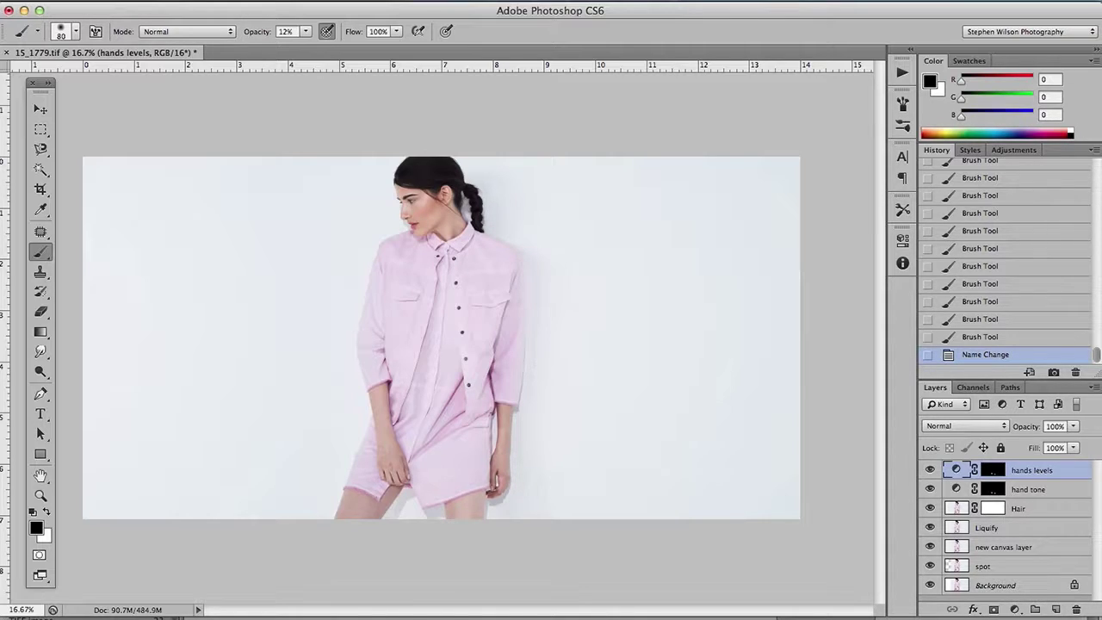
- Add another Levels adjustment layer above hands levels and invert its mask to black
click(1014, 609)
click(1012, 455)
key(ctrl+i)
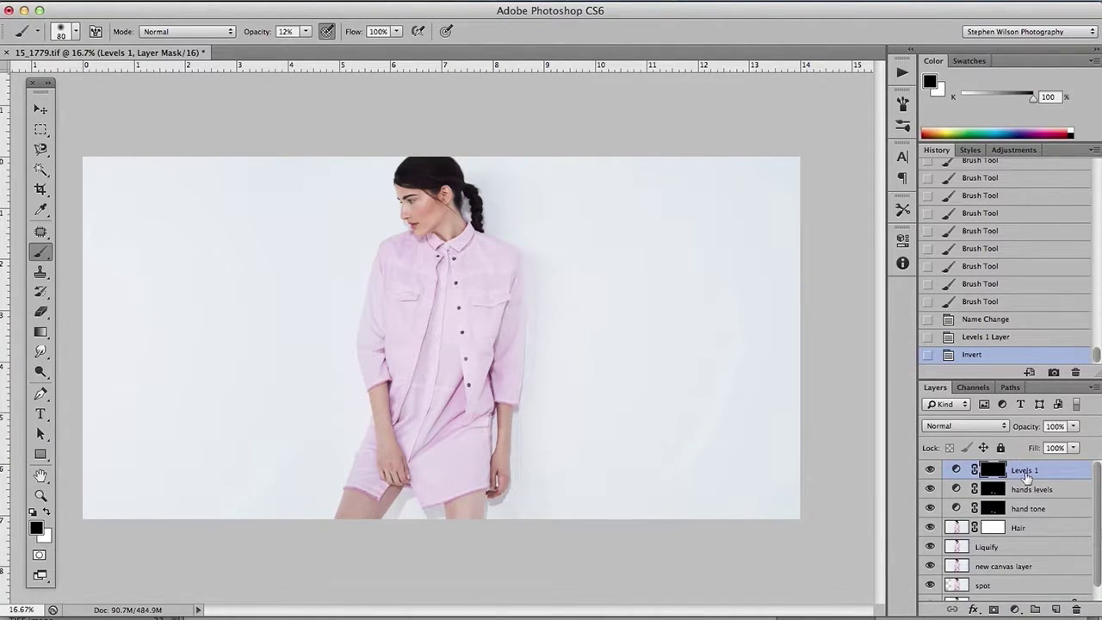
- Select the forearm and the hand resting on the dress with the Magnetic Lasso, including all the fingers
key(l)
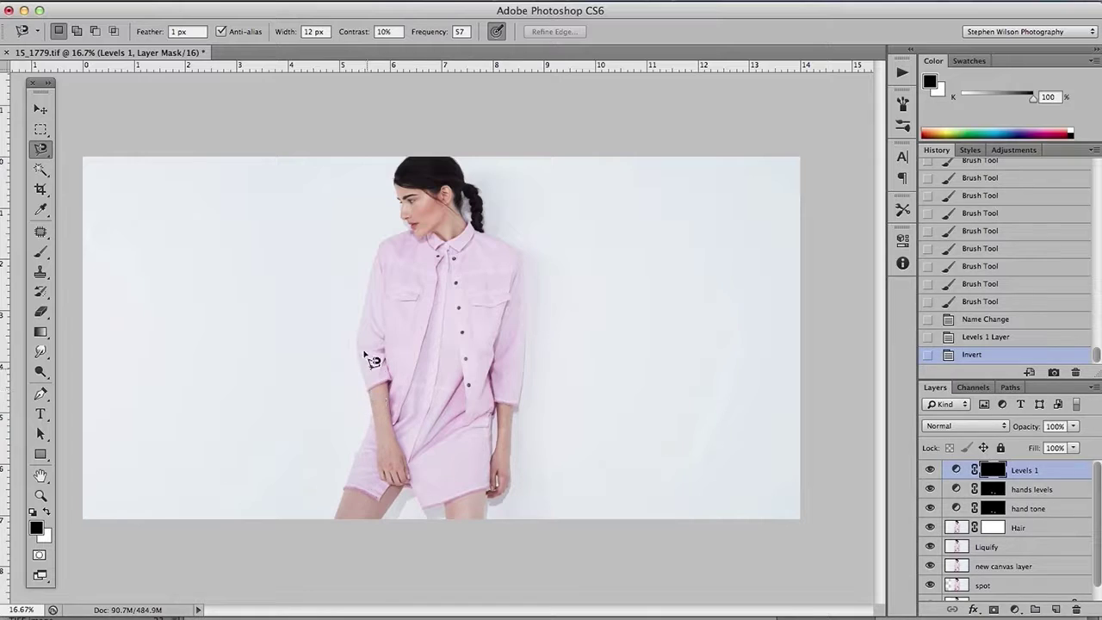
key(ctrl+plus)
key(ctrl+plus)
key(ctrl+plus)
drag(519, 468, 597, 203)
click(300, 241)
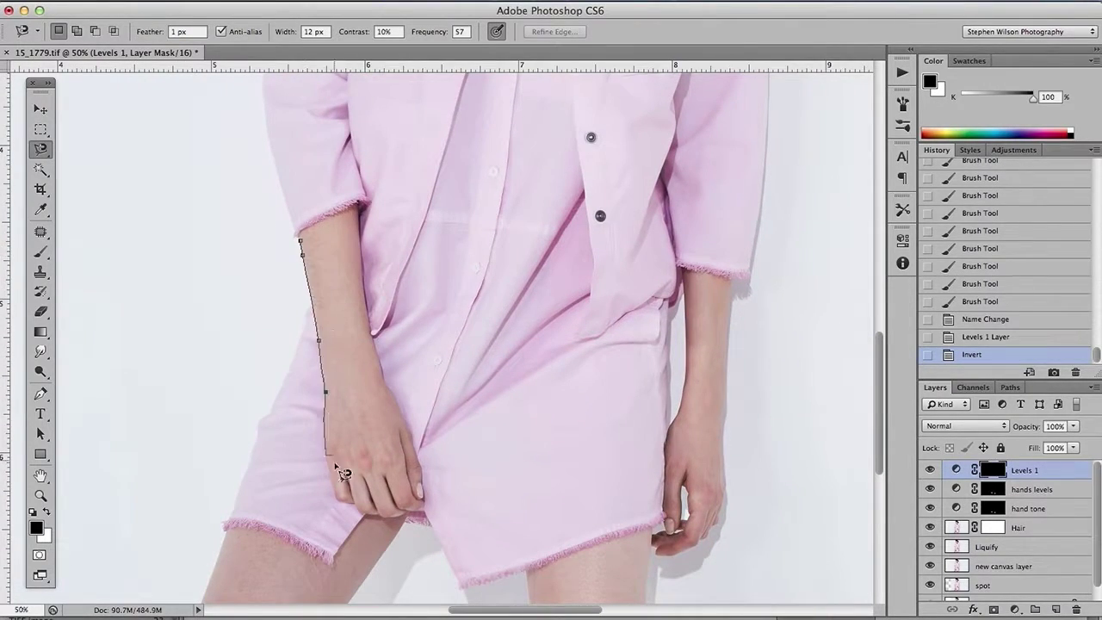
click(302, 245)
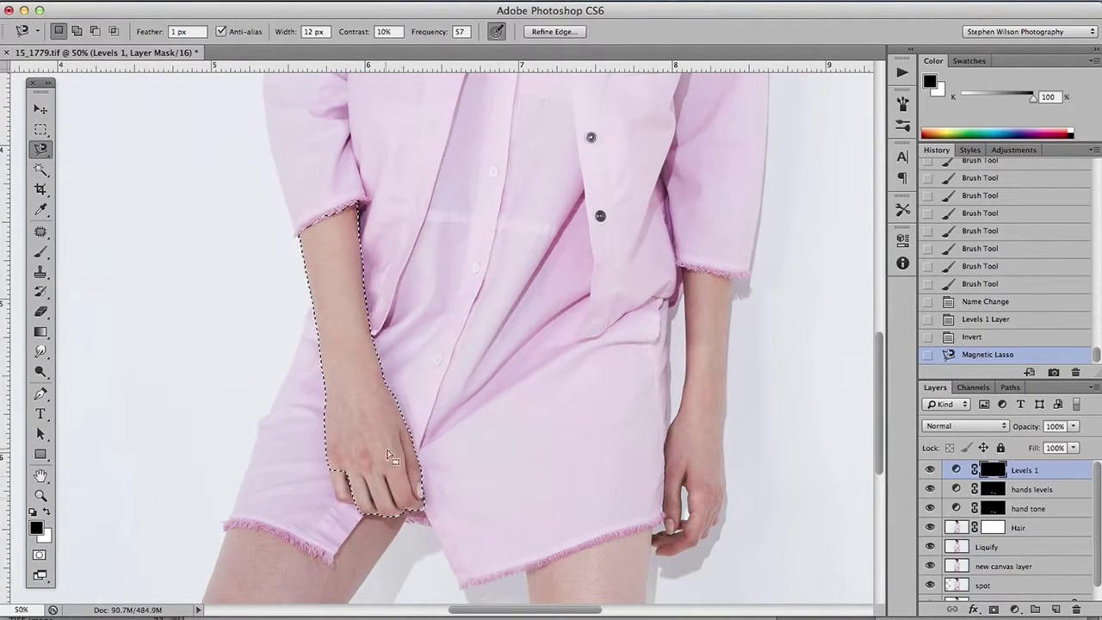
shift+click(332, 480)
click(337, 465)
- Add both legs and the hanging arm and hand to the selection with the Magnetic Lasso
scroll(340, 463, down, 5)
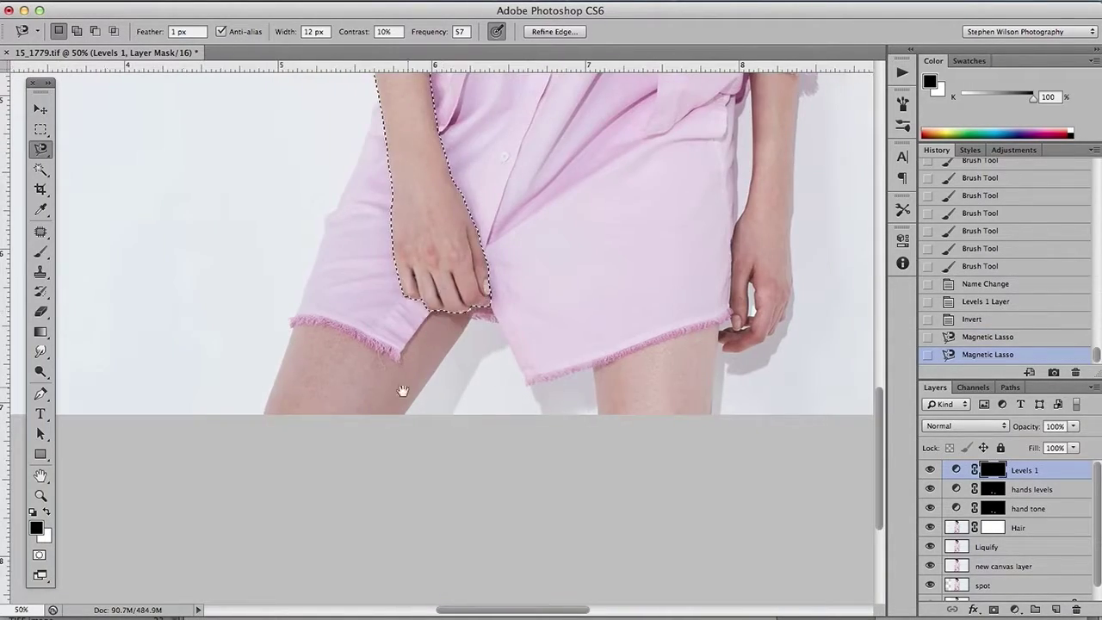
shift+click(293, 325)
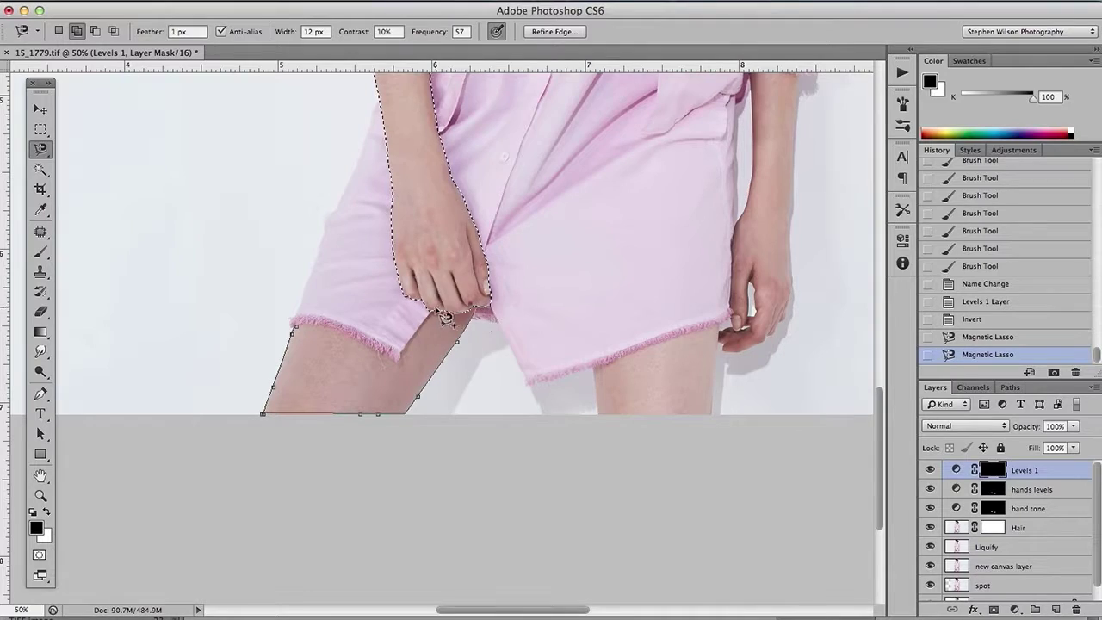
click(293, 327)
shift+click(612, 387)
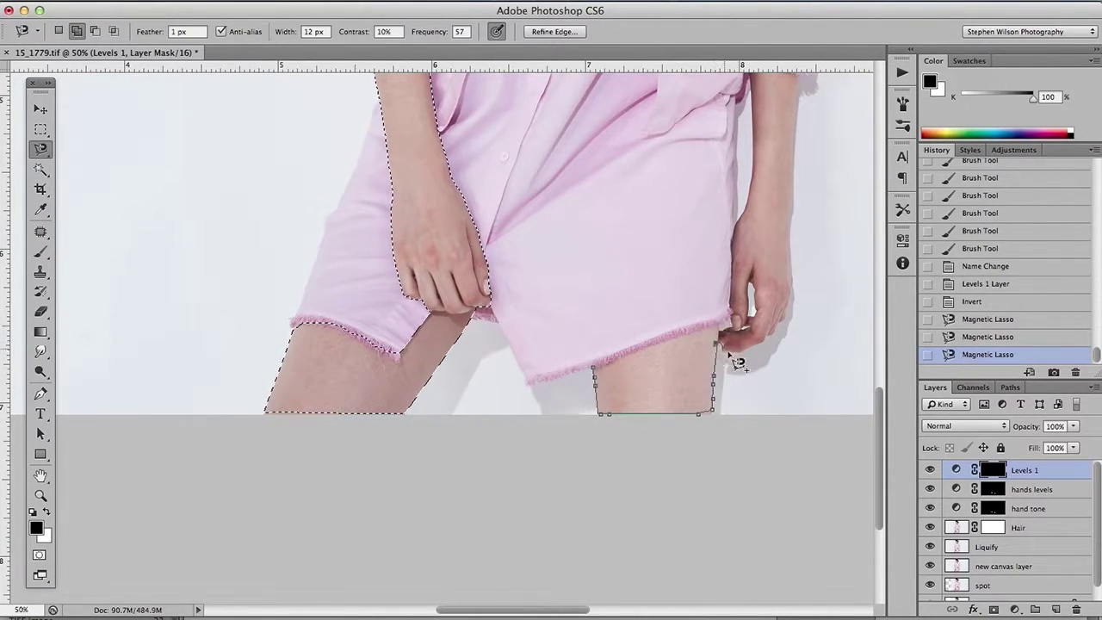
drag(795, 104, 765, 283)
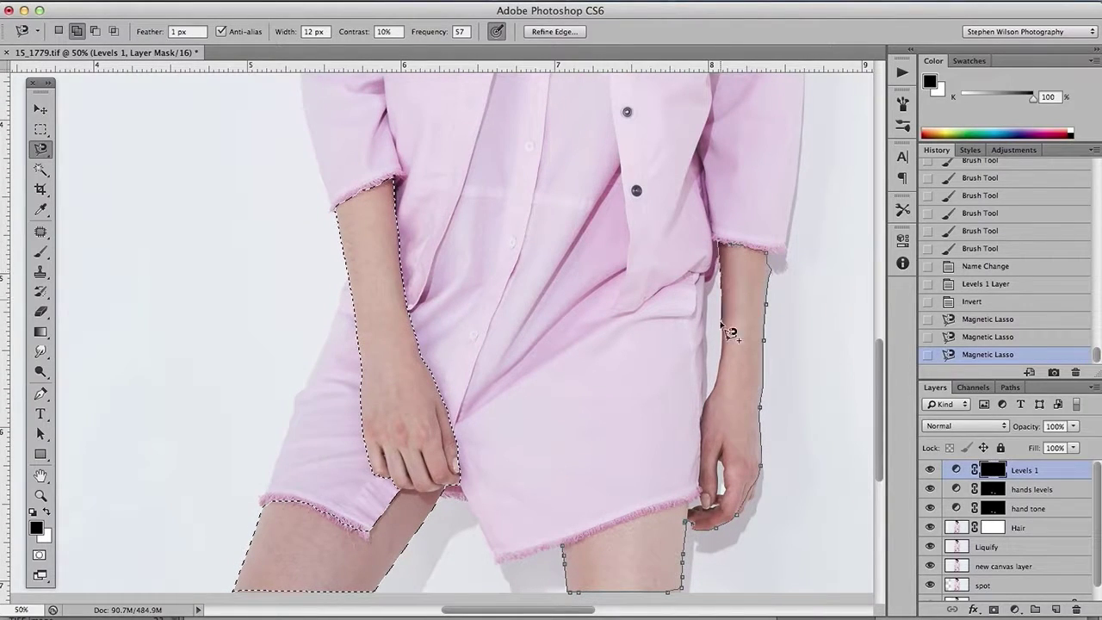
click(562, 541)
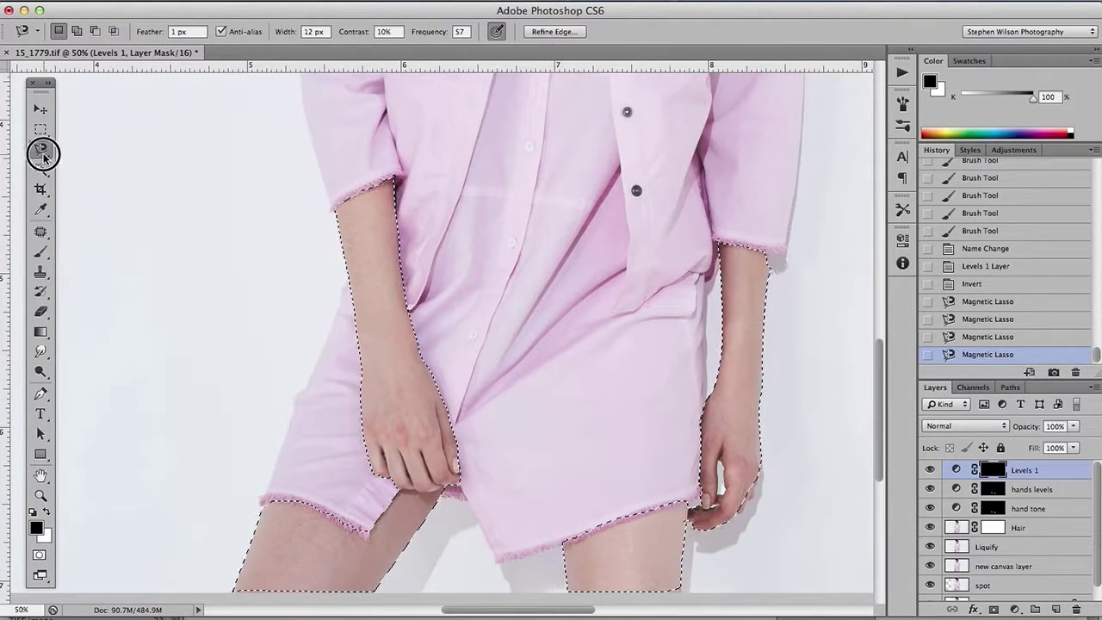
- Refine the skin selection with the Lasso along the dress hems, the fingers and the gap in the hanging hand
drag(40, 149, 95, 148)
drag(696, 430, 775, 330)
key(super+plus)
mouse_move(319, 421)
mouse_down()
mouse_move(394, 444)
mouse_move(451, 444)
mouse_up()
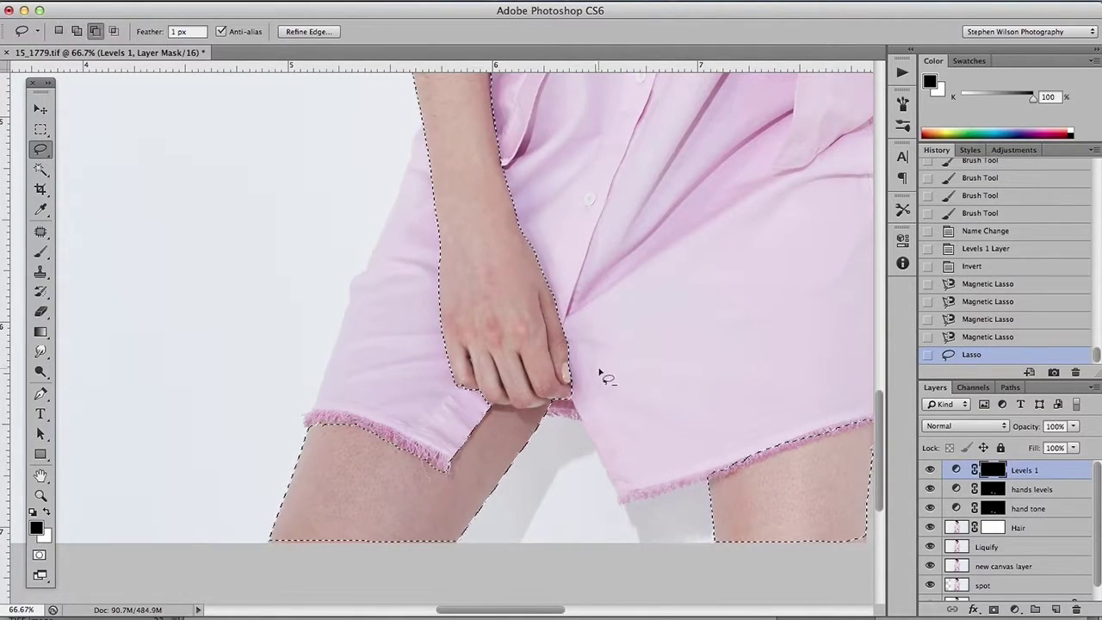
drag(800, 451, 723, 411)
mouse_move(633, 437)
mouse_down()
mouse_move(736, 396)
mouse_move(770, 348)
mouse_up()
mouse_move(636, 436)
mouse_down()
mouse_move(682, 400)
mouse_move(696, 411)
mouse_move(761, 373)
mouse_move(703, 414)
mouse_move(741, 372)
mouse_up()
mouse_move(844, 355)
mouse_down()
mouse_move(833, 381)
mouse_move(805, 357)
mouse_move(805, 389)
mouse_move(808, 354)
mouse_up()
drag(828, 295, 796, 405)
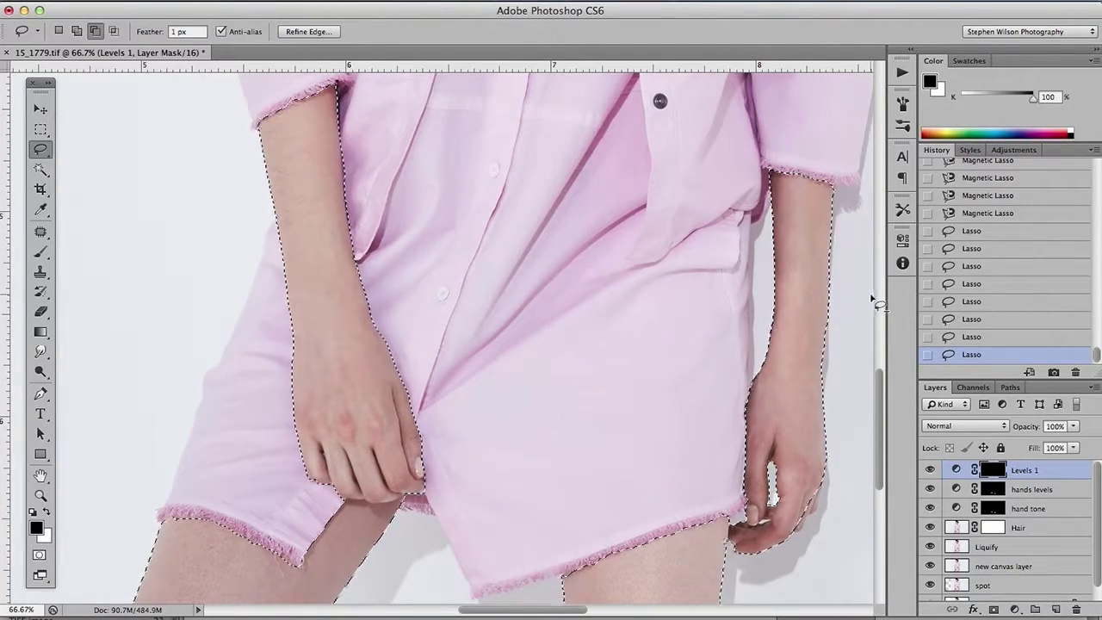
- Fill the selected arms and legs with white in the Levels 1 mask and deselect
key(super+minus)
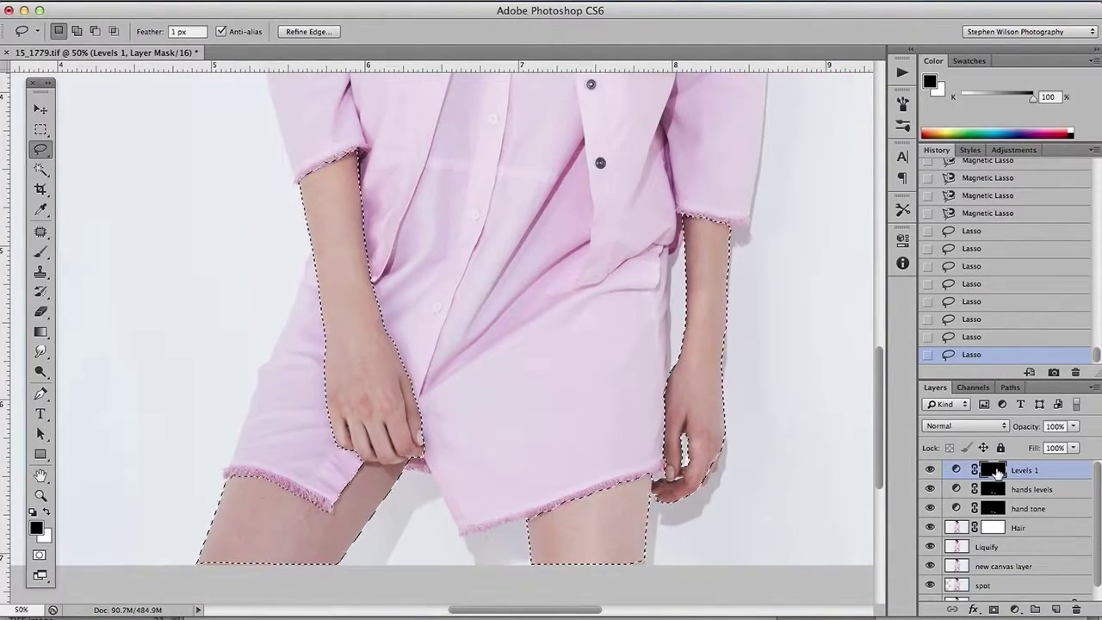
key(alt+BackSpace)
key(super+d)
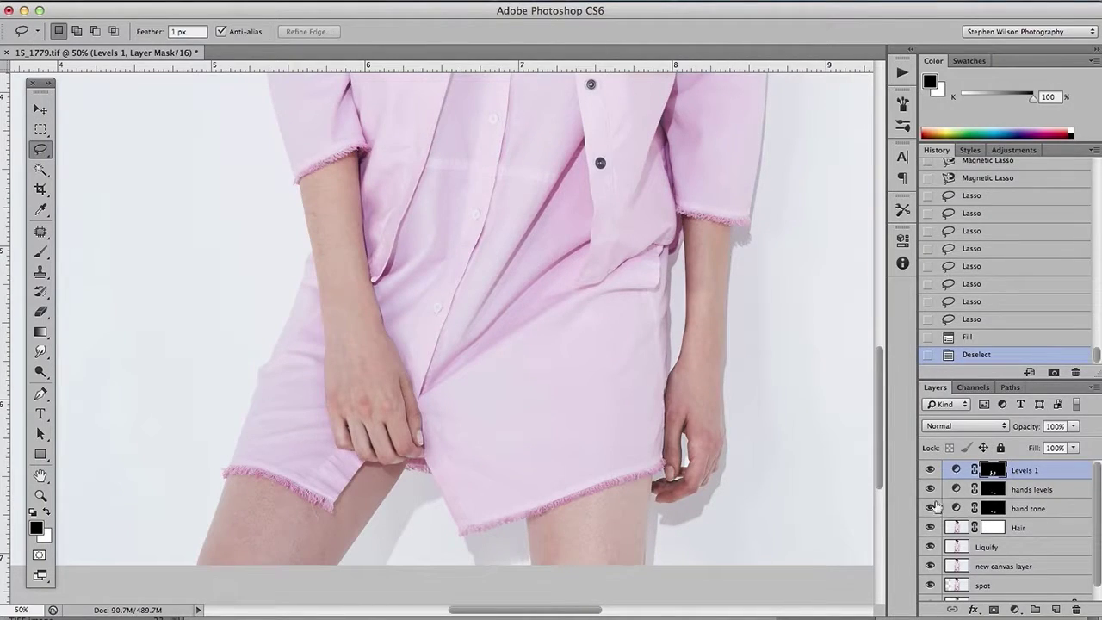
- Compare the skin tone of the arms and legs with the face and inspect the Levels adjustment's red channel
double_click(955, 469)
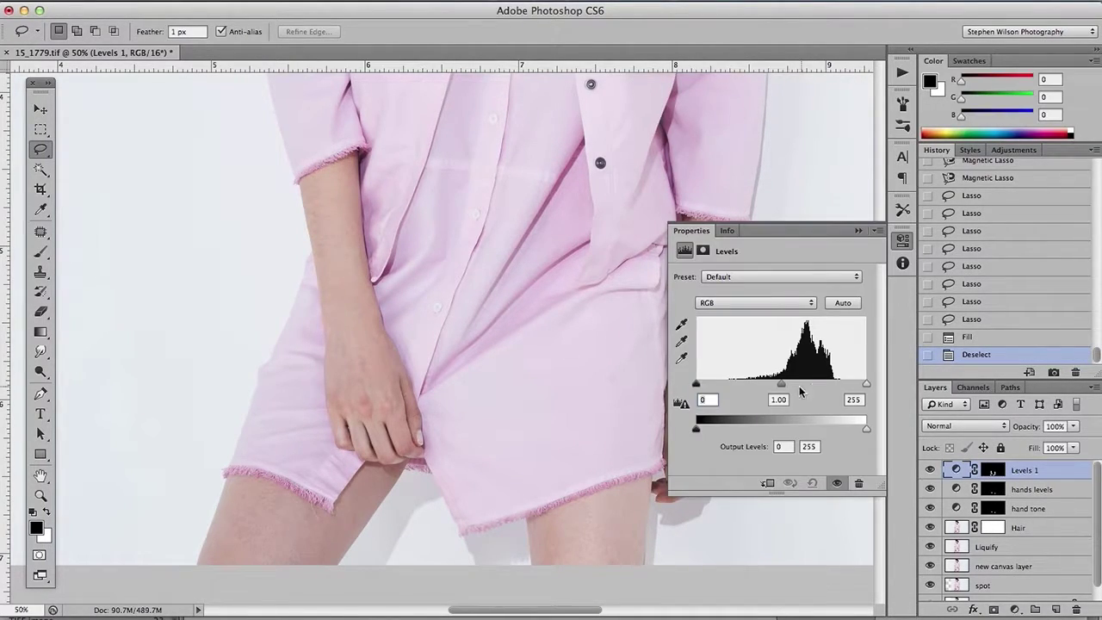
key(super+minus)
drag(586, 200, 583, 468)
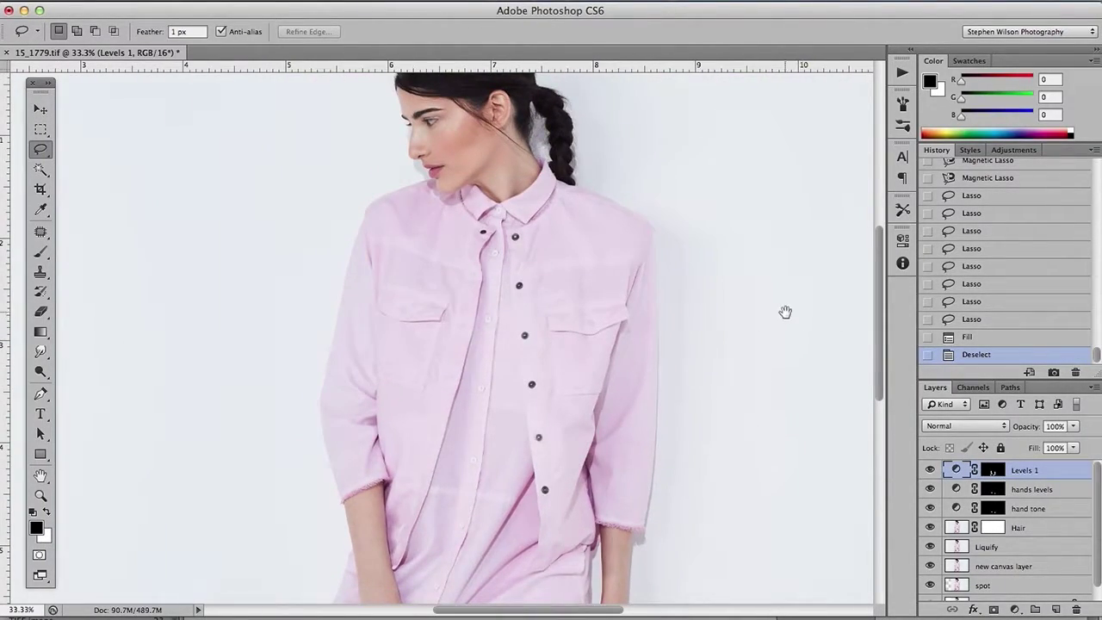
drag(773, 365, 786, 178)
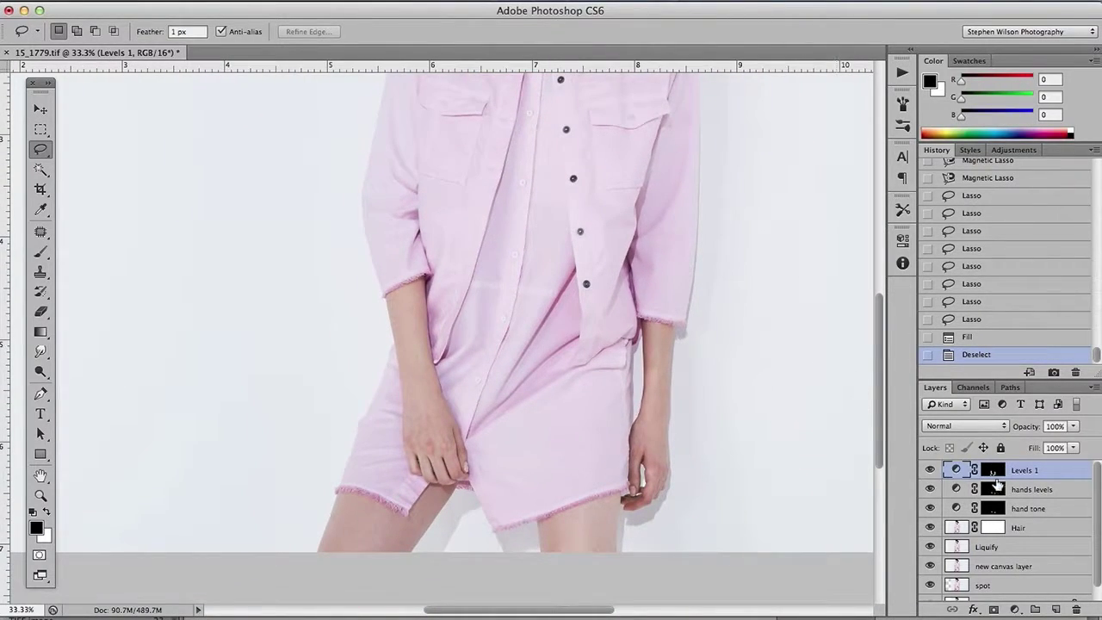
double_click(955, 469)
click(755, 302)
click(715, 308)
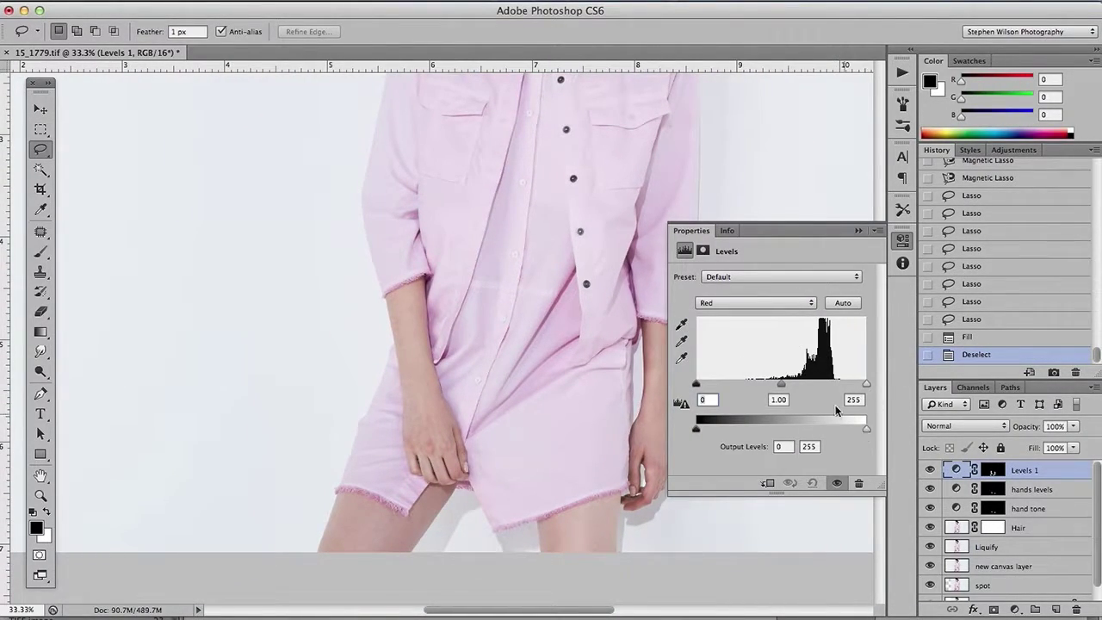
drag(640, 419, 607, 414)
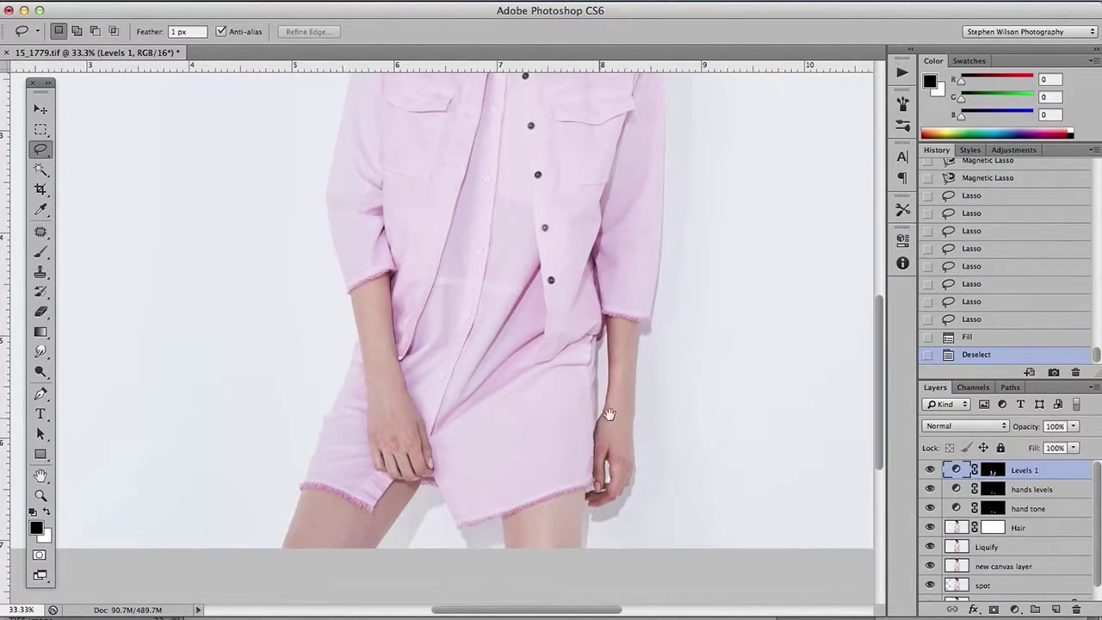
click(955, 472)
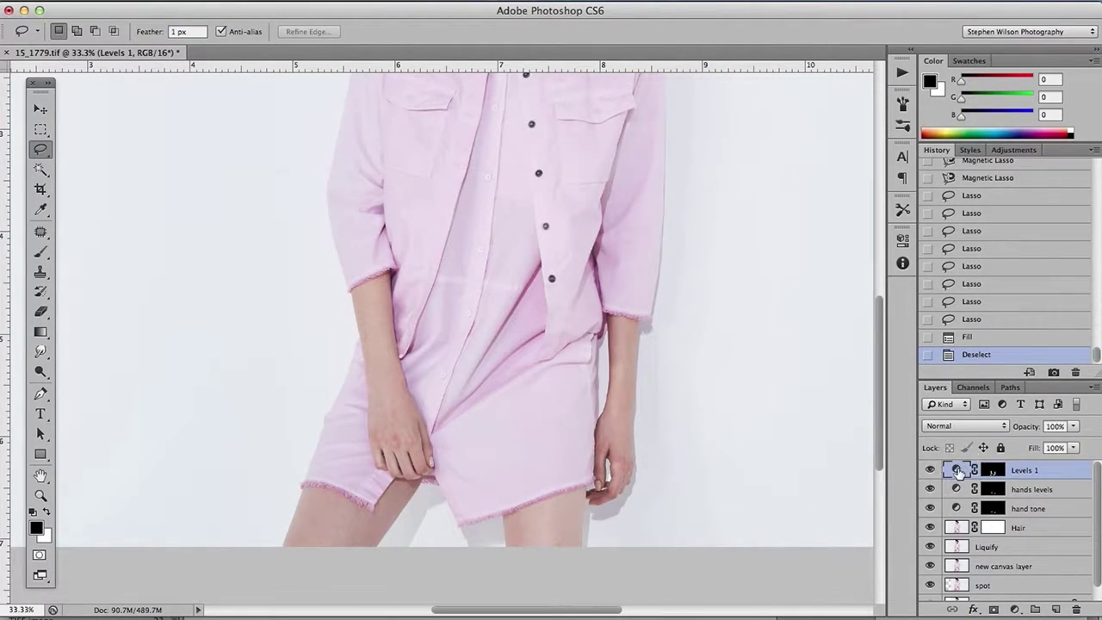
- Adjust the output black and white levels of individual colour channels in the Levels 1 adjustment
double_click(957, 472)
click(807, 303)
click(796, 318)
drag(866, 430, 892, 431)
mouse_move(697, 431)
mouse_down()
mouse_move(765, 423)
mouse_move(706, 424)
mouse_up()
click(806, 306)
click(800, 322)
drag(866, 428, 857, 432)
- Fine-tune further colour channel output levels against the full figure, compare the correction on and off, and close the Levels settings
drag(652, 76, 587, 252)
key(super+minus)
key(super+minus)
click(902, 241)
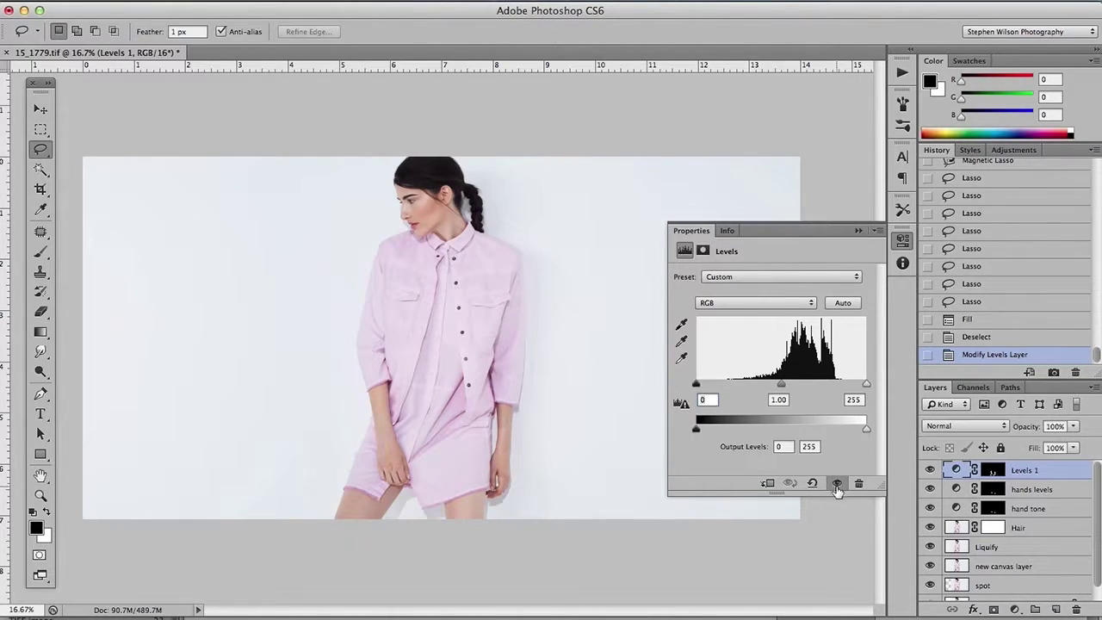
click(793, 304)
click(793, 332)
mouse_move(868, 429)
mouse_down()
mouse_move(851, 433)
mouse_move(866, 437)
mouse_up()
click(755, 302)
click(749, 312)
mouse_move(696, 428)
mouse_down()
mouse_move(715, 432)
mouse_move(699, 430)
mouse_up()
click(837, 482)
click(837, 483)
click(858, 231)
- Compare the image with and without the Levels 1 layer and set its opacity to 66%
click(1073, 426)
key(super+plus)
click(930, 470)
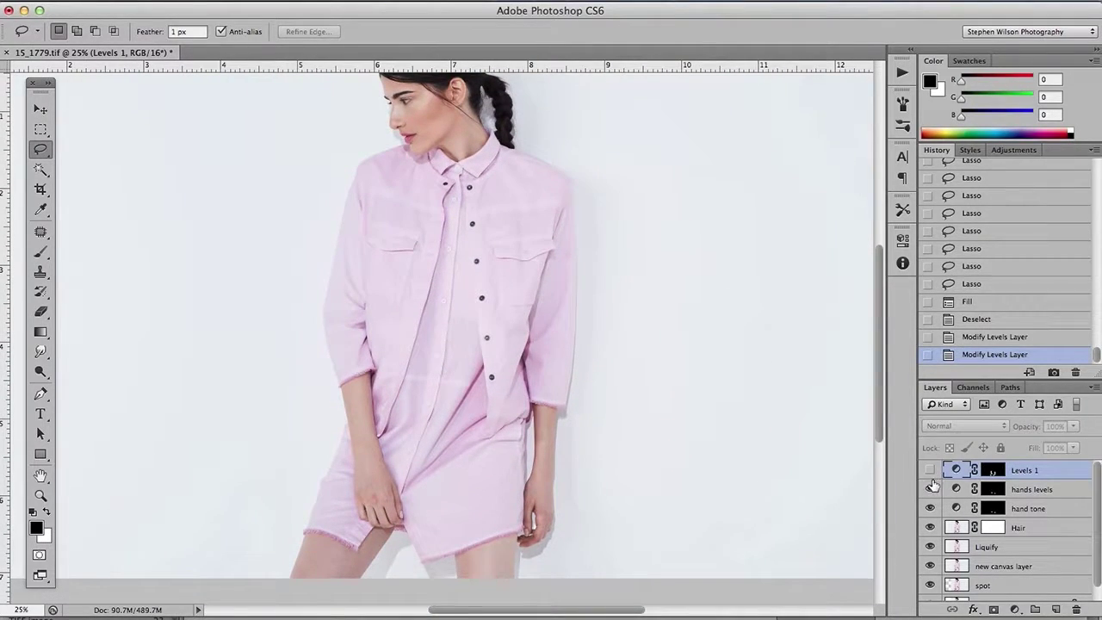
click(929, 472)
drag(1074, 426, 1051, 444)
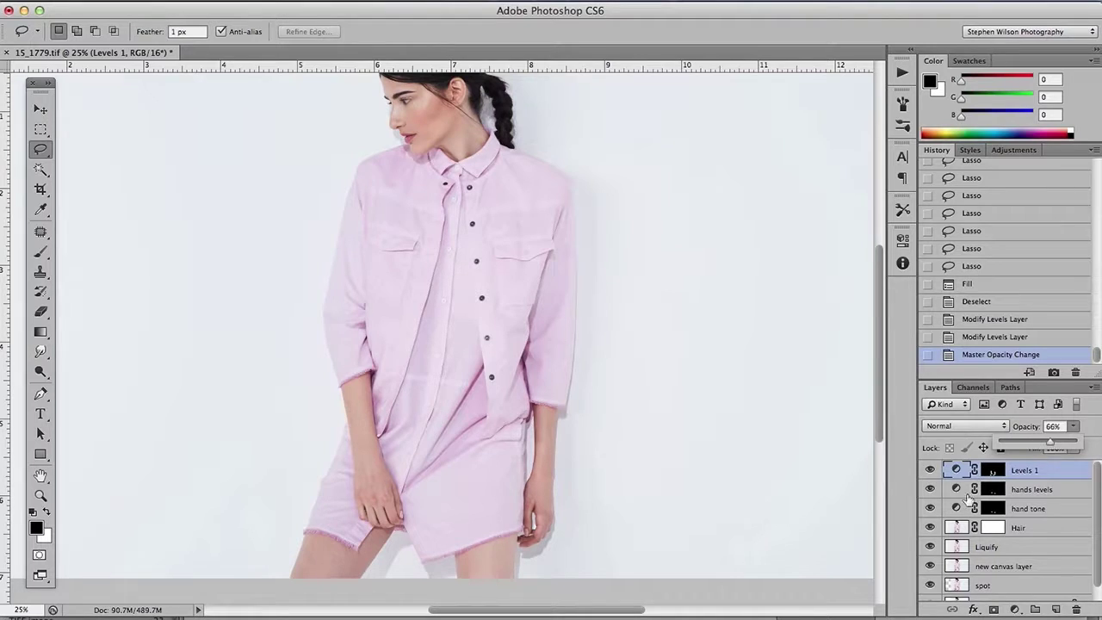
key(super+minus)
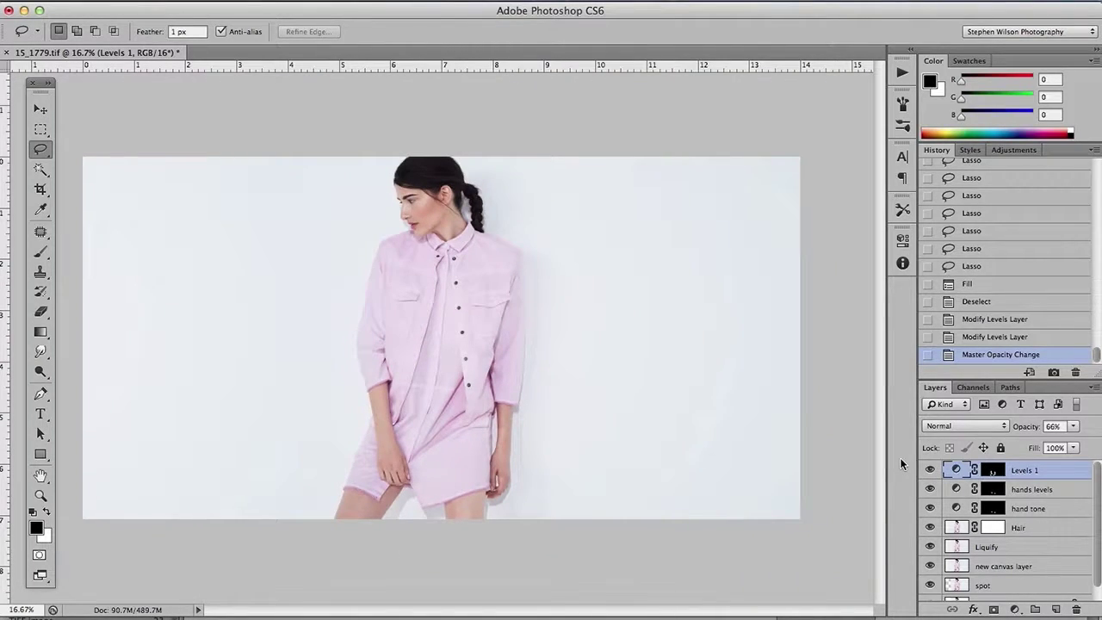
- Refine the Levels 1 mask by painting black at 12% brush opacity along the garment edges beside the arm
key(super+plus)
key(super+plus)
key(super+plus)
drag(777, 494, 891, 262)
key(b)
key(super+backslash)
key(super+plus)
key(super+plus)
key(super+plus)
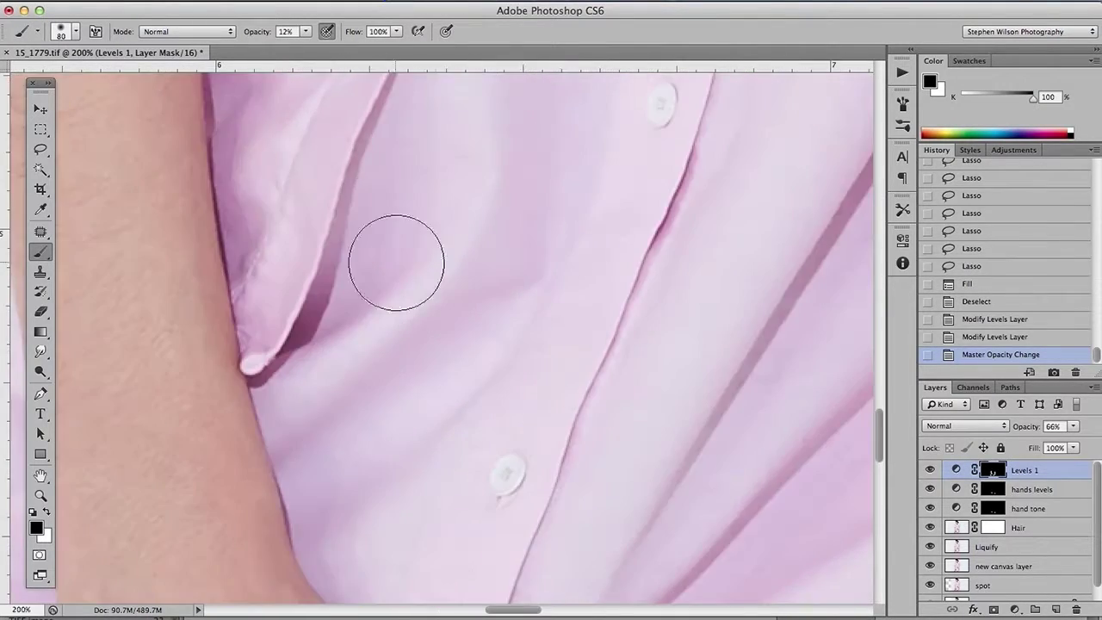
drag(324, 143, 503, 452)
key(bracketright)
key(bracketright)
key(bracketright)
key(bracketright)
key(bracketright)
key(bracketleft)
key(bracketleft)
key(bracketleft)
mouse_move(393, 149)
mouse_down()
mouse_move(353, 160)
mouse_move(396, 149)
mouse_up()
drag(396, 149, 329, 170)
key(bracketleft)
key(bracketleft)
key(bracketleft)
key(bracketleft)
key(bracketleft)
key(bracketleft)
mouse_move(222, 209)
mouse_down()
mouse_move(171, 227)
mouse_move(369, 153)
mouse_move(386, 177)
mouse_up()
- Paint black on the Levels 1 mask along the frayed hem over the thigh to restore the fabric colour
key(space)
drag(594, 516, 757, 536)
drag(405, 594, 622, 302)
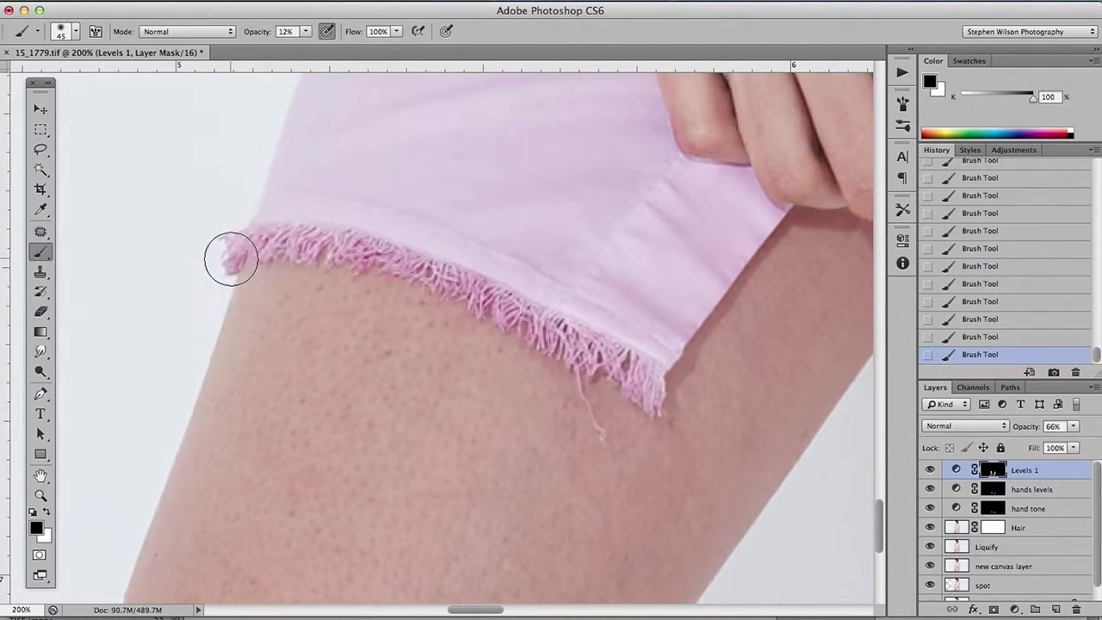
drag(652, 376, 294, 488)
drag(684, 364, 199, 94)
mouse_move(624, 278)
mouse_down()
mouse_move(686, 253)
mouse_move(393, 425)
mouse_up()
drag(625, 330, 763, 279)
drag(774, 243, 769, 94)
- Compare the image with and without Levels 1 and inspect the other hand, the hem and the full figure
click(930, 470)
click(930, 470)
scroll(680, 353, up, 5)
scroll(680, 353, right, 3)
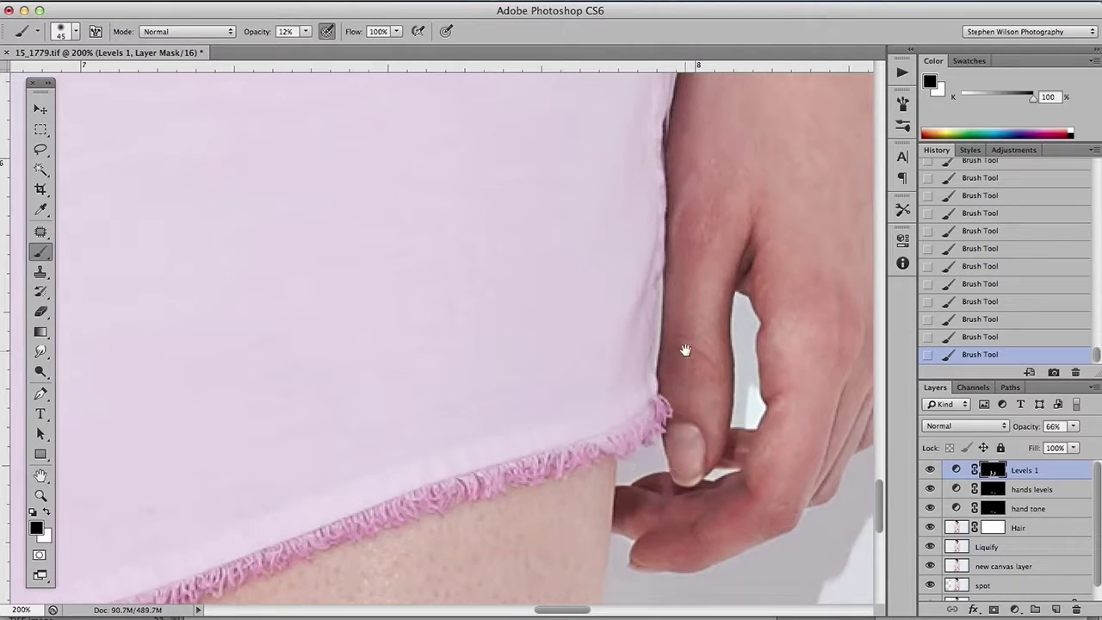
scroll(678, 413, up, 10)
key(ctrl+minus)
key(ctrl+minus)
key(ctrl+minus)
key(ctrl+minus)
key(ctrl+minus)
key(ctrl+minus)
key(ctrl+minus)
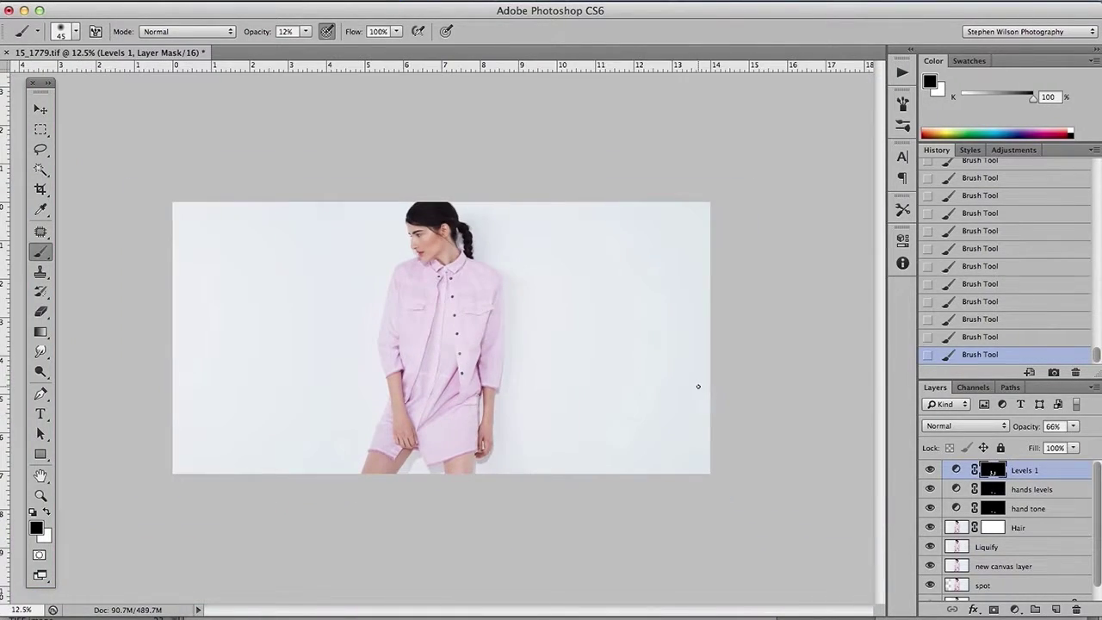
- Rename the Levels 1 layer as "arms legs skin tone"
double_click(1024, 470)
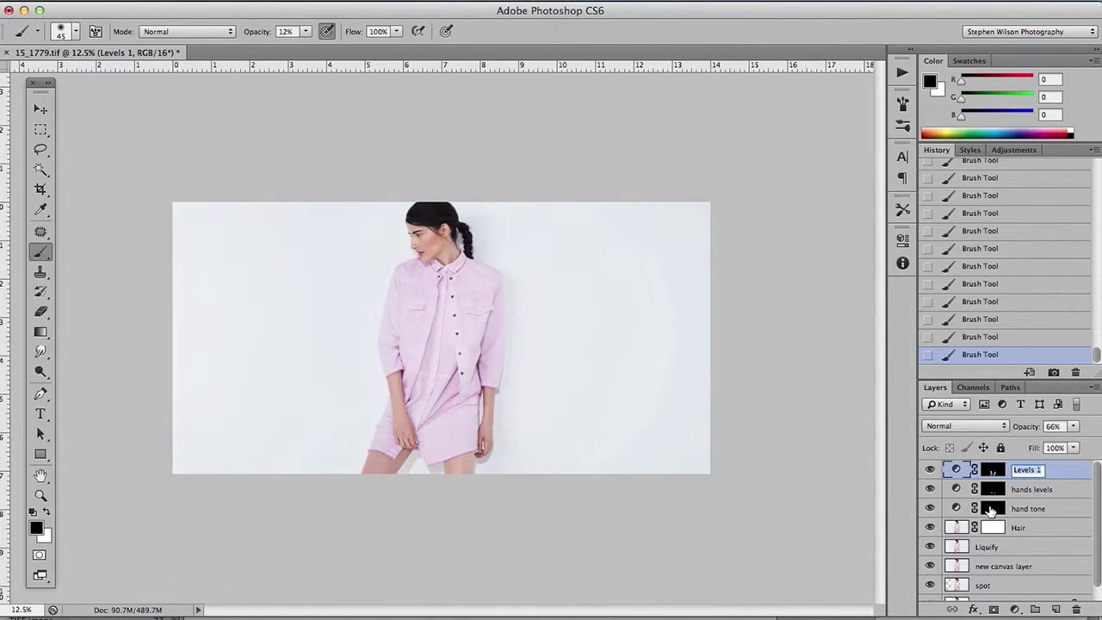
text(arms legs skin tone)
key(Return)
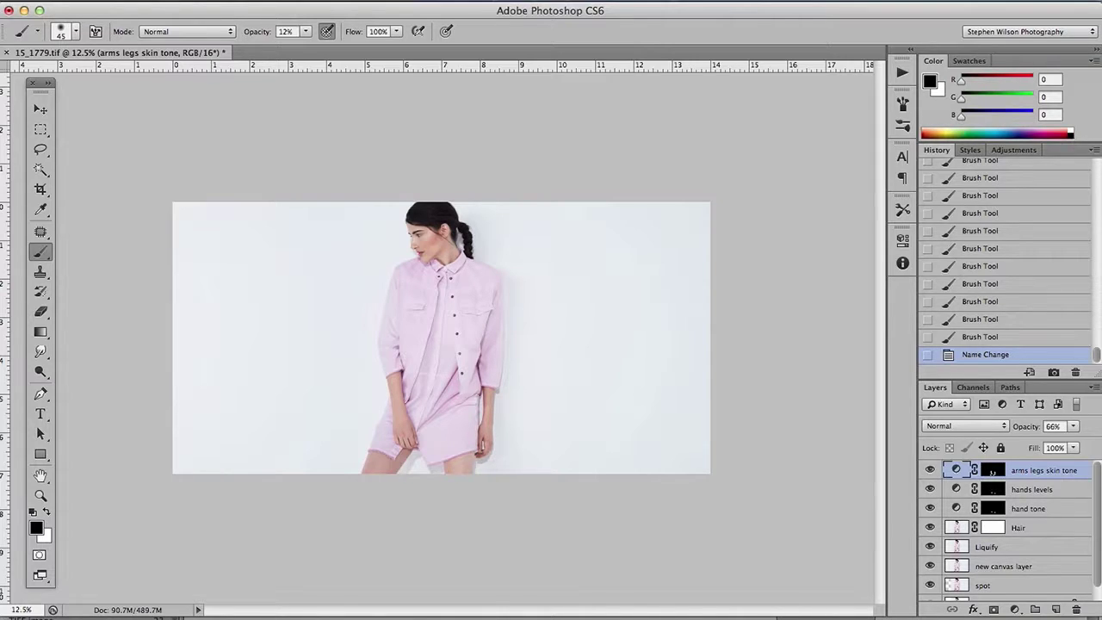
- Add a Curves adjustment layer with its midtones raised to brighten the image and name it "dodge"
click(1015, 610)
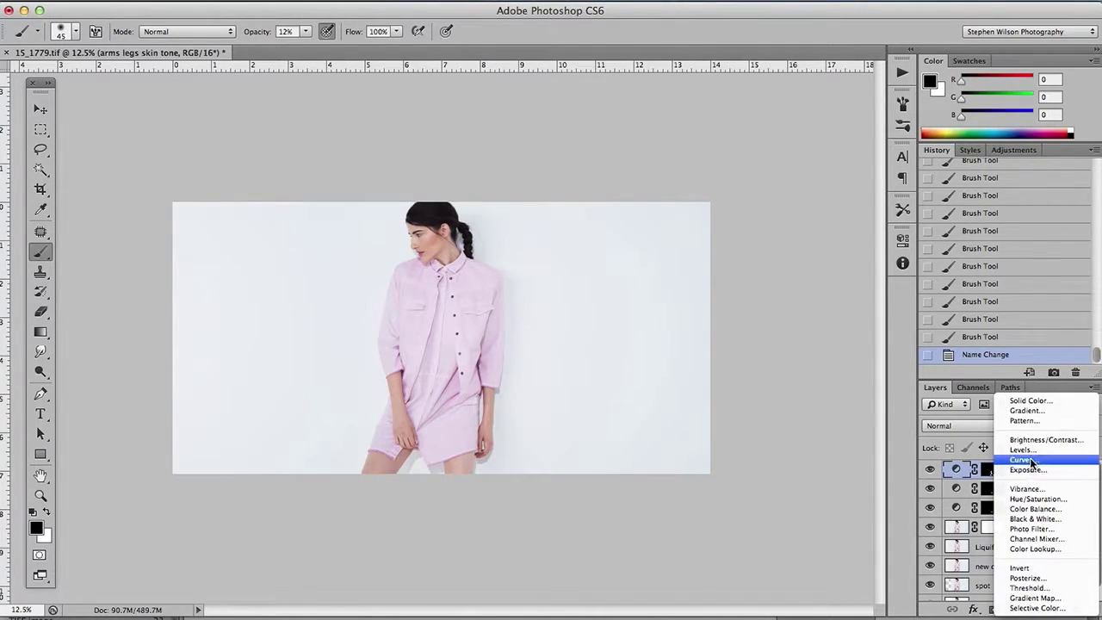
click(1024, 450)
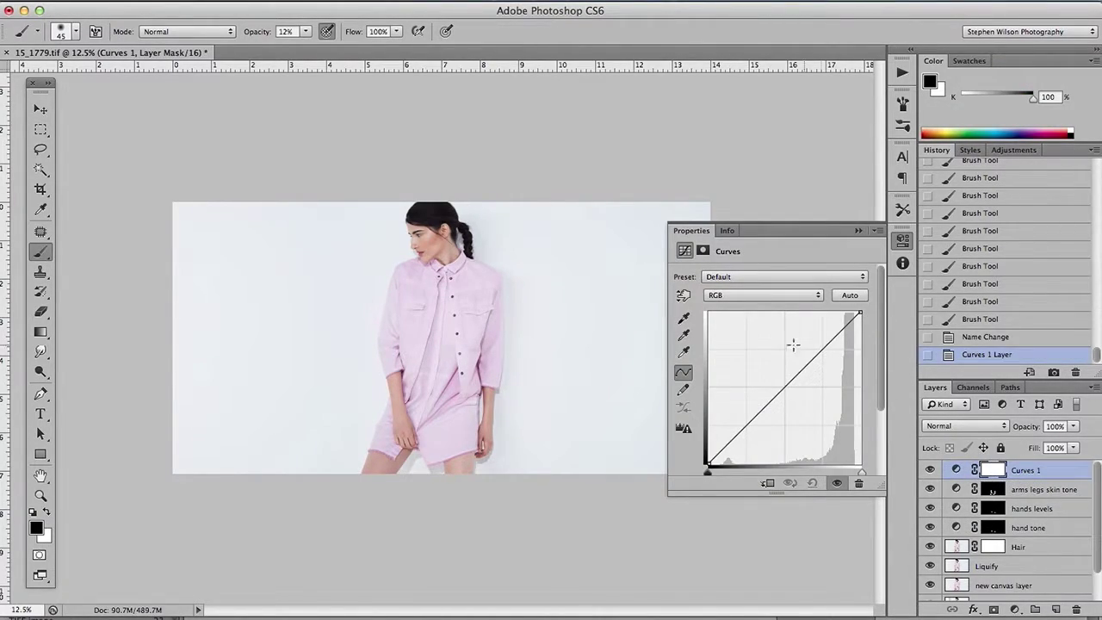
drag(779, 394, 781, 366)
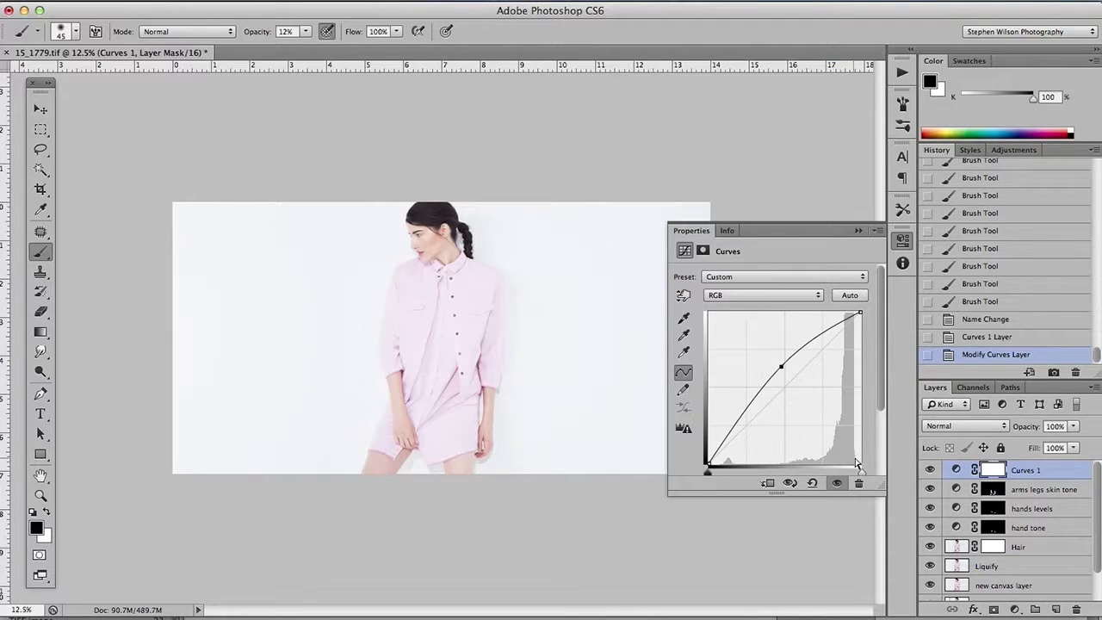
click(1000, 475)
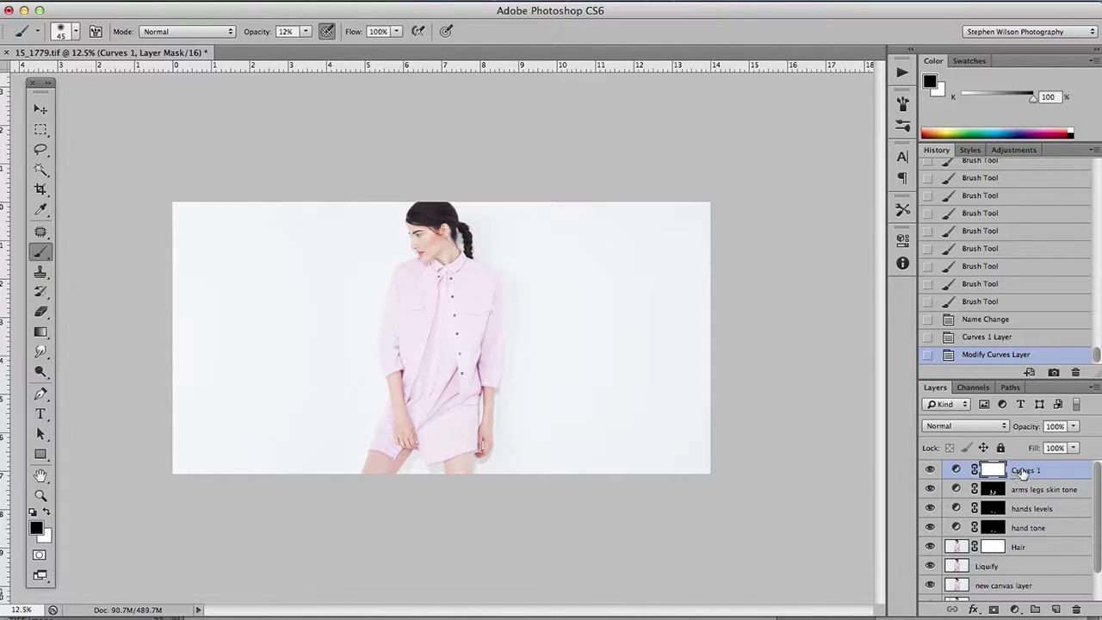
double_click(1023, 470)
text(dodge)
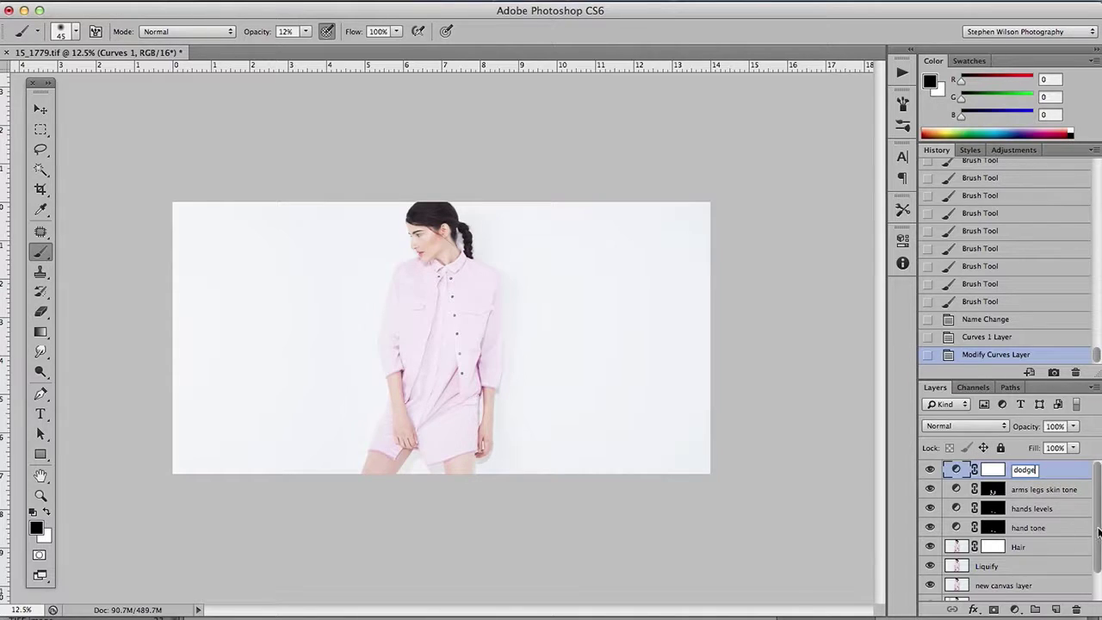
key(Return)
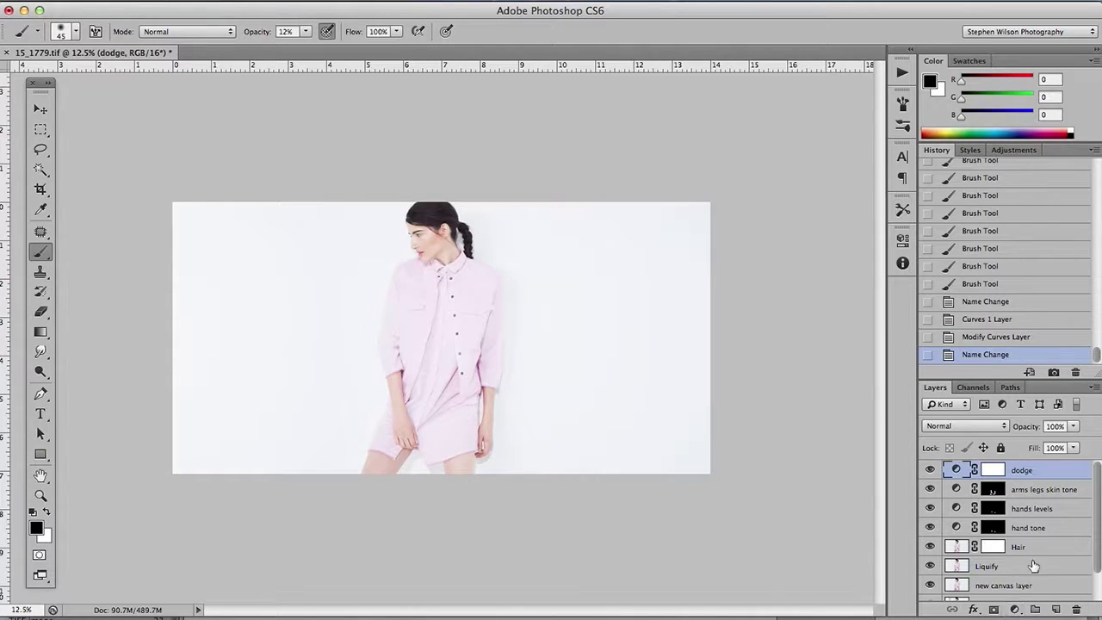
- Add a second Curves adjustment layer with its midtones lowered to darken the image and name it "burn"
click(1015, 610)
click(1024, 456)
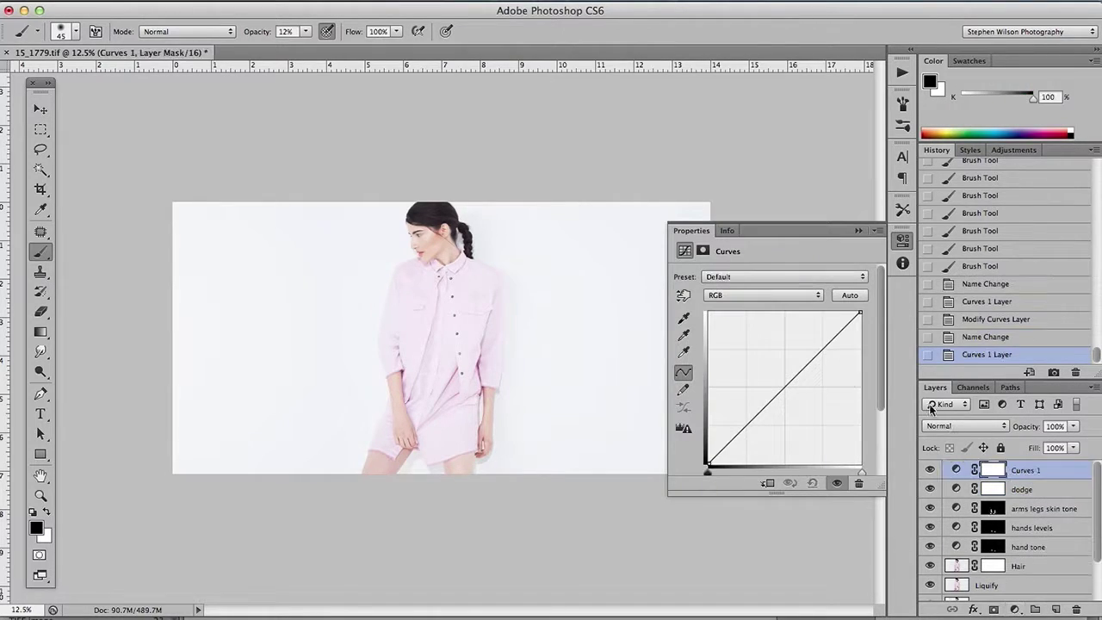
drag(785, 388, 787, 405)
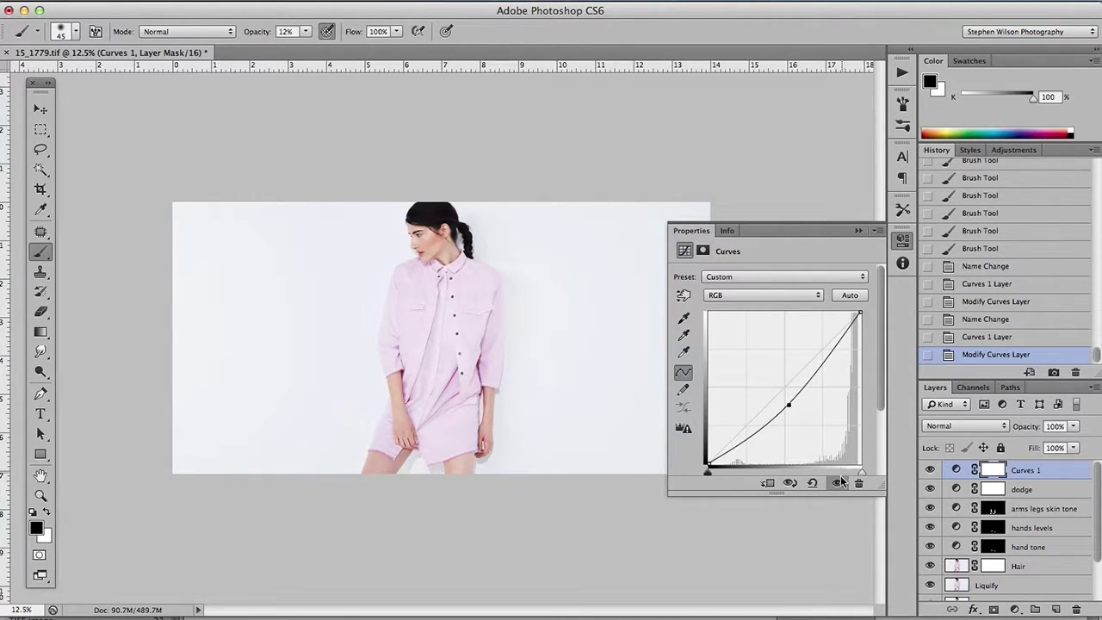
double_click(1023, 470)
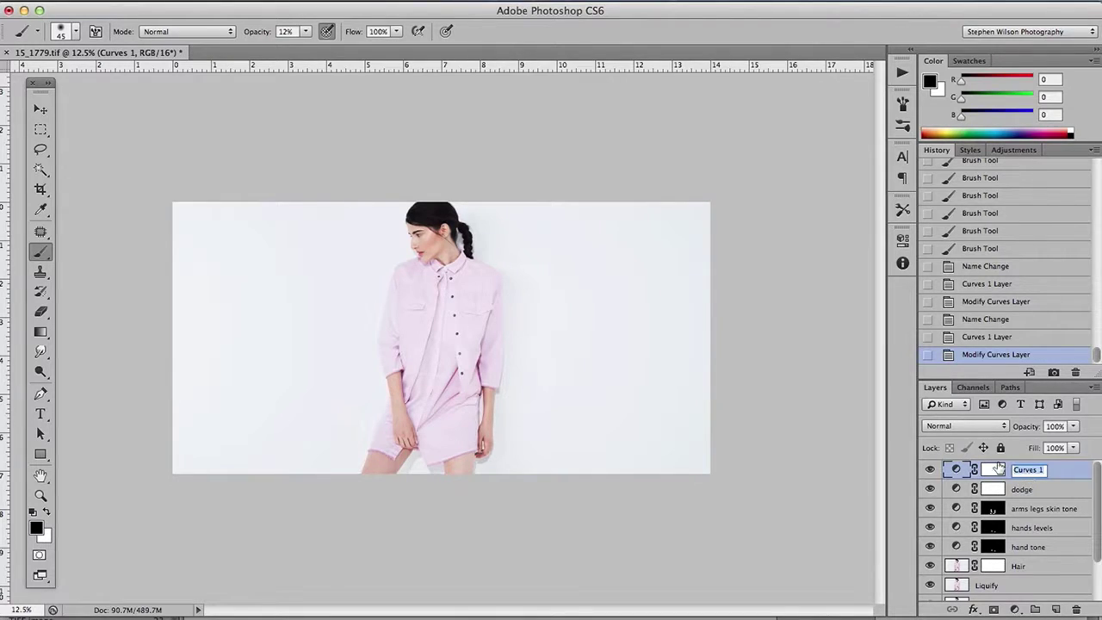
text(burn)
key(Return)
- Invert the masks of the burn and dodge layers to black
click(992, 470)
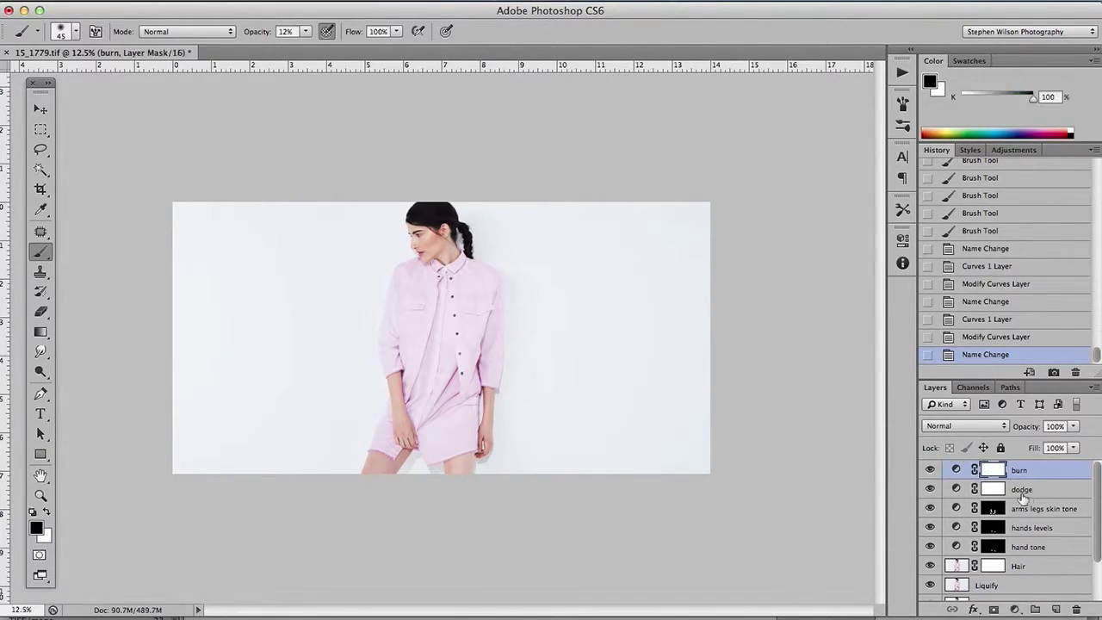
key(super+i)
click(994, 491)
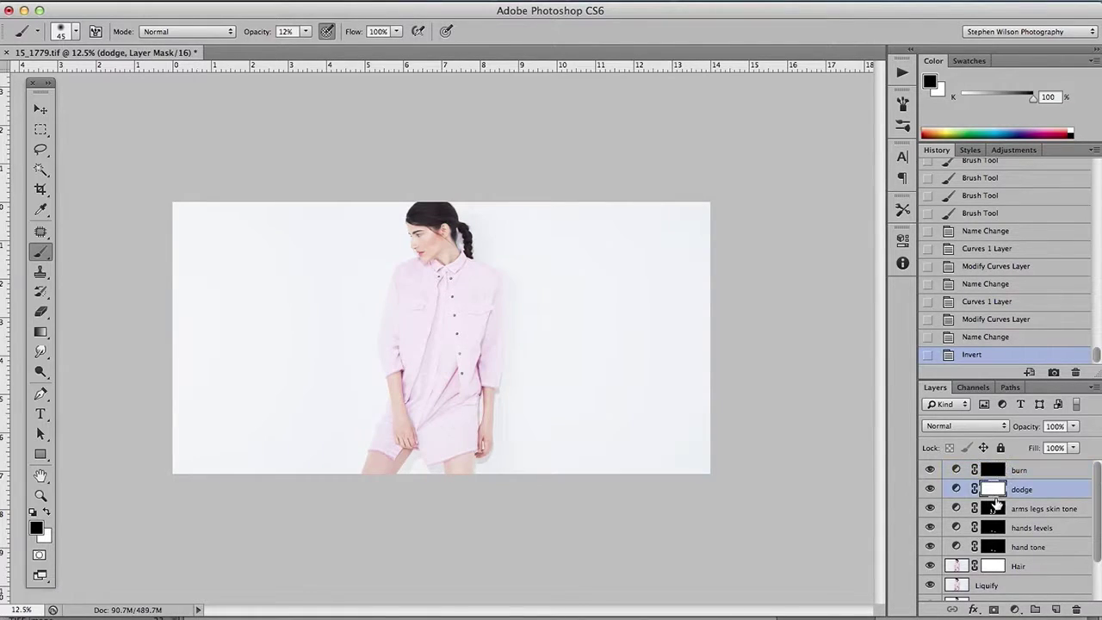
key(super+i)
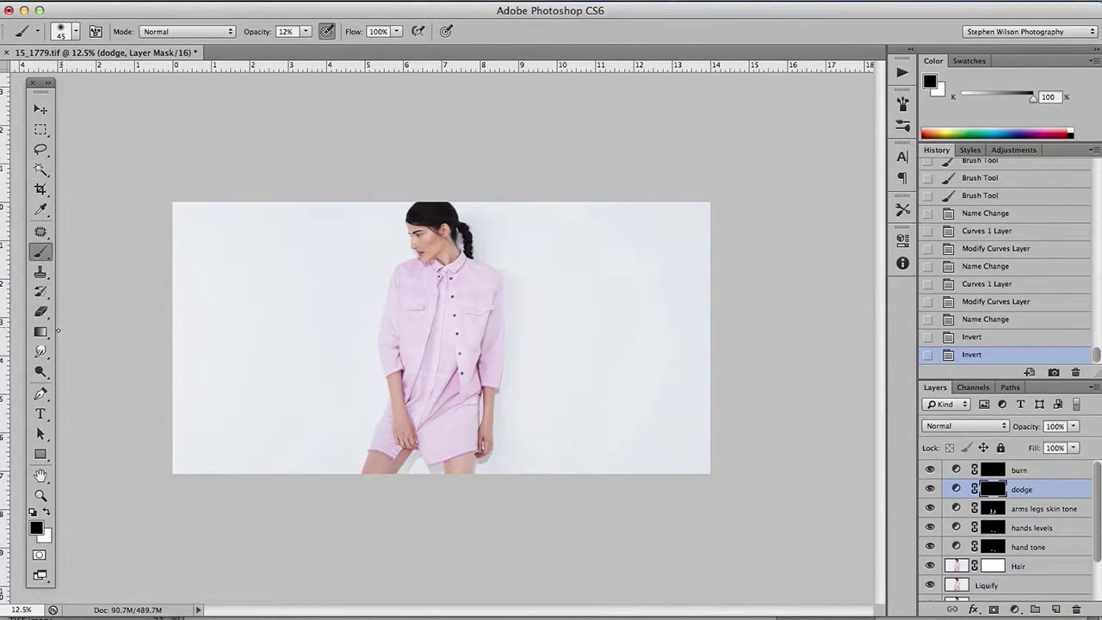
- Set the brush opacity to 10% and select the dodge layer
click(305, 32)
drag(304, 43, 307, 49)
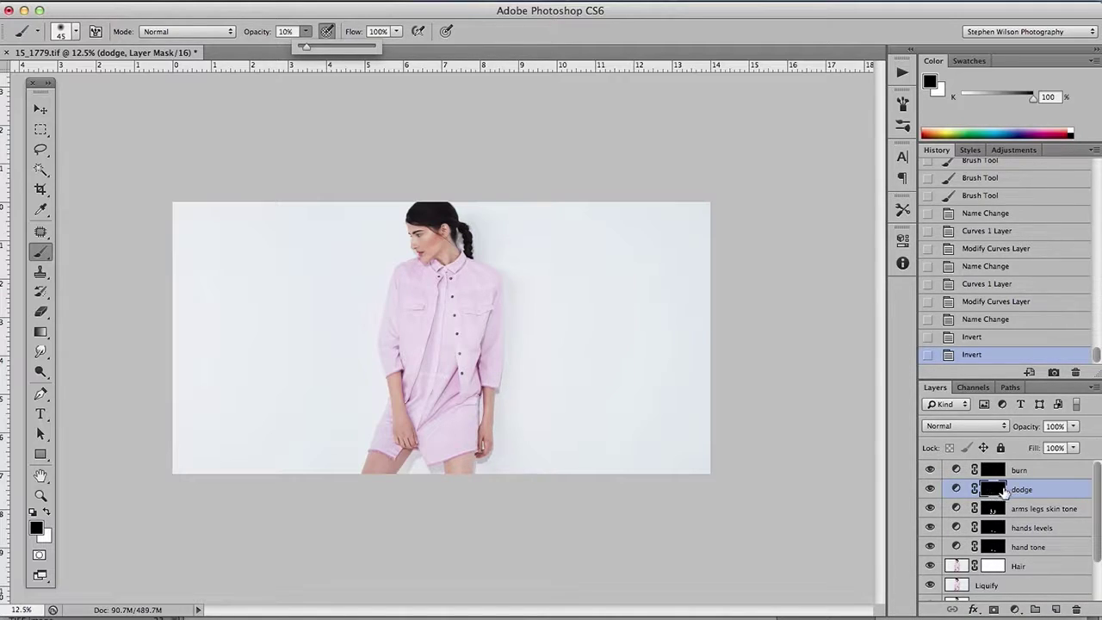
click(1035, 491)
click(1035, 491)
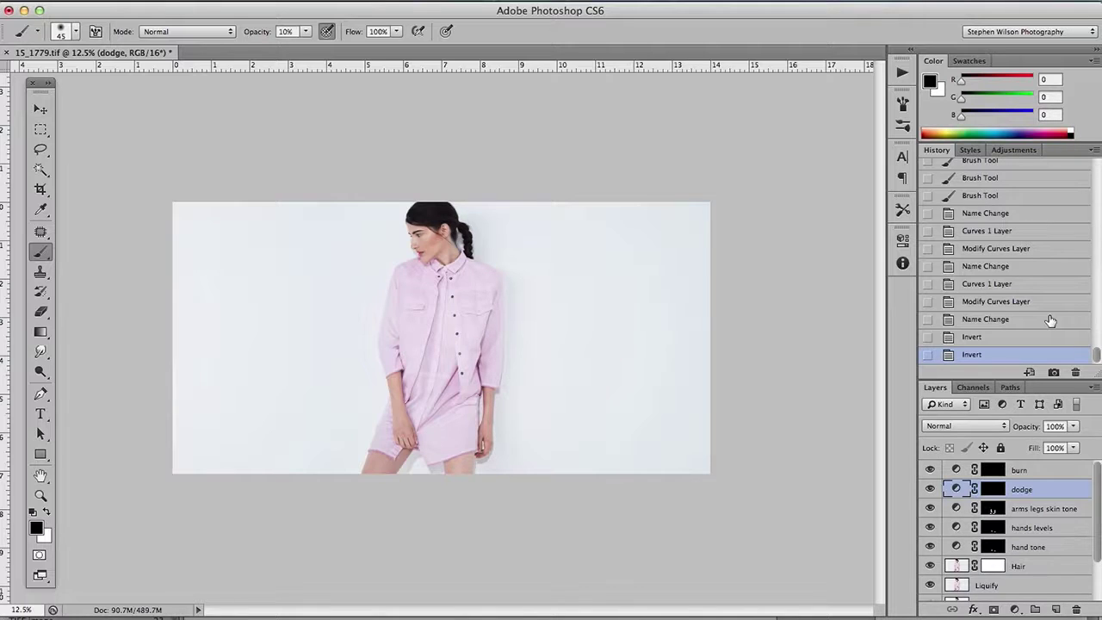
click(992, 488)
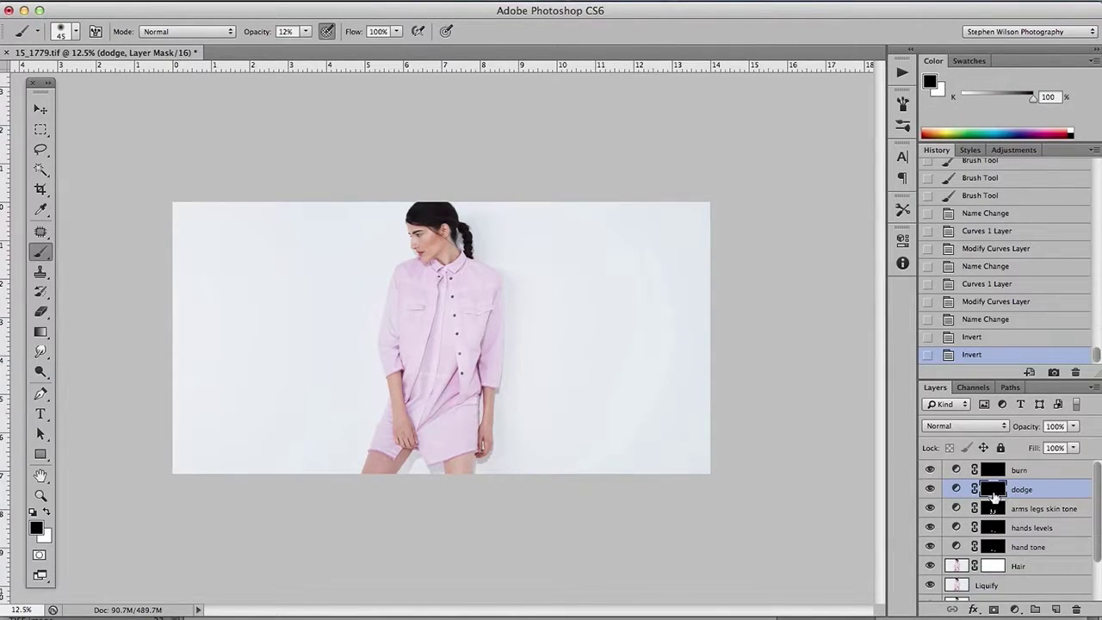
click(306, 31)
drag(307, 46, 304, 46)
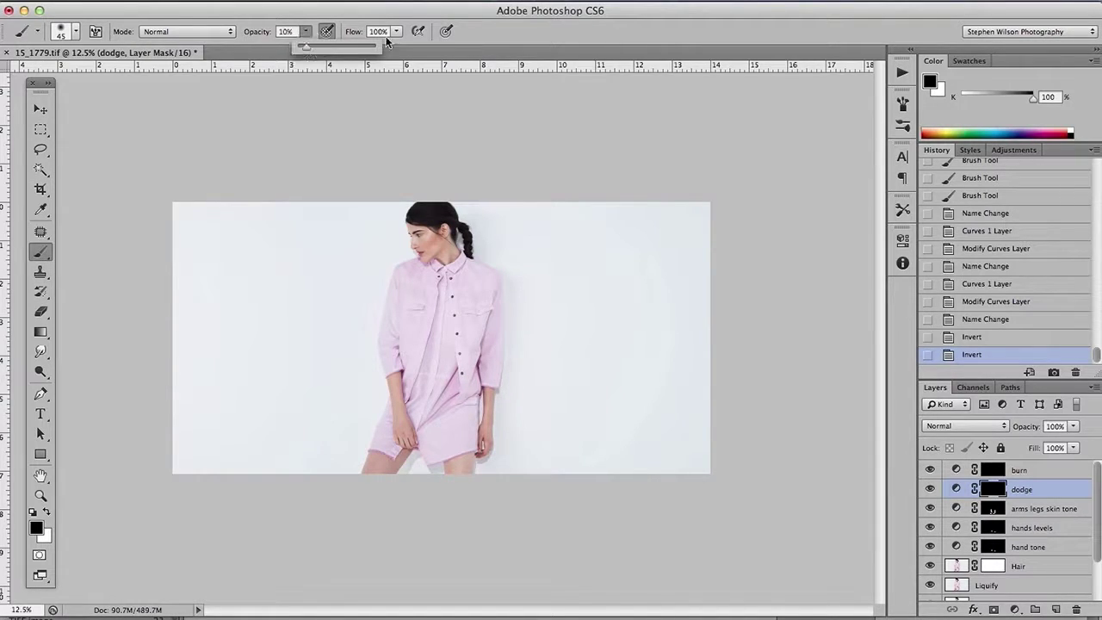
click(1040, 493)
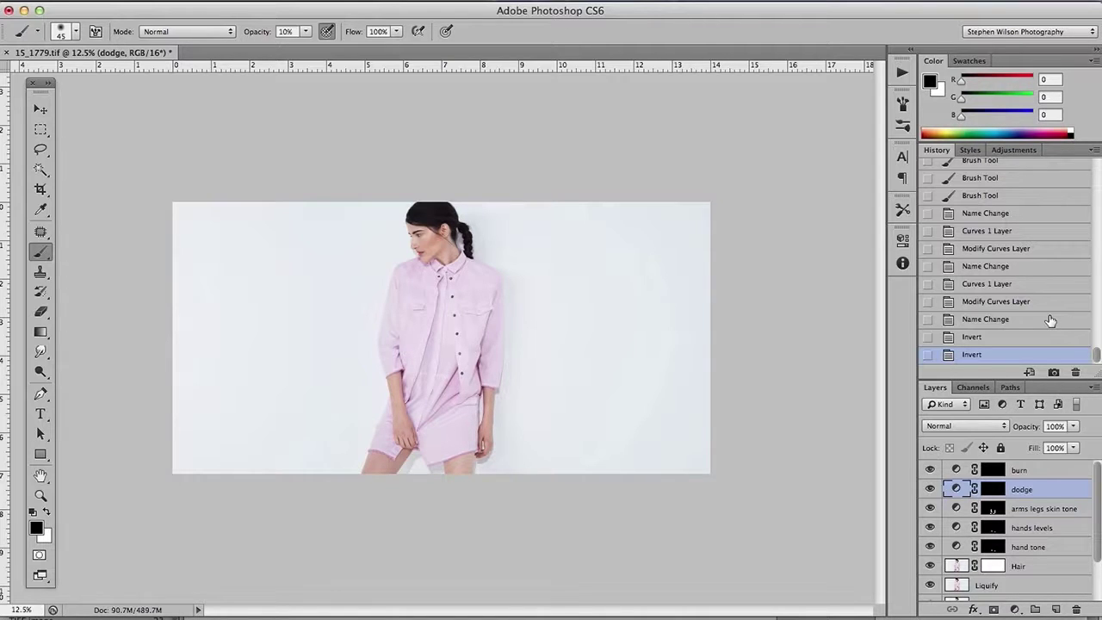
- Go to the model's face and make the dodge layer's mask active for painting
key(super+plus)
key(super+plus)
key(super+plus)
key(super+plus)
key(super+plus)
key(super+plus)
drag(569, 130, 684, 517)
key(super+plus)
drag(765, 86, 686, 313)
key(super+minus)
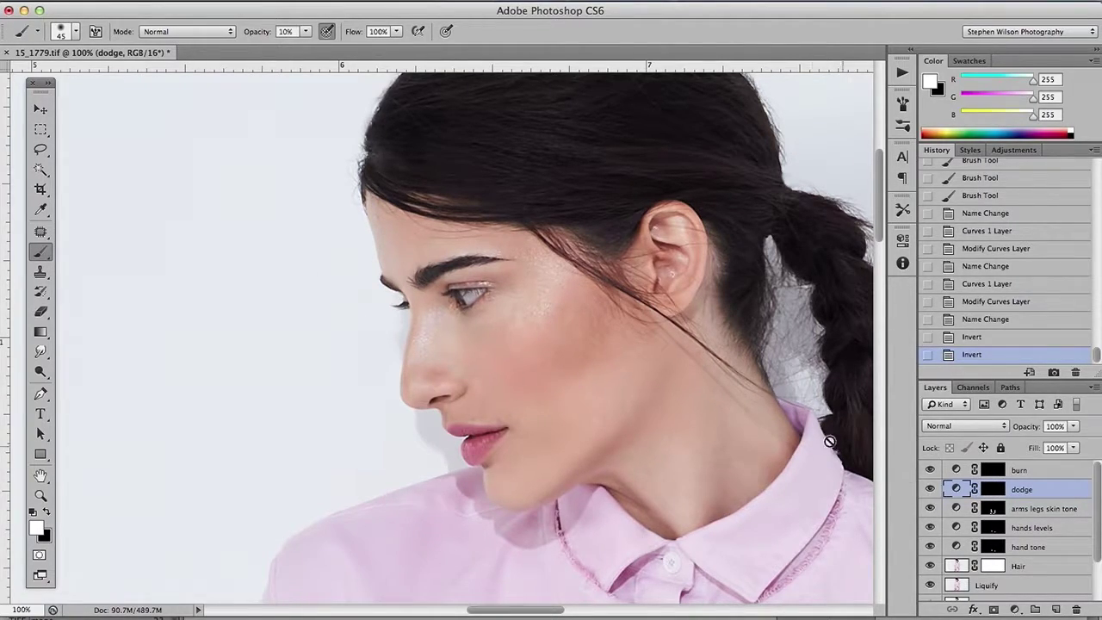
click(993, 488)
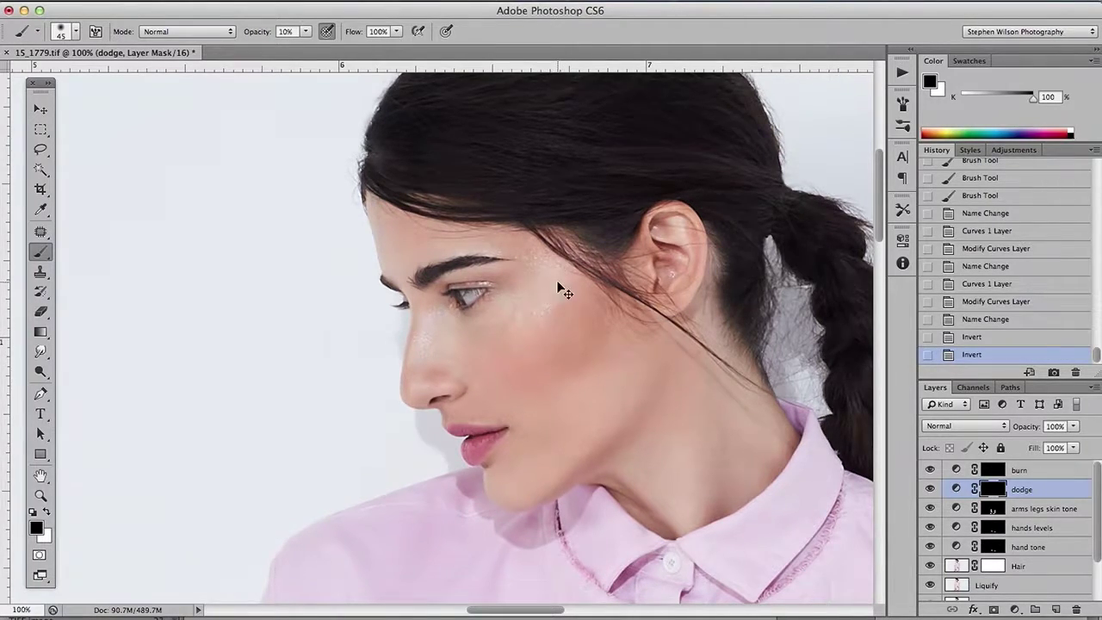
- Dab white on the dodge mask with a 6 px brush to lighten small dark spots beside the eye
key(super+equal)
key(super+equal)
key(bracketleft)
key(bracketleft)
key(bracketleft)
key(bracketleft)
key(bracketleft)
key(bracketleft)
key(bracketleft)
key(bracketleft)
click(649, 243)
click(649, 237)
click(651, 229)
click(650, 232)
click(648, 265)
key(x)
key(bracketleft)
key(bracketleft)
key(bracketleft)
click(643, 241)
click(645, 242)
click(647, 231)
click(646, 220)
click(646, 265)
click(647, 265)
click(652, 241)
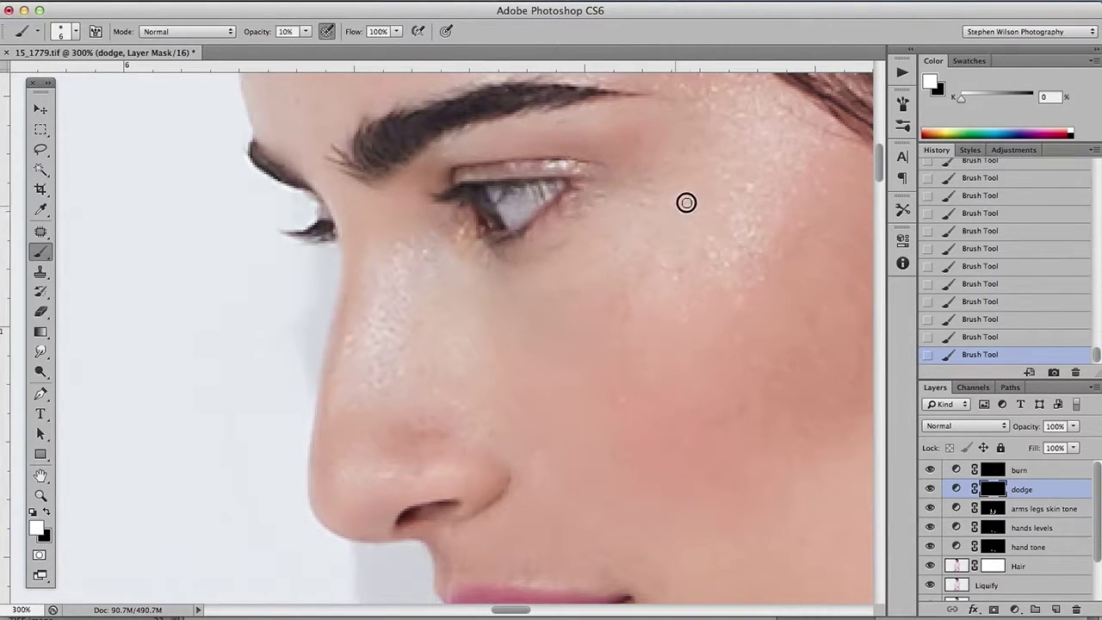
- Lighten more small dark spots across the upper cheek on the dodge mask and check the whole figure
click(642, 268)
click(647, 281)
click(677, 263)
click(711, 262)
click(725, 224)
click(641, 282)
click(613, 281)
click(615, 304)
click(654, 294)
click(668, 312)
click(598, 314)
key(])
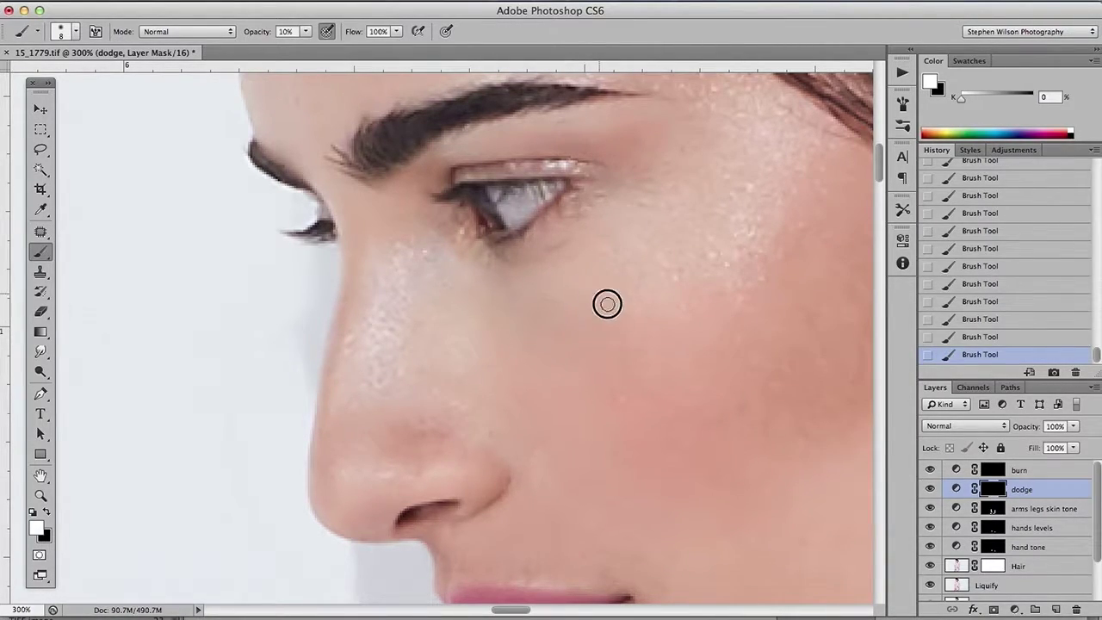
key(bracketright)
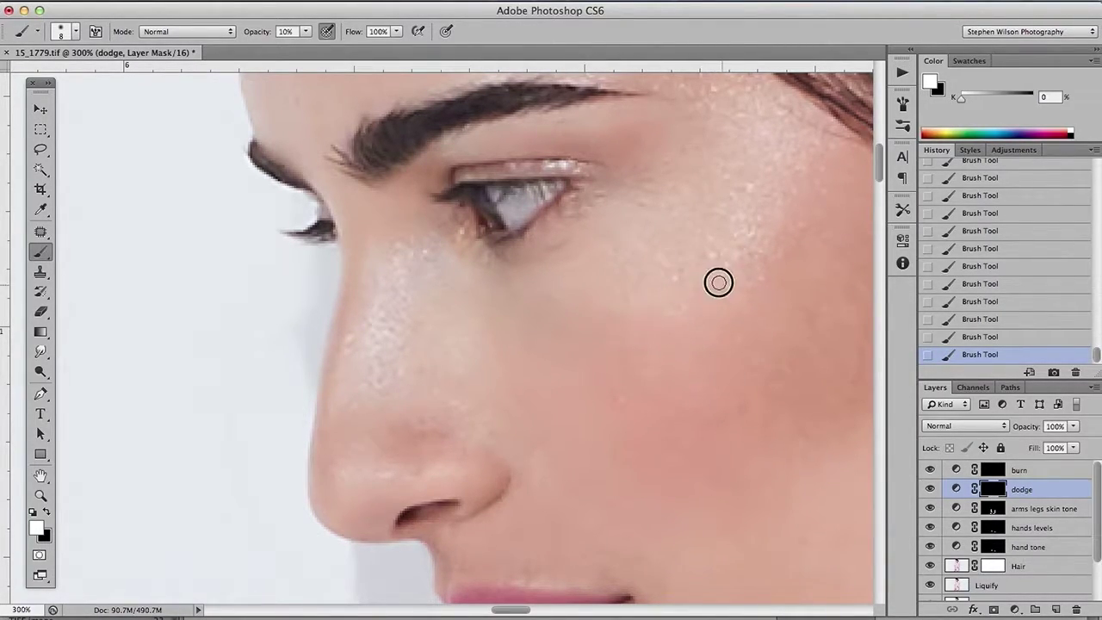
key(bracketleft)
key(super+0)
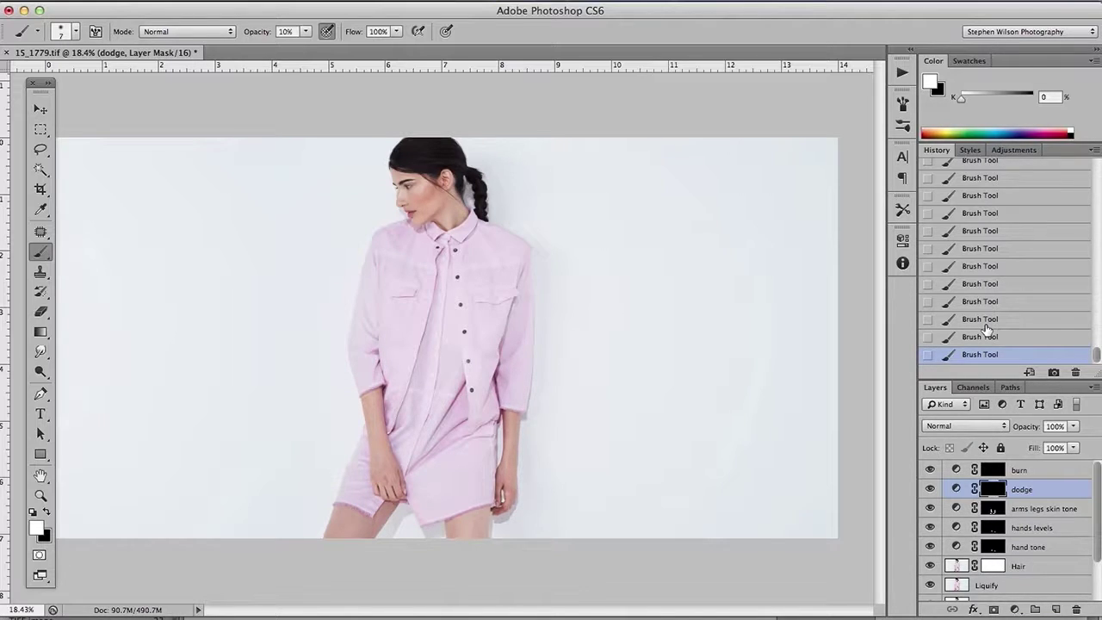
- Continue dodging uneven skin on the cheek and nose, adjusting the small white brush to about 9 px
key(super+plus)
key(super+plus)
key(super+plus)
drag(517, 206, 615, 529)
key(super+plus)
key(super+plus)
key(super+plus)
drag(718, 297, 718, 599)
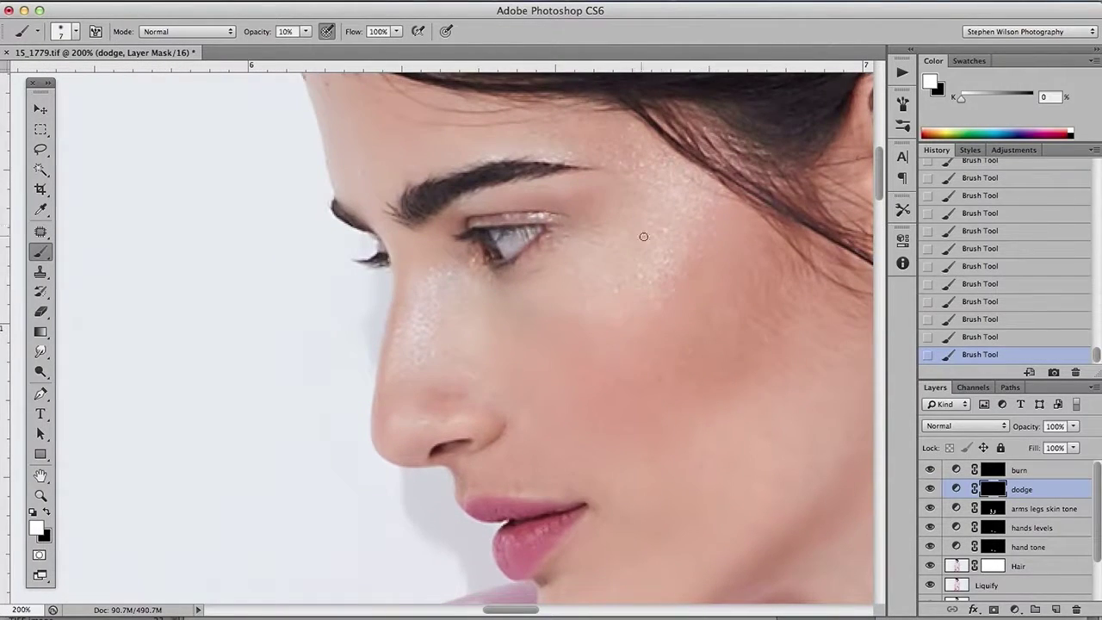
key(bracketleft)
key(bracketleft)
key(])
key(bracketright)
key(bracketright)
key(bracketright)
key(bracketright)
key(bracketleft)
key(bracketleft)
key(bracketright)
drag(707, 408, 661, 353)
key(bracketright)
key(bracketright)
mouse_move(447, 271)
mouse_down()
mouse_move(467, 287)
mouse_move(461, 234)
mouse_up()
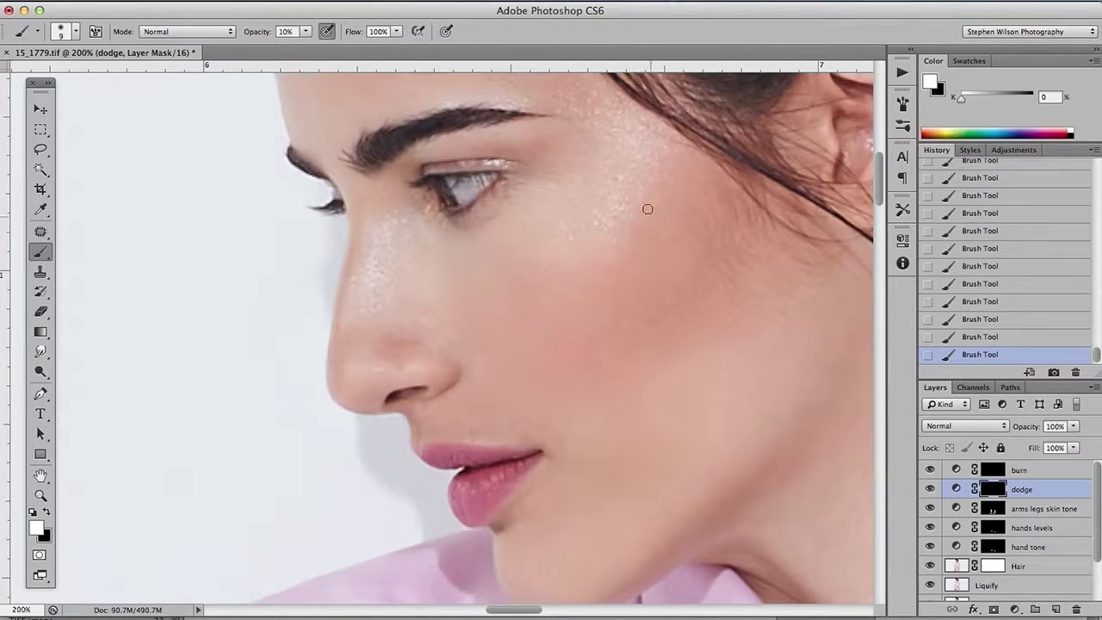
- Dodge fine uneven areas on the forehead and around the mouth with a white brush of 5 to 8 px
key(bracketright)
key(bracketleft)
scroll(469, 322, up, 5)
key(bracketleft)
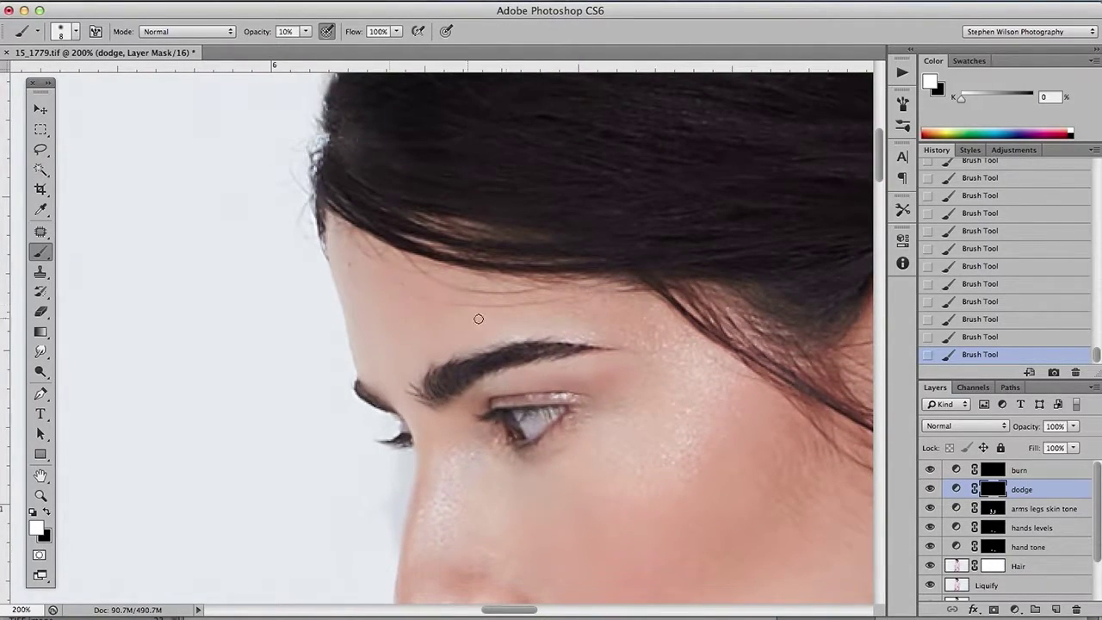
scroll(448, 313, down, 10)
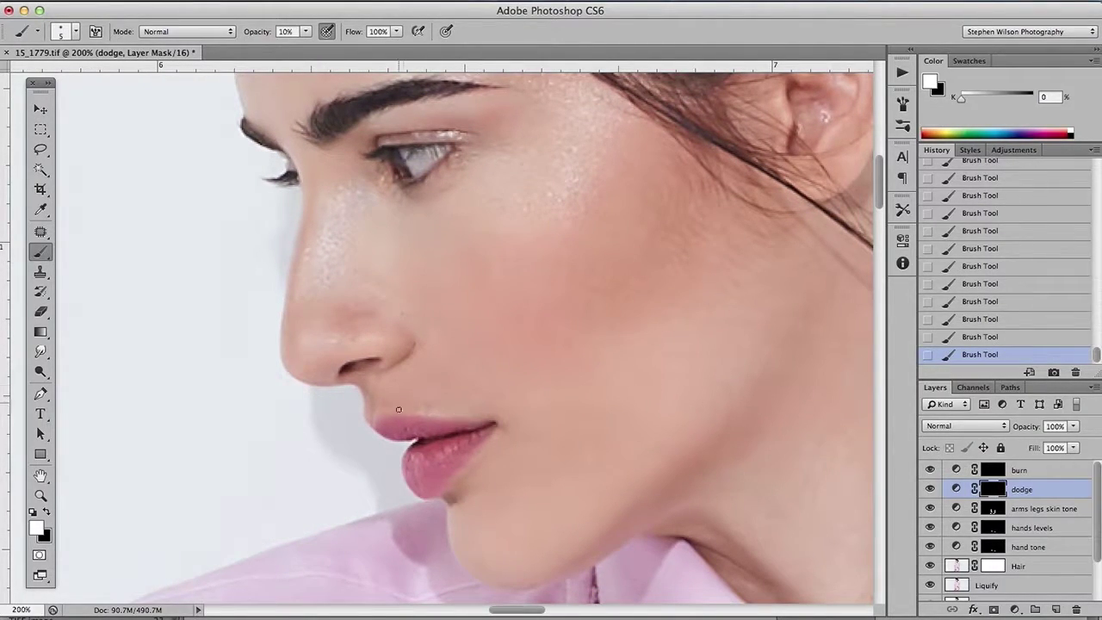
key(bracketright)
key(bracketright)
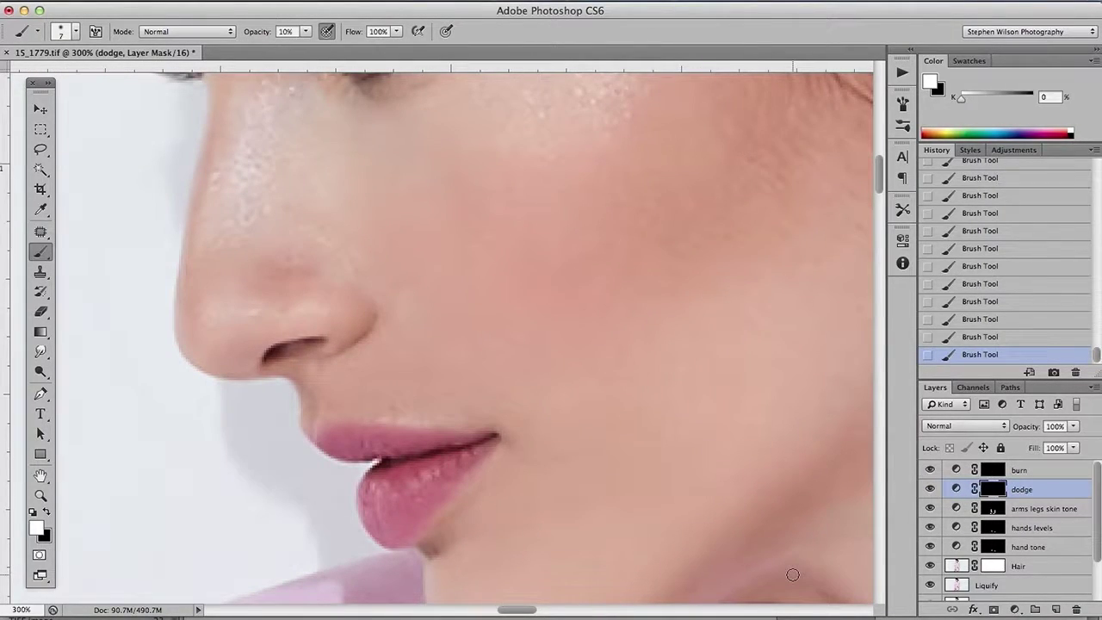
- Lighten uneven skin along the jaw and neck on the dodge mask with a white brush of 5 to 6 px
mouse_move(793, 574)
mouse_down()
mouse_move(534, 376)
mouse_move(316, 459)
mouse_up()
key(super+minus)
key(bracketleft)
key(bracketleft)
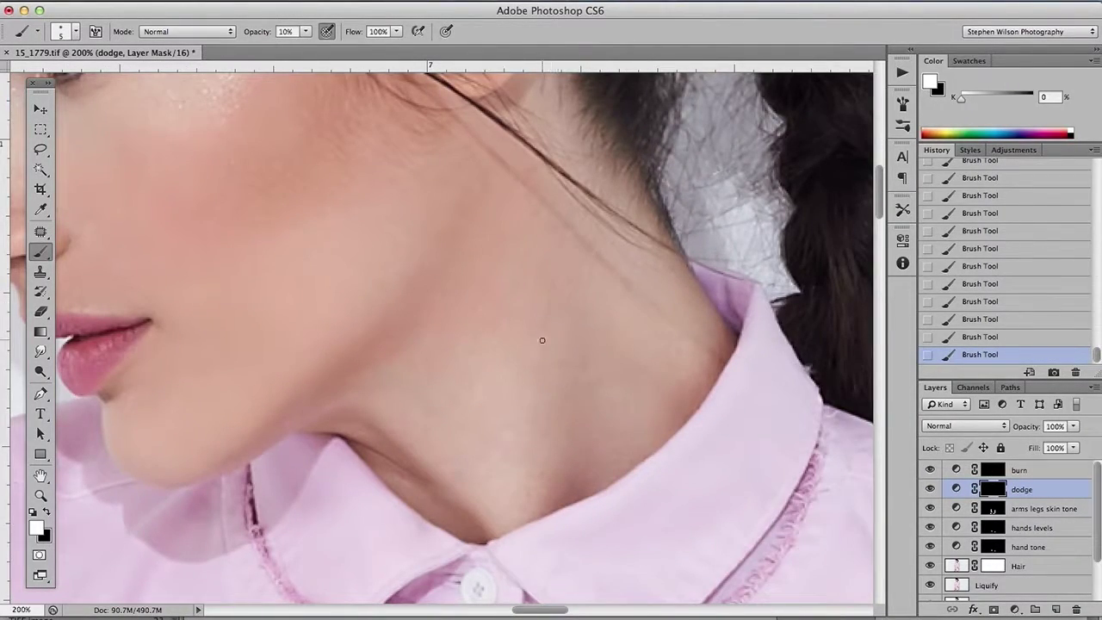
key(bracketright)
key(super+minus)
- Compare the dodge layer's effect and darken bright patches on the cheek on the burn mask with a white brush
click(990, 470)
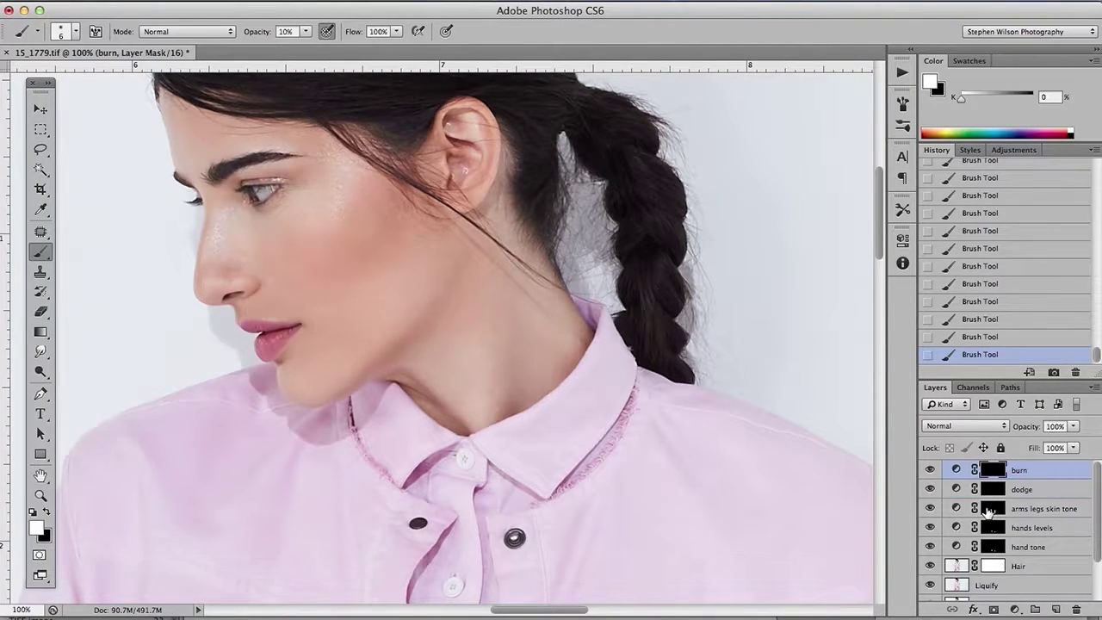
click(932, 488)
click(934, 485)
key(bracketright)
key(bracketright)
key(bracketright)
click(266, 281)
drag(380, 243, 411, 256)
click(267, 279)
- Refine the tone beside the nose and on the neck with a 9 px brush, and reactivate the burn mask
key(x)
click(269, 273)
key(x)
key(bracketright)
key(bracketright)
drag(505, 383, 489, 416)
click(938, 489)
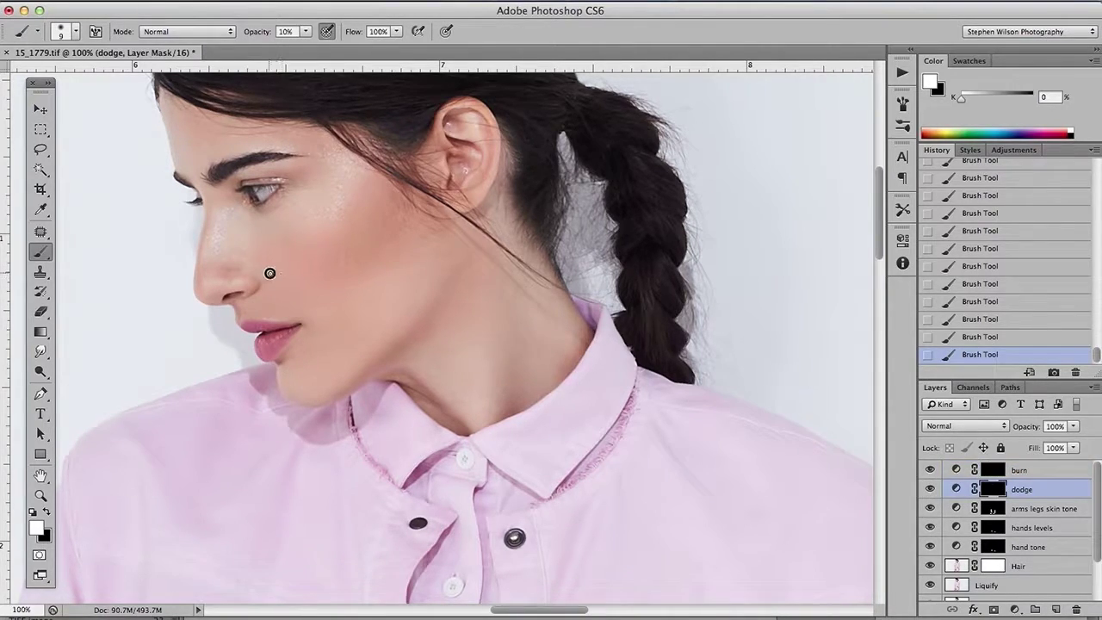
key(super+minus)
key(super+minus)
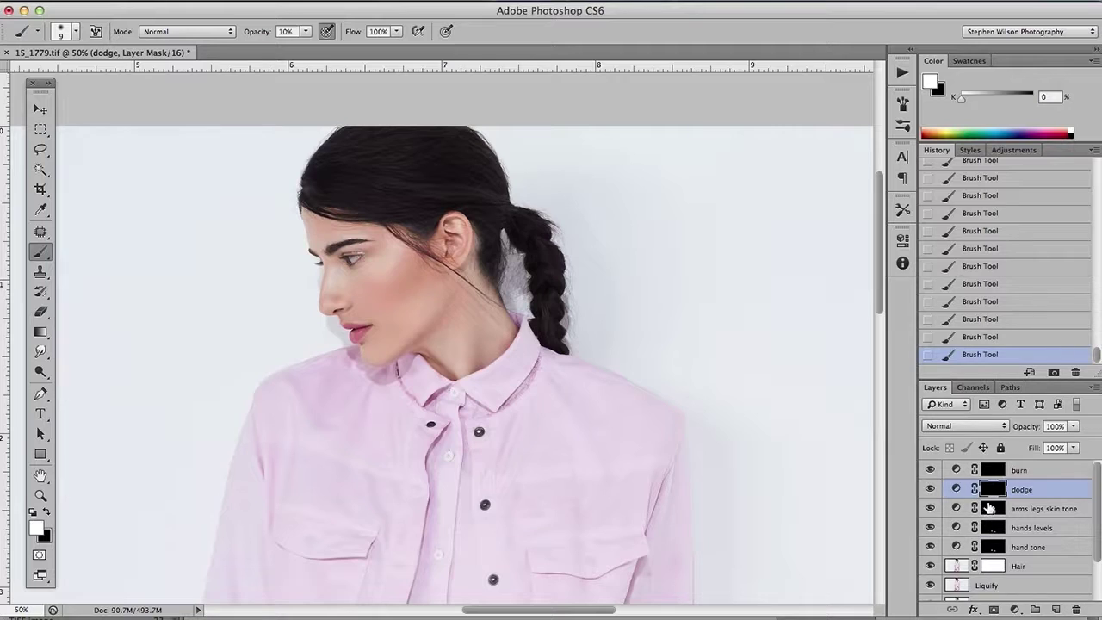
key(super+plus)
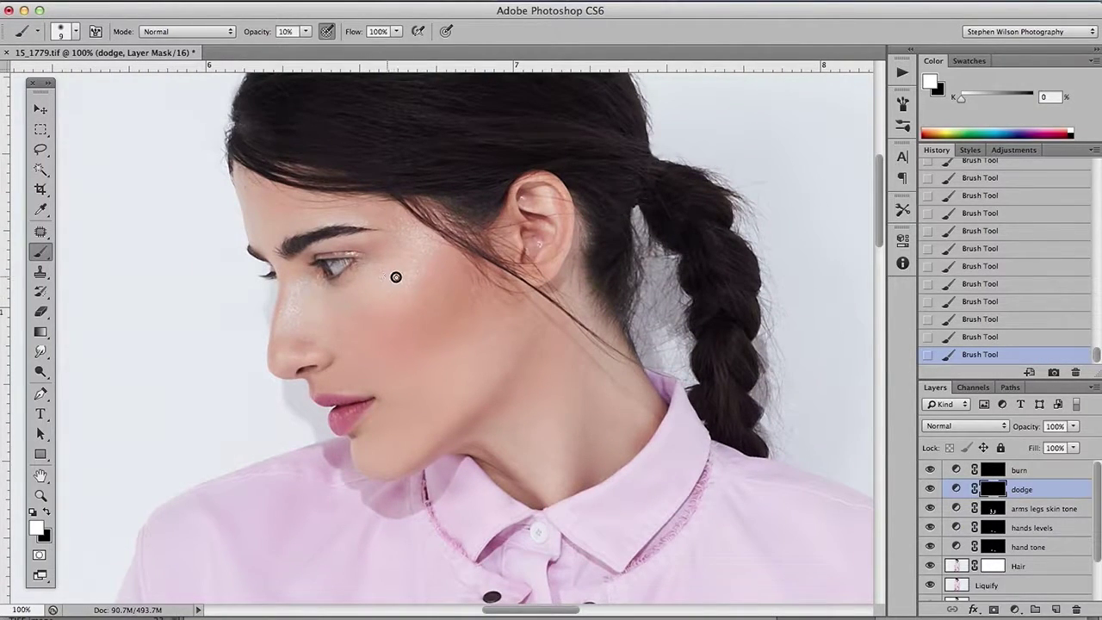
key(alt+bracketright)
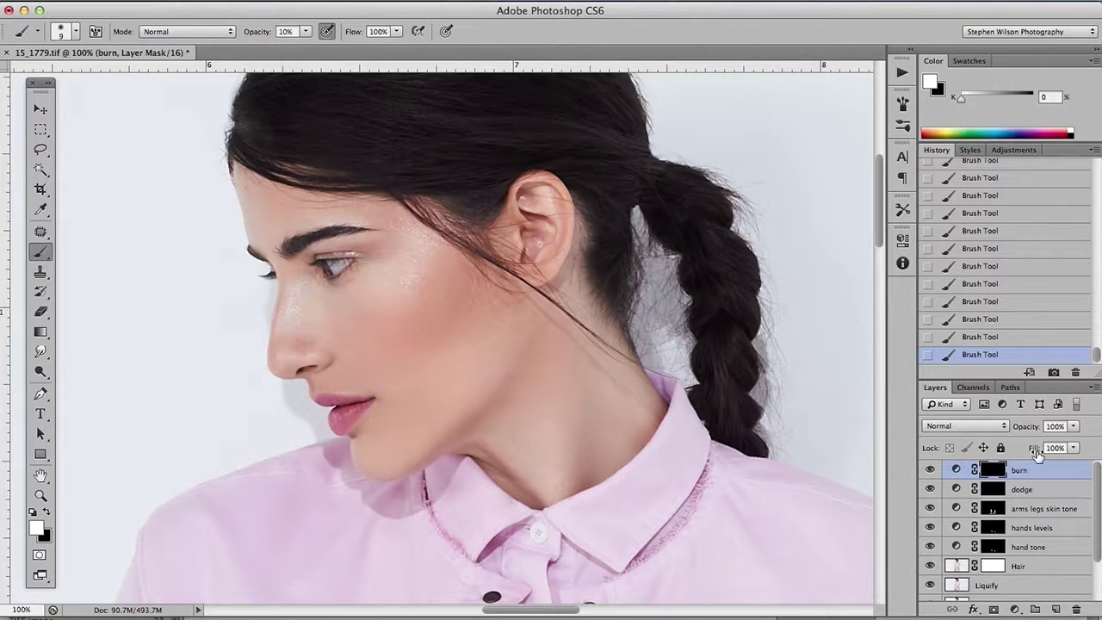
key(ctrl+minus)
key(ctrl+minus)
key(ctrl+minus)
key(ctrl+minus)
key(ctrl+minus)
shift+click(1037, 489)
click(992, 469)
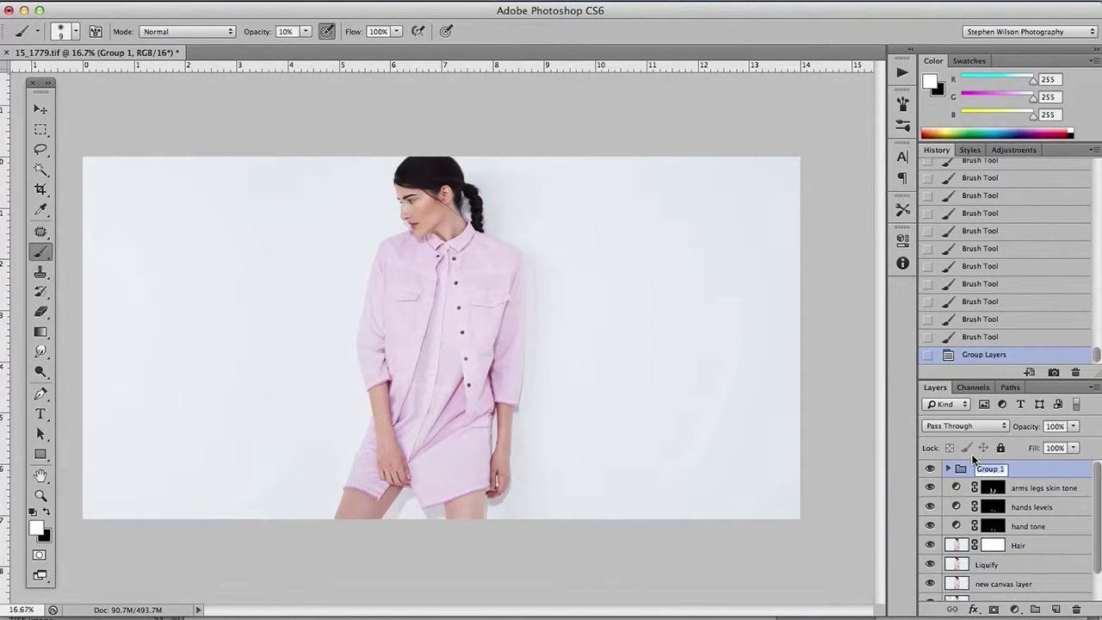
key(ctrl+1)
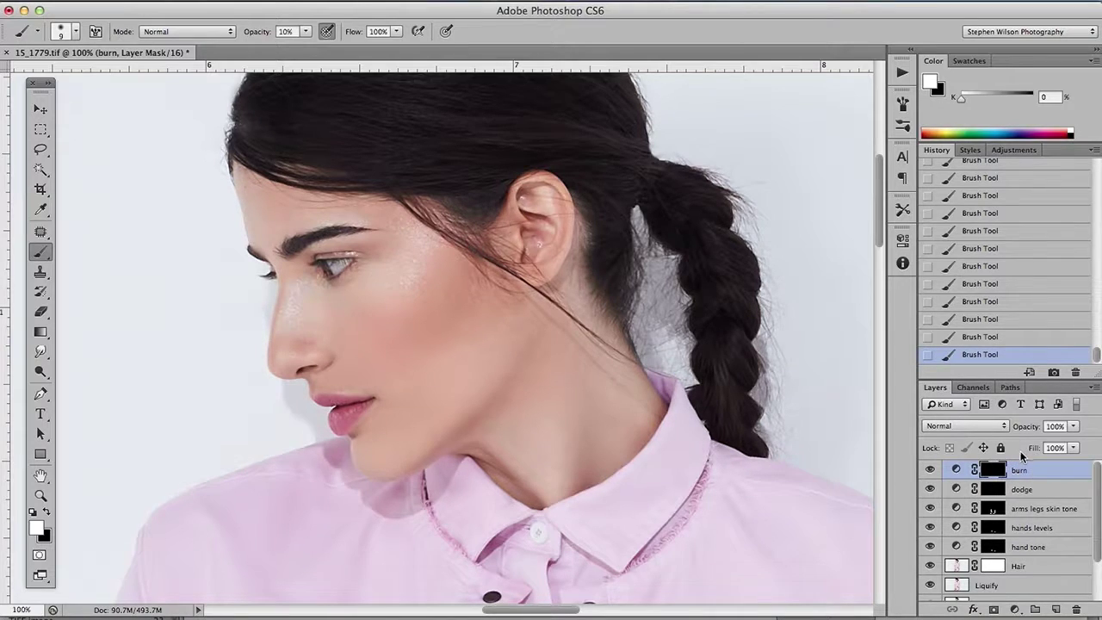
- Group the burn and dodge layers and name the group "face tone"
key(super+0)
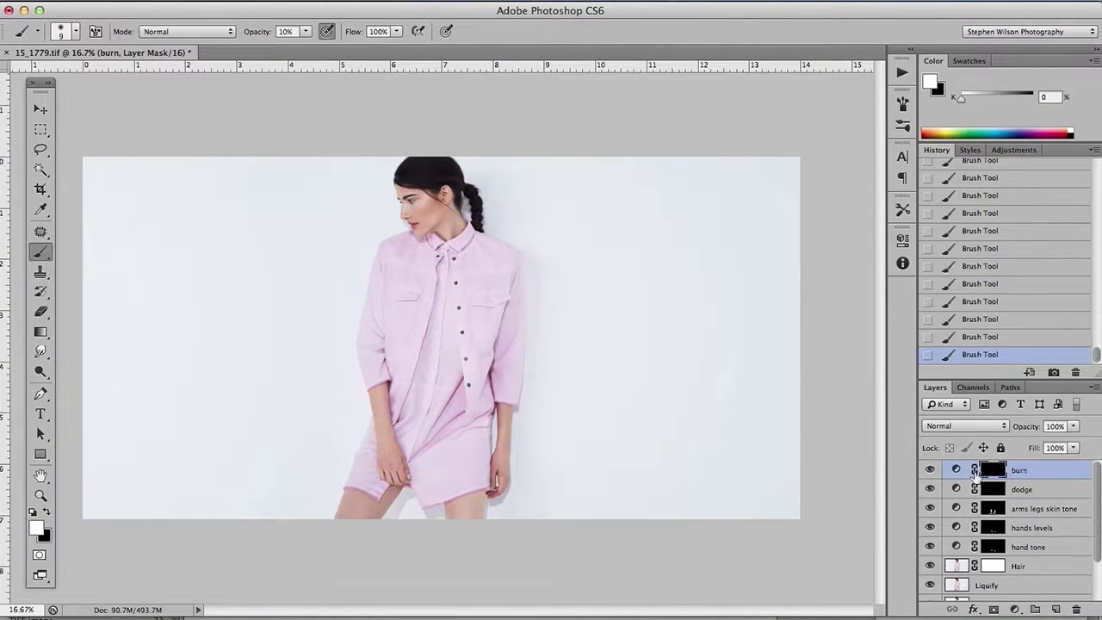
key(super+2)
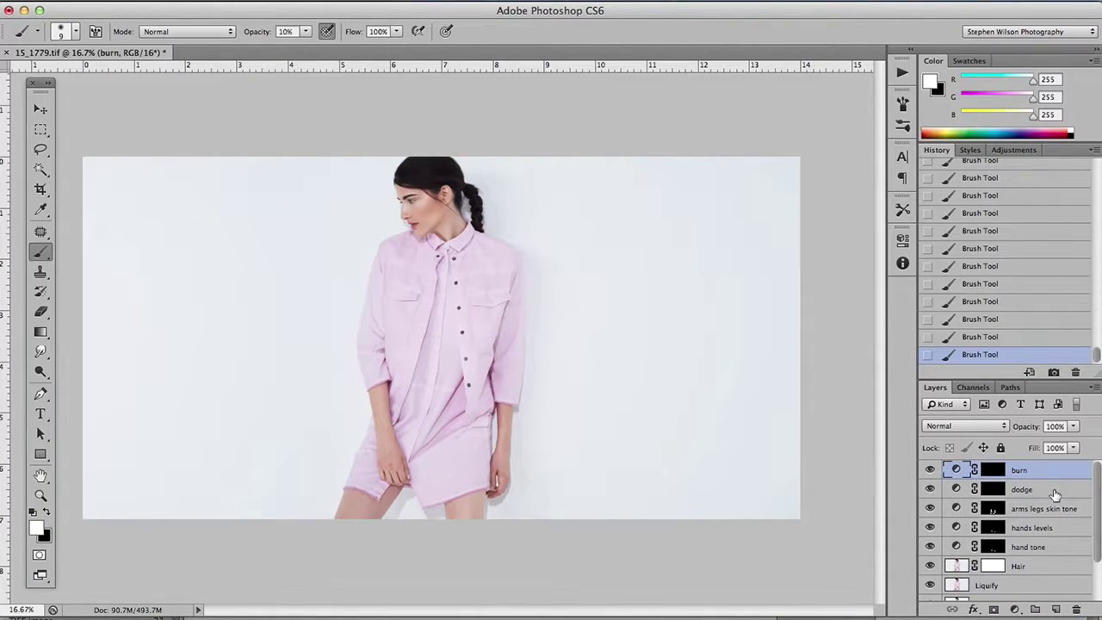
shift+click(1051, 490)
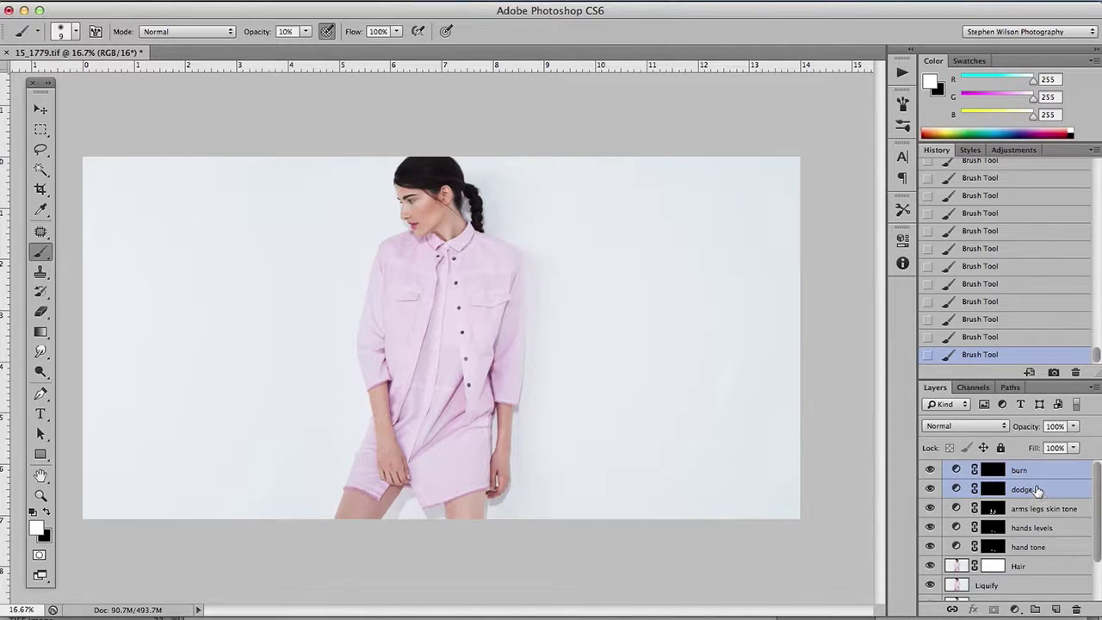
key(super+g)
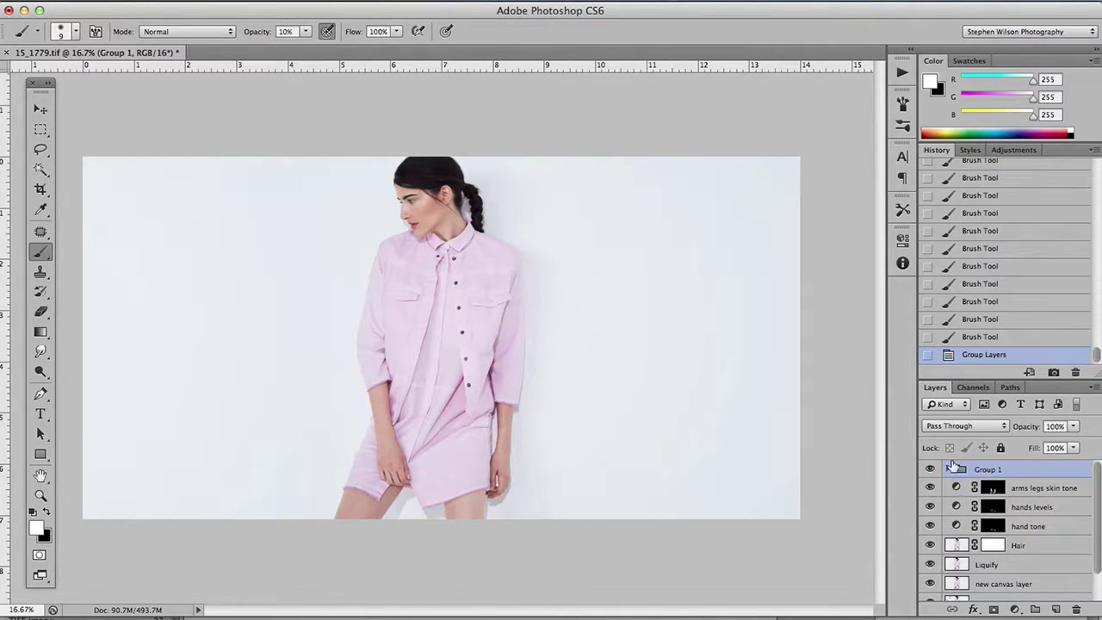
double_click(980, 468)
text(face tone)
key(Return)
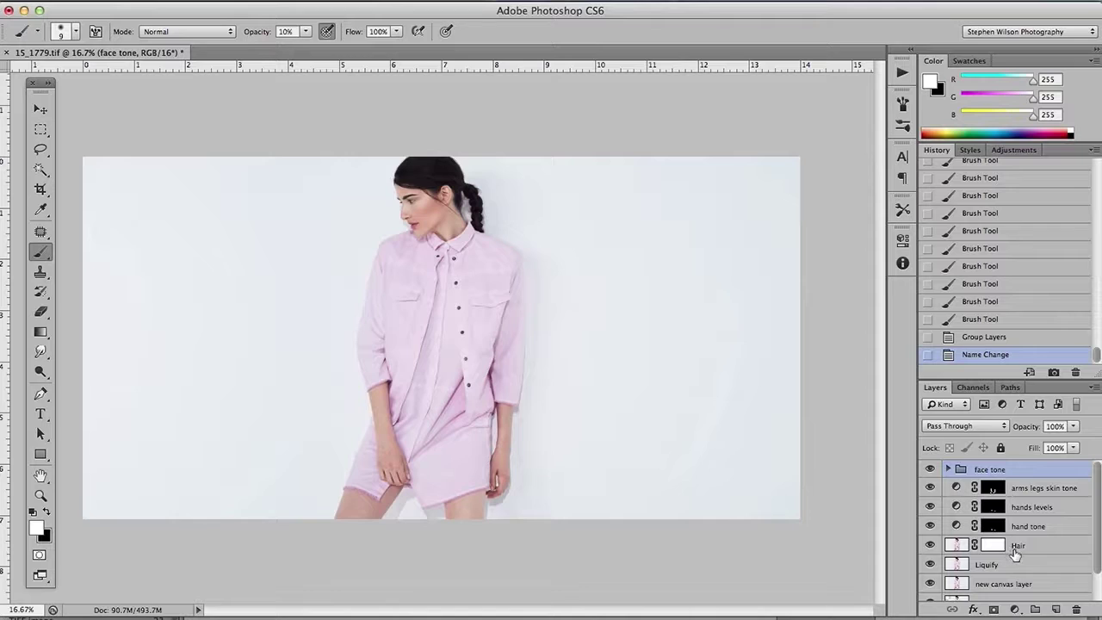
- Add a brightening Curves adjustment layer above the face tone group, and a second Curves layer on top of it
click(1015, 609)
click(1017, 461)
drag(780, 390, 781, 364)
click(868, 230)
click(1015, 609)
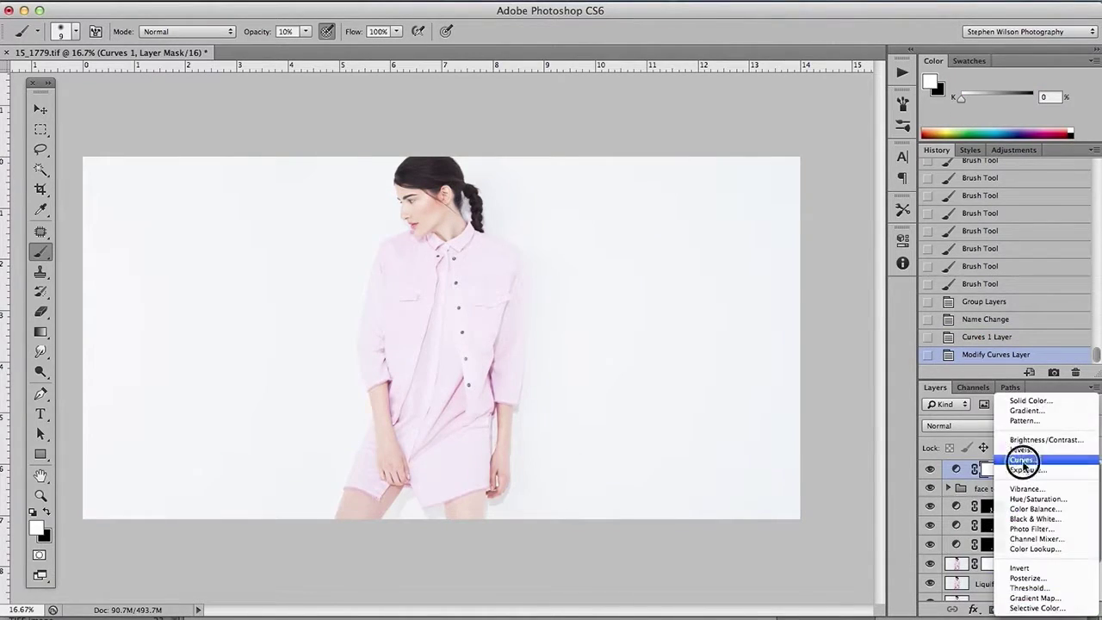
click(1023, 459)
- Name the lower Curves layer "dodge" and the upper one "burn", and invert their masks to black
double_click(1021, 489)
text(dodge)
key(Return)
double_click(1021, 470)
text(burn)
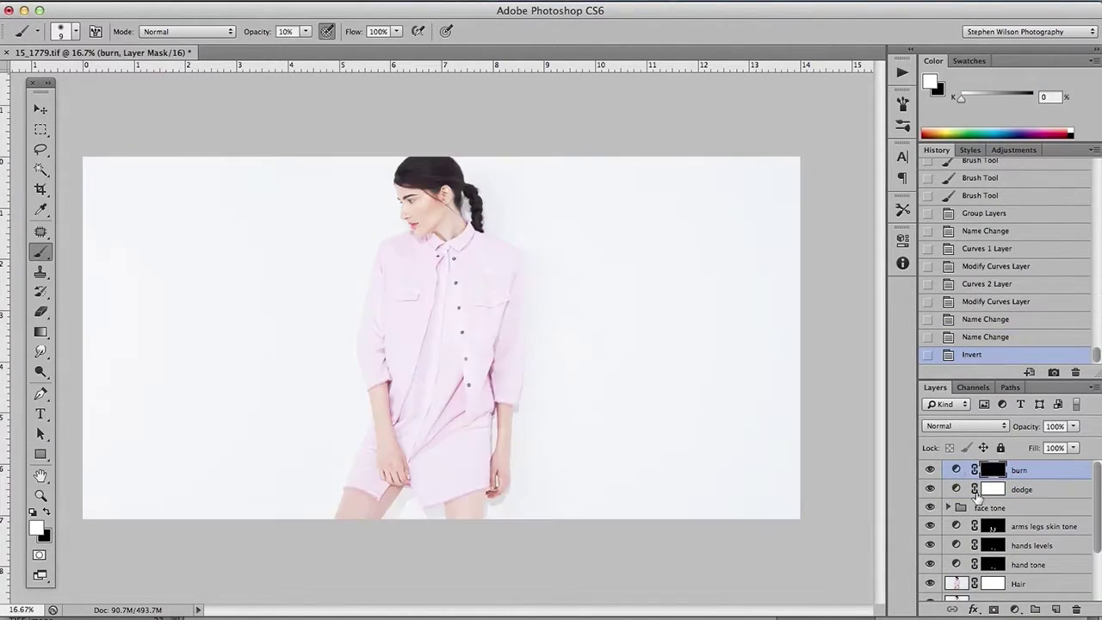
- Group the new dodge and burn layers and name the group "arms legs tone"
key(super+equal)
key(super+equal)
key(super+equal)
key(super+equal)
scroll(473, 345, down, 3)
text(arm)
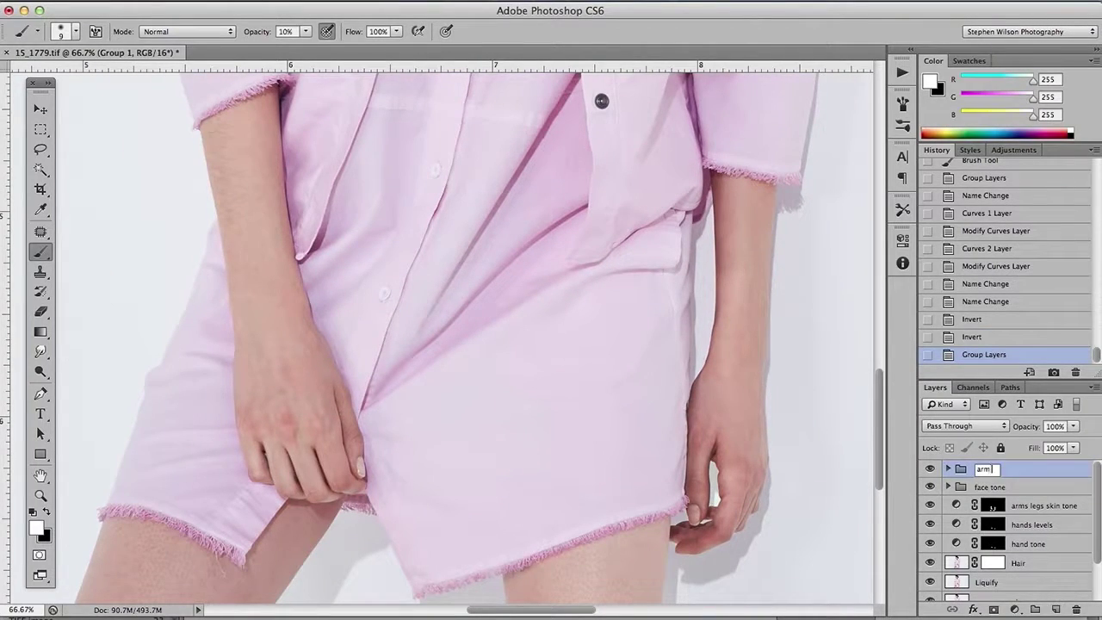
text(s legs tone)
key(Return)
- Lighten dark patches on the back of the front hand on the dodge mask inside the arms legs tone group
click(947, 469)
click(1012, 507)
super+click(259, 402)
super+click(259, 402)
drag(335, 337, 353, 322)
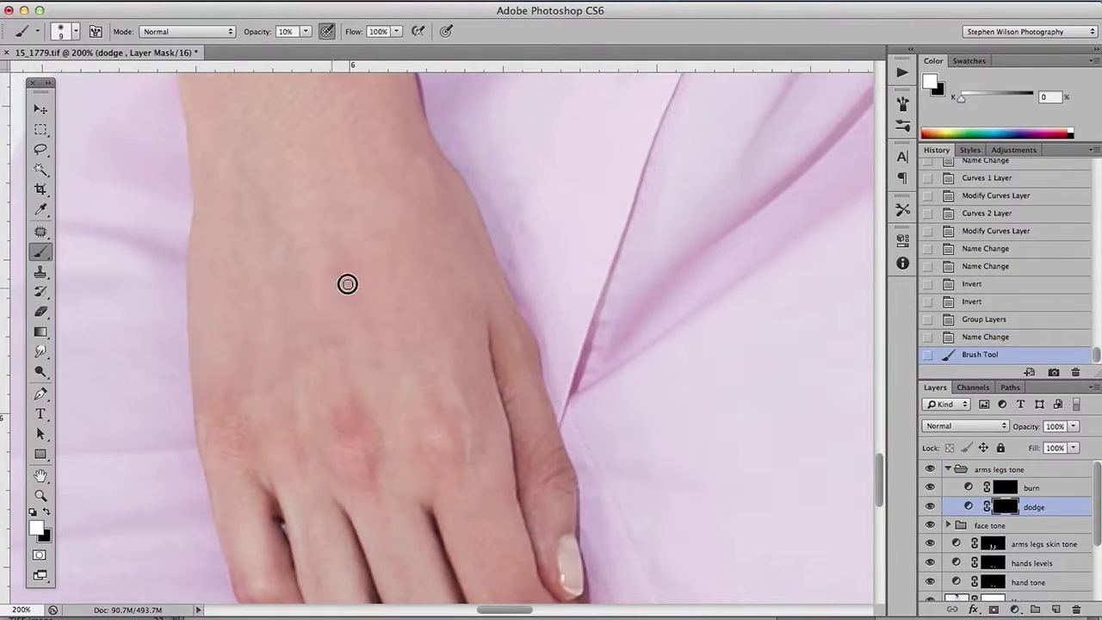
click(337, 270)
- Lighten uneven areas along the front forearm and wrist on the dodge mask with a 10 px brush
key(super+minus)
drag(352, 144, 384, 263)
key(bracketright)
drag(401, 155, 416, 284)
click(418, 366)
drag(428, 554, 418, 424)
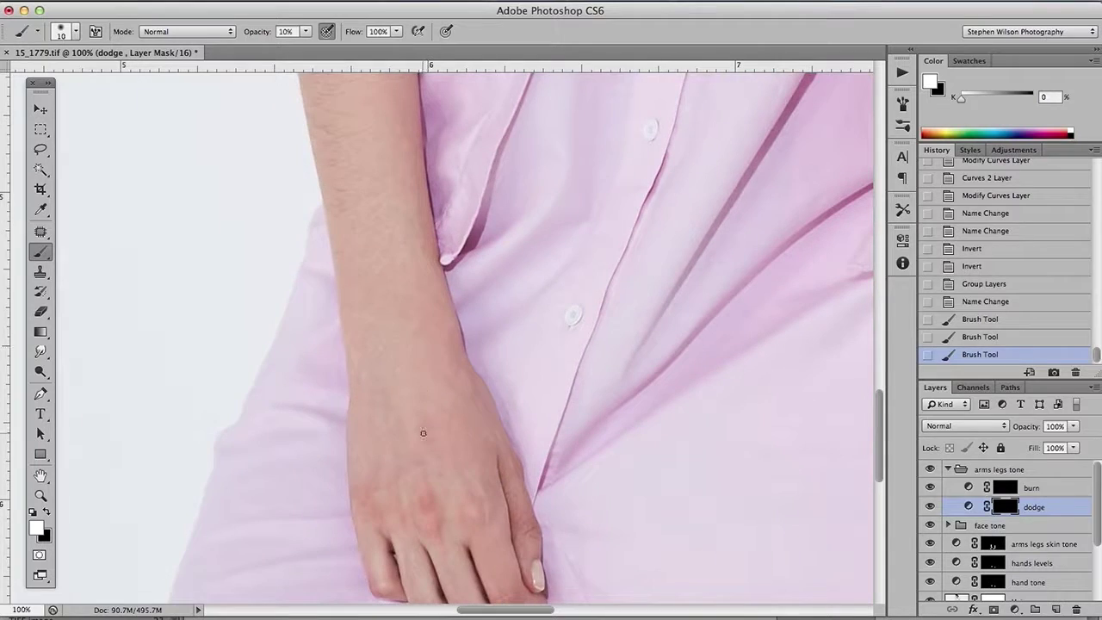
- Dab white over the reddish knuckles of the front hand on the dodge mask to lighten them
click(437, 479)
click(421, 506)
click(421, 506)
click(425, 504)
click(430, 502)
click(422, 501)
click(379, 502)
click(368, 502)
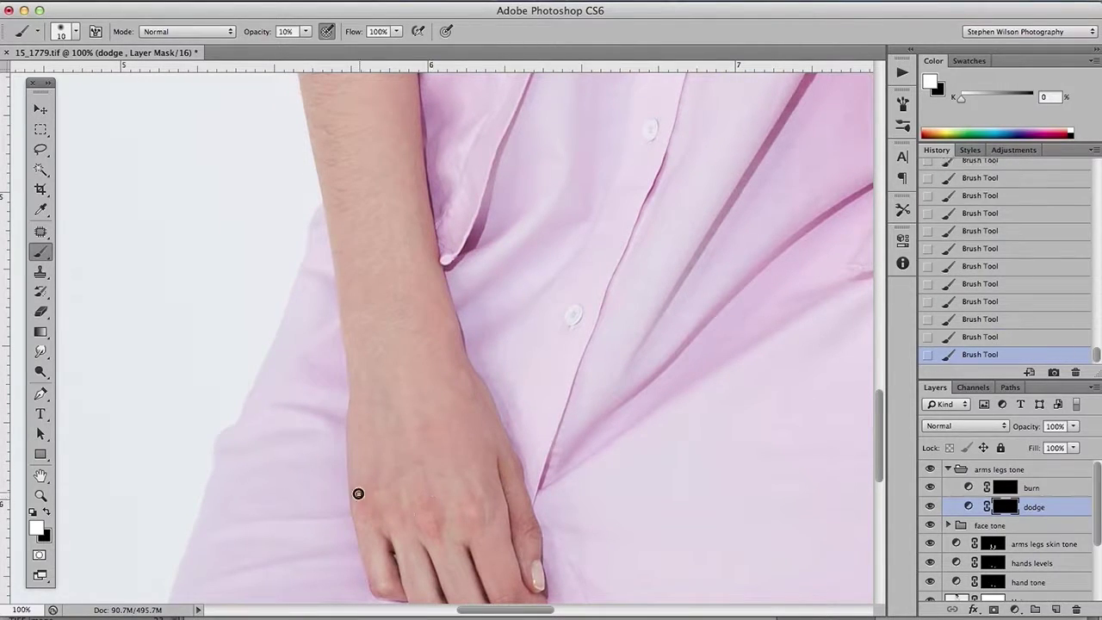
- Lighten blotchy skin on the thigh below the front hand on the dodge mask with a larger white brush
mouse_move(494, 523)
mouse_down()
mouse_move(471, 373)
mouse_move(529, 223)
mouse_up()
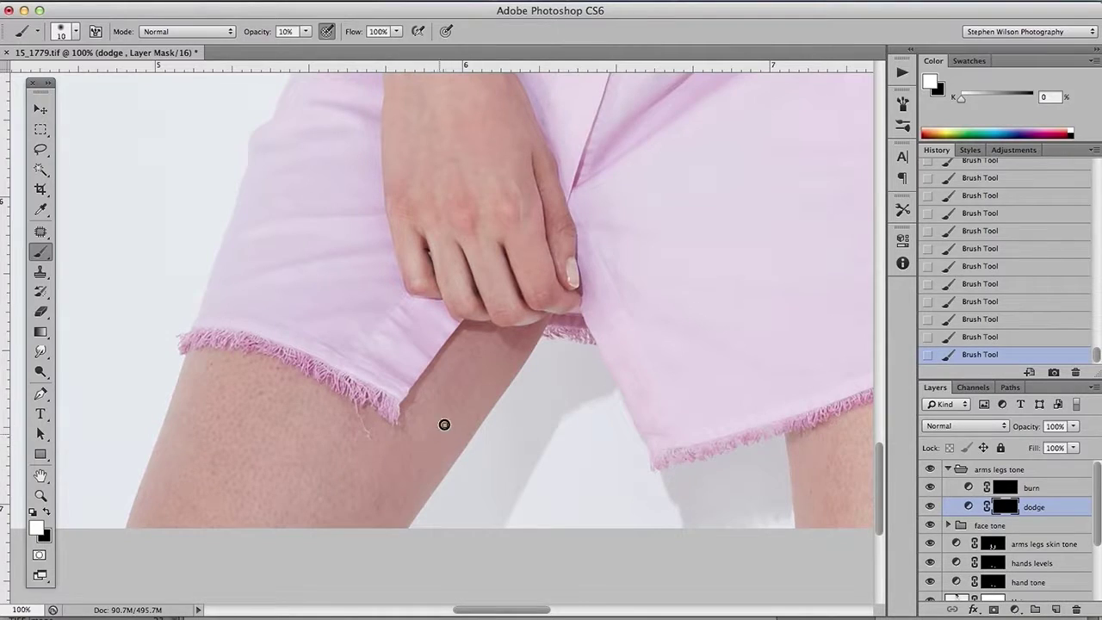
key(bracketright)
key(bracketright)
key(bracketright)
key(bracketleft)
click(353, 414)
click(270, 417)
- Lighten blotchy skin on the other thigh on the dodge mask
drag(603, 456, 319, 427)
click(669, 500)
click(561, 471)
click(548, 503)
click(579, 447)
- Lighten uneven skin on the hanging hand and forearm on the dodge mask with a 10 px brush
key(bracketleft)
key(bracketleft)
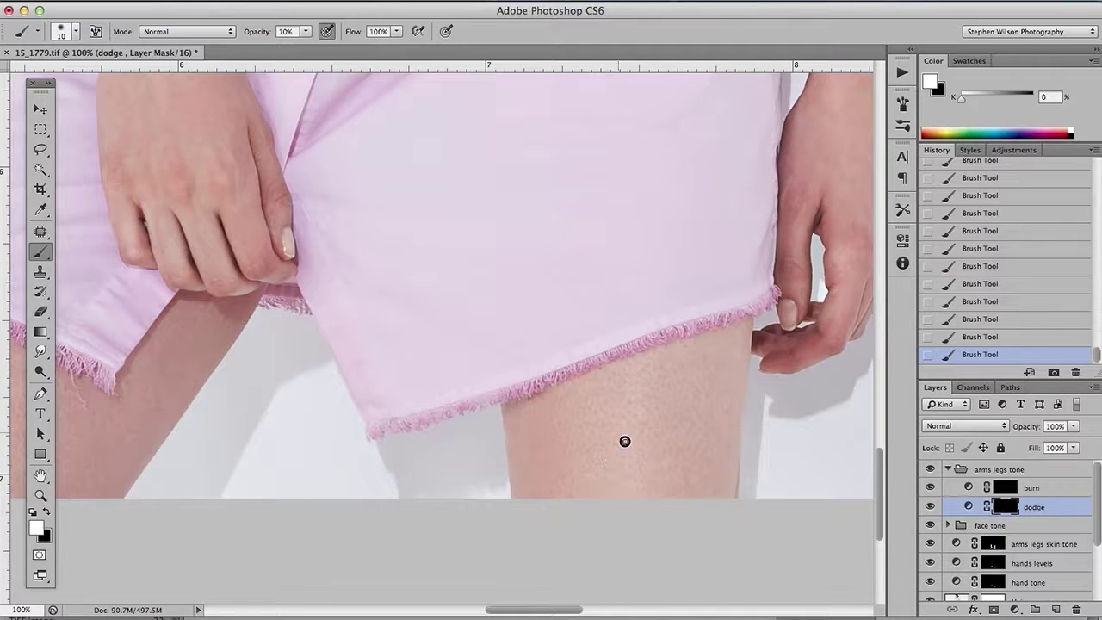
scroll(645, 315, up, 3)
scroll(644, 315, right, 3)
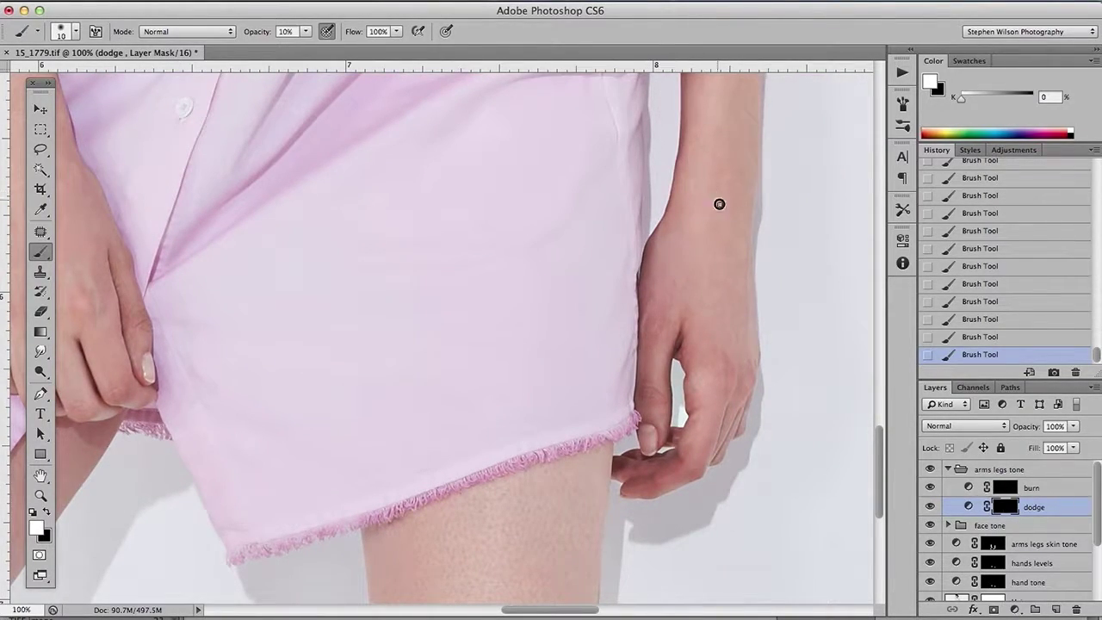
scroll(749, 197, up, 3)
scroll(750, 197, right, 1)
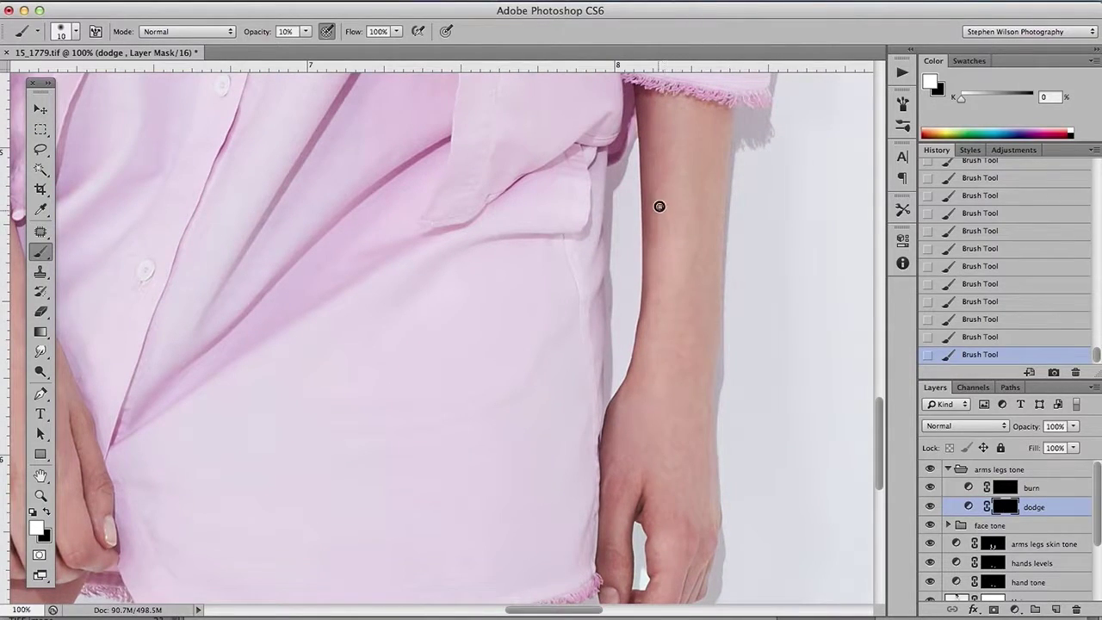
click(697, 191)
drag(667, 301, 686, 77)
- Darken light patches on the front forearm and hand on the arms legs tone burn mask with a 10 px brush
click(992, 482)
mouse_move(103, 95)
mouse_down()
mouse_move(467, 278)
mouse_move(443, 217)
mouse_up()
click(386, 213)
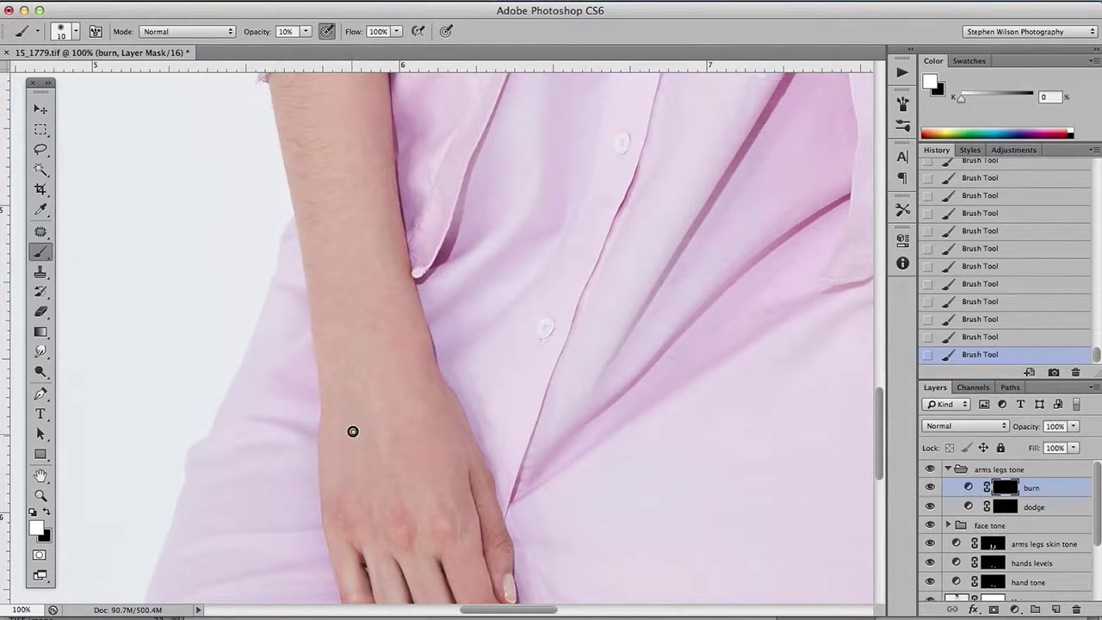
- Darken light patches on both thighs on the burn mask with a white brush of 20 to 15 px
key(bracketright)
drag(409, 426, 476, 78)
key(bracketleft)
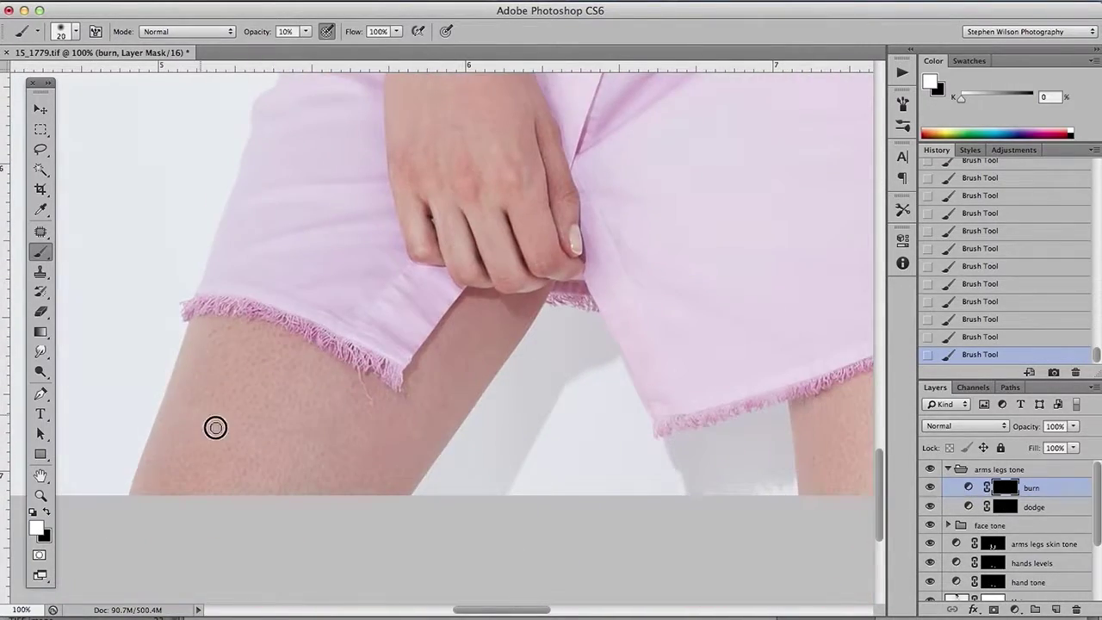
drag(729, 424, 646, 415)
key(bracketleft)
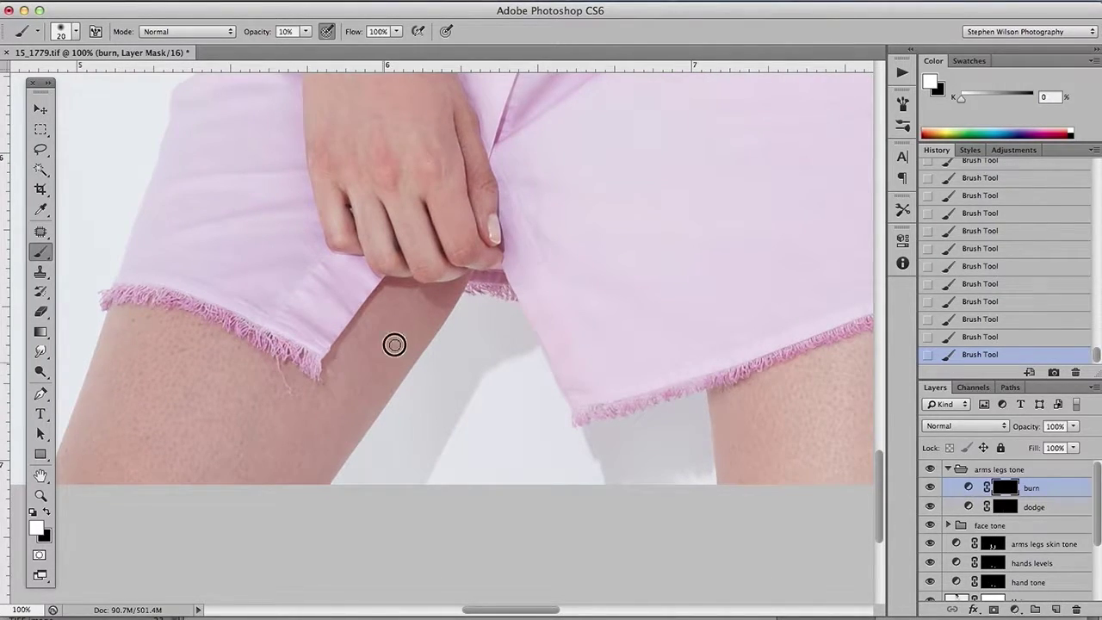
scroll(374, 376, down, 2)
scroll(374, 376, right, 5)
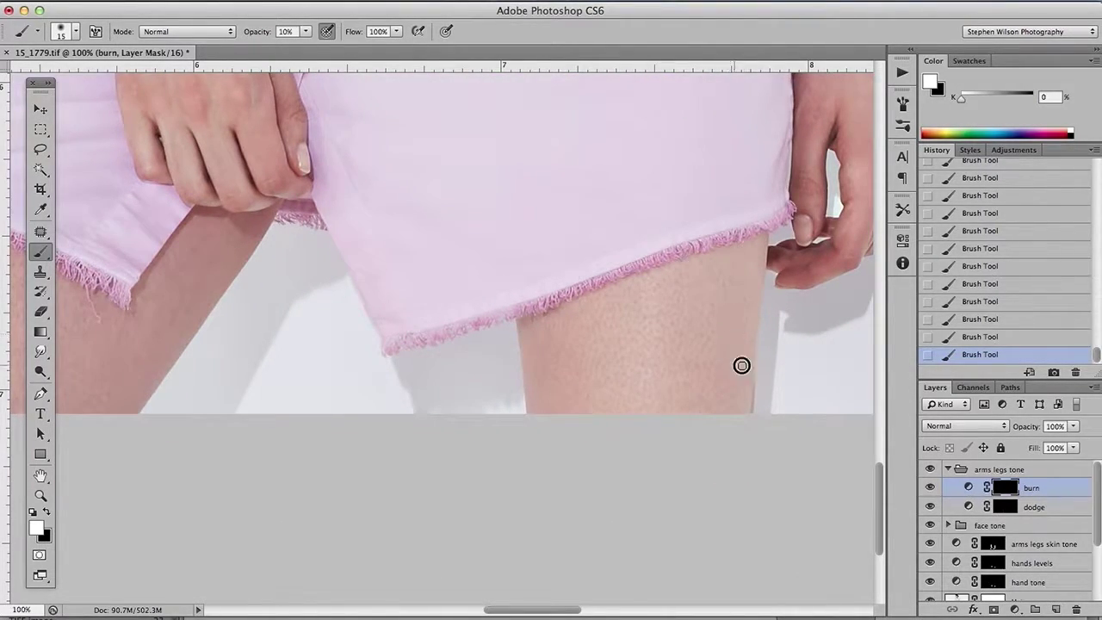
- Darken light patches on the hanging forearm and hand on the burn mask, reducing the brush to 9 px
scroll(720, 353, right, 4)
scroll(706, 386, up, 10)
key(bracketleft)
key(bracketleft)
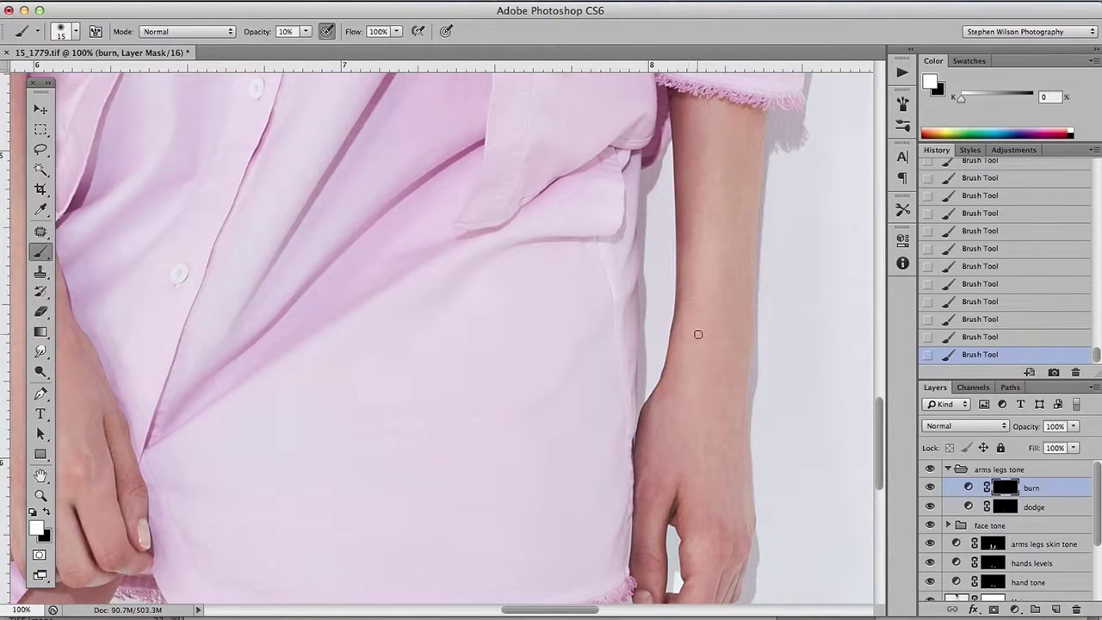
- Compare the whole figure with and without the arms and legs dodge layer, and collapse the arms legs tone group
key(super+minus)
key(super+minus)
key(super+minus)
key(super+minus)
click(935, 507)
click(935, 507)
key(super+minus)
key(super+plus)
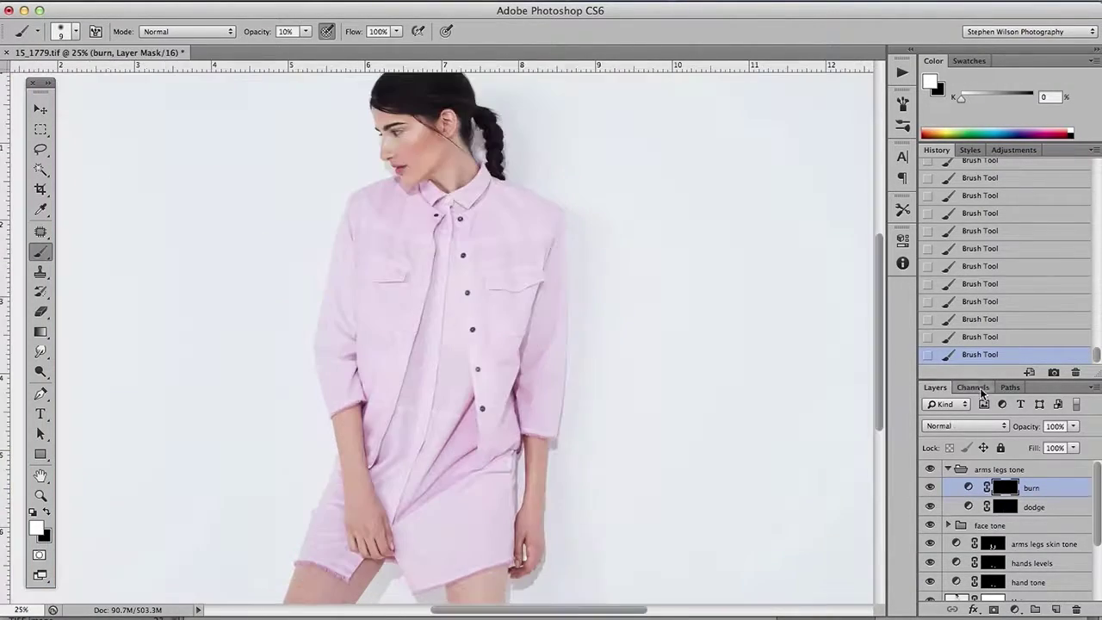
click(948, 469)
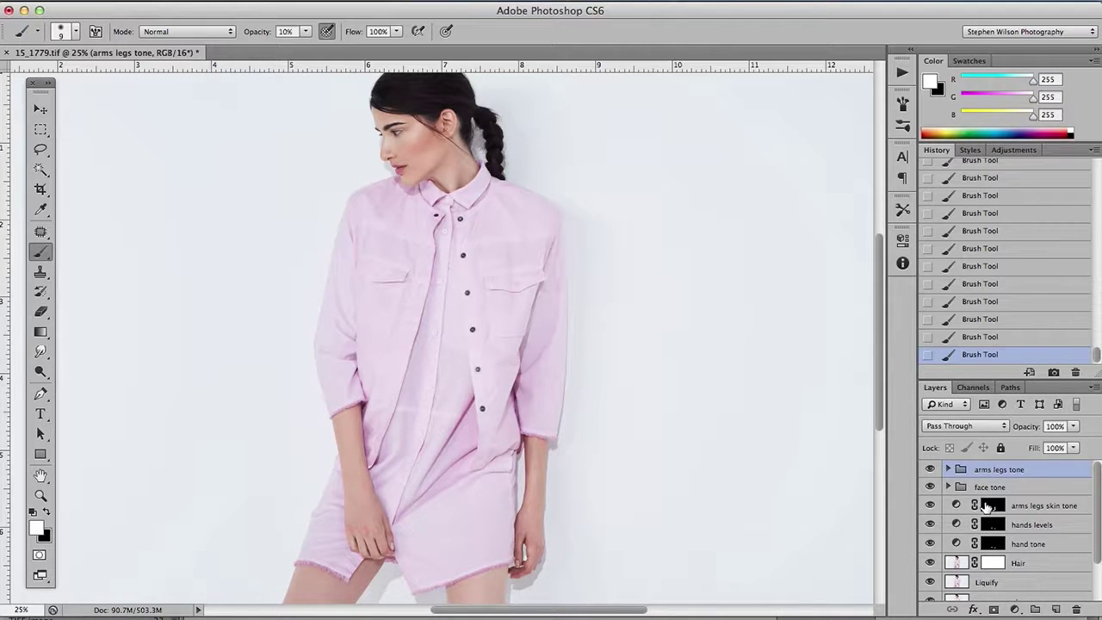
- Add two Curves adjustment layers above the arms legs tone group and adjust their curves
click(1015, 609)
click(1021, 459)
drag(785, 388, 784, 410)
click(858, 231)
click(1016, 610)
click(1021, 459)
click(859, 230)
- Invert the masks of both new Curves layers to black
key(super+i)
click(1021, 485)
key(super+i)
- Rename the lower new Curves layer "Dodge All" and the upper one "Brun All"
double_click(1025, 470)
text(burn)
double_click(1025, 489)
text(Dodge All)
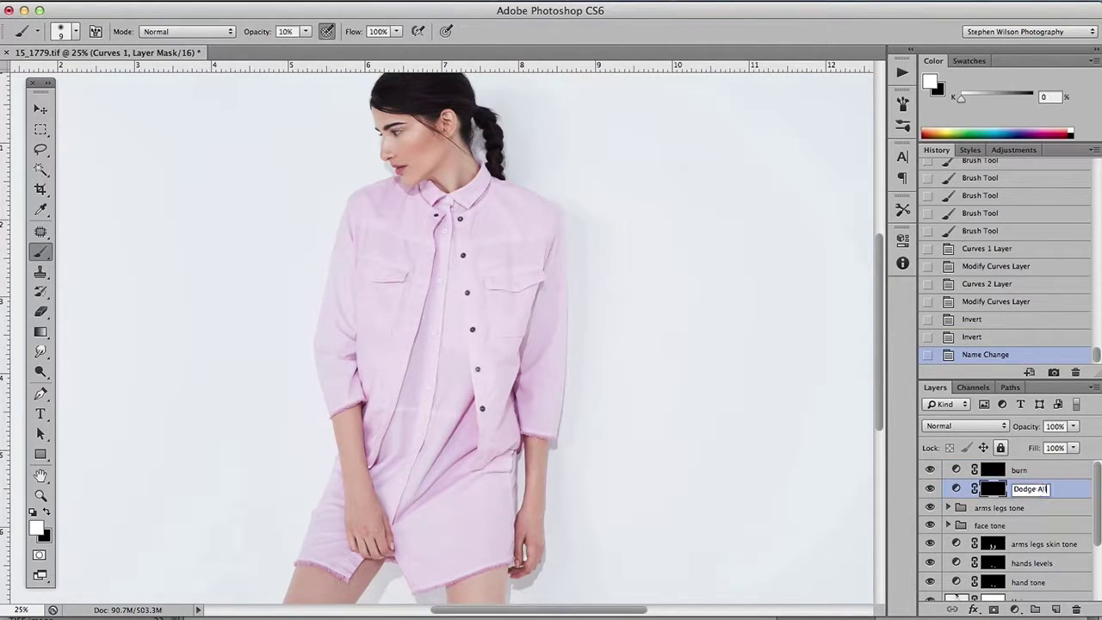
text(All)
key(Return)
- Lighten uneven skin around the eye and upper cheek on the Dodge All mask with a white brush of about 8 px
click(1028, 489)
key(super+plus)
key(super+plus)
key(super+plus)
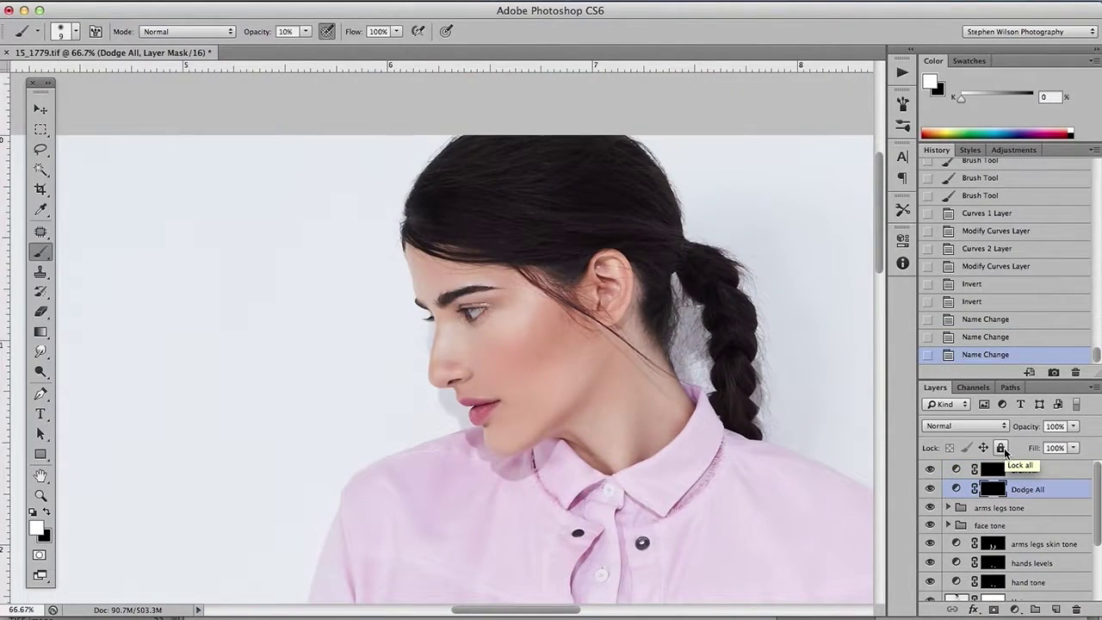
key(super+plus)
key(super+plus)
drag(634, 355, 728, 415)
drag(592, 301, 659, 291)
mouse_move(659, 291)
mouse_down()
mouse_move(615, 340)
mouse_move(609, 334)
mouse_up()
key(bracketleft)
key(bracketright)
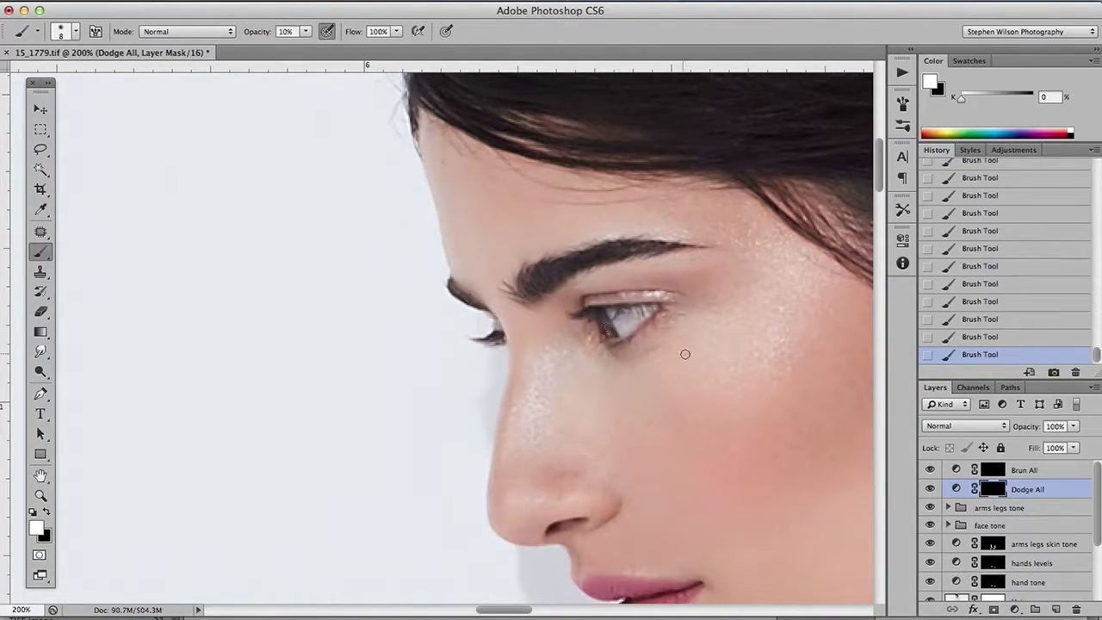
- Lighten the lips on the Dodge All mask with a white brush of about 7 px at 10% opacity
key(ctrl+minus)
key(ctrl+plus)
key(bracketright)
key(bracketright)
key(bracketright)
key(bracketleft)
key(bracketleft)
key(bracketleft)
key(bracketleft)
scroll(630, 569, down, 3)
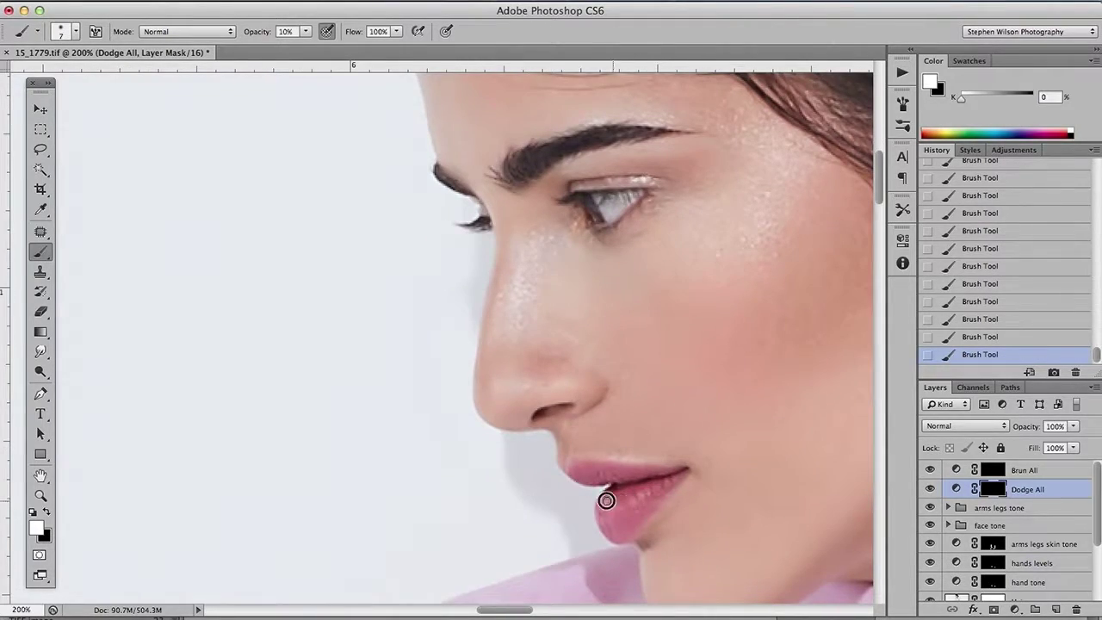
- Lighten the hair highlights across the crown on the Dodge All mask with a white brush of about 35 px
key(ctrl+minus)
key(bracketright)
key(bracketright)
key(bracketright)
key(bracketright)
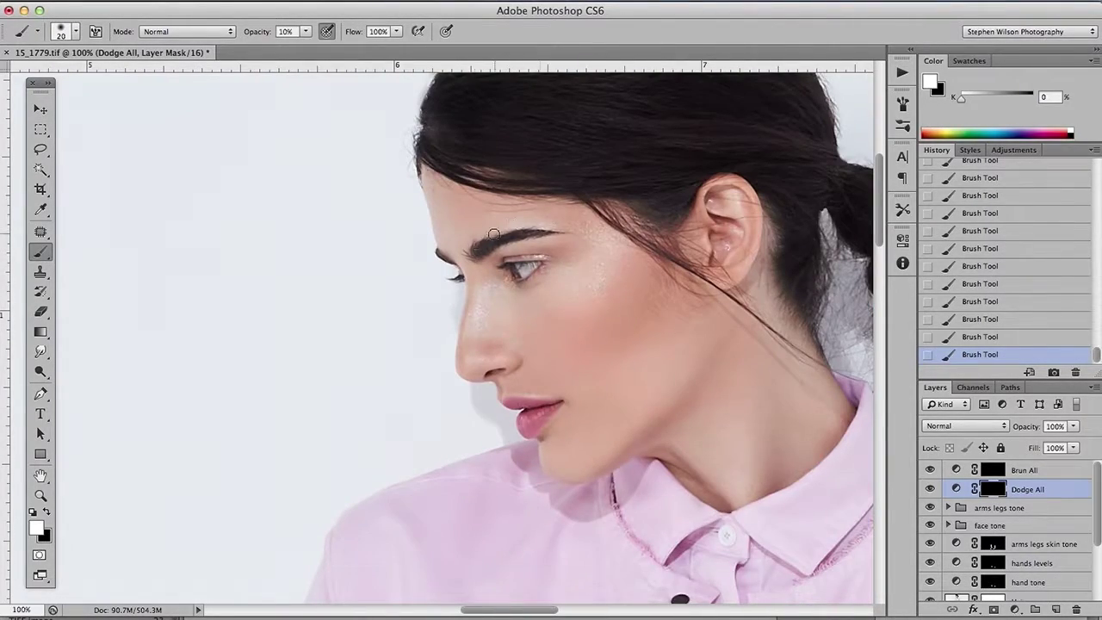
key(bracketright)
scroll(680, 284, up, 3)
scroll(680, 284, right, 3)
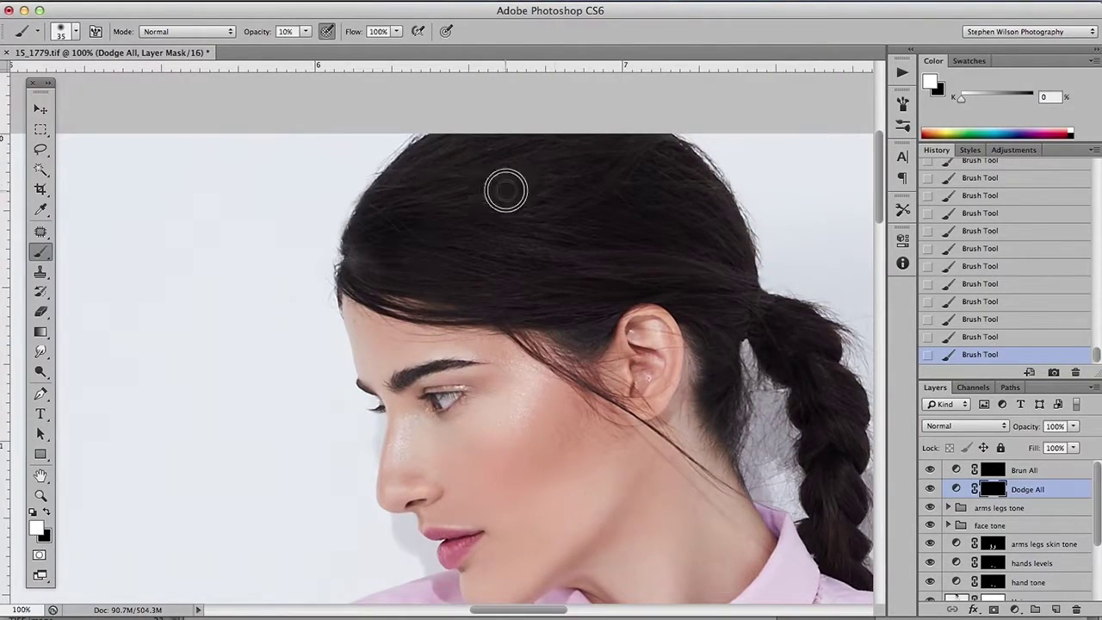
- Lighten the highlights along the braid and nearby hair with a white brush of about 35 to 60 px
scroll(826, 439, down, 3)
scroll(827, 439, right, 3)
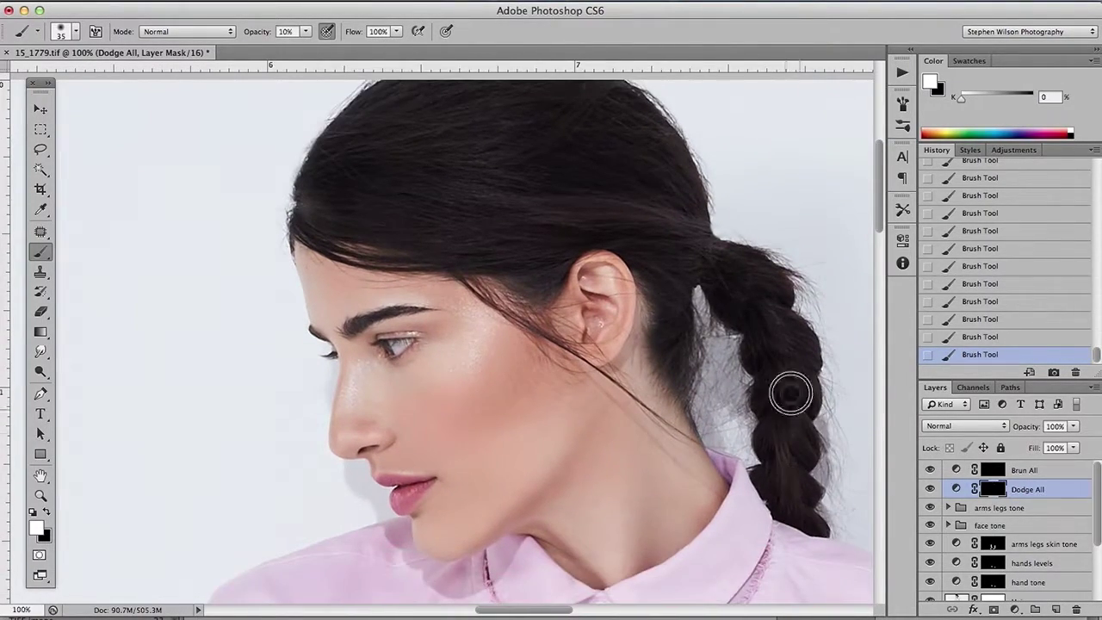
drag(736, 409, 711, 308)
key(bracketright)
key(bracketright)
key(bracketright)
key(bracketright)
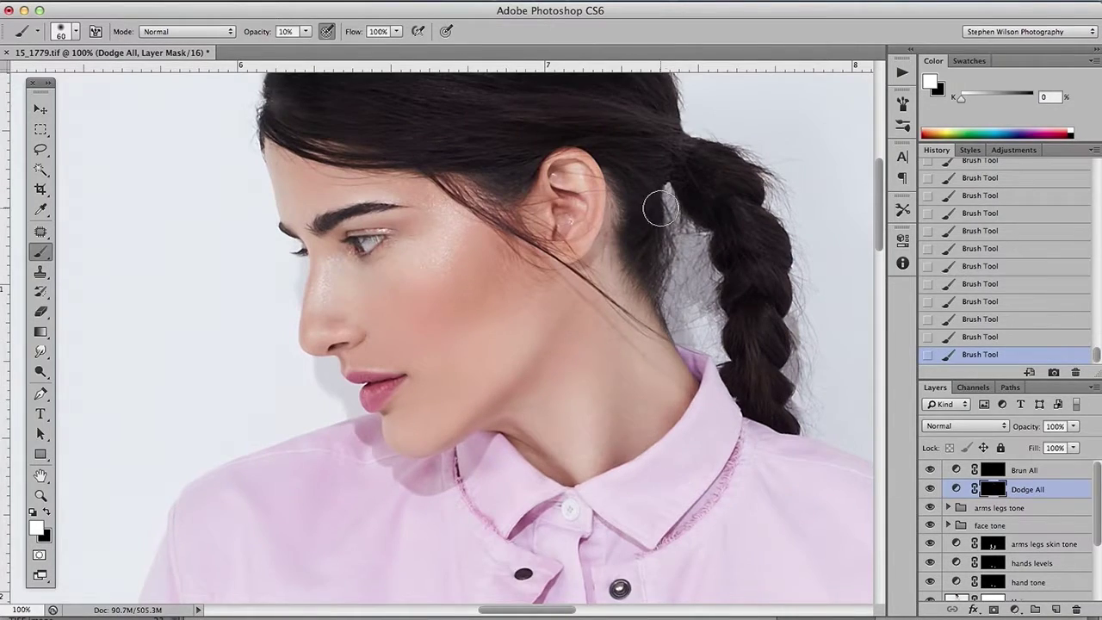
- Lighten the collar, shoulders and upper shirt on the Dodge All mask with a white brush of about 80 px
key(super+minus)
key(super+minus)
key(super+minus)
key(super+minus)
key(super+plus)
key(super+plus)
key(super+plus)
drag(617, 483, 638, 338)
key(bracketright)
key(bracketright)
drag(753, 266, 643, 308)
drag(371, 422, 487, 393)
key(super+minus)
key(super+minus)
key(super+minus)
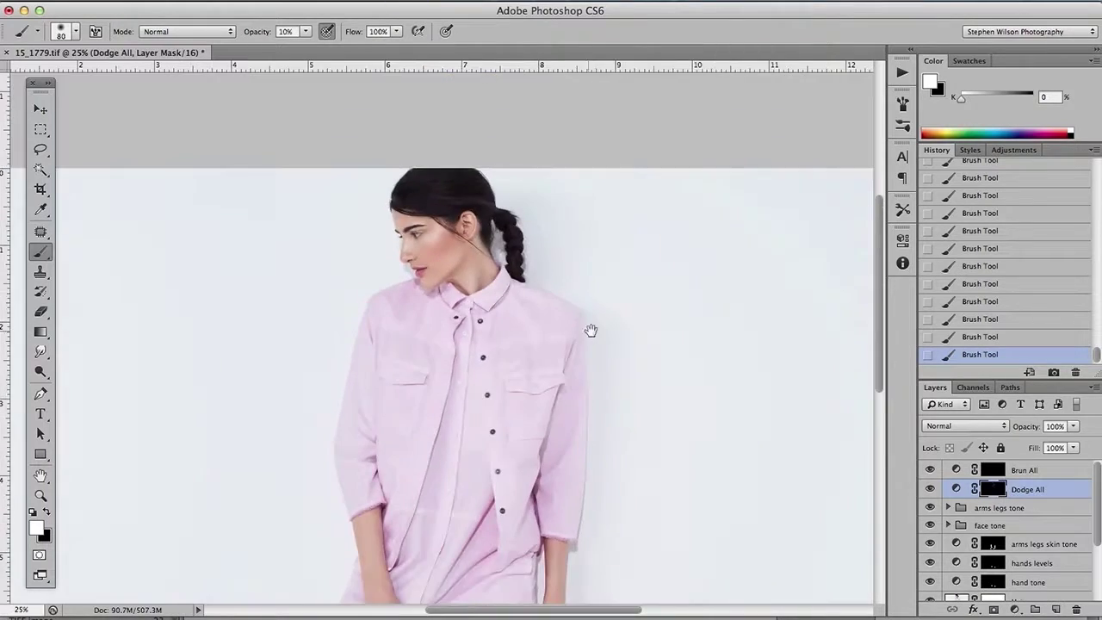
- Lighten the shirt front and lower folds of the garment with a white brush of about 150 px
drag(490, 293, 490, 169)
key(bracketright)
key(bracketright)
key(bracketright)
key(bracketright)
key(bracketright)
key(bracketright)
drag(443, 439, 466, 351)
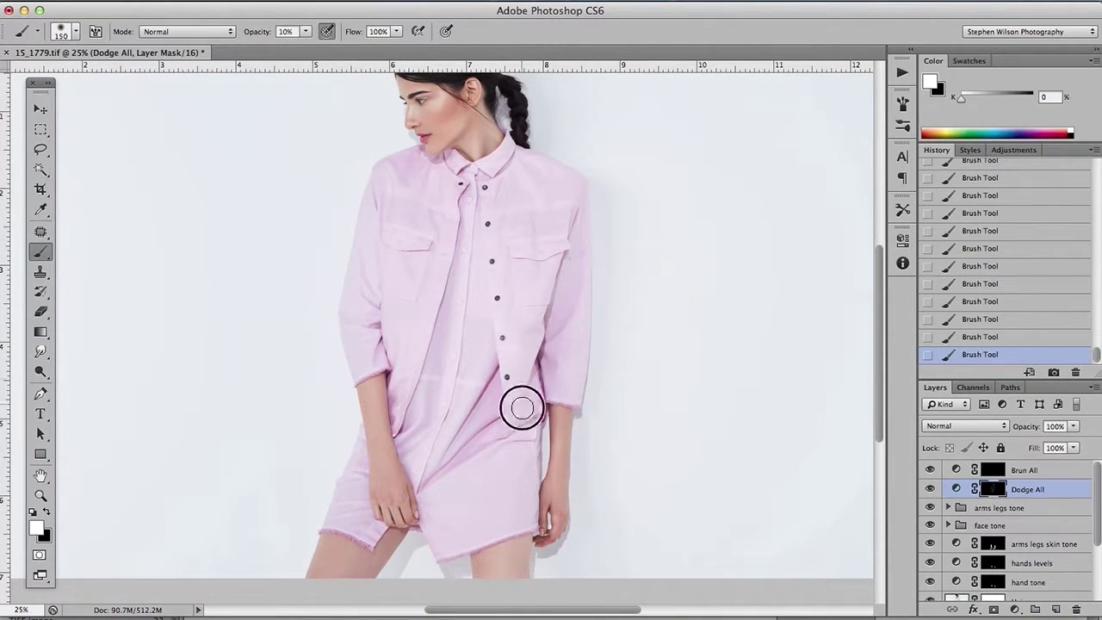
- Lighten the hands and the nearby lower garment on the Dodge All mask with a white brush of about 90 px
key(bracketleft)
key(bracketleft)
key(super+plus)
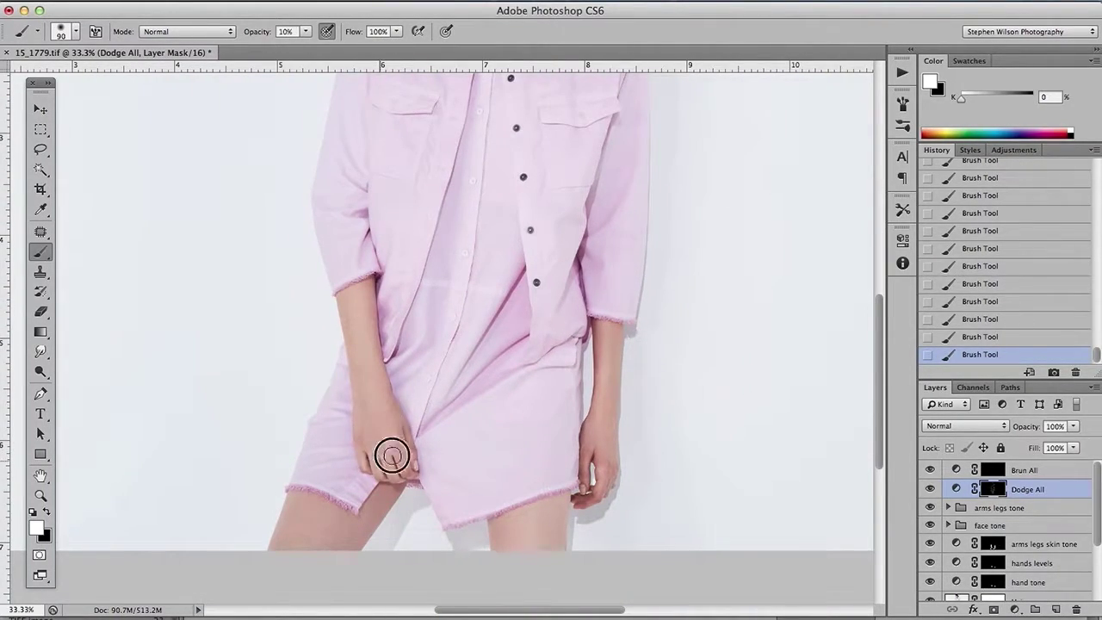
key(bracketleft)
key(bracketleft)
key(bracketleft)
scroll(468, 376, up, 3)
scroll(350, 374, down, 5)
key(bracketright)
key(bracketright)
- Examine the dodged shirt and face up close for areas that need correcting
key(super+minus)
key(super+minus)
key(x)
key(bracketright)
key(super+plus)
key(super+plus)
key(super+plus)
key(super+plus)
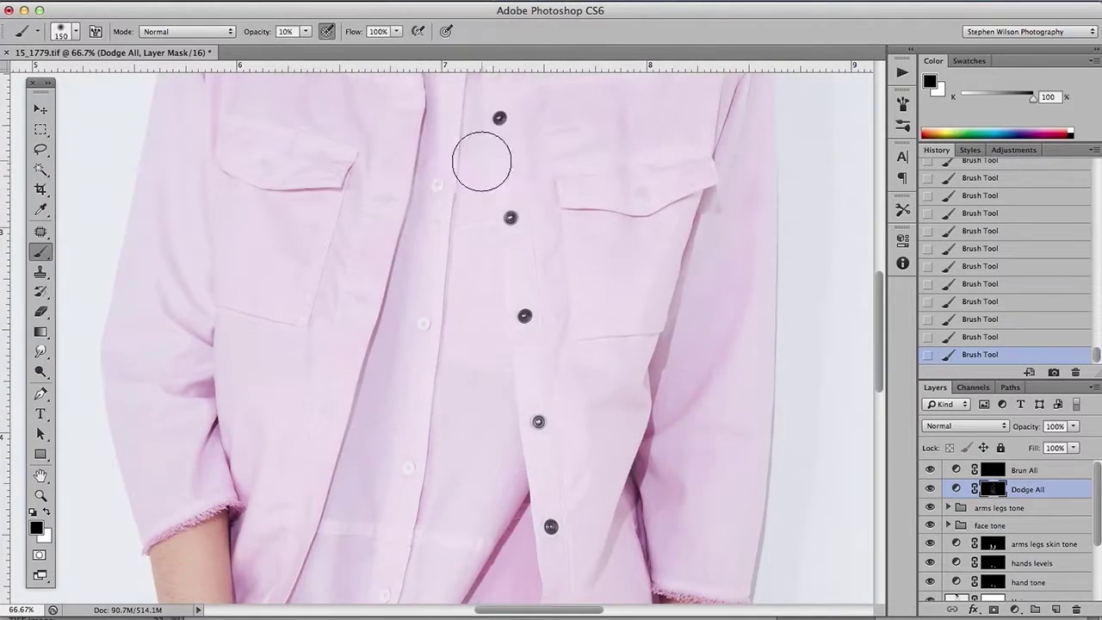
scroll(480, 161, up, 7)
scroll(480, 161, left, 3)
key(super+plus)
key(super+plus)
scroll(700, 385, right, 2)
key(bracketleft)
key(bracketleft)
key(bracketleft)
key(bracketleft)
key(bracketleft)
key(bracketleft)
key(bracketleft)
key(super+minus)
key(super+minus)
- Darken the eyebrow and the contour under the eye on the Brun All mask with a white brush of about 6 to 9 px
click(993, 470)
key(x)
key(bracketright)
key(bracketright)
key(bracketright)
key(bracketright)
key(bracketright)
key(super+plus)
key(super+plus)
mouse_move(820, 454)
mouse_down()
mouse_move(686, 344)
mouse_move(729, 534)
mouse_up()
key(bracketleft)
key(bracketleft)
key(bracketleft)
key(bracketleft)
key(bracketleft)
key(bracketleft)
key(bracketleft)
key(bracketleft)
key(bracketleft)
key(bracketleft)
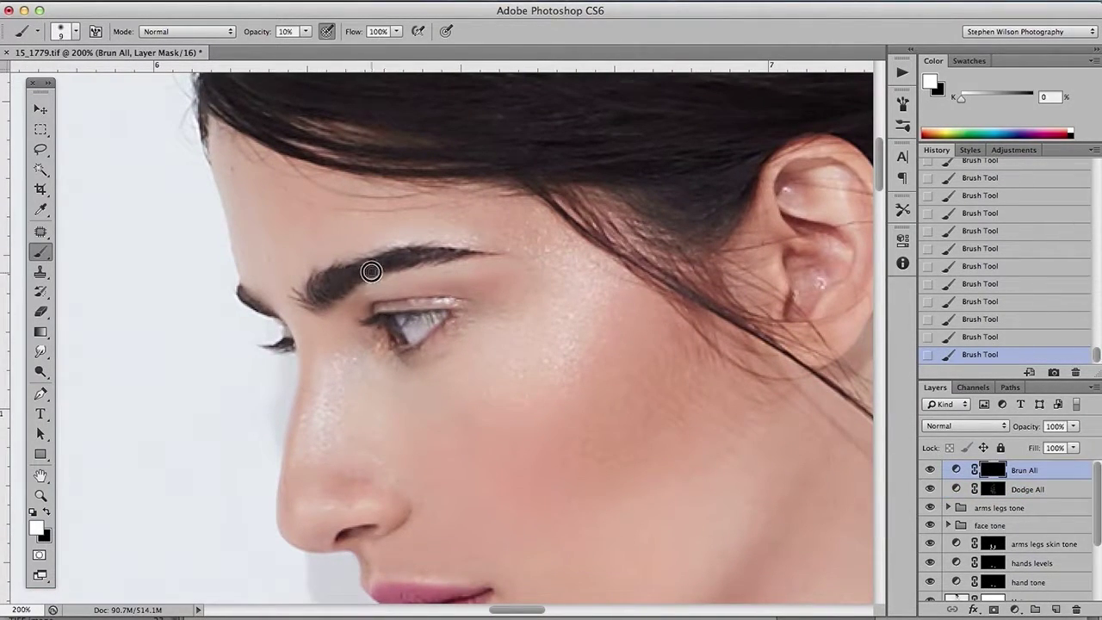
key(bracketleft)
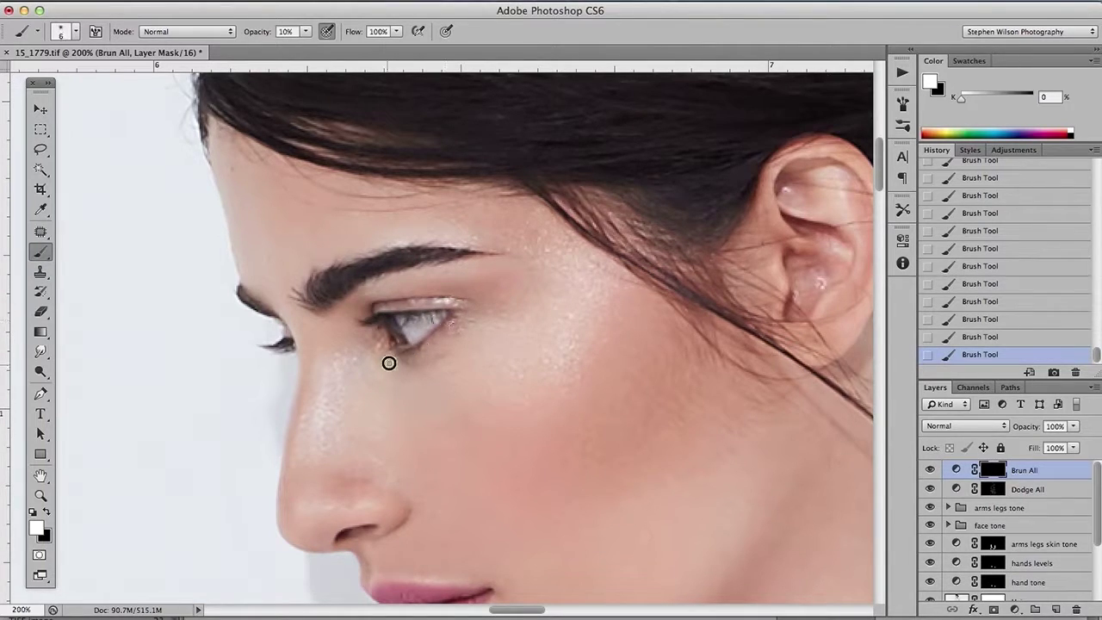
- Darken the shadows in the hair and braid on the Brun All mask with a white brush of about 60 px
key(ctrl+minus)
key(bracketright)
key(bracketright)
key(bracketright)
key(bracketright)
key(bracketright)
key(bracketright)
key(bracketright)
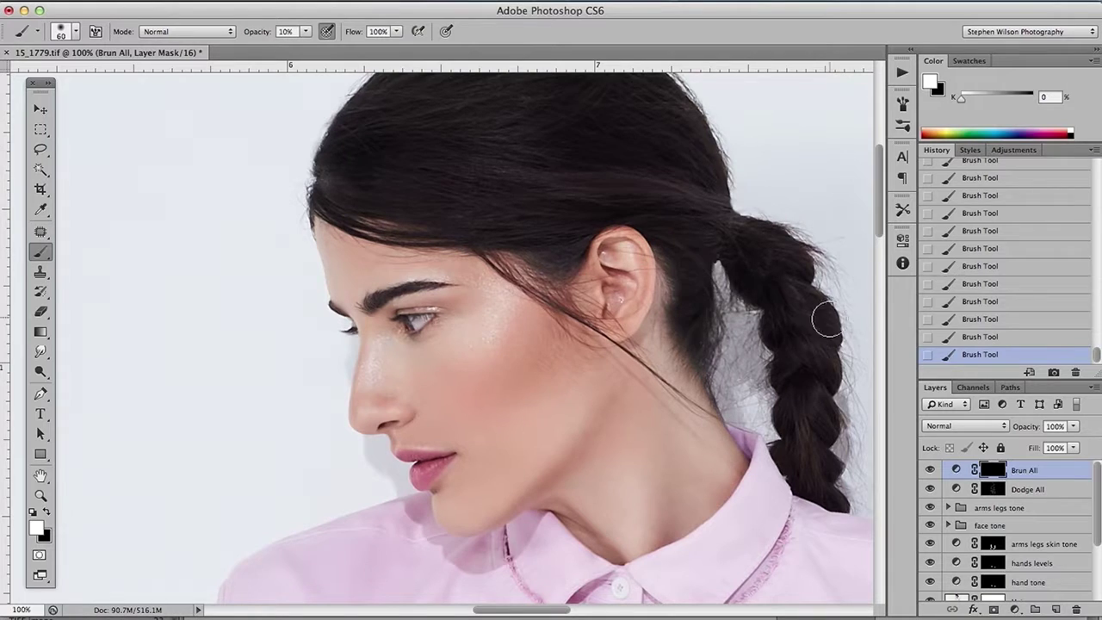
- Darken the folds and shadow areas of the shirt on the Brun All mask with a white brush of about 70 to 100 px
key(bracketright)
key(ctrl+minus)
key(ctrl+minus)
key(ctrl+minus)
key(bracketright)
key(bracketright)
key(bracketright)
key(bracketright)
key(bracketright)
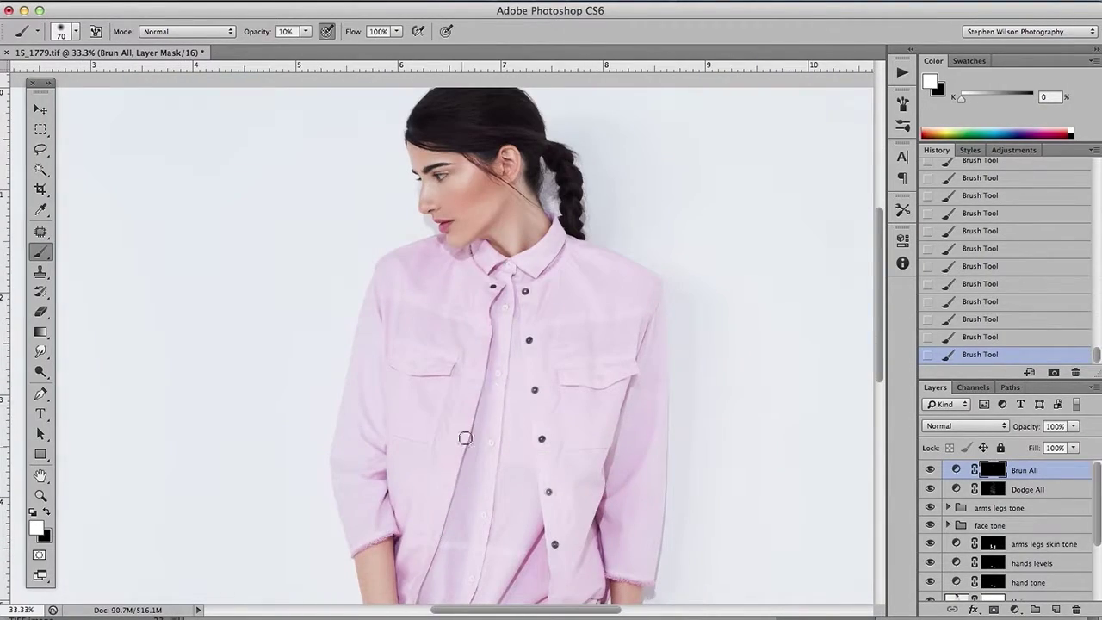
scroll(543, 442, down, 5)
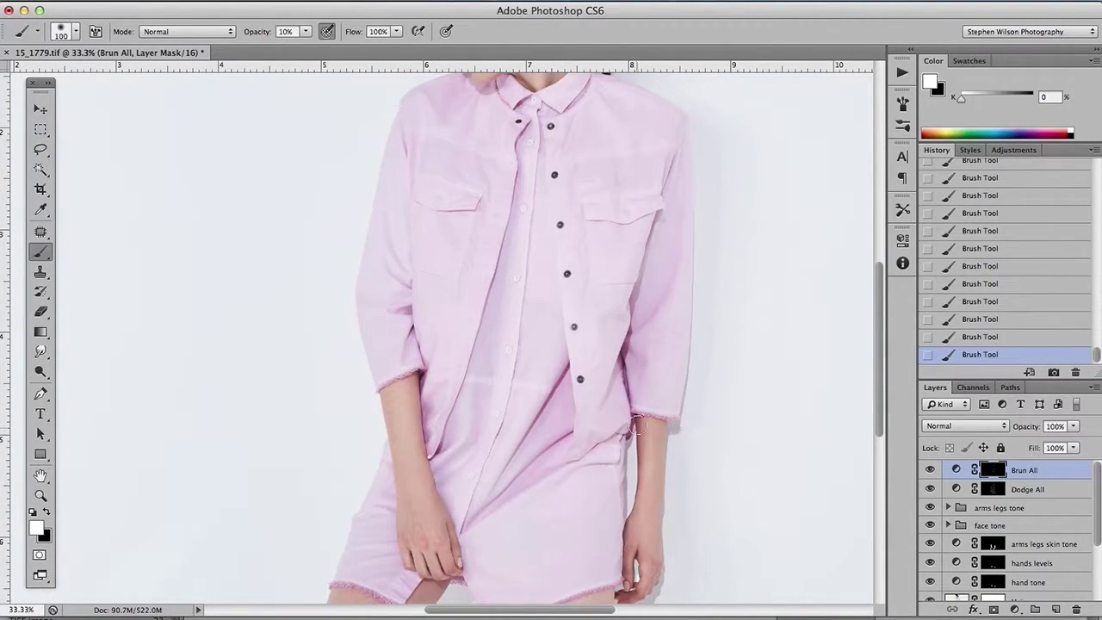
scroll(628, 382, down, 5)
key(bracketright)
- Examine the overall dodging and burning on the whole image and up close
key(ctrl+minus)
key(ctrl+minus)
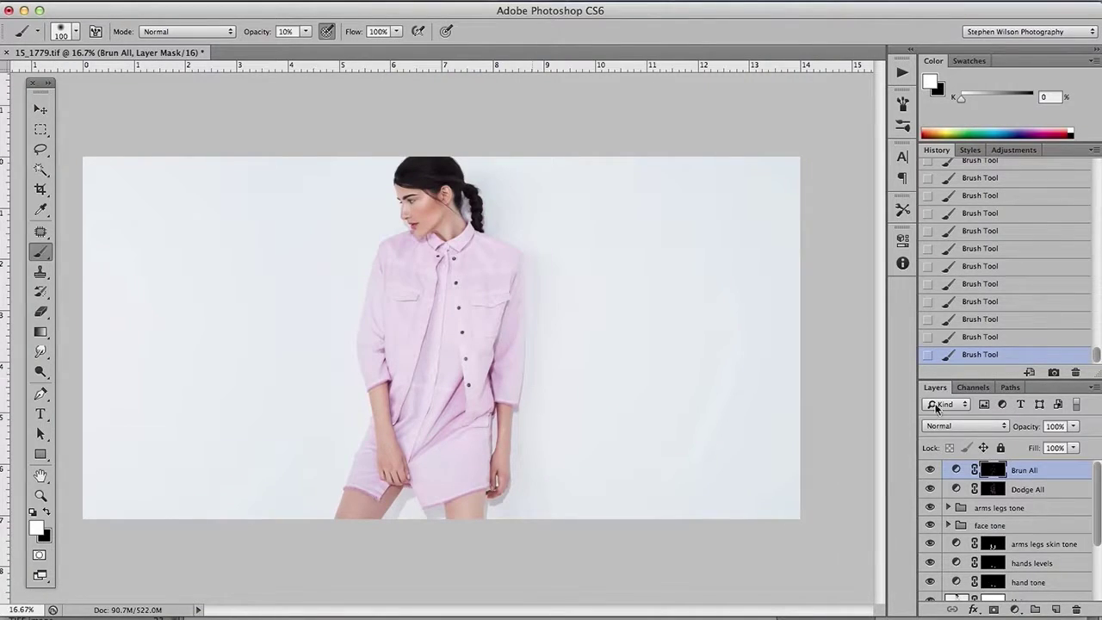
key(ctrl+plus)
key(ctrl+plus)
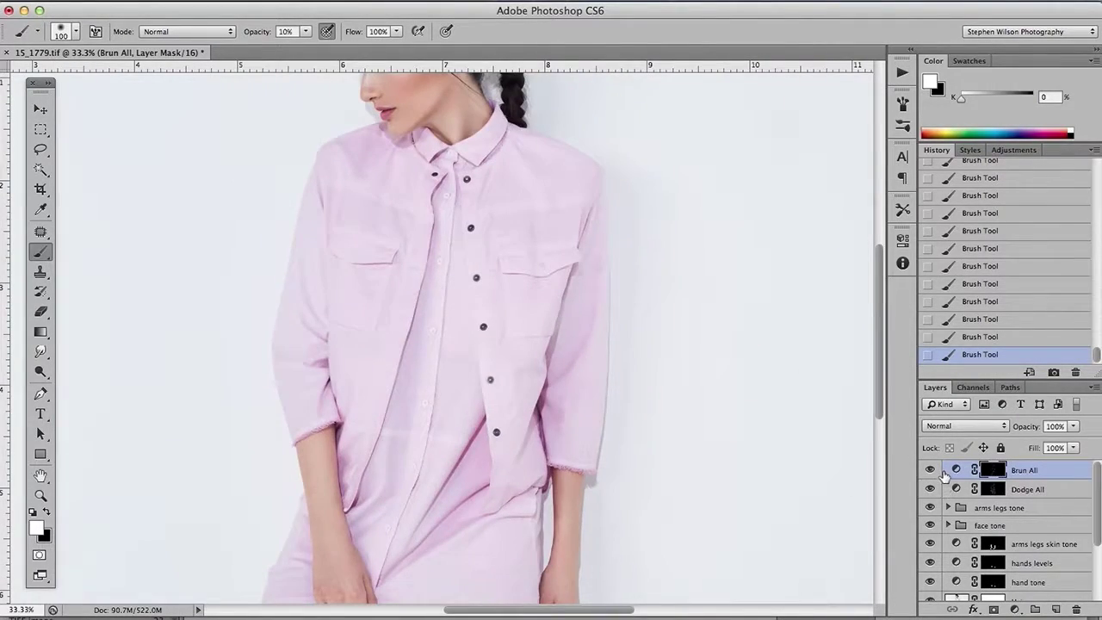
key(ctrl+minus)
key(ctrl+minus)
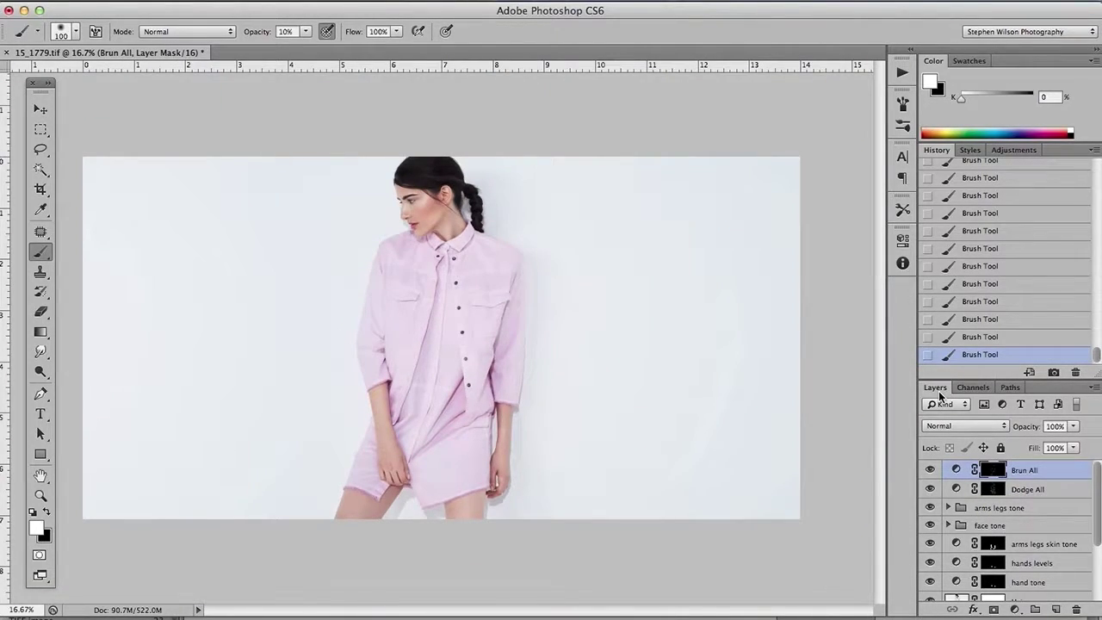
key(ctrl+plus)
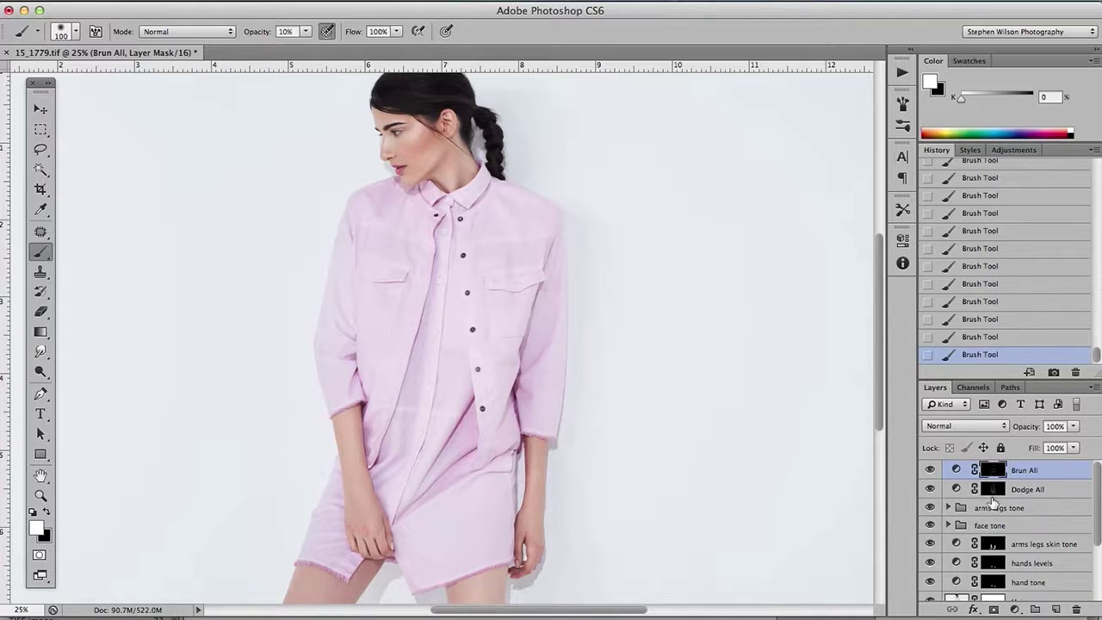
key(super+minus)
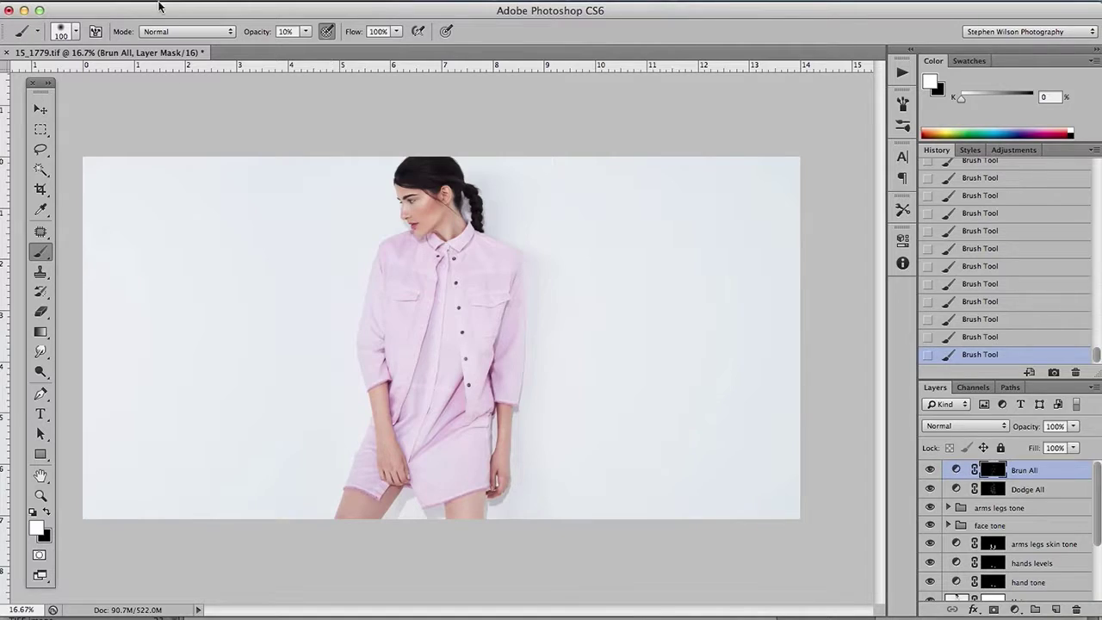
- Select the model by tracing her outline with the Magnetic Lasso
click(41, 150)
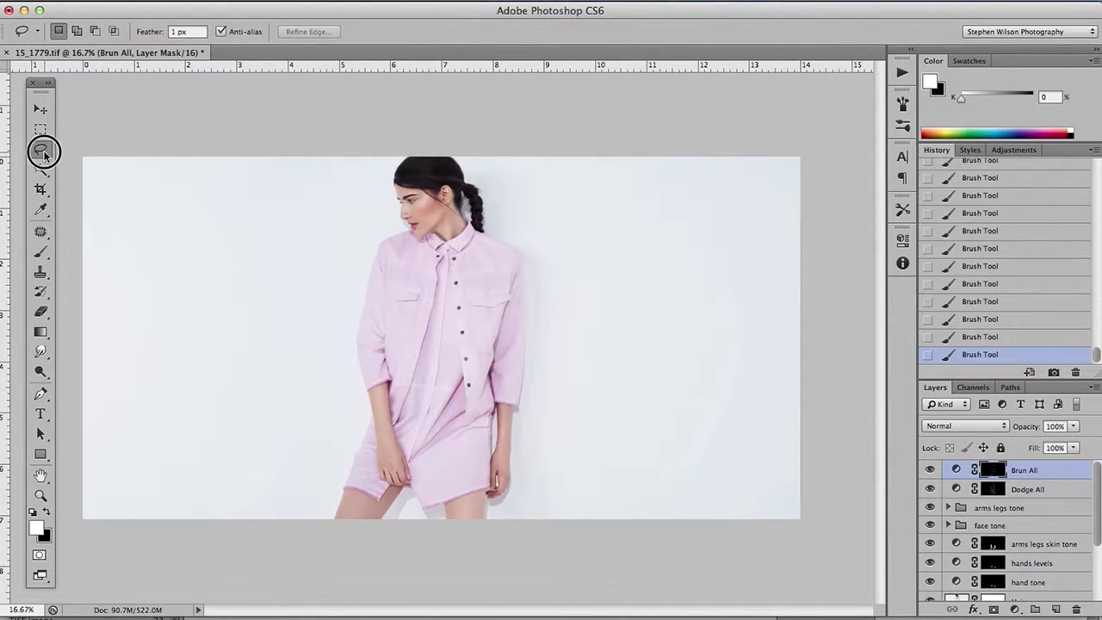
drag(40, 150, 104, 188)
click(408, 159)
mouse_move(360, 320)
mouse_down()
mouse_move(341, 512)
mouse_move(373, 535)
mouse_move(410, 487)
mouse_move(480, 527)
mouse_move(505, 497)
mouse_move(527, 294)
mouse_move(489, 226)
mouse_move(517, 247)
mouse_move(455, 160)
mouse_move(408, 159)
mouse_up()
- Refine the selection edge along the hairline, forehead and eyelashes with the Lasso tool
drag(40, 150, 74, 148)
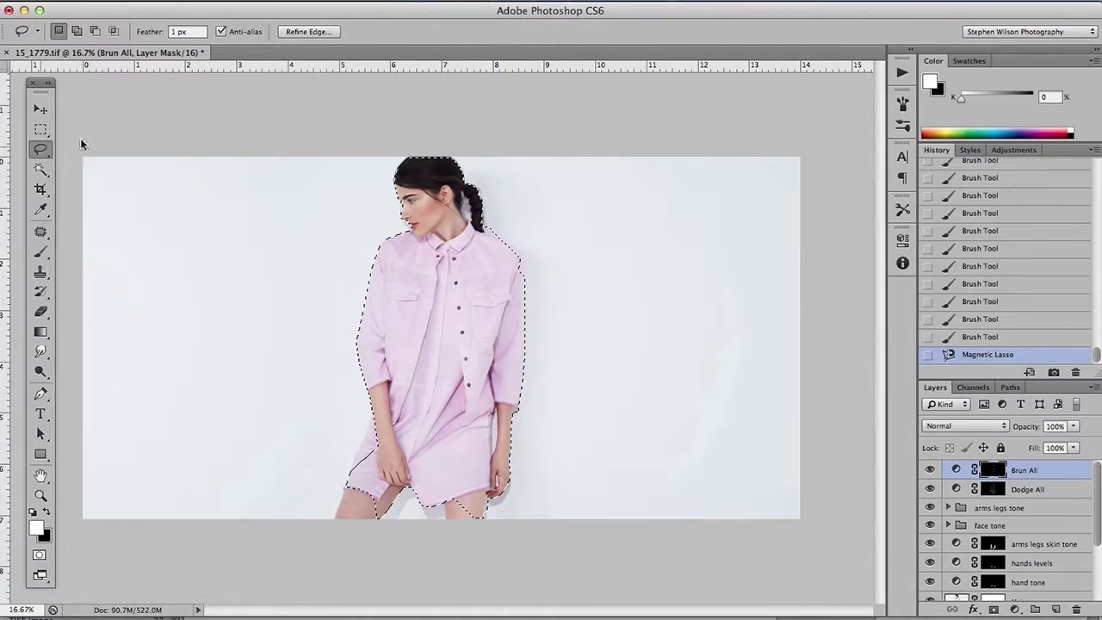
key(super+plus)
key(super+plus)
key(super+plus)
drag(437, 91, 595, 396)
key(super+plus)
key(super+plus)
mouse_move(492, 148)
mouse_down()
mouse_move(628, 376)
mouse_move(576, 311)
mouse_up()
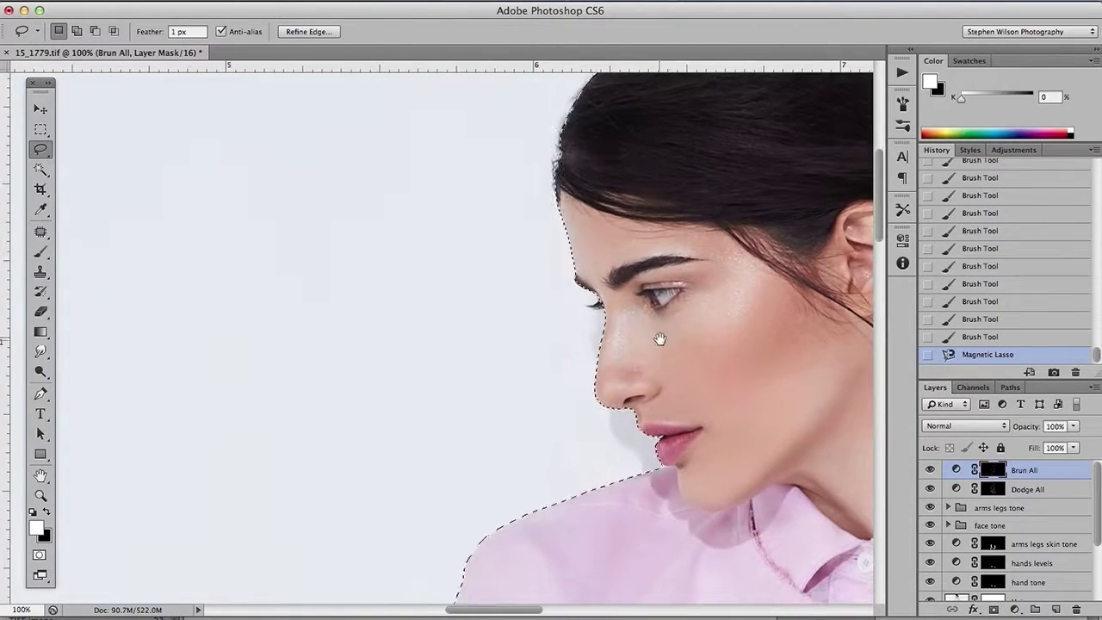
drag(563, 156, 576, 173)
drag(577, 274, 596, 296)
mouse_move(600, 300)
mouse_down()
mouse_move(584, 305)
mouse_move(605, 309)
mouse_up()
- Refine the selection edge down the shoulder and sleeve on the side the model faces with the Lasso tool
mouse_move(649, 506)
mouse_down()
mouse_move(667, 401)
mouse_move(744, 202)
mouse_up()
mouse_move(559, 572)
mouse_down()
mouse_move(644, 381)
mouse_move(661, 107)
mouse_up()
mouse_move(656, 594)
mouse_down()
mouse_move(683, 371)
mouse_move(674, 359)
mouse_up()
mouse_move(624, 351)
mouse_down()
mouse_move(636, 374)
mouse_move(621, 352)
mouse_move(624, 365)
mouse_up()
drag(679, 577, 657, 339)
mouse_move(557, 478)
mouse_down()
mouse_move(612, 344)
mouse_move(627, 370)
mouse_move(635, 345)
mouse_move(600, 378)
mouse_move(546, 482)
mouse_move(699, 376)
mouse_up()
- Refine the selection edge down the dress side, around the frayed hem and along the outer front thigh with the Lasso tool
scroll(585, 345, down, 5)
scroll(585, 344, left, 2)
drag(579, 362, 606, 323)
drag(572, 391, 606, 382)
mouse_move(544, 466)
mouse_down()
mouse_move(526, 483)
mouse_move(574, 467)
mouse_move(563, 470)
mouse_up()
mouse_move(542, 471)
mouse_down()
mouse_move(525, 488)
mouse_move(544, 487)
mouse_up()
drag(538, 535, 608, 335)
mouse_move(623, 293)
mouse_down()
mouse_move(597, 326)
mouse_move(563, 417)
mouse_move(661, 532)
mouse_move(829, 363)
mouse_move(606, 289)
mouse_up()
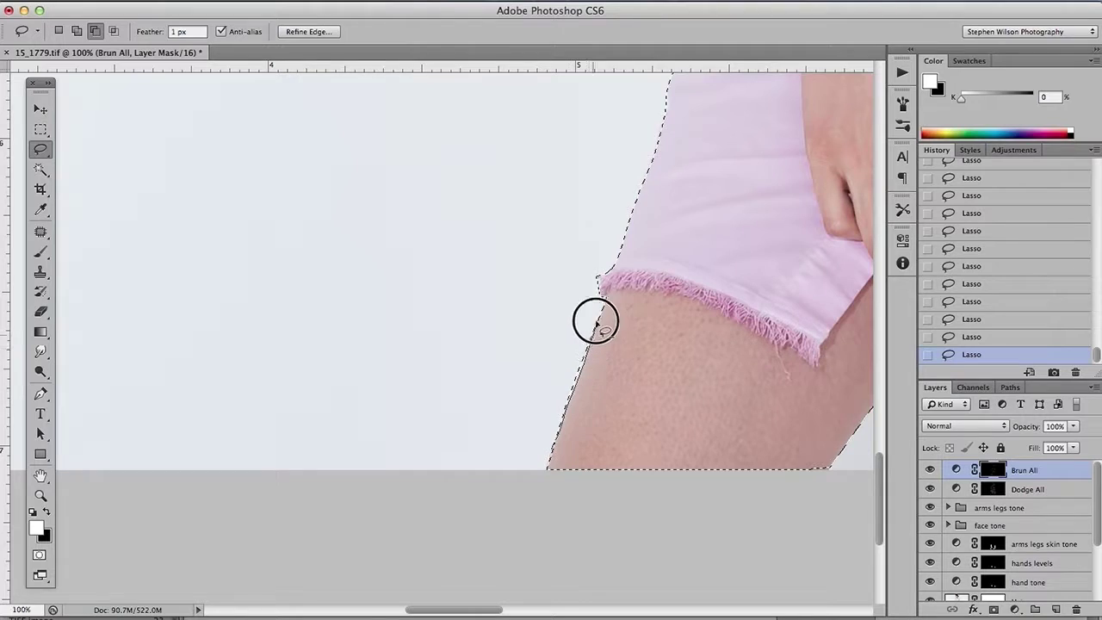
mouse_move(546, 455)
mouse_down()
mouse_move(567, 401)
mouse_move(604, 398)
mouse_up()
drag(553, 465, 572, 393)
- Refine the selection edge along the inner thigh, the gap between the legs and the dress hem with the Lasso tool
drag(818, 362, 541, 311)
mouse_move(714, 236)
mouse_down()
mouse_move(627, 329)
mouse_move(650, 327)
mouse_move(676, 365)
mouse_up()
drag(723, 452, 845, 414)
drag(778, 372, 592, 336)
mouse_move(655, 379)
mouse_down()
mouse_move(655, 390)
mouse_move(842, 525)
mouse_move(842, 409)
mouse_up()
drag(857, 393, 677, 371)
drag(604, 441, 661, 433)
drag(684, 318, 680, 397)
drag(682, 282, 686, 269)
- Refine the selection around the hanging hand, correcting the gap beside the thumb and the outer finger edge
mouse_move(734, 195)
alt+mouse_down()
mouse_move(745, 249)
mouse_move(742, 187)
mouse_move(360, 304)
alt+mouse_up()
key(super+plus)
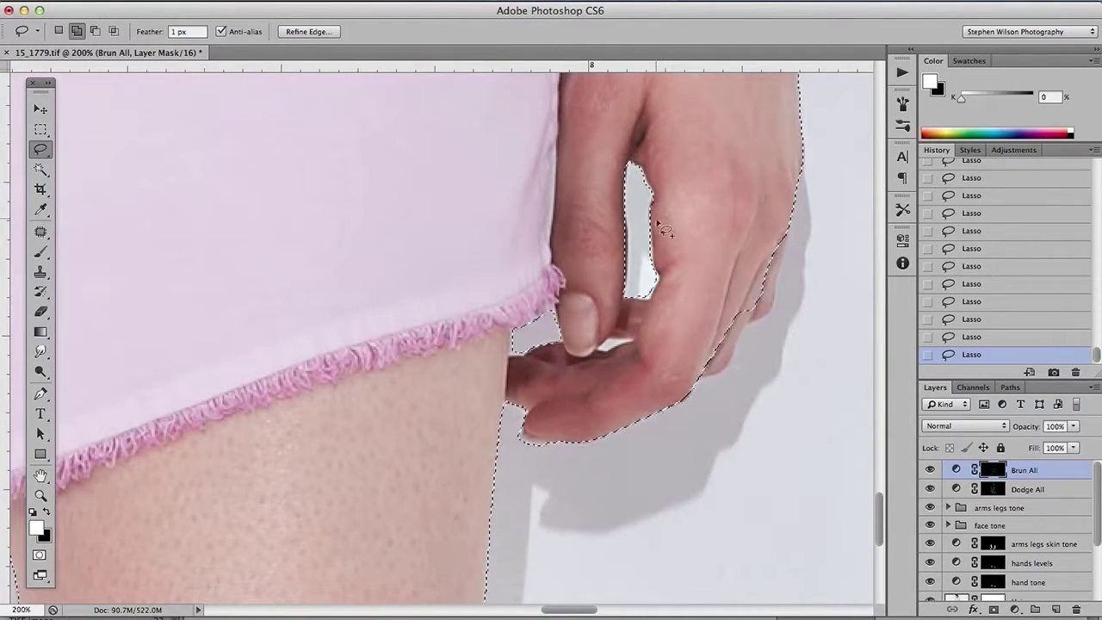
shift+click(627, 276)
shift+drag(628, 277, 629, 217)
alt+drag(646, 303, 653, 283)
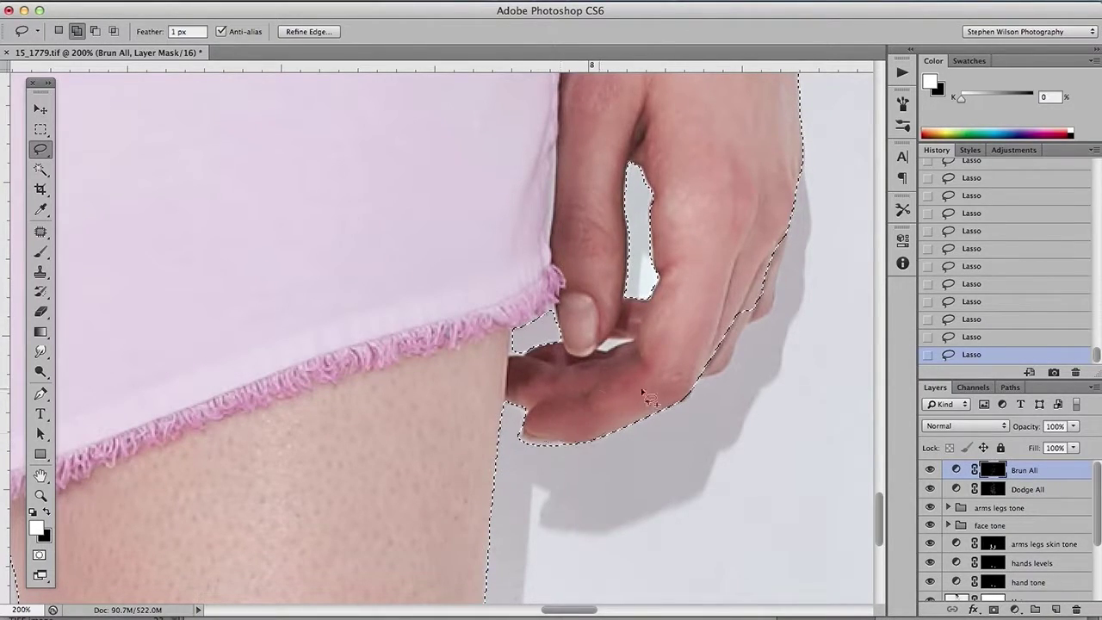
mouse_move(699, 378)
shift+mouse_down()
mouse_move(768, 315)
mouse_move(791, 230)
shift+mouse_up()
- Remove the background and shadow along the outer wrist, forearm and sleeve cuff from the selection
drag(837, 103, 755, 319)
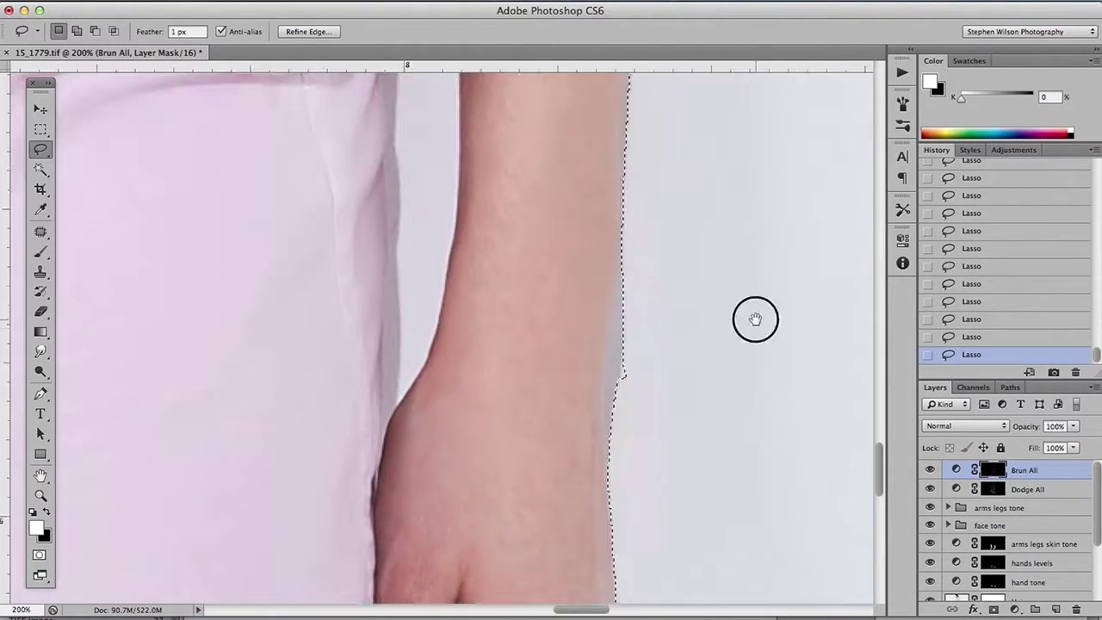
mouse_move(609, 476)
alt+mouse_down()
mouse_move(612, 286)
mouse_move(652, 184)
alt+mouse_up()
scroll(640, 413, up, 8)
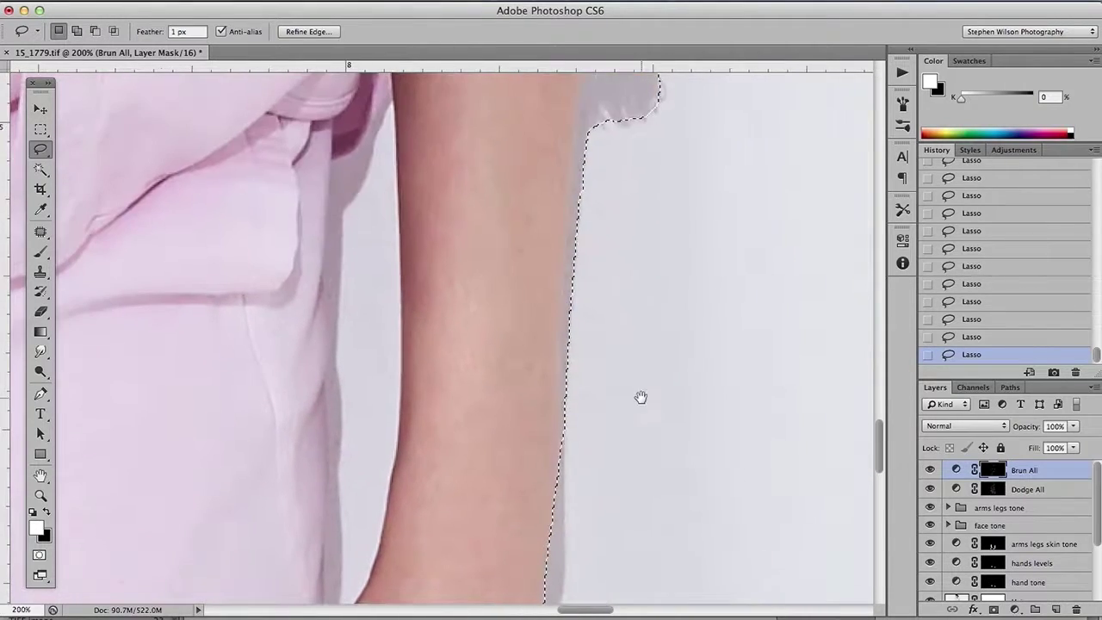
mouse_move(564, 437)
alt+mouse_down()
mouse_move(566, 273)
mouse_move(587, 138)
mouse_move(565, 390)
mouse_move(567, 245)
alt+mouse_up()
mouse_move(563, 413)
alt+mouse_down()
mouse_move(566, 313)
mouse_move(539, 177)
mouse_move(540, 202)
alt+mouse_up()
drag(618, 167, 608, 348)
mouse_move(563, 396)
mouse_down()
mouse_move(572, 227)
mouse_move(625, 227)
mouse_move(678, 265)
mouse_up()
drag(714, 183, 559, 441)
- Refine the selection edge up the outer sleeve on the braid side, trimming the thin shadow beside the fabric
mouse_move(501, 473)
alt+mouse_down()
mouse_move(493, 429)
mouse_move(543, 191)
alt+mouse_up()
shift+drag(520, 260, 537, 196)
mouse_move(585, 208)
mouse_down()
mouse_move(532, 436)
mouse_move(491, 409)
mouse_move(520, 160)
mouse_up()
mouse_move(546, 191)
mouse_down()
mouse_move(487, 437)
mouse_move(454, 389)
mouse_move(463, 159)
mouse_up()
mouse_move(520, 237)
mouse_down()
mouse_move(487, 492)
mouse_move(427, 402)
mouse_move(430, 314)
mouse_up()
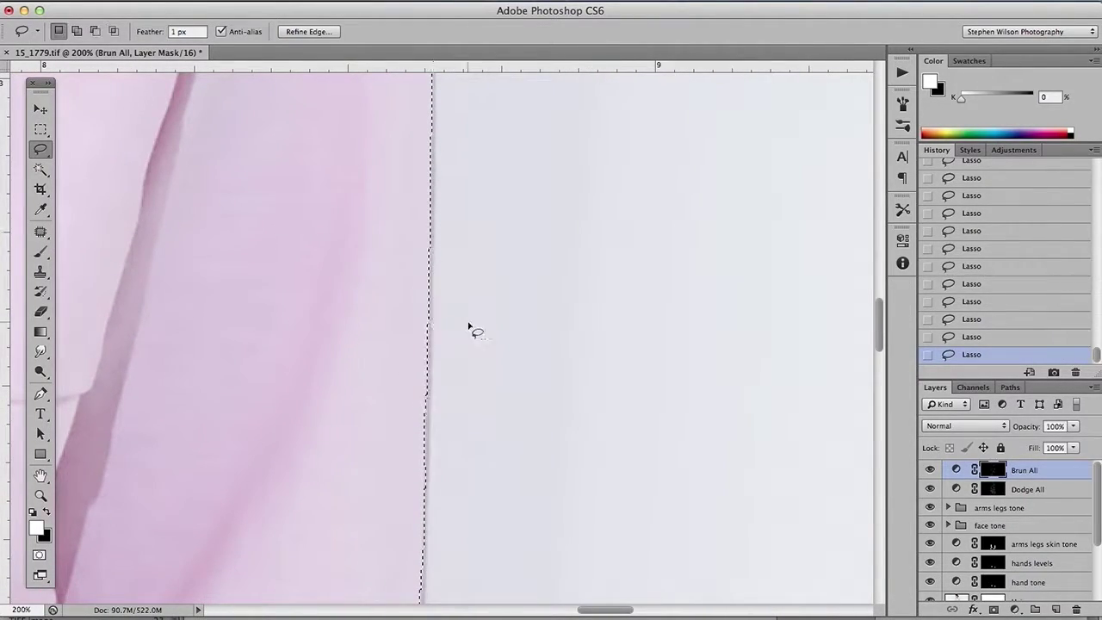
drag(473, 142, 477, 482)
drag(478, 176, 478, 466)
mouse_move(432, 562)
alt+mouse_down()
mouse_move(402, 166)
mouse_move(323, 372)
alt+mouse_up()
- Refine the selection over the shoulder and cut out the background between the shoulder and the braid
drag(457, 414, 466, 596)
mouse_move(415, 437)
shift+mouse_down()
mouse_move(404, 330)
mouse_move(297, 308)
shift+mouse_up()
drag(337, 349, 442, 451)
shift+drag(246, 267, 506, 430)
shift+drag(252, 262, 343, 365)
alt+drag(331, 306, 264, 266)
key(super+minus)
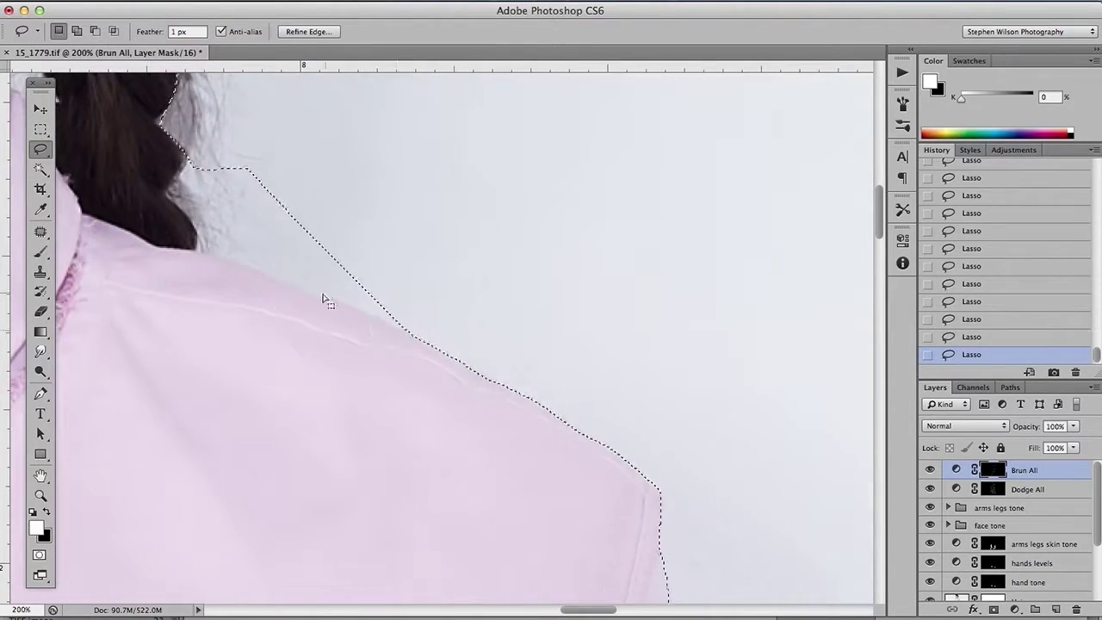
key(super+minus)
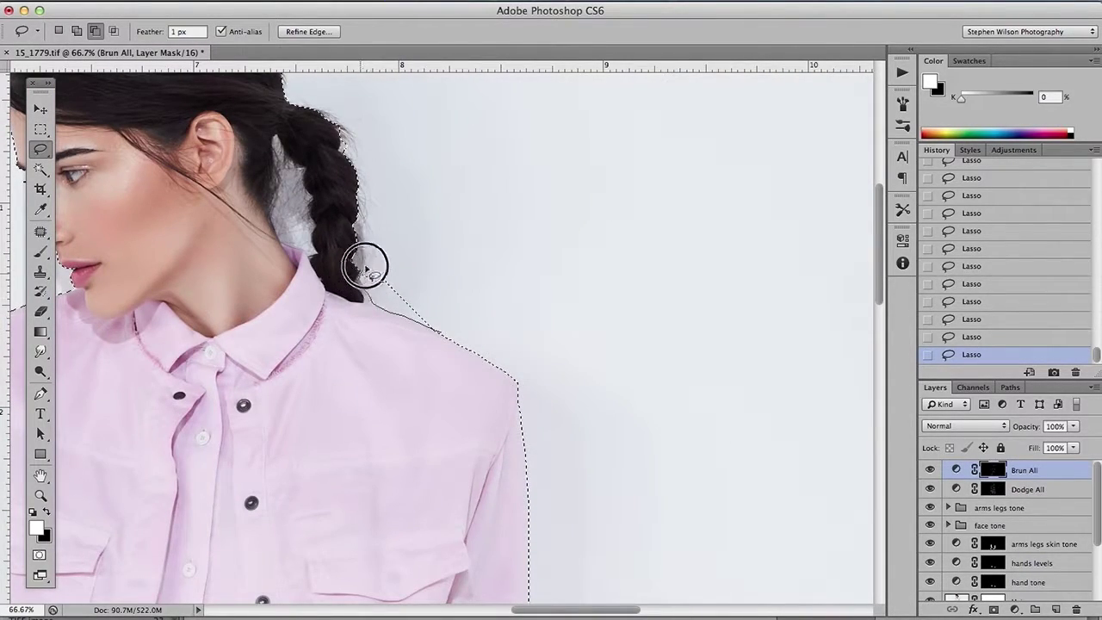
- Extend the selection past the image edge above the head with the Polygonal Lasso at 5 px feather
scroll(401, 204, up, 3)
scroll(402, 204, left, 2)
drag(48, 153, 95, 166)
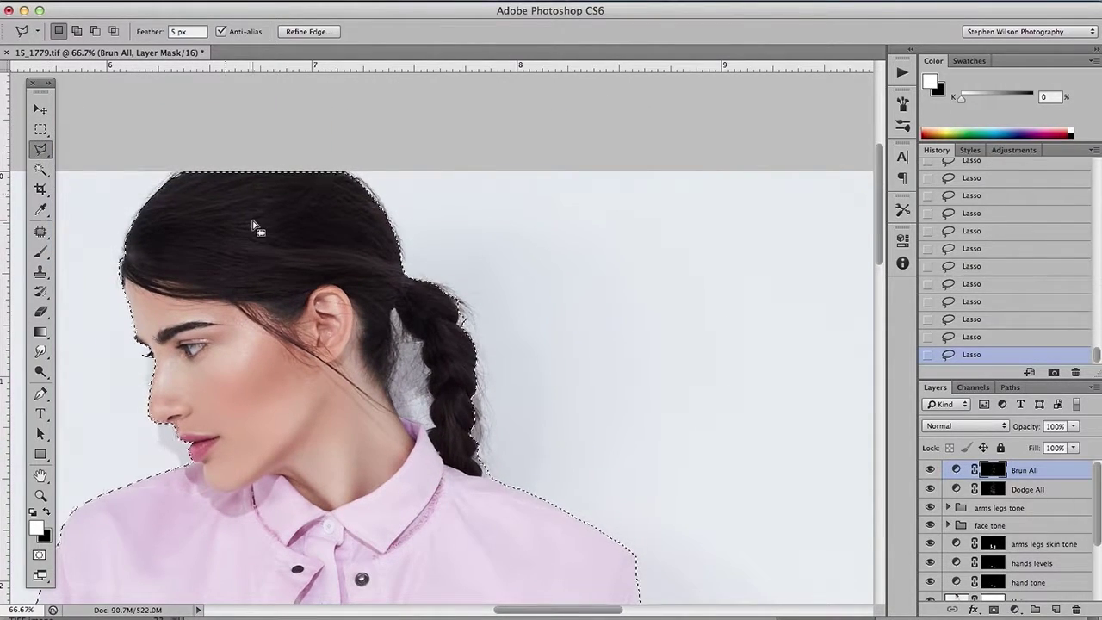
shift+click(171, 199)
click(189, 159)
click(345, 158)
click(372, 181)
click(173, 200)
- Extend the selection past the lower image edge beneath the thigh on the hanging-hand side with the Polygonal Lasso
mouse_move(266, 278)
mouse_down()
mouse_move(273, 207)
mouse_move(315, 195)
mouse_up()
scroll(315, 195, down, 8)
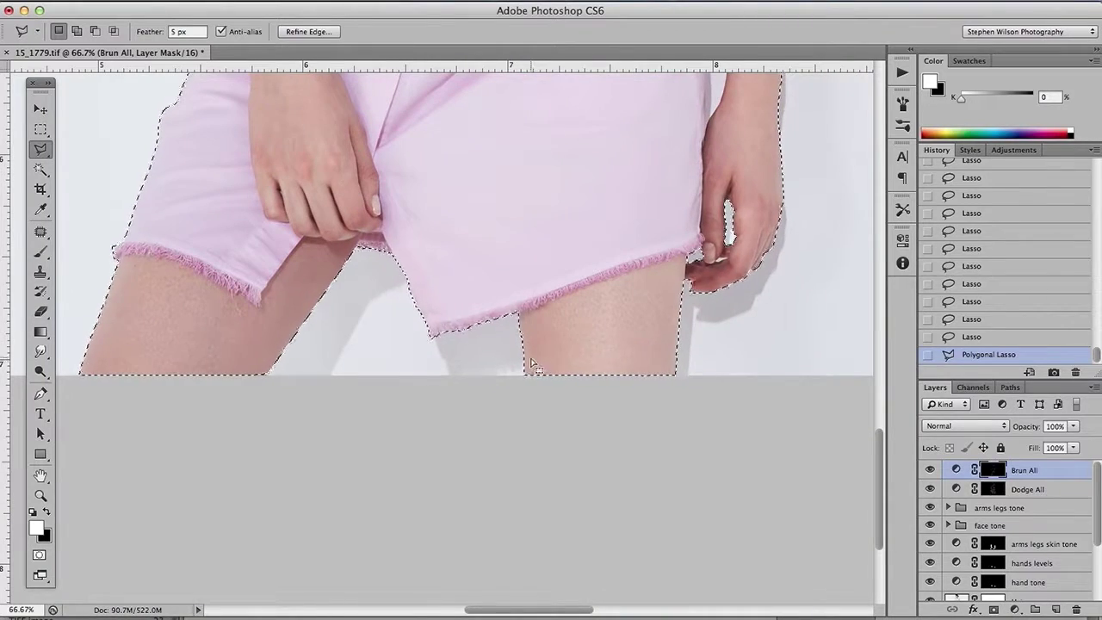
shift+click(527, 356)
click(523, 389)
click(629, 398)
click(676, 385)
click(671, 360)
click(529, 355)
- Extend the selection past the lower image edge beneath the front thigh with the Polygonal Lasso
drag(436, 396, 546, 378)
shift+click(216, 326)
click(190, 355)
click(178, 373)
click(286, 385)
click(348, 380)
click(377, 362)
click(401, 325)
click(218, 324)
- Clean up the selection where the inner edges of both thighs meet the bottom of the image
key(super+plus)
key(super+plus)
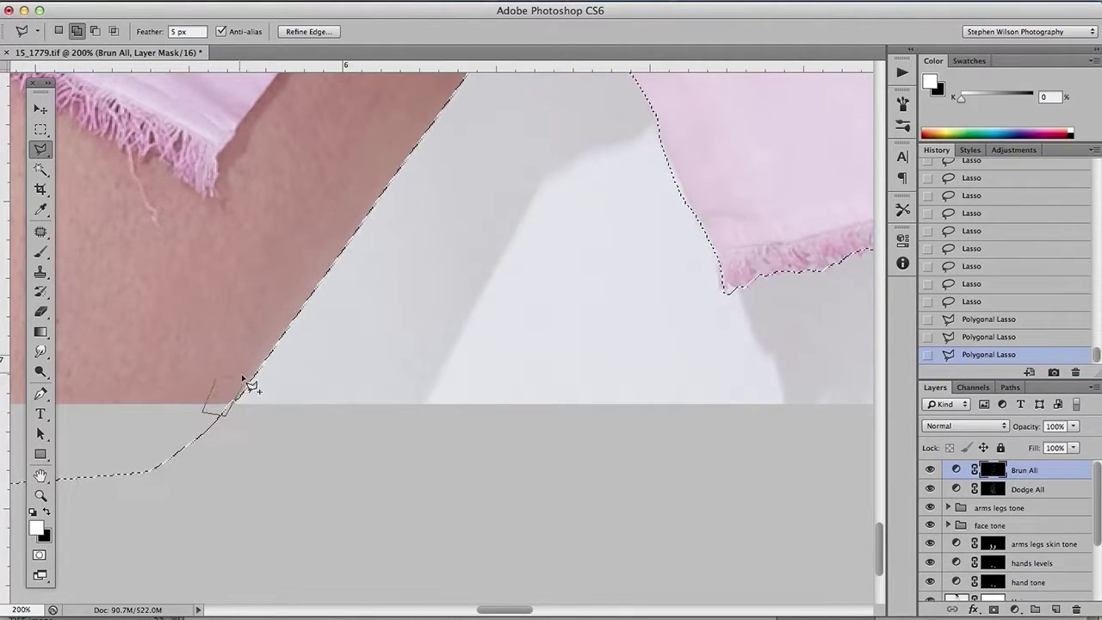
scroll(381, 435, right, 10)
click(527, 368)
click(517, 395)
click(501, 383)
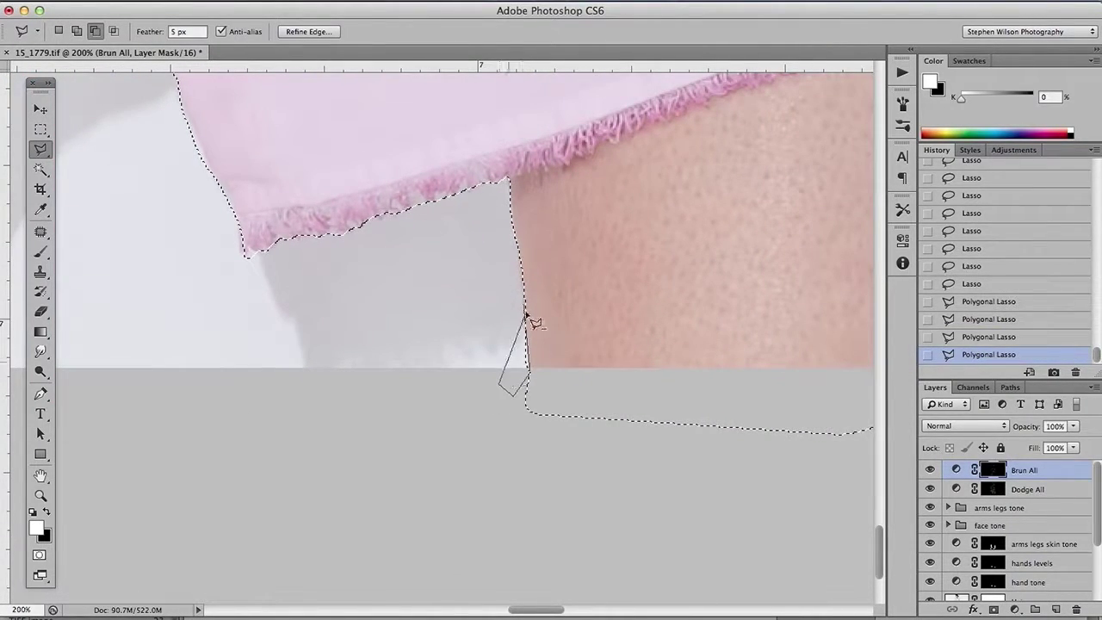
click(524, 310)
- Add the lower outer corner of the thigh beneath the hanging hand to the selection
drag(860, 349, 630, 304)
shift+click(755, 322)
click(752, 355)
click(714, 380)
click(707, 346)
click(753, 304)
click(754, 322)
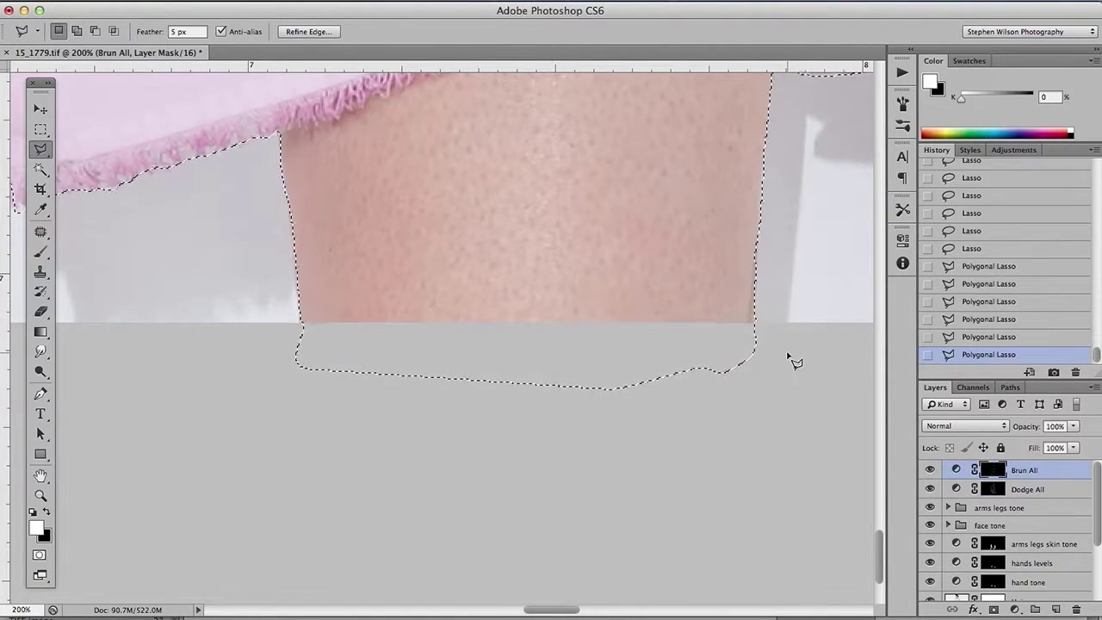
- Add a Hue/Saturation adjustment layer, invert its mask to target the background and set Saturation to -100
key(super+minus)
key(super+minus)
key(super+minus)
key(super+minus)
key(super+minus)
key(super+minus)
click(1014, 609)
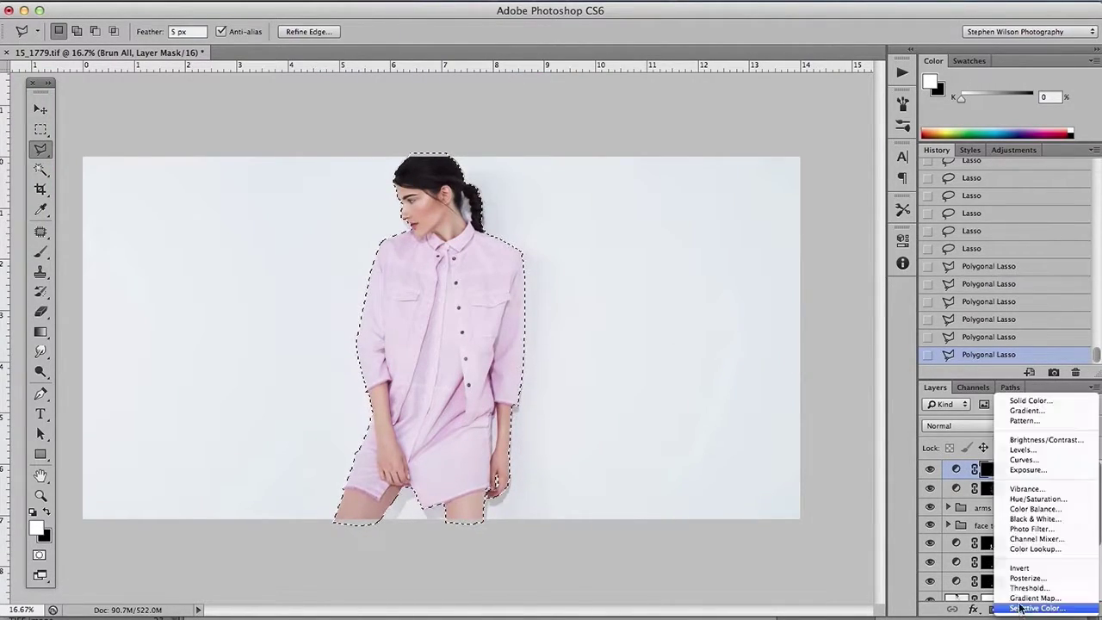
click(1031, 498)
key(super+i)
drag(771, 363, 651, 456)
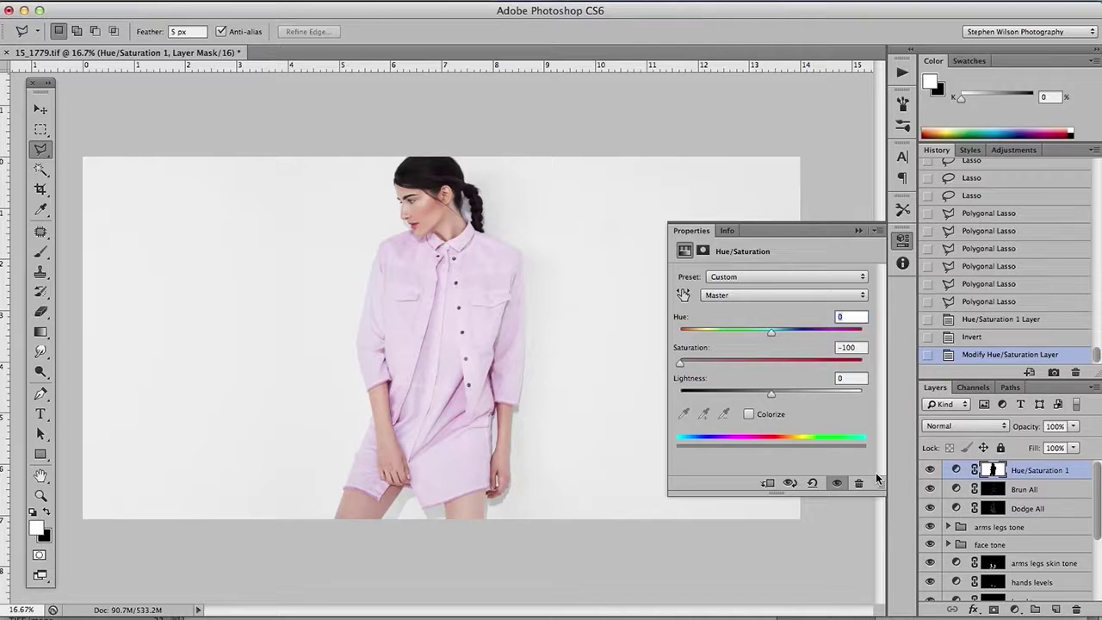
- Compare the whole image with and without the Hue/Saturation adjustment
click(837, 483)
click(859, 231)
click(931, 470)
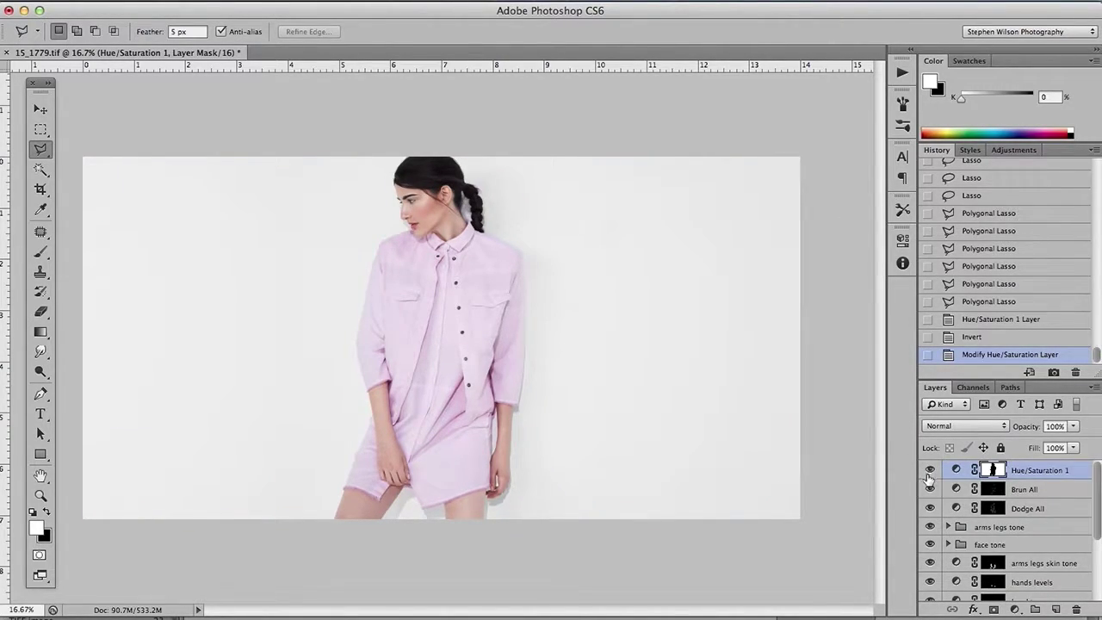
click(932, 470)
click(933, 470)
- Paint white on the Hue/Saturation mask around the braid with a 50 px brush at 10% opacity to desaturate the background there
key(super+plus)
key(super+plus)
key(super+plus)
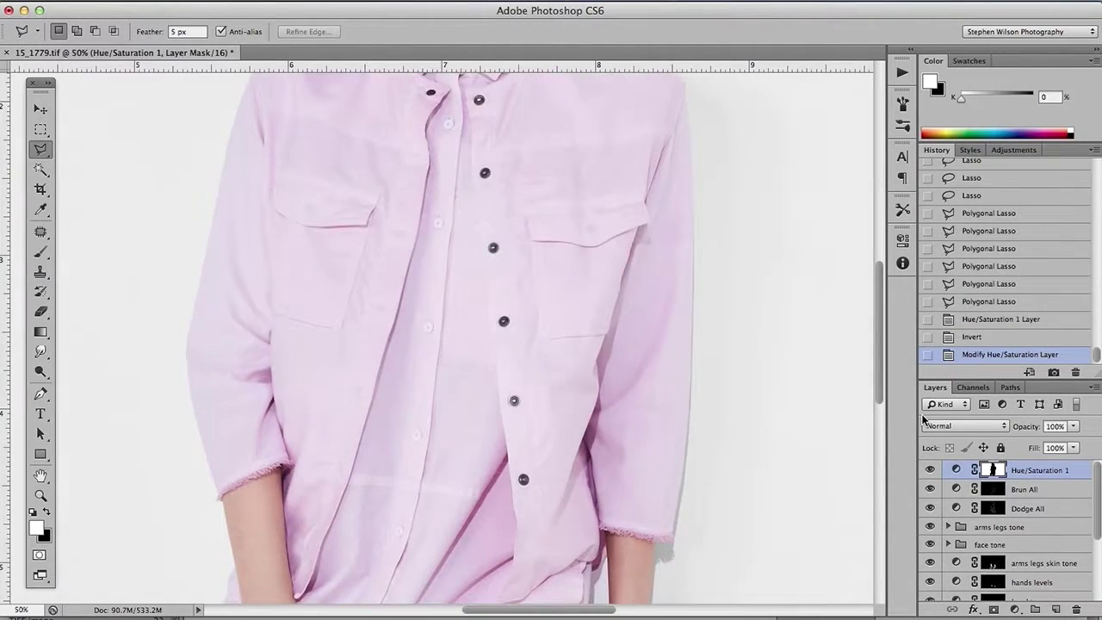
drag(809, 346, 807, 384)
key(super+plus)
key(super+plus)
scroll(774, 376, down, 2)
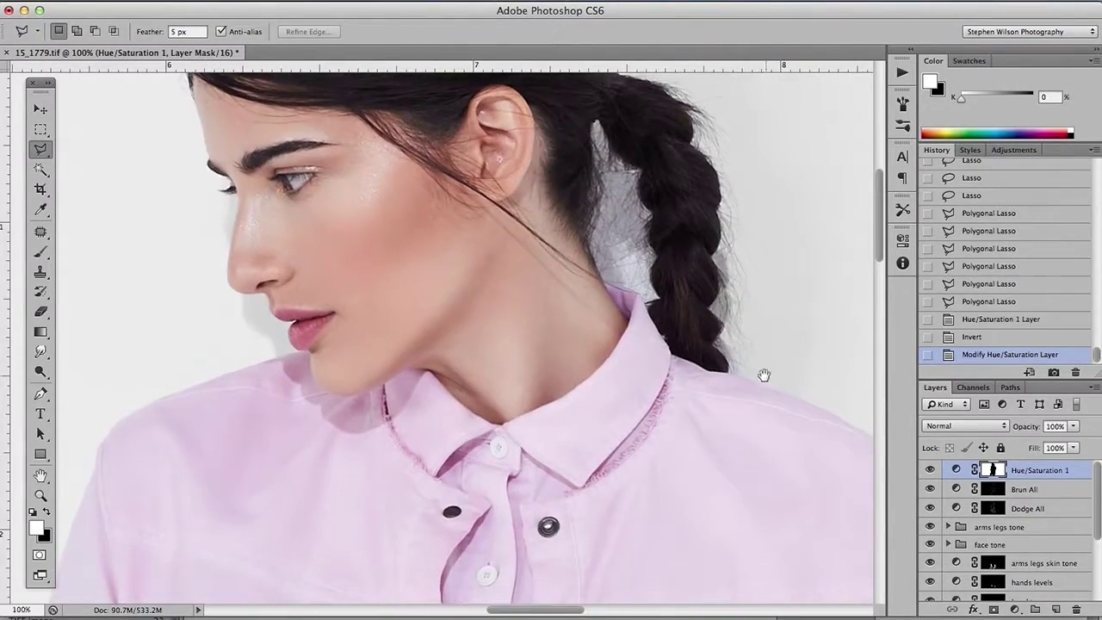
key(b)
key(bracketleft)
key(bracketleft)
key(bracketleft)
key(bracketleft)
key(bracketleft)
mouse_move(624, 265)
mouse_down()
mouse_move(642, 275)
mouse_move(644, 257)
mouse_up()
drag(762, 195, 766, 256)
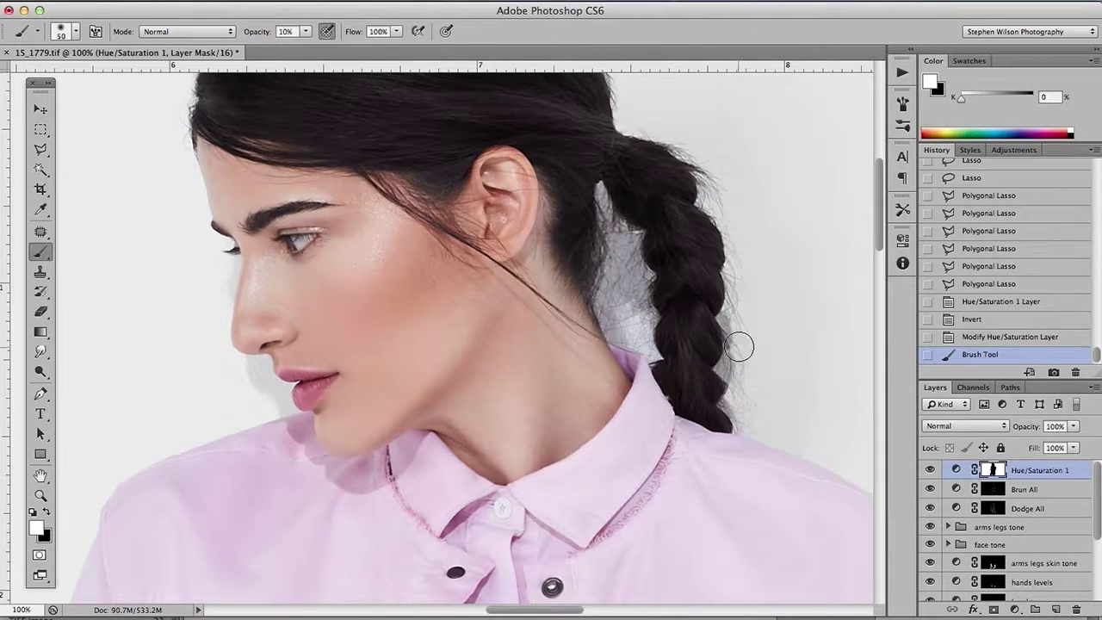
drag(736, 368, 706, 380)
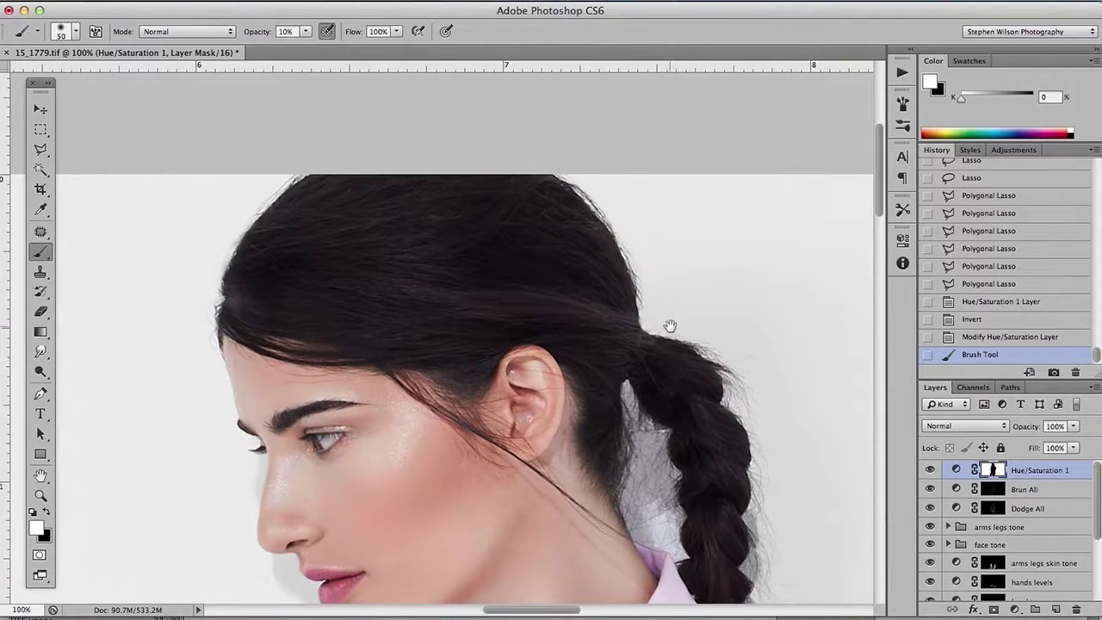
- Paint black on the Hue/Saturation mask along the forehead edge at 10% opacity to restore the skin colour
drag(370, 324, 496, 260)
key(super+plus)
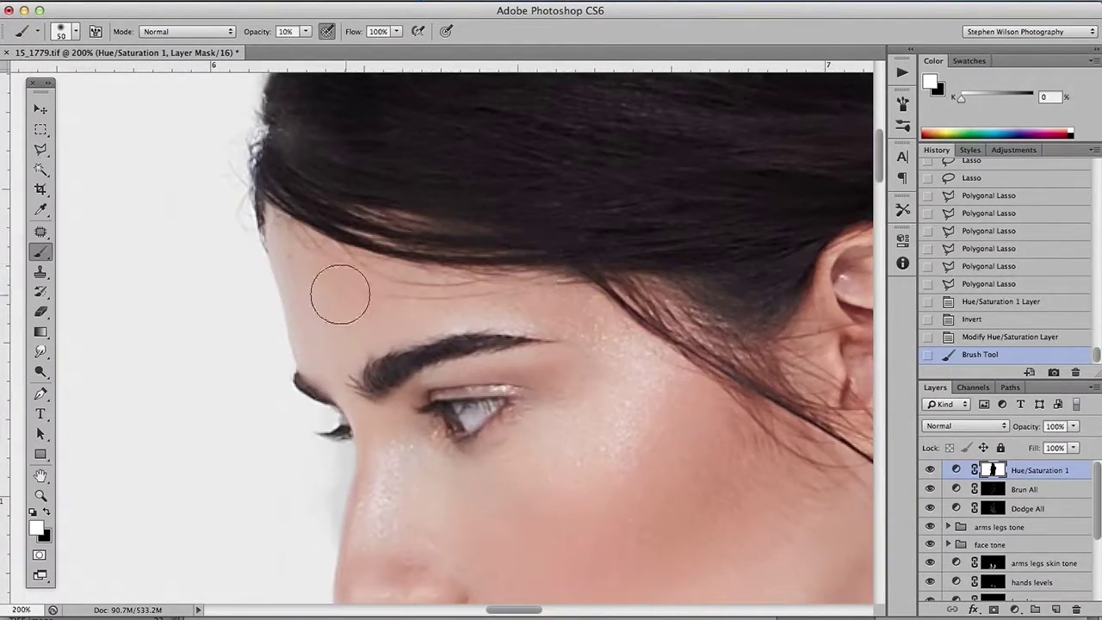
key(x)
click(286, 250)
click(288, 255)
click(291, 273)
click(297, 292)
click(307, 315)
click(316, 334)
click(319, 360)
- Restore the colour along the nose and lips by painting black on the mask with a 15 px brush
click(929, 471)
key(super+minus)
key(super+plus)
drag(437, 377, 585, 100)
drag(591, 295, 619, 403)
key(bracketleft)
key(bracketleft)
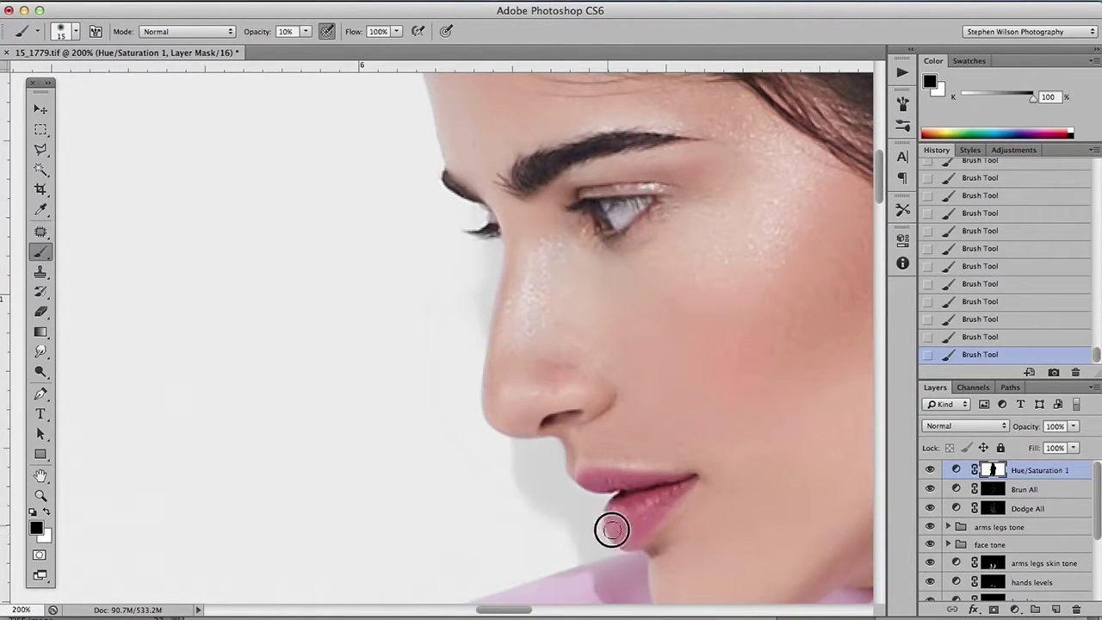
drag(633, 542, 703, 400)
- Restore the pink of the frayed hem beneath the front hand by painting black on the mask, and compare the result
drag(439, 470, 534, 181)
drag(563, 428, 542, 350)
mouse_move(538, 516)
mouse_down()
mouse_move(536, 366)
mouse_move(554, 350)
mouse_up()
scroll(273, 177, right, 10)
scroll(274, 176, up, 5)
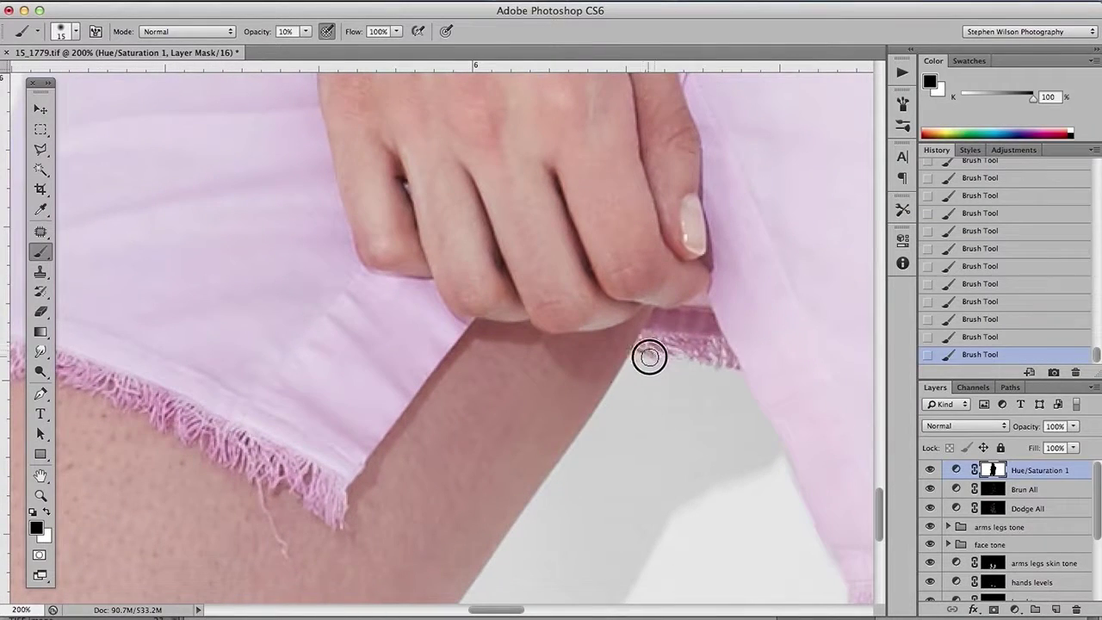
right_click(711, 363)
key(Escape)
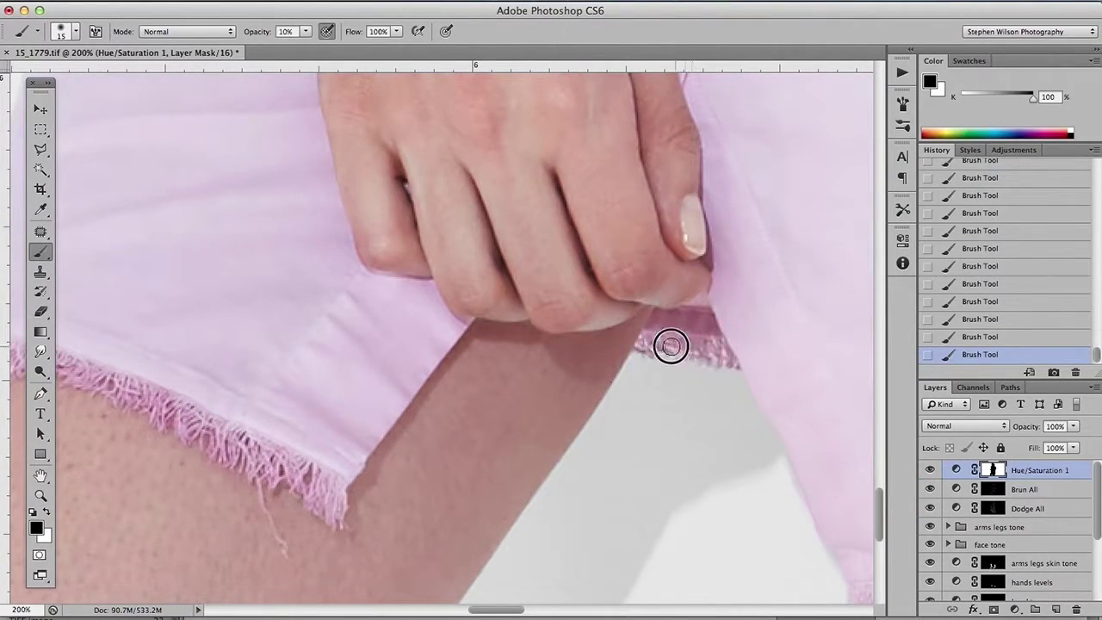
click(931, 469)
click(931, 469)
scroll(654, 349, down, 8)
scroll(654, 349, right, 9)
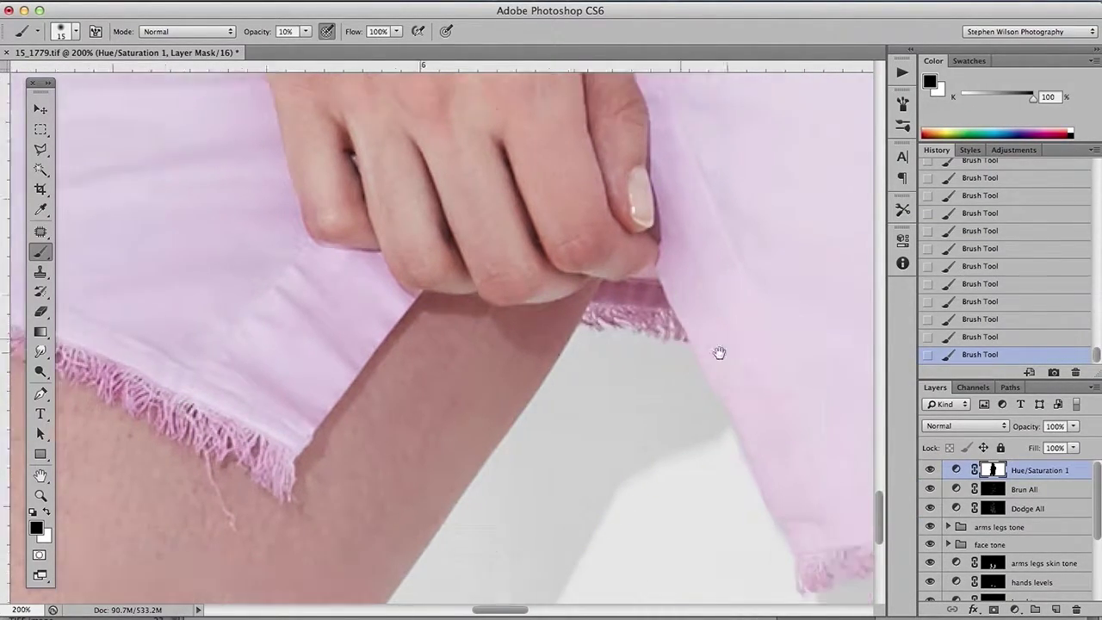
- Inspect the mask edges along the frayed hem, the legs and the back hand for remaining colour errors
drag(560, 307, 672, 287)
drag(753, 262, 547, 320)
drag(530, 279, 539, 324)
drag(810, 327, 640, 339)
mouse_move(766, 297)
mouse_down()
mouse_move(565, 330)
mouse_move(482, 431)
mouse_up()
key(super+minus)
key(super+minus)
key(super+minus)
key(super+minus)
key(super+plus)
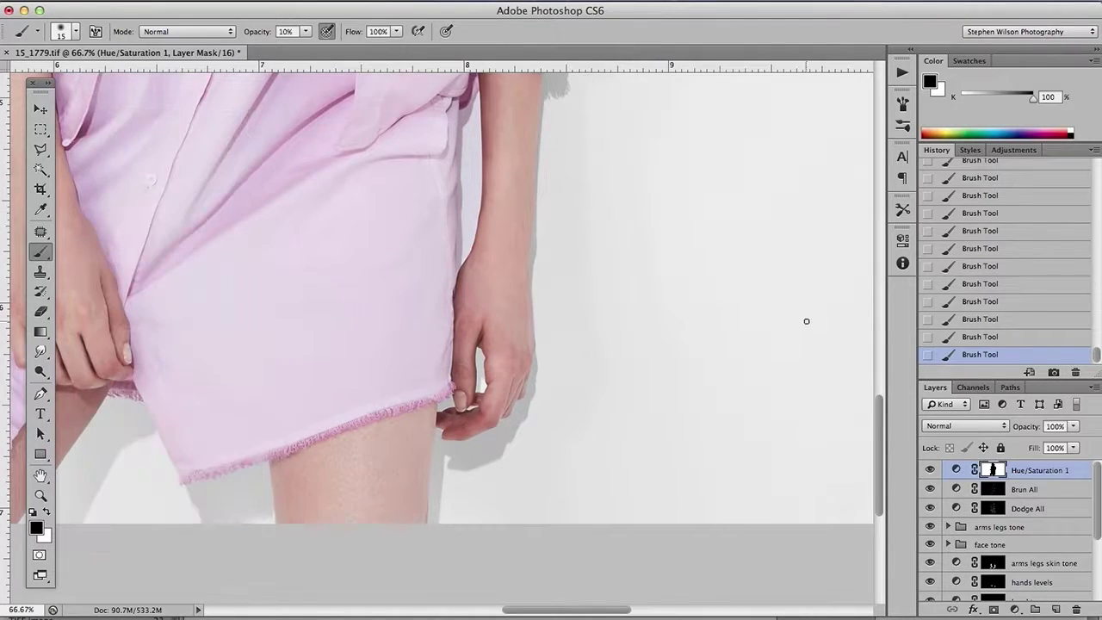
- Select the gap between the dress and the back arm with the Magnetic Lasso, adding the strip along the dress edge
mouse_move(41, 154)
mouse_down()
mouse_move(103, 153)
mouse_move(105, 174)
mouse_up()
key(super+plus)
drag(520, 216, 506, 258)
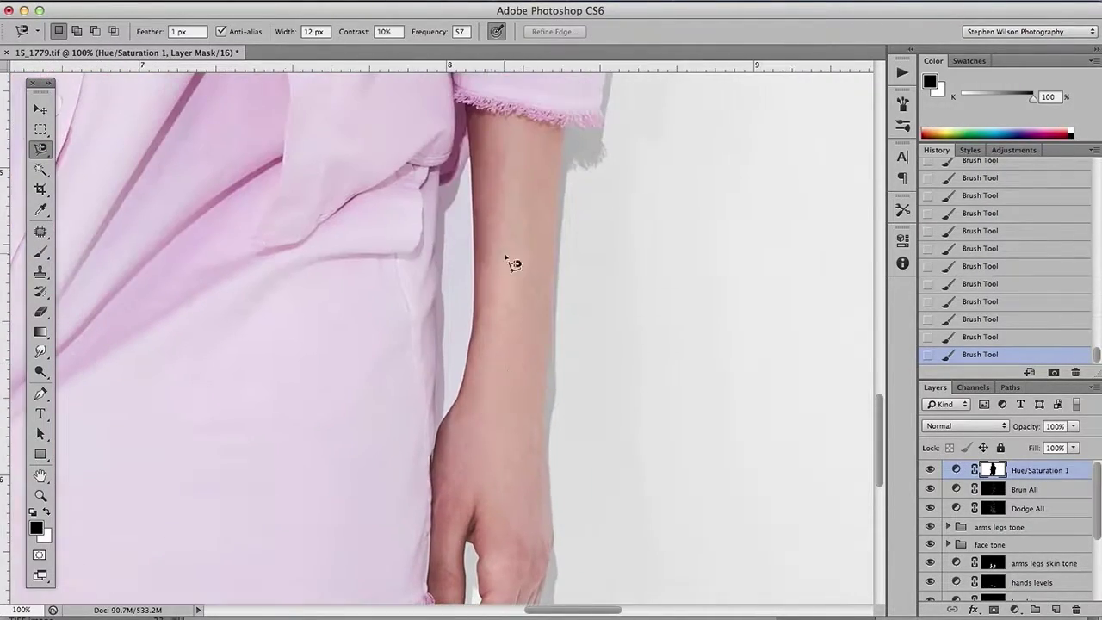
click(467, 134)
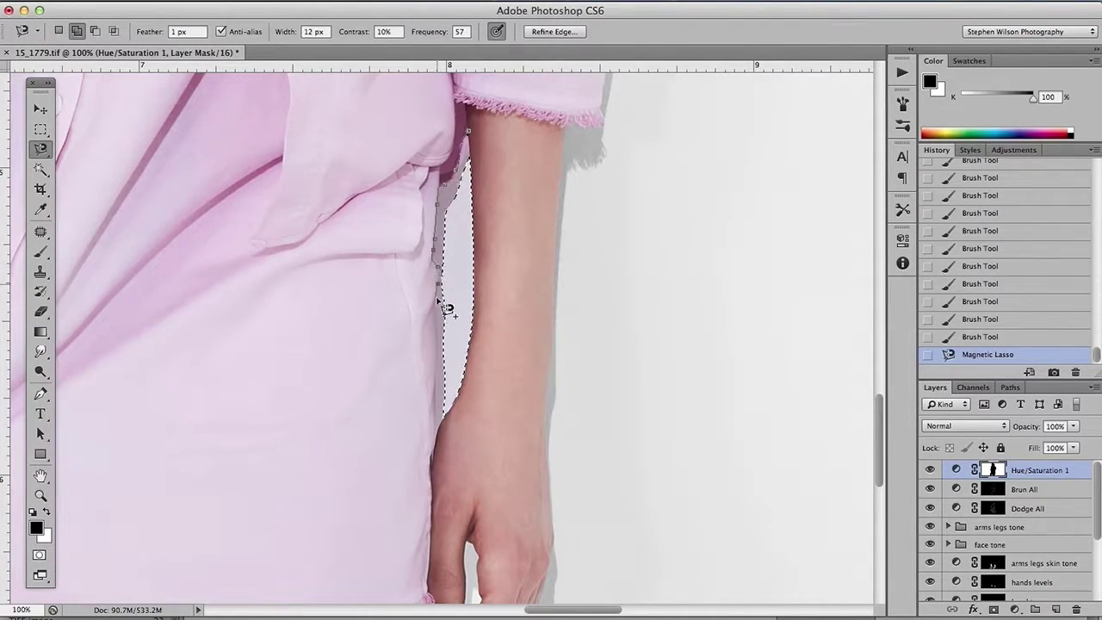
click(436, 352)
click(436, 390)
click(437, 428)
click(466, 132)
- Refine the gap selection along the dress edge with the freehand Lasso at a 1 px feather
drag(43, 151, 82, 149)
key(super+plus)
key(super+plus)
mouse_move(499, 457)
mouse_down()
mouse_move(526, 335)
mouse_move(486, 449)
mouse_move(461, 371)
mouse_move(518, 228)
mouse_move(528, 300)
mouse_up()
drag(452, 538, 454, 407)
drag(454, 191, 468, 166)
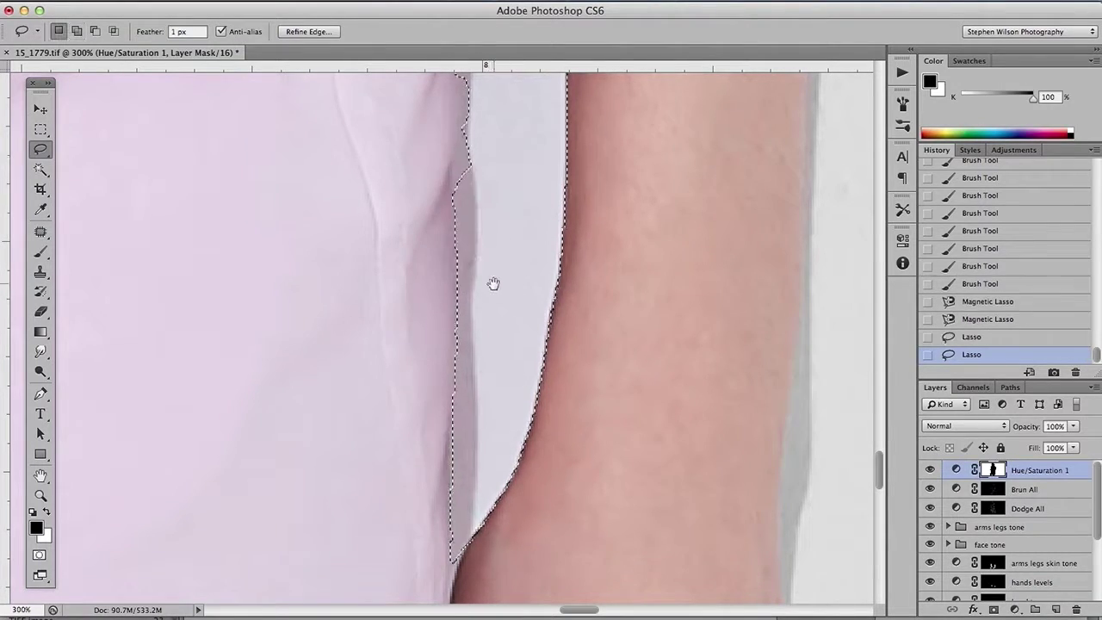
drag(497, 290, 484, 486)
drag(445, 426, 439, 176)
drag(446, 280, 433, 190)
drag(500, 206, 478, 459)
mouse_move(466, 268)
mouse_down()
mouse_move(499, 209)
mouse_move(480, 160)
mouse_move(499, 116)
mouse_up()
- Fill the selected gap with white on the Hue/Saturation 1 mask to desaturate it, deselect, and check the whole image
key(super+minus)
mouse_move(433, 311)
mouse_down()
mouse_move(479, 247)
mouse_move(493, 172)
mouse_up()
key(super+minus)
key(super+minus)
key(alt+BackSpace)
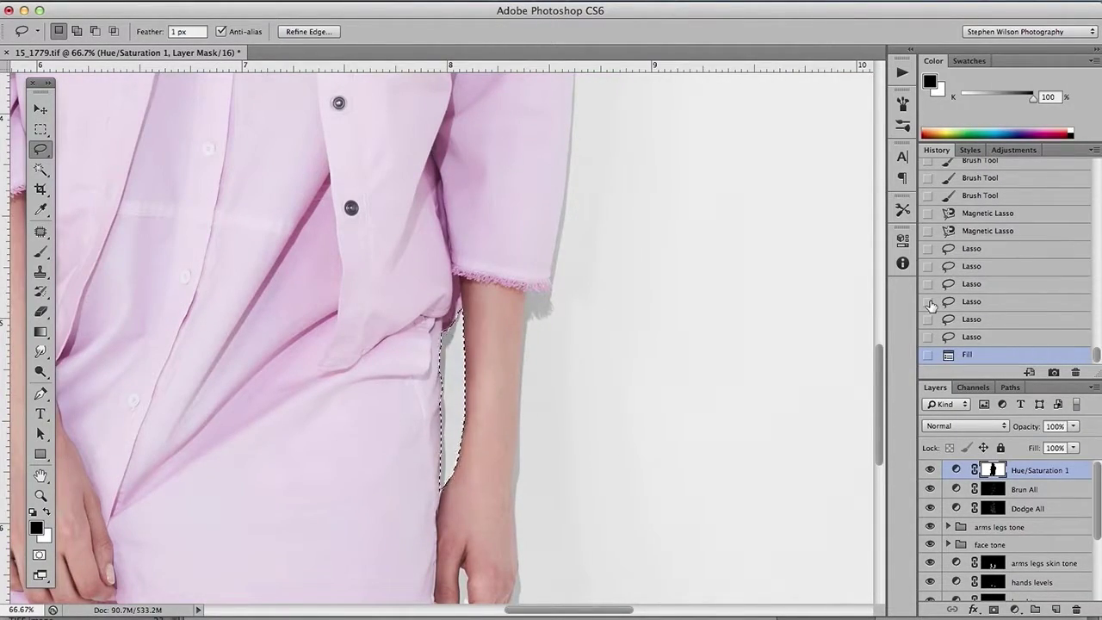
key(super+minus)
key(super+d)
key(super+minus)
key(super+minus)
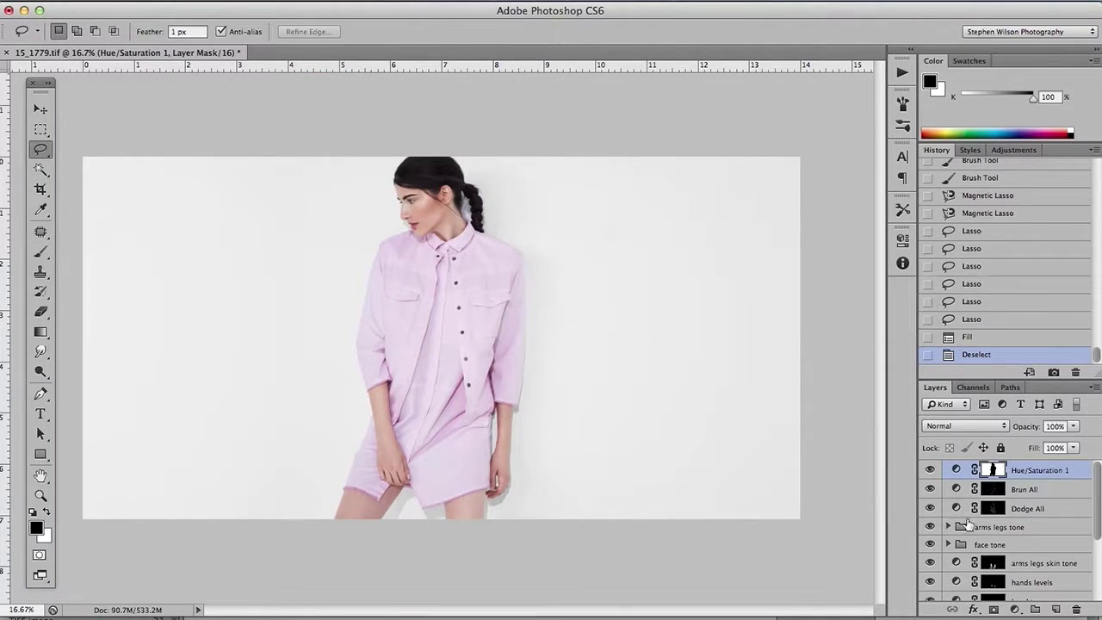
key(super+plus)
key(super+minus)
key(super+plus)
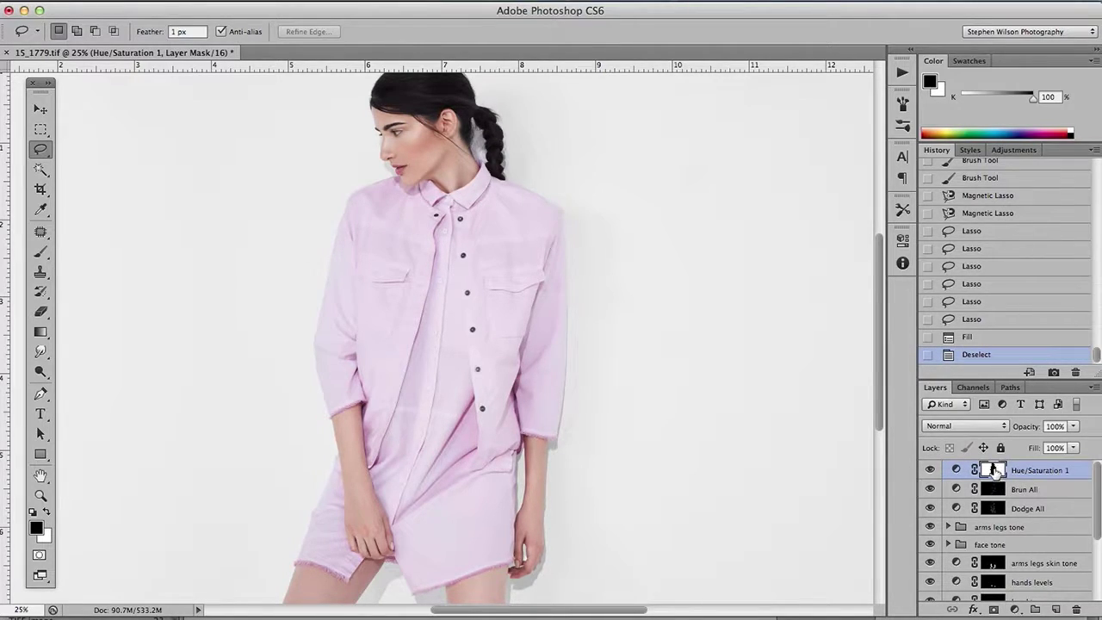
- Add a second Hue/Saturation layer masked with an inverted copy of the Hue/Saturation 1 mask, and delete the leftover duplicate layer
click(1017, 609)
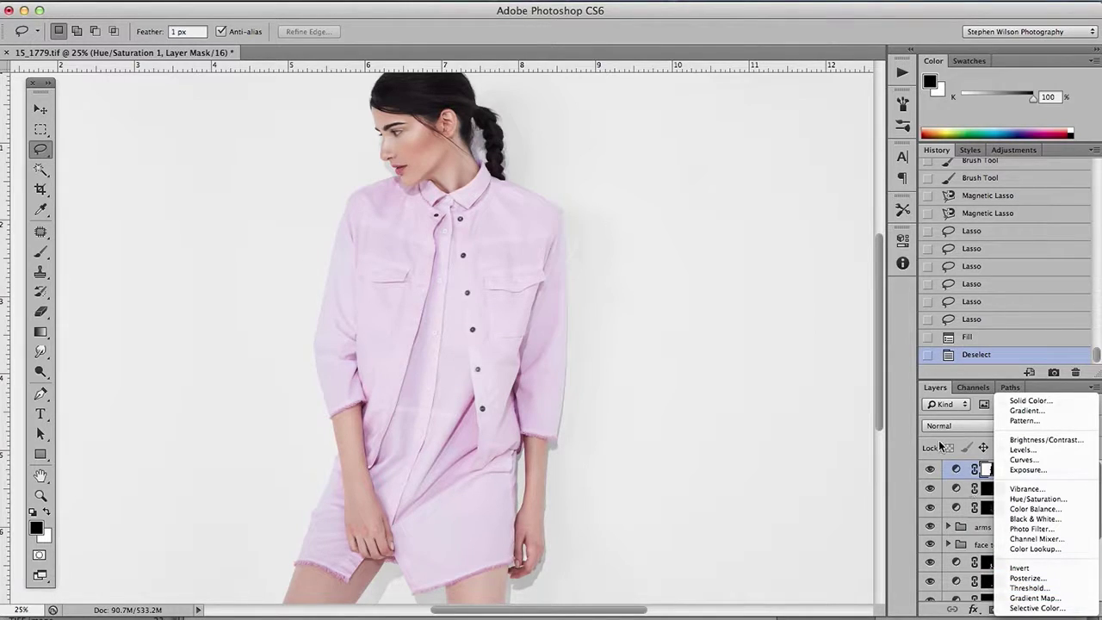
click(1030, 501)
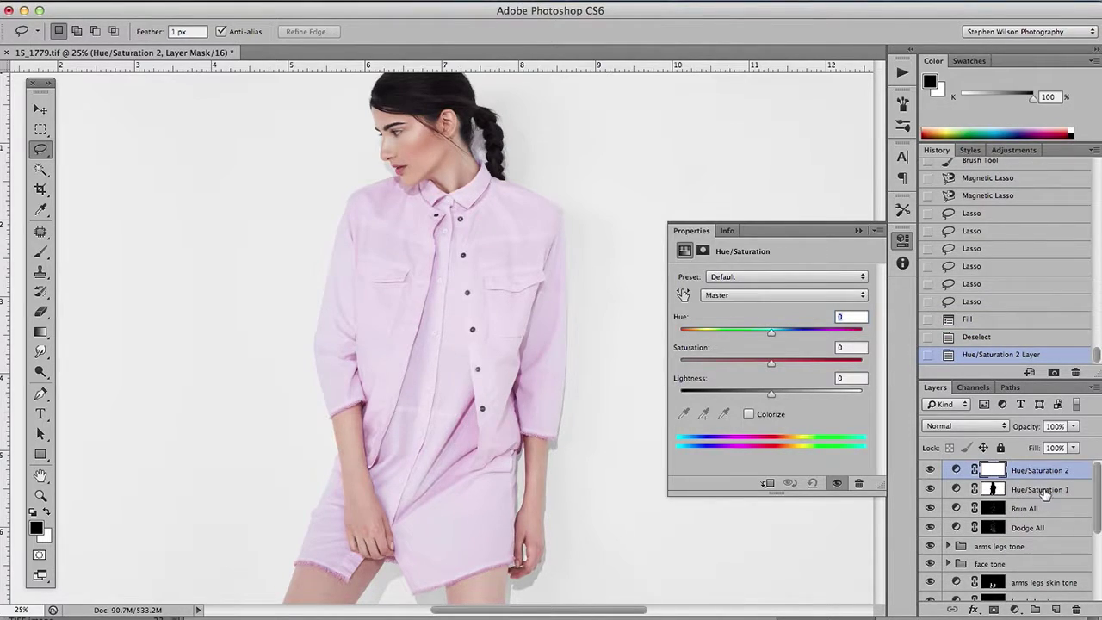
click(1042, 489)
key(super+j)
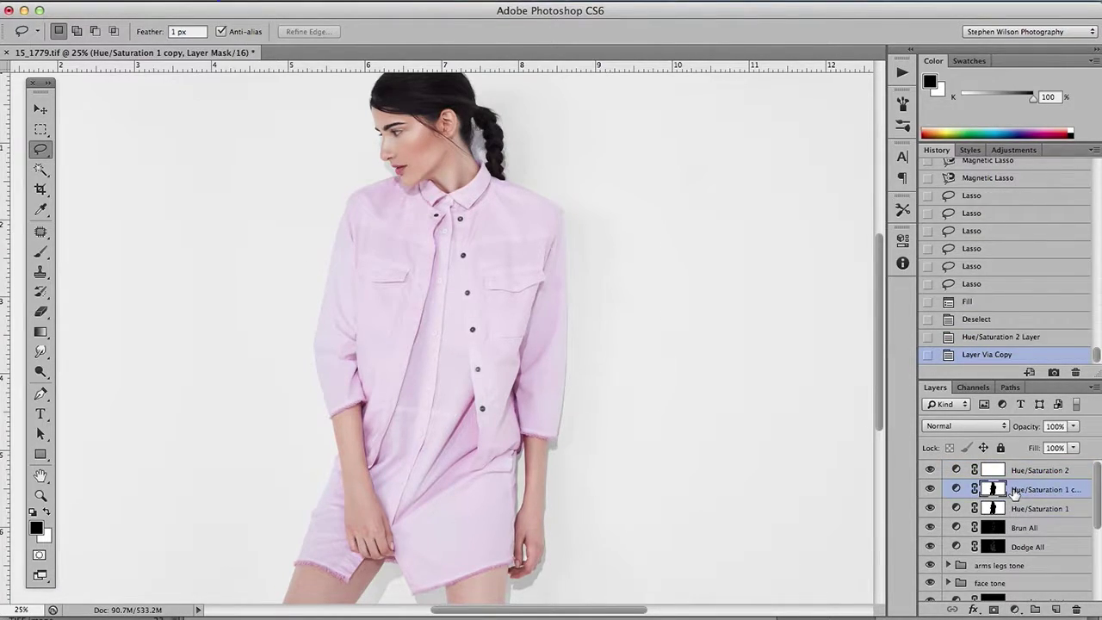
drag(991, 488, 992, 470)
click(665, 238)
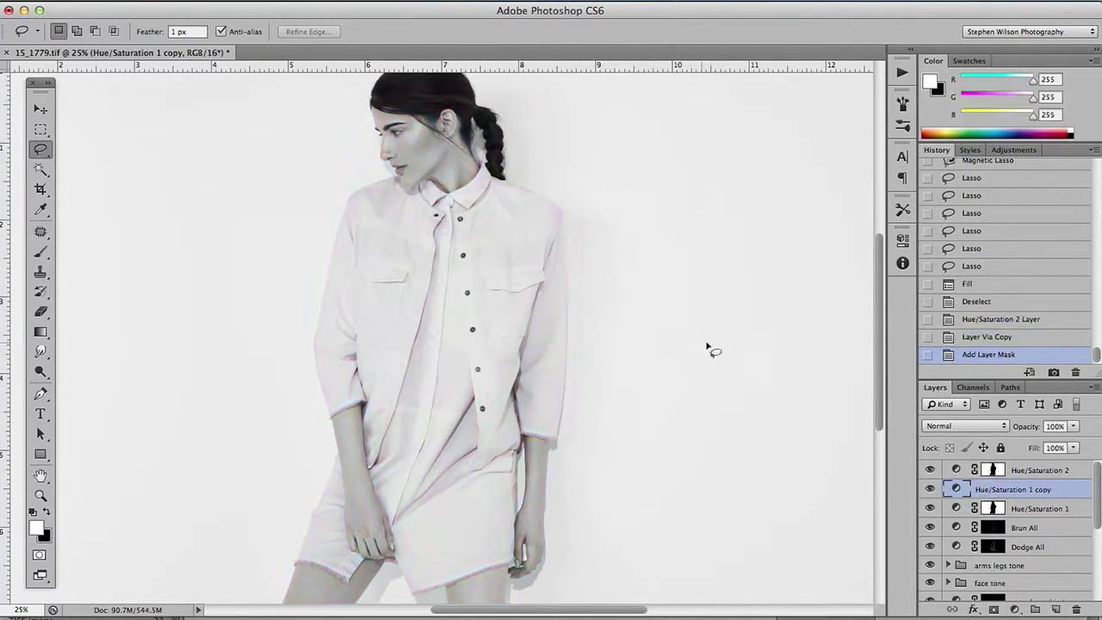
key(Delete)
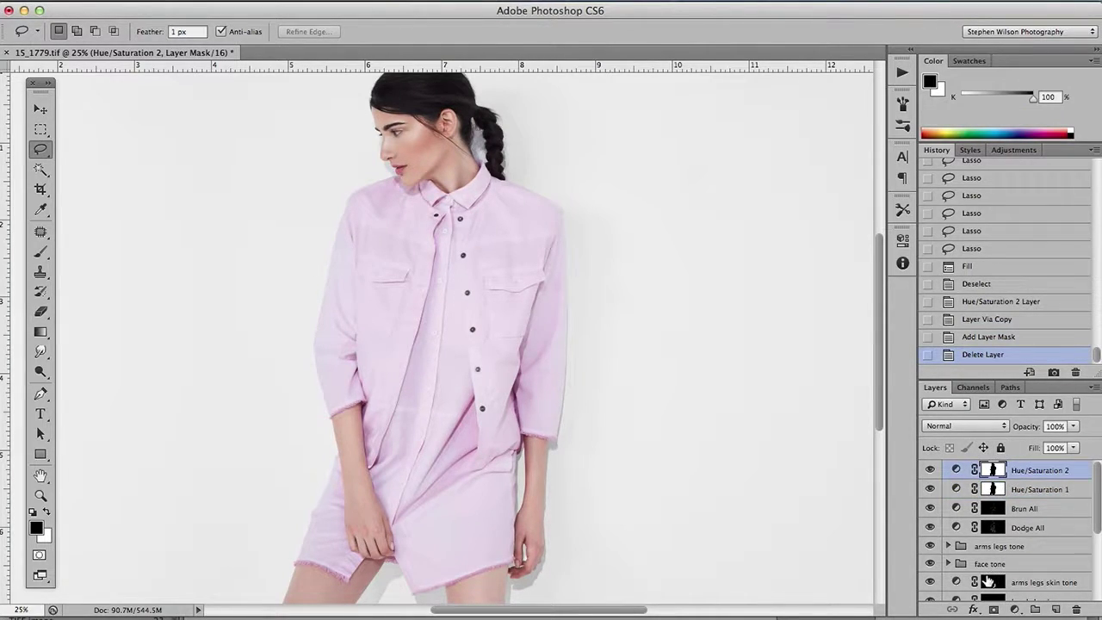
key(super+i)
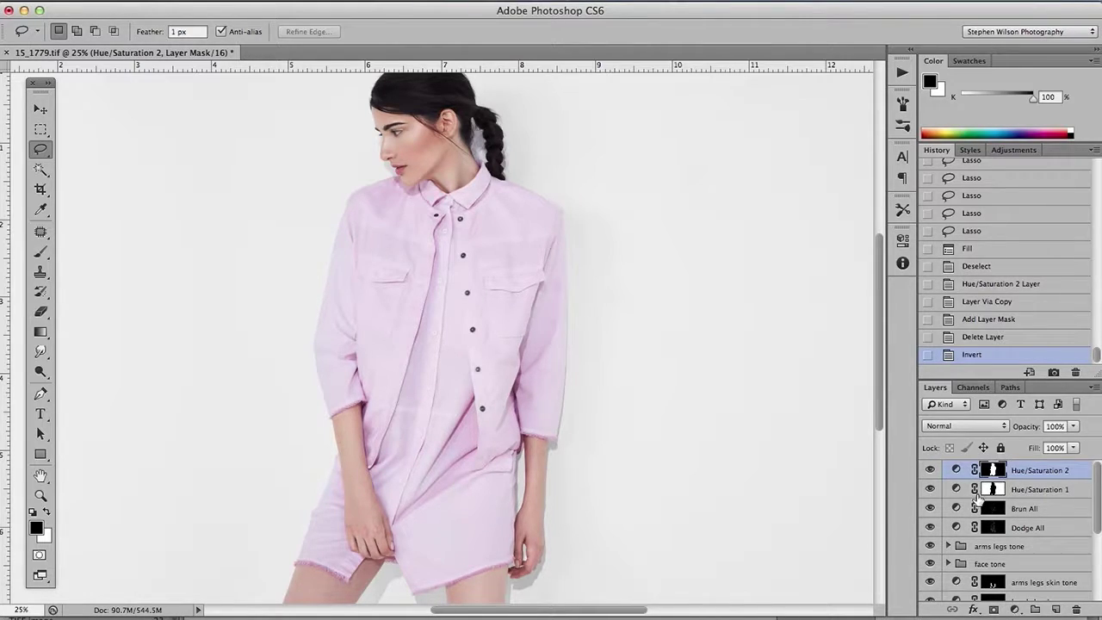
- Select the lower face along the chin, neckline, collar and braid with the Magnetic Lasso at a 1 px feather
key(super+plus)
key(super+plus)
key(super+plus)
drag(543, 212, 573, 254)
key(super+plus)
drag(40, 149, 108, 177)
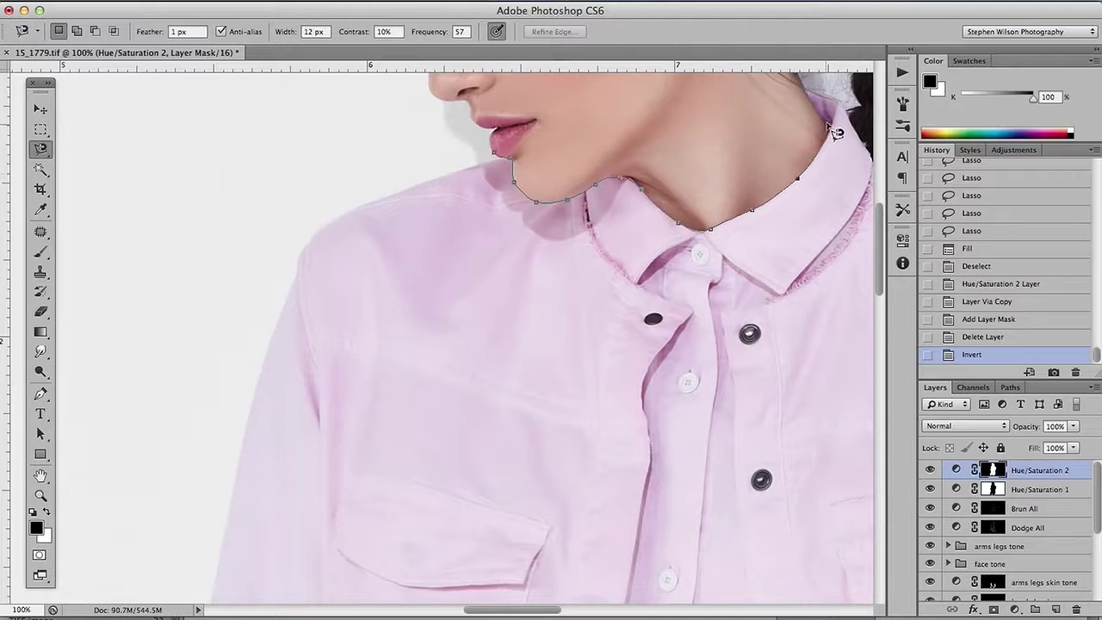
drag(815, 122, 678, 184)
click(700, 162)
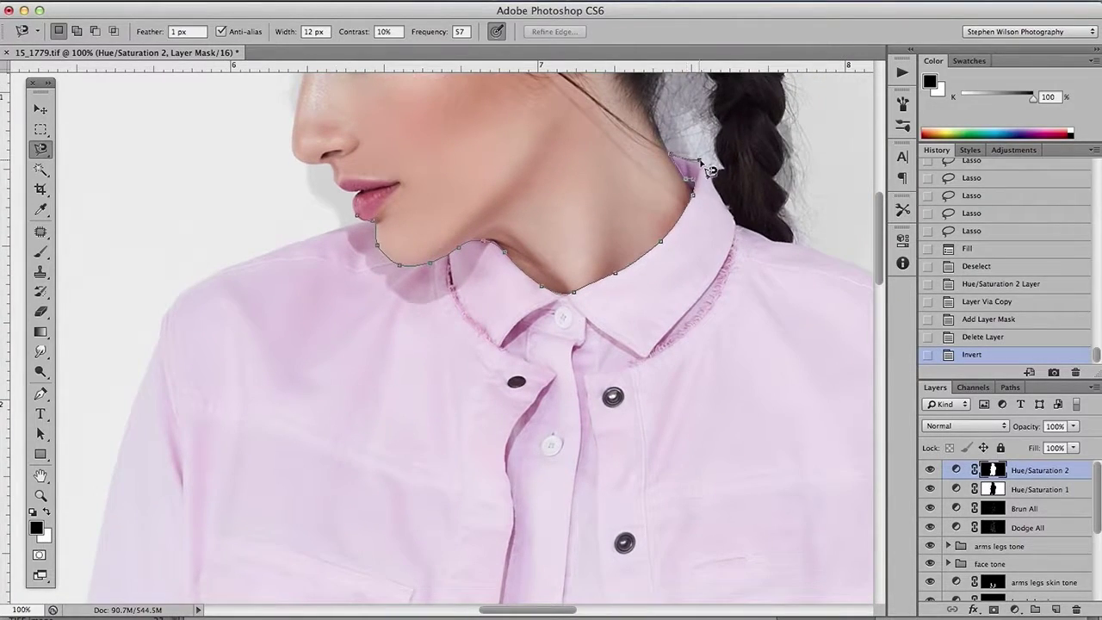
drag(827, 76, 824, 142)
click(358, 447)
key(shift+l)
key(super+minus)
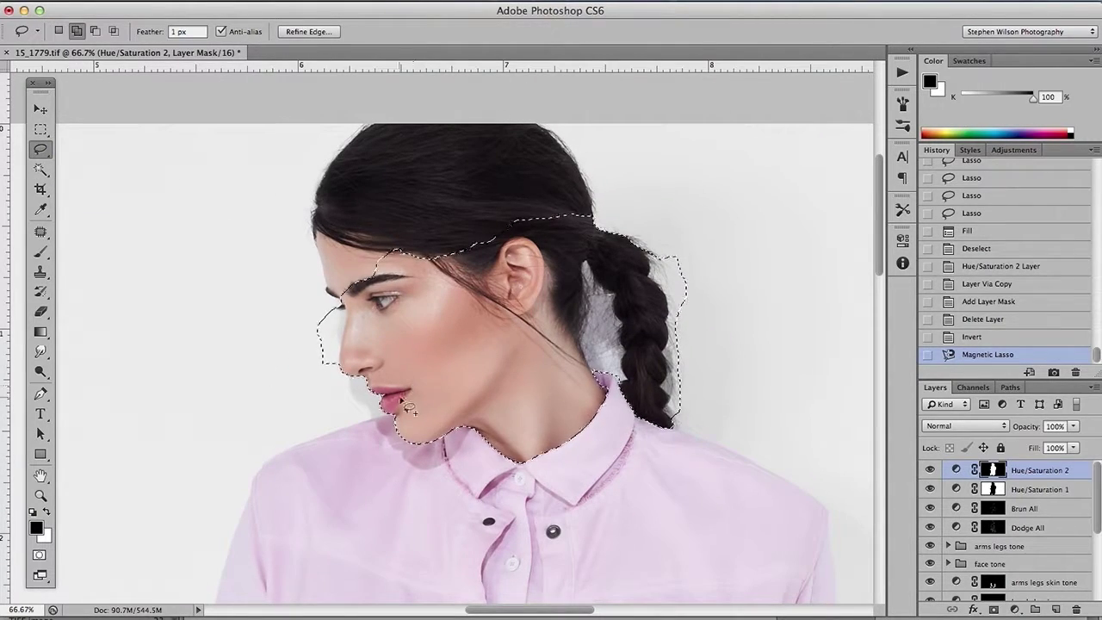
- Add the rest of the face and hair to the selection with the Polygonal Lasso
drag(40, 149, 90, 167)
shift+click(397, 400)
click(336, 386)
click(272, 326)
click(284, 153)
click(338, 100)
click(642, 118)
click(699, 316)
click(399, 400)
- Fill the head selection with black on the Hue/Saturation 2 mask and deselect
key(x)
key(alt+BackSpace)
key(super+d)
- Select the front forearm, hand and adjoining thigh along the sleeve and hem with the Magnetic Lasso
scroll(663, 375, down, 5)
drag(658, 367, 644, 232)
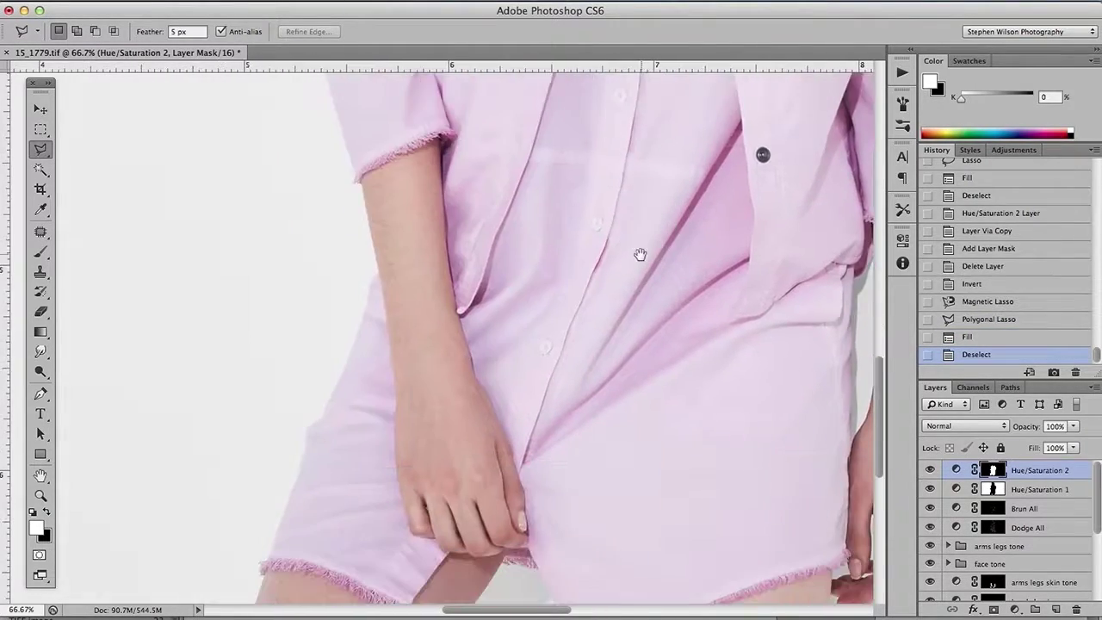
drag(41, 149, 94, 175)
drag(495, 103, 481, 274)
click(448, 254)
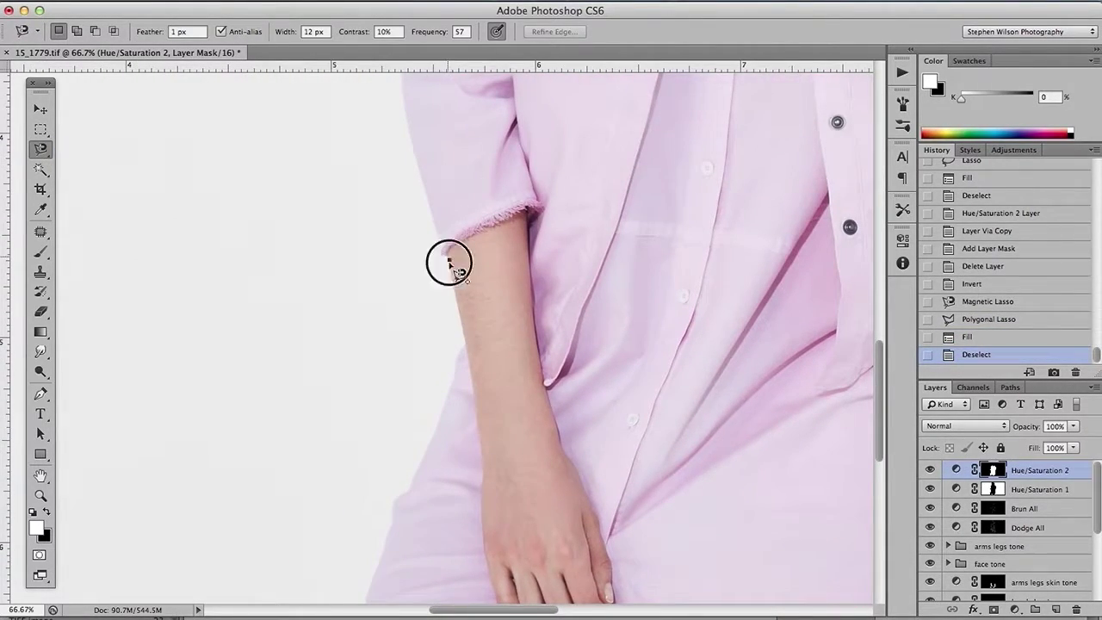
scroll(495, 232, down, 5)
click(552, 365)
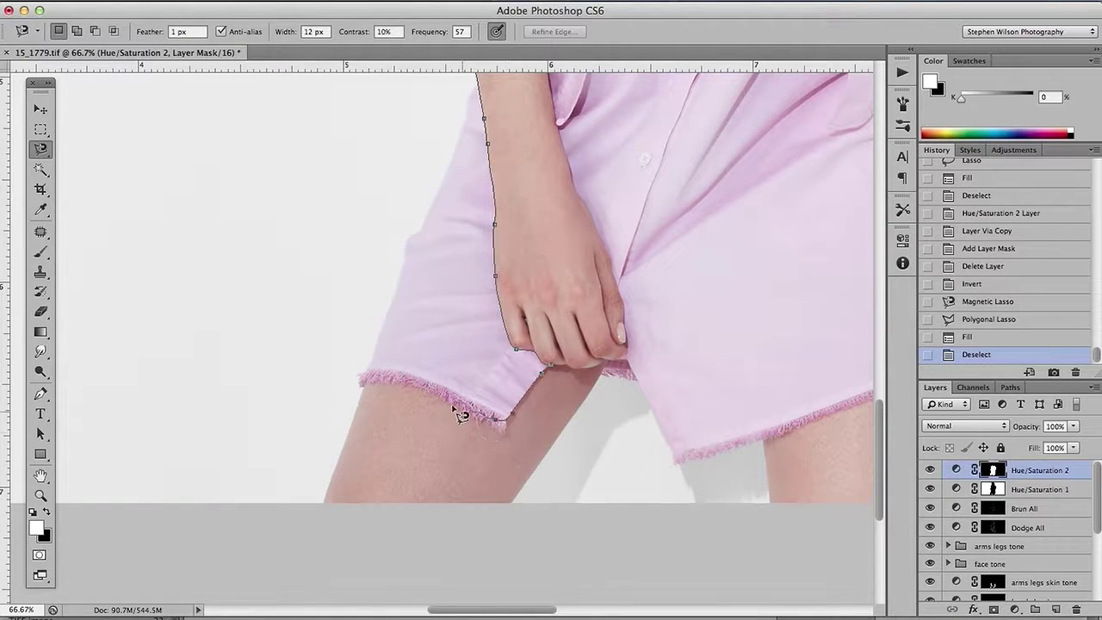
click(627, 326)
drag(603, 282, 626, 445)
click(485, 161)
- Add the other thigh and the back hand and forearm to the selection with the Magnetic Lasso
drag(479, 298, 344, 95)
shift+click(530, 240)
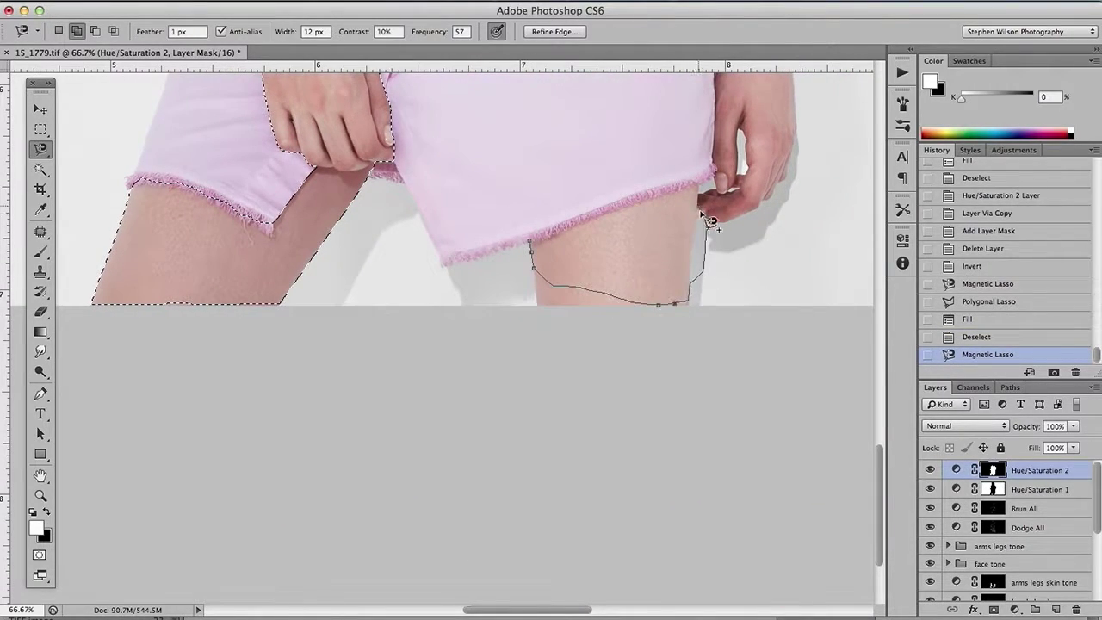
mouse_move(789, 155)
mouse_down()
mouse_move(708, 349)
mouse_move(704, 393)
mouse_up()
mouse_move(722, 263)
mouse_down()
mouse_move(700, 303)
mouse_move(716, 106)
mouse_move(656, 82)
mouse_move(659, 198)
mouse_move(636, 301)
mouse_move(632, 432)
mouse_move(444, 482)
mouse_up()
click(41, 148)
- Extend the selection past the image edge beneath the front thigh with the Polygonal Lasso
drag(42, 149, 109, 161)
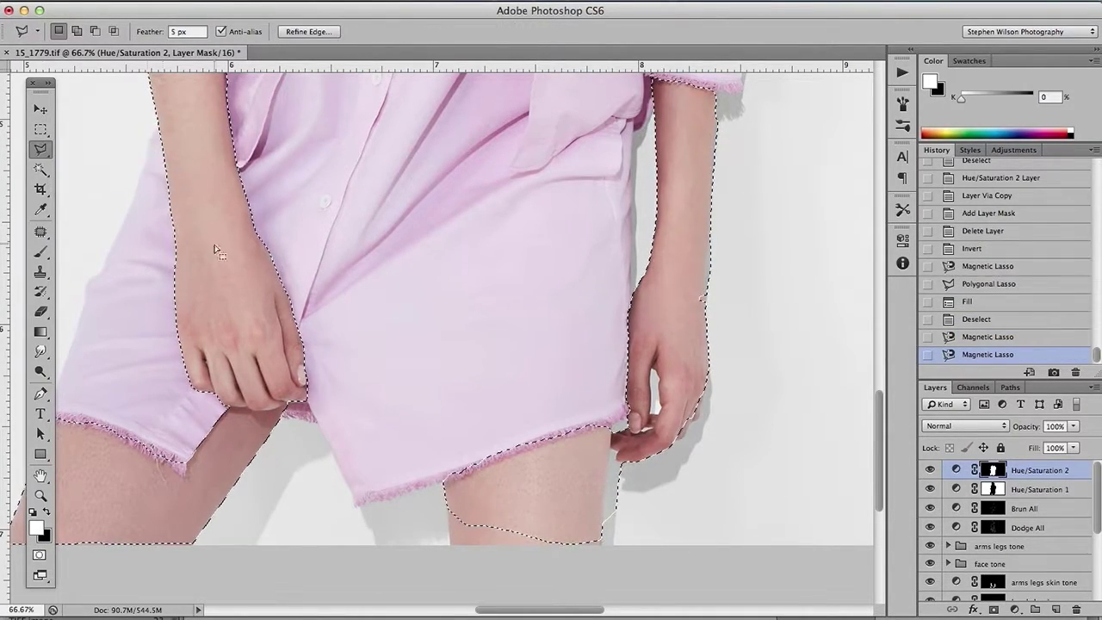
drag(72, 523, 265, 367)
shift+click(229, 349)
click(190, 397)
click(206, 442)
click(388, 458)
click(444, 393)
click(437, 344)
double_click(295, 348)
- Add the missing lower part of the other thigh to the selection with the Polygonal Lasso
shift+click(652, 334)
click(635, 337)
click(643, 415)
click(748, 424)
click(814, 399)
click(802, 322)
drag(739, 342, 596, 430)
double_click(526, 427)
- Touch up the arms and legs selection with the freehand Lasso at a 1 px feather
drag(659, 376, 621, 421)
mouse_move(40, 150)
mouse_down()
mouse_move(89, 163)
mouse_move(96, 145)
mouse_up()
mouse_move(148, 341)
mouse_down()
mouse_move(238, 295)
mouse_move(148, 359)
mouse_move(291, 411)
mouse_up()
mouse_move(555, 409)
mouse_down()
mouse_move(715, 357)
mouse_move(733, 307)
mouse_up()
- Fill the selected arms and legs with black on the Hue/Saturation 2 mask and deselect
key(super+minus)
key(super+minus)
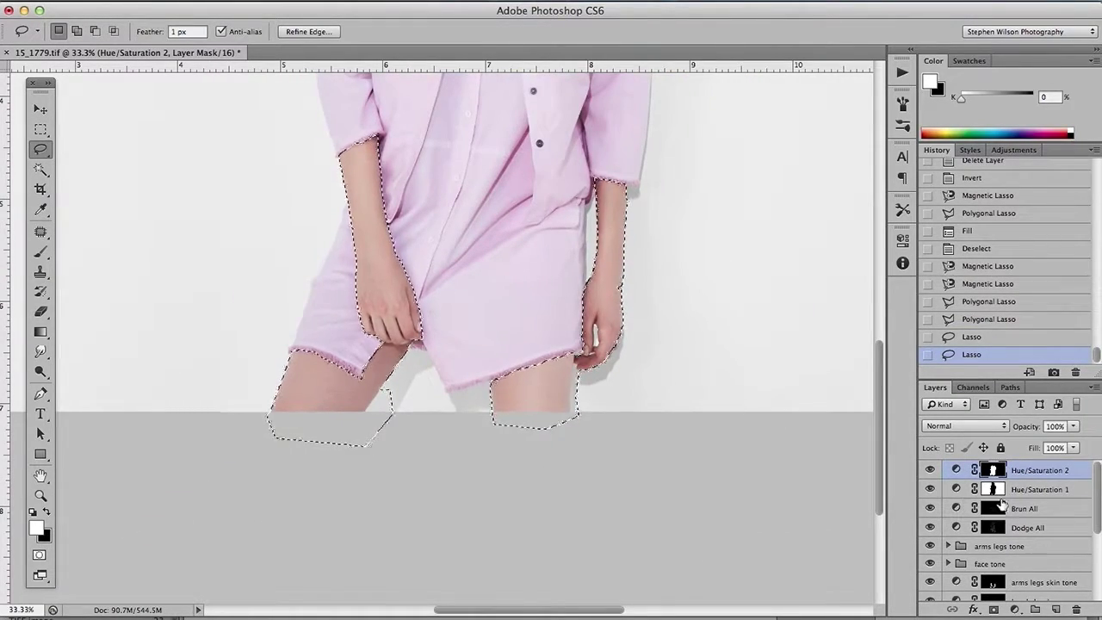
key(alt+BackSpace)
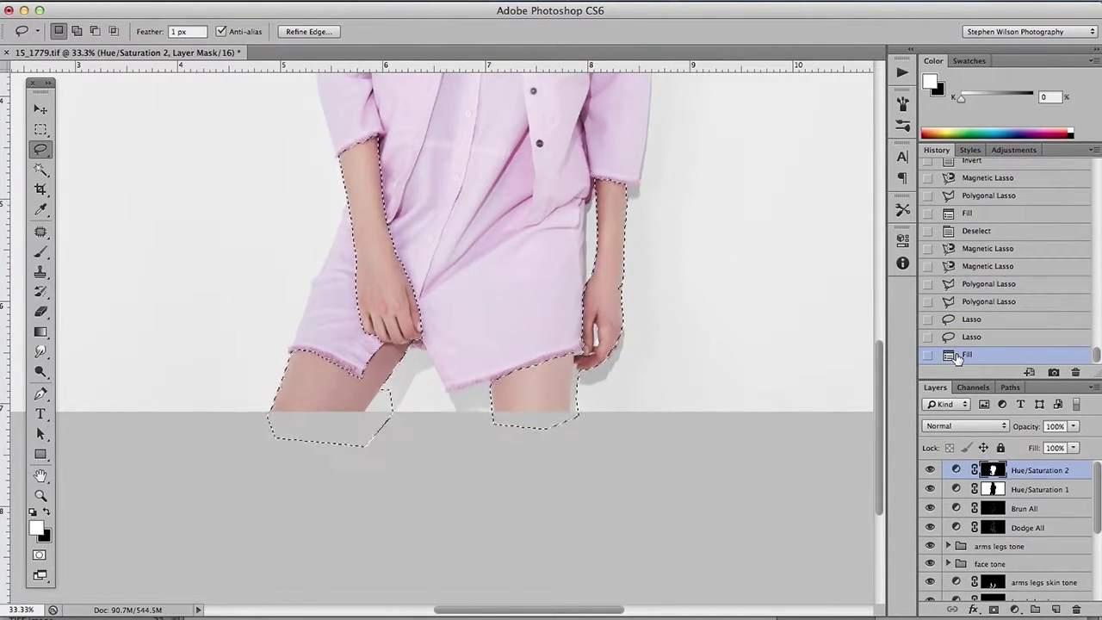
key(super+d)
- Set the Master saturation of the Hue/Saturation 2 layer to -25 to mute the dress colour
double_click(955, 470)
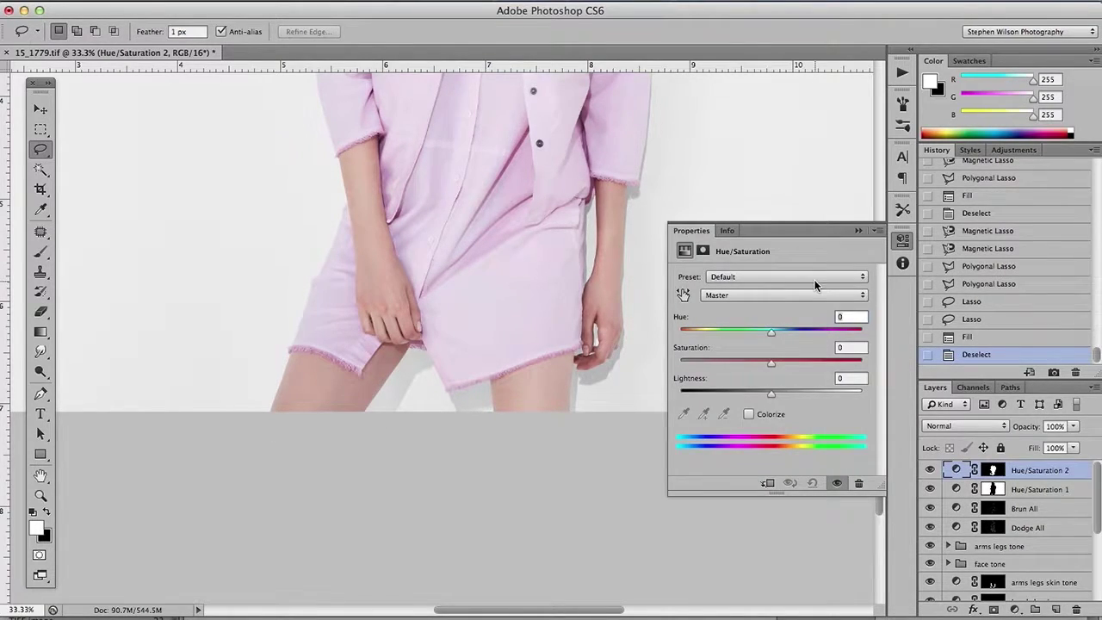
key(super+0)
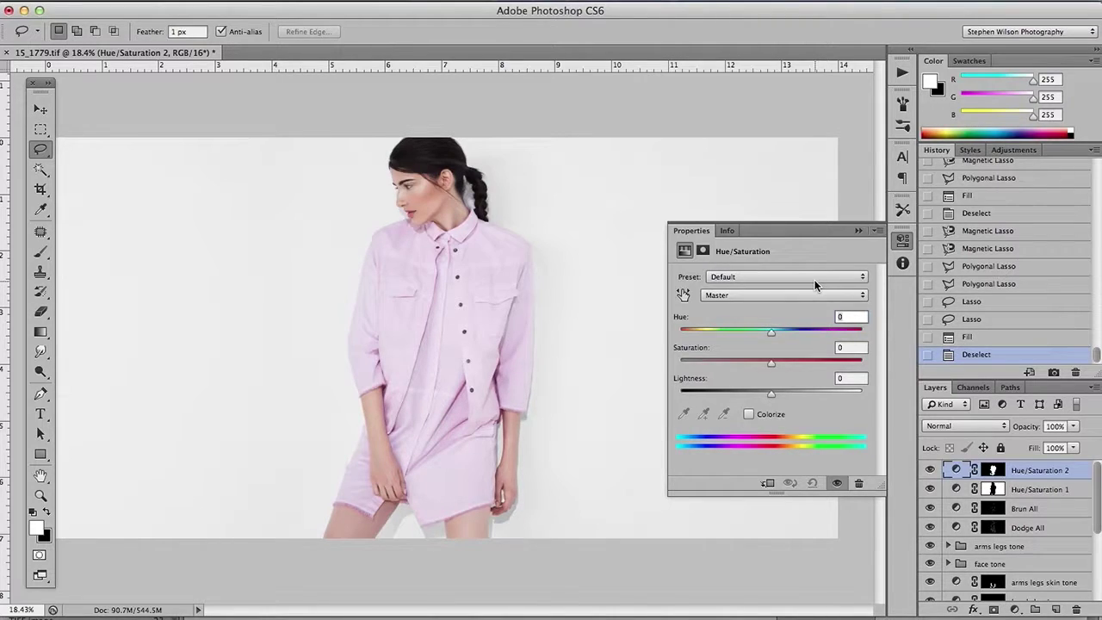
key(super+plus)
click(777, 296)
click(778, 305)
mouse_move(771, 362)
mouse_down()
mouse_move(685, 368)
mouse_move(770, 364)
mouse_move(750, 367)
mouse_up()
click(777, 295)
click(777, 284)
key(super+minus)
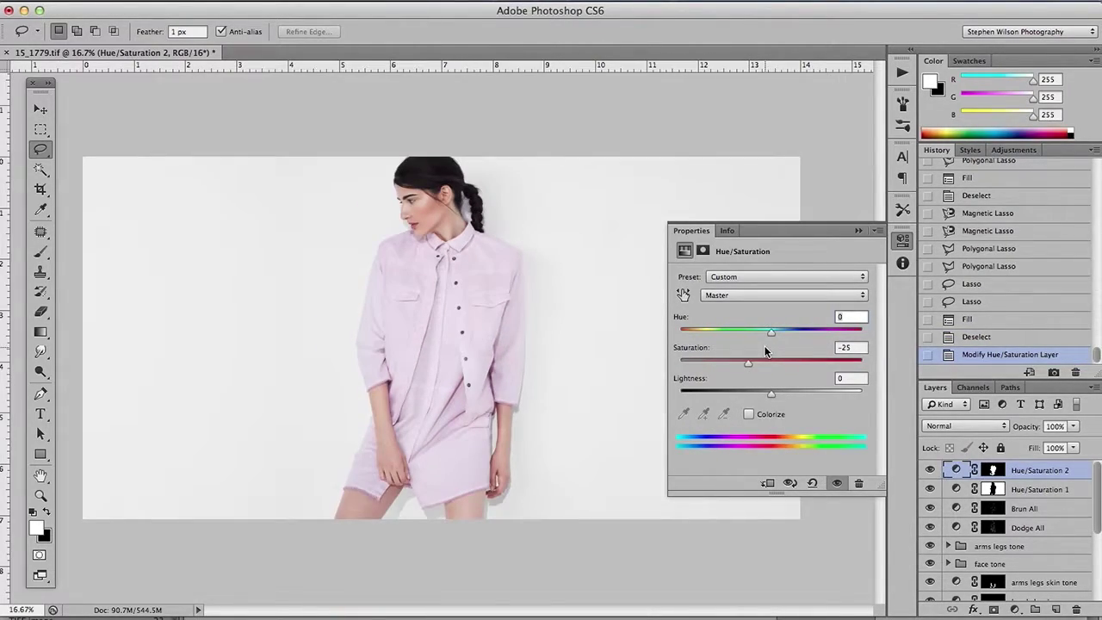
- Add a Selective Color layer masked with a copy of the Hue/Saturation 2 mask, and delete the leftover duplicate layer
click(1014, 609)
click(1038, 607)
click(995, 488)
key(ctrl+j)
drag(994, 488, 993, 469)
click(667, 239)
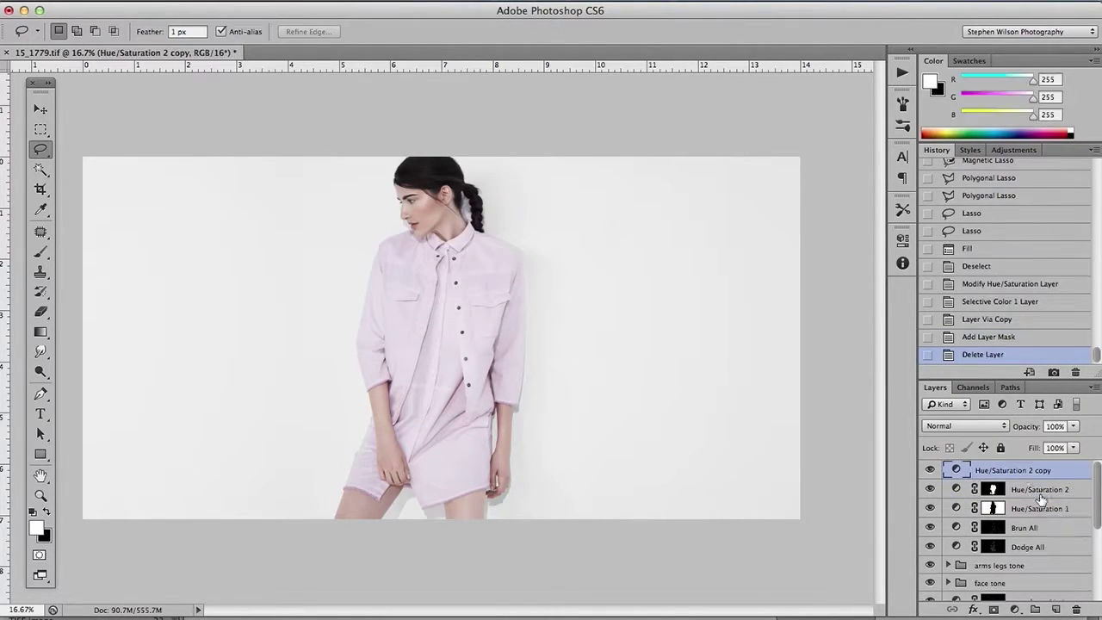
key(Delete)
- Set the Magentas of the Selective Color layer to +10% cyan and -100% magenta
click(955, 469)
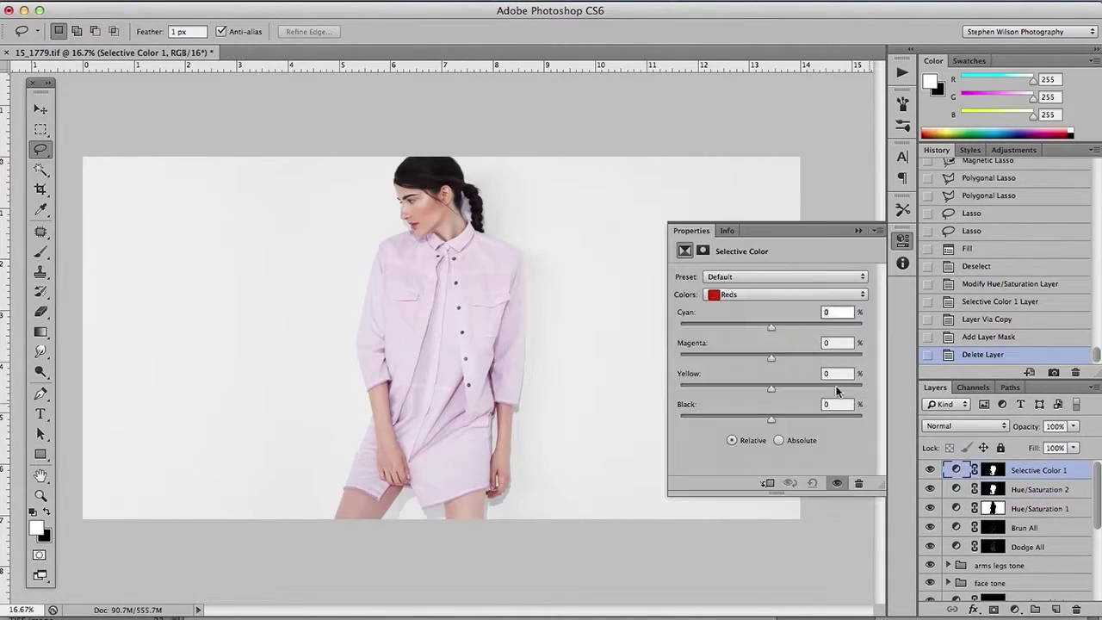
drag(771, 327, 771, 419)
key(super+equal)
key(super+equal)
key(super+equal)
click(783, 294)
click(782, 340)
click(779, 295)
click(778, 317)
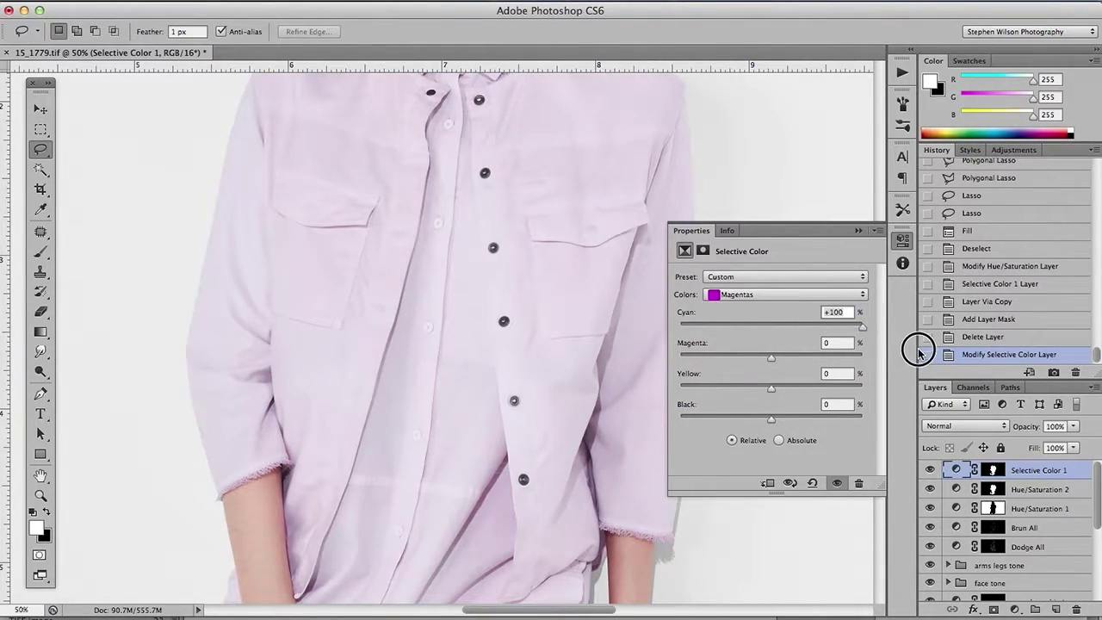
drag(702, 369, 675, 370)
key(super+minus)
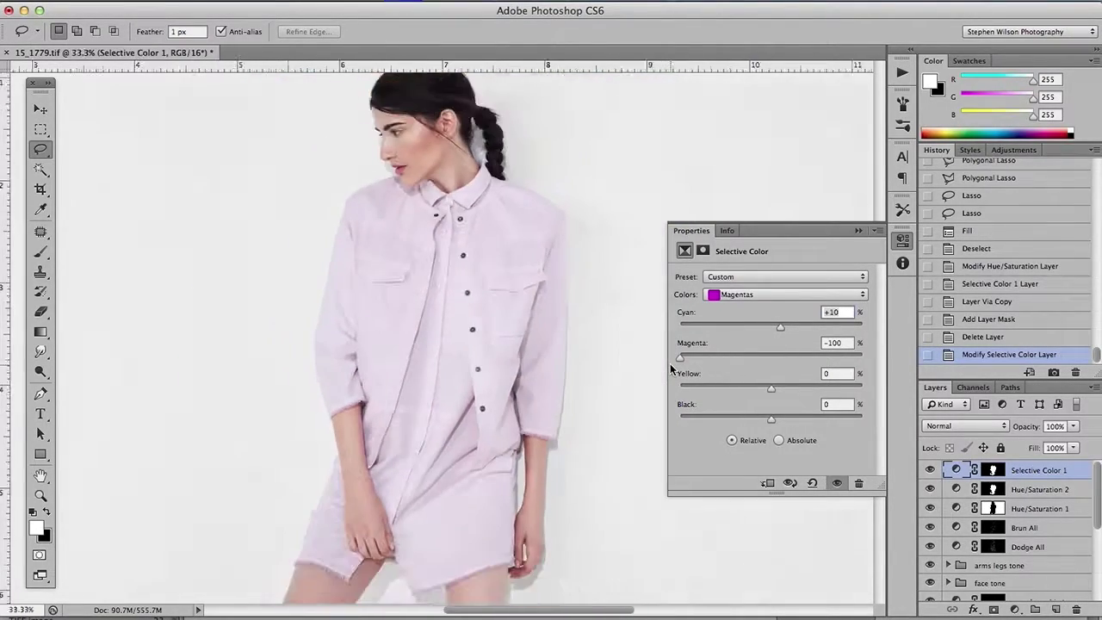
- Adjust the yellow and black amounts for the Magentas in the Selective Color layer and close its settings
drag(772, 387, 813, 390)
drag(771, 420, 815, 393)
click(785, 295)
click(786, 248)
click(857, 231)
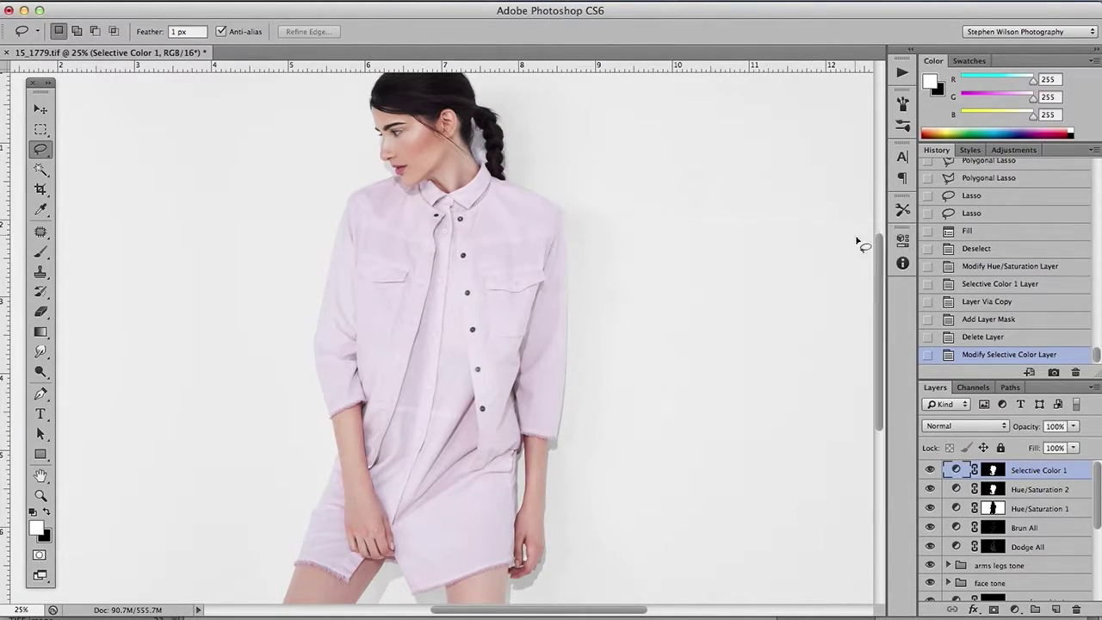
- Group the Selective Color 1 and Hue/Saturation 2 layers and name the group "dress"
shift+click(1058, 485)
key(super+g)
double_click(985, 468)
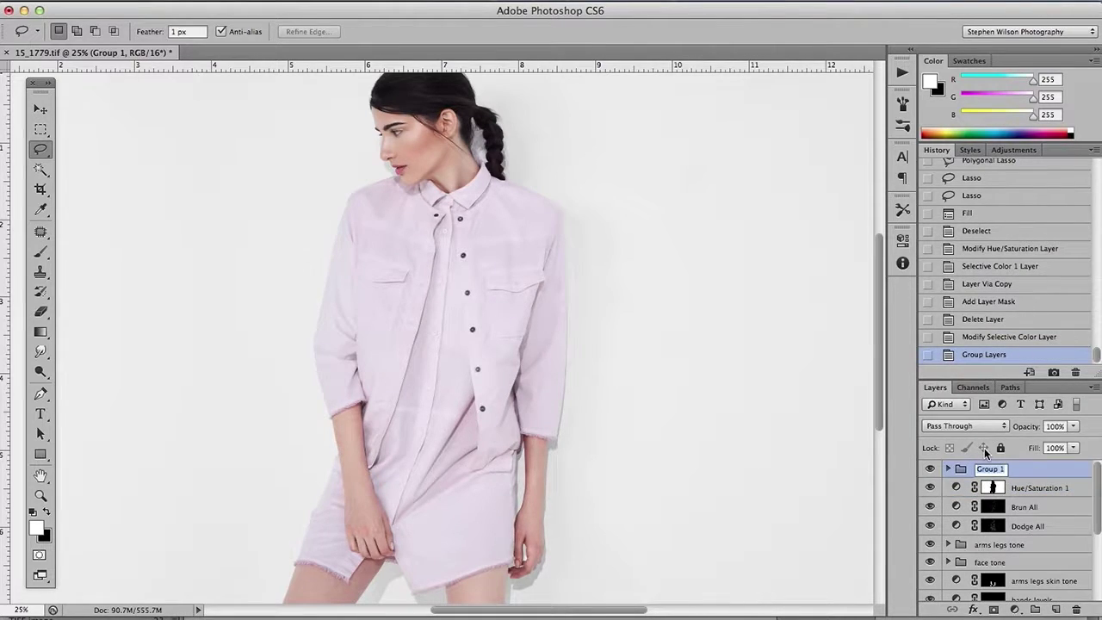
text(dress)
key(Return)
- Compare the whole image with the dress group hidden and shown
key(super+minus)
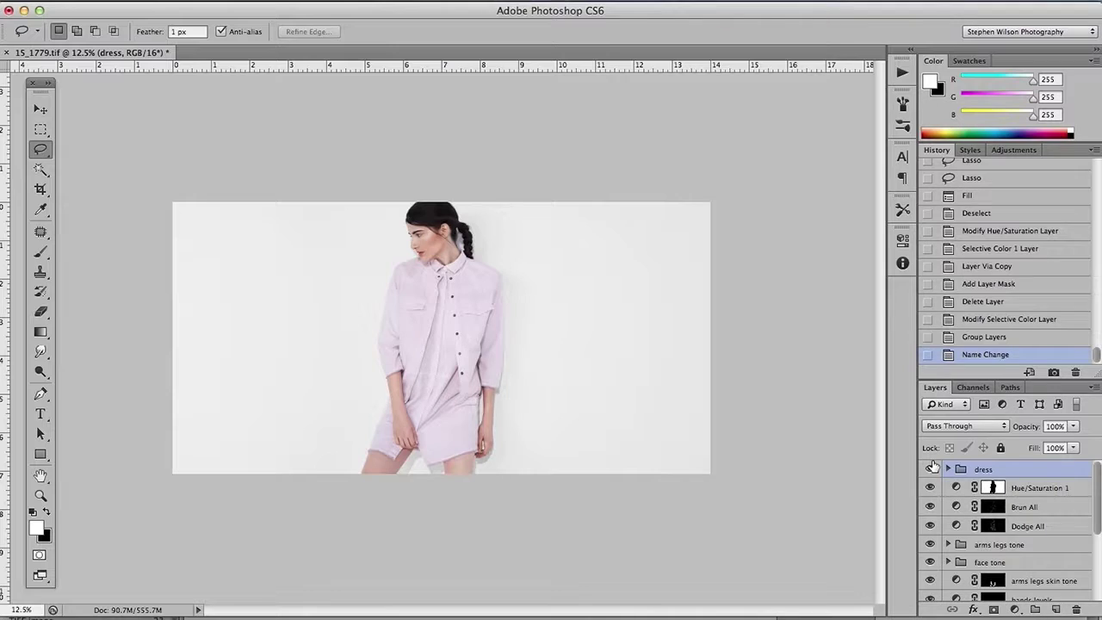
key(super+plus)
click(930, 468)
click(930, 468)
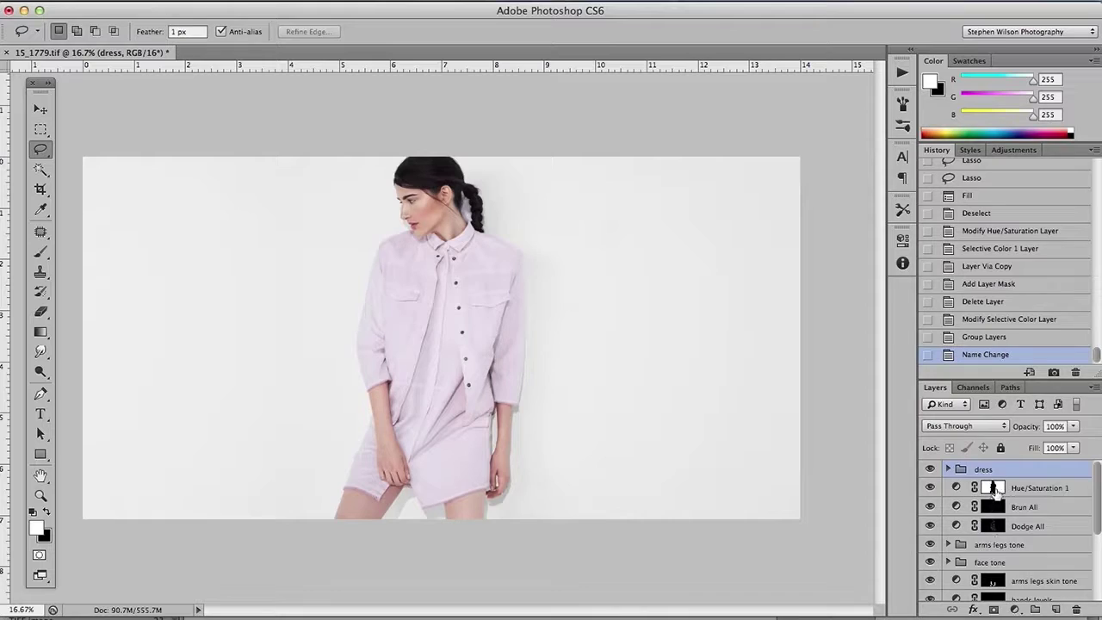
key(super+minus)
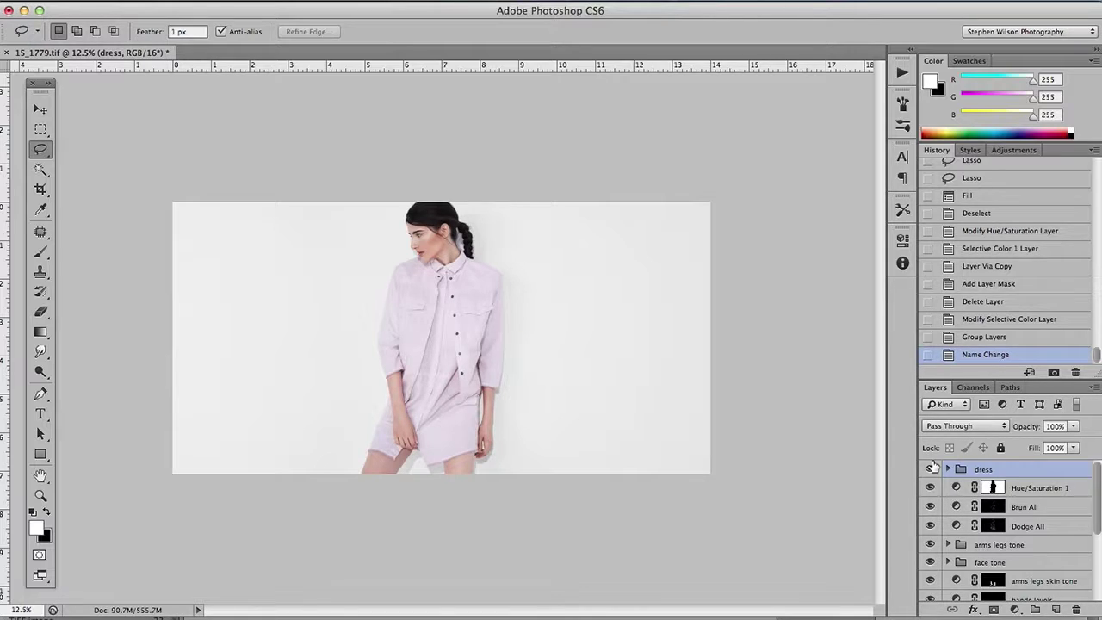
- Check the muted dress colour at 16.67% zoom by hiding and showing the dress group again
key(super+minus)
key(super+plus)
key(super+plus)
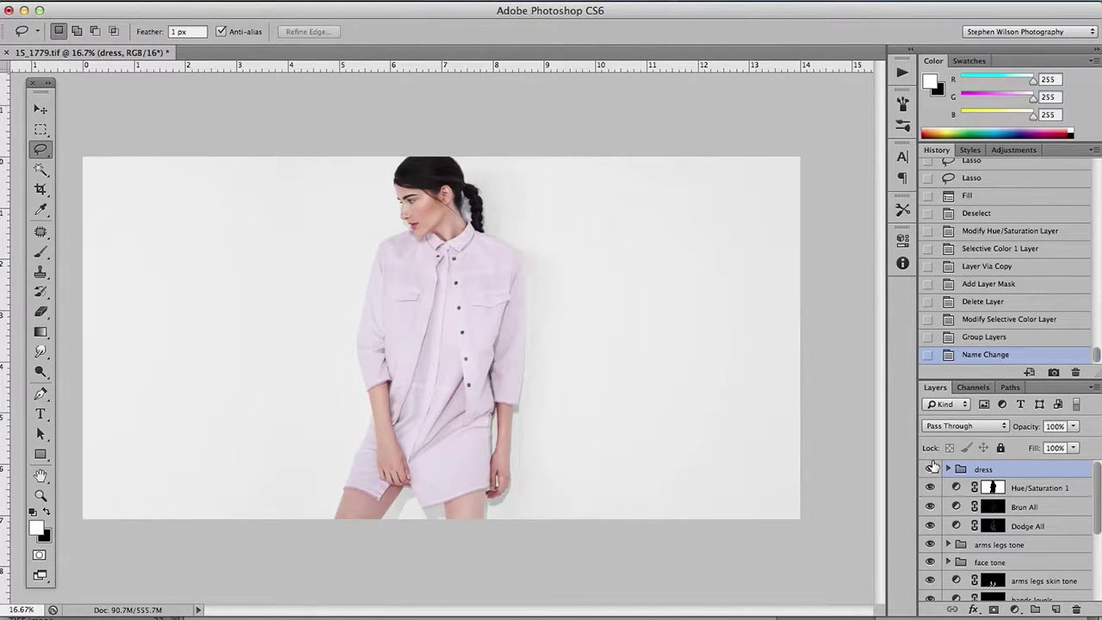
click(930, 469)
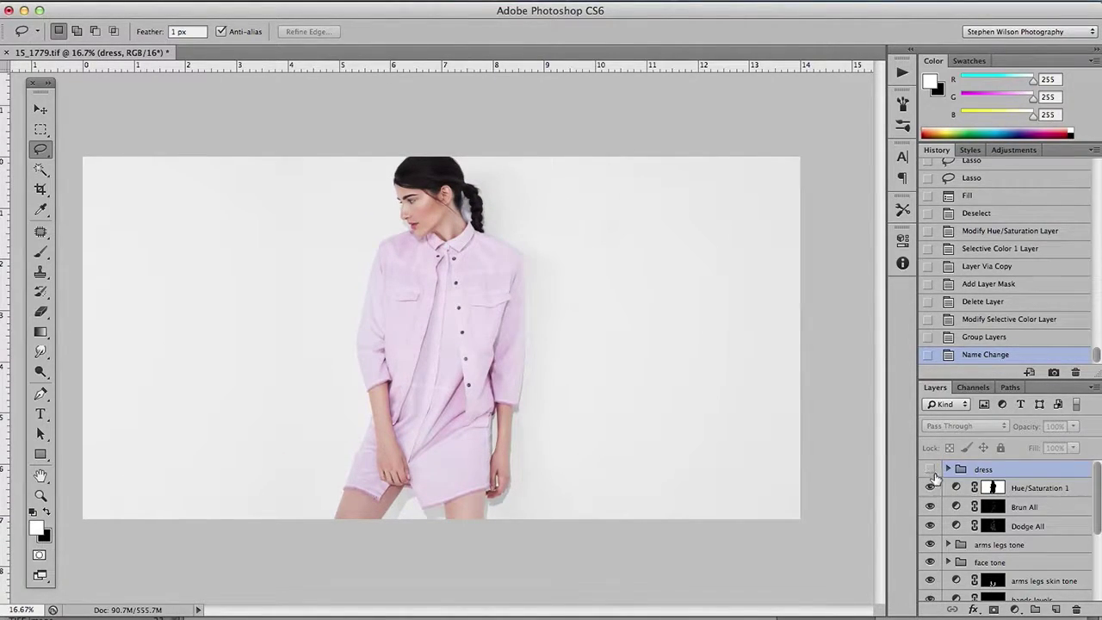
click(930, 469)
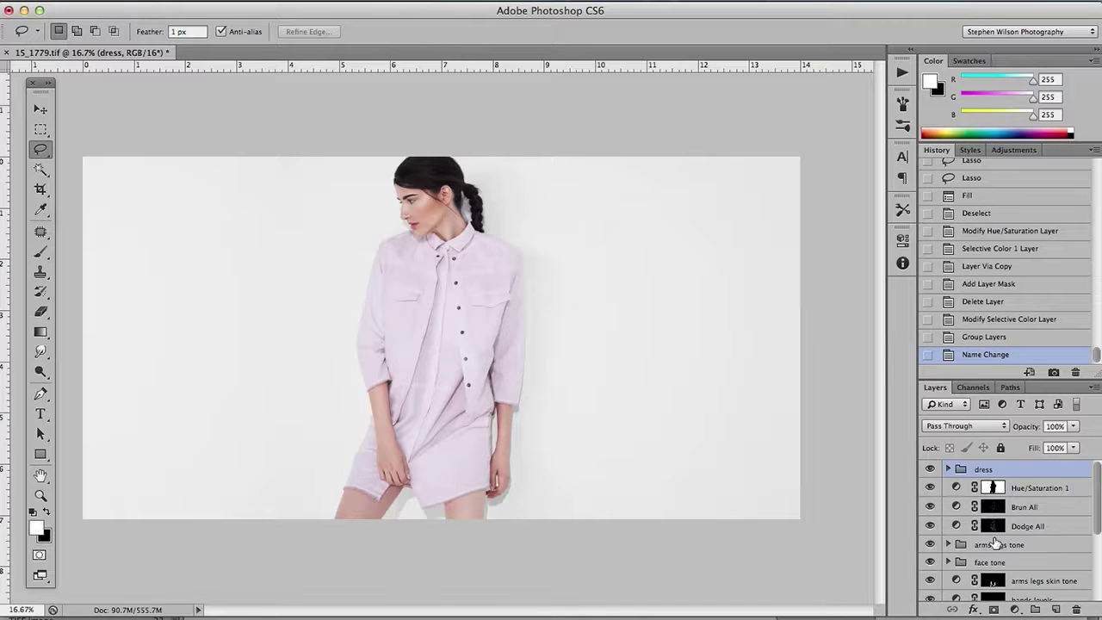
- Add a new Selective Color adjustment layer and move it above the dress group
click(947, 469)
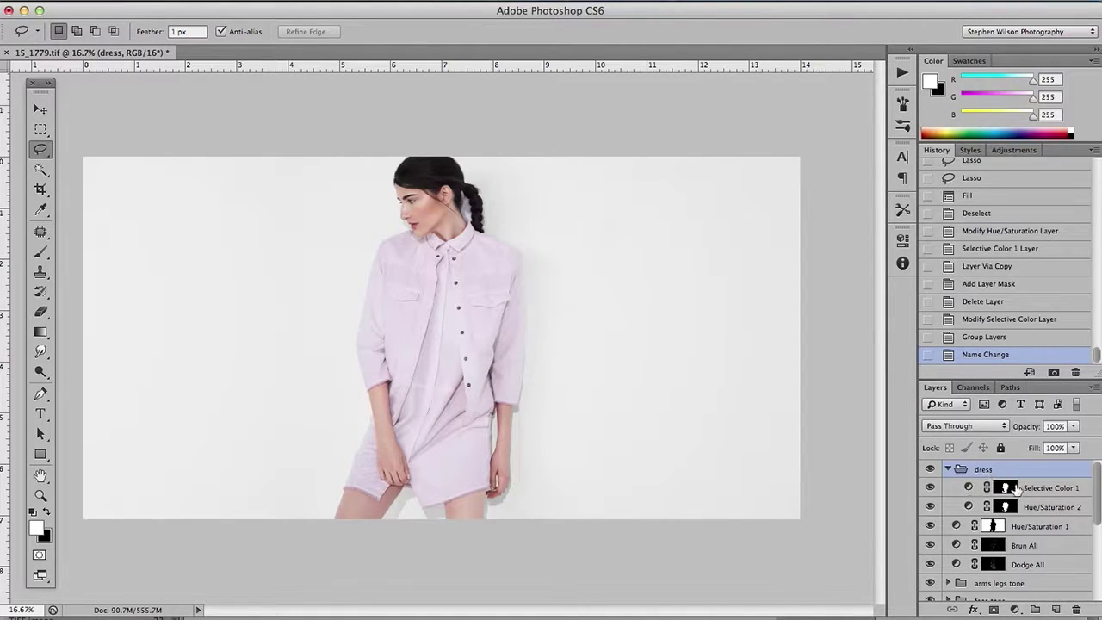
click(1015, 609)
click(1031, 613)
drag(1033, 487, 1033, 461)
- Apply the Selective Color 1 mask to the new Selective Color layer through a duplicate, delete the duplicate layer, and invert the applied mask
click(1008, 510)
key(super+j)
drag(1009, 508, 996, 474)
click(666, 237)
drag(1005, 513, 1076, 609)
click(991, 472)
key(super+i)
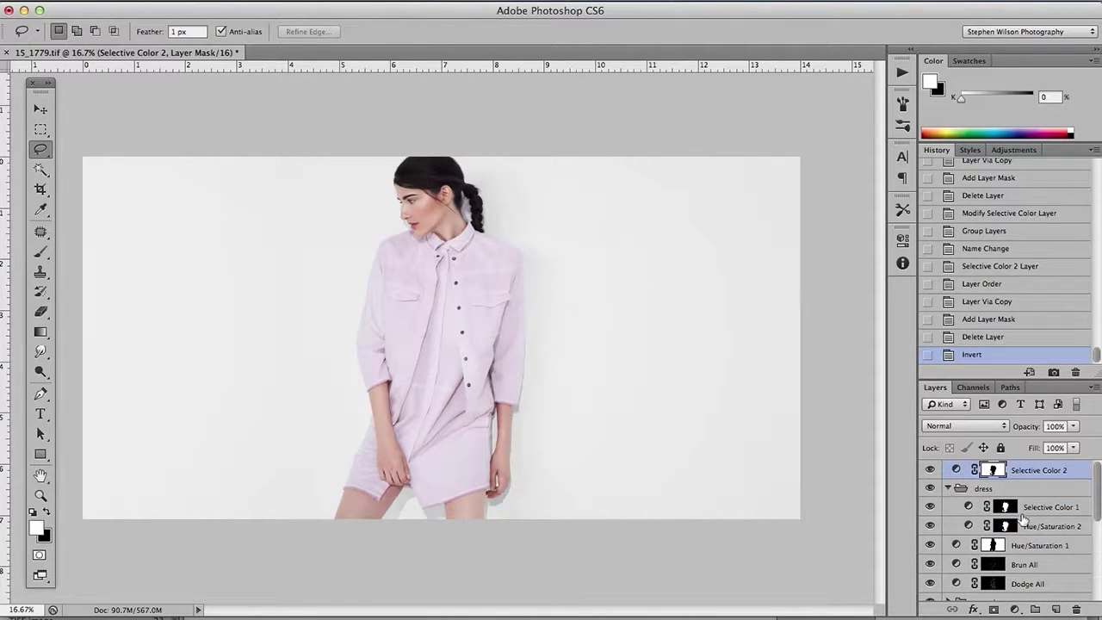
- Set the Reds of the Selective Color 2 layer to +12% cyan, -12% magenta and -10% yellow
key(super+plus)
key(super+plus)
drag(481, 395, 568, 415)
double_click(957, 470)
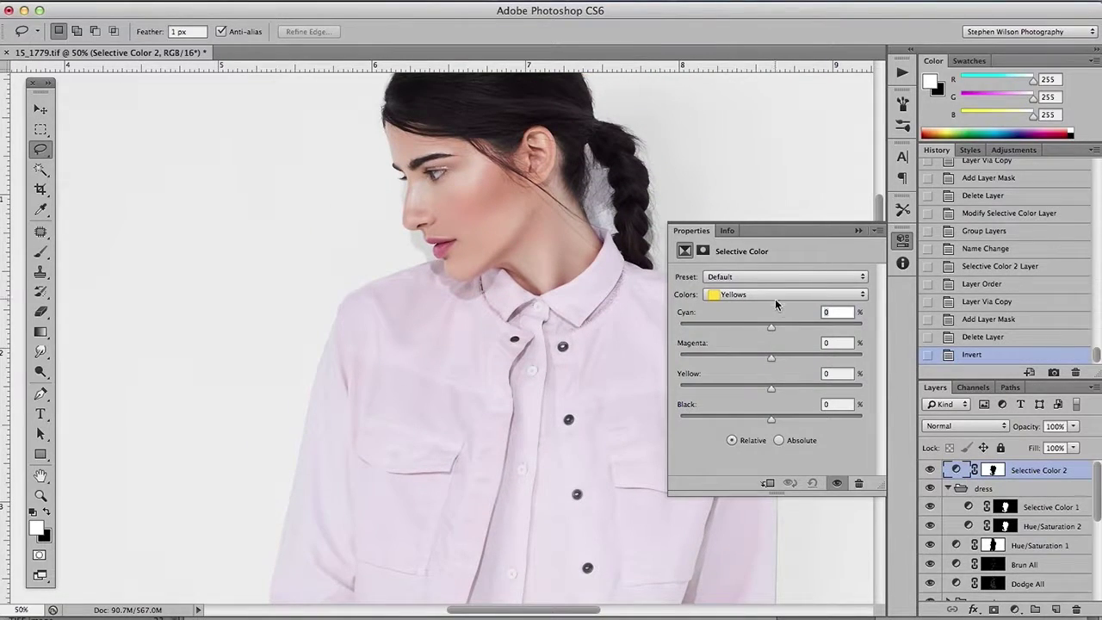
click(863, 295)
click(758, 278)
drag(772, 328, 782, 328)
drag(771, 358, 762, 388)
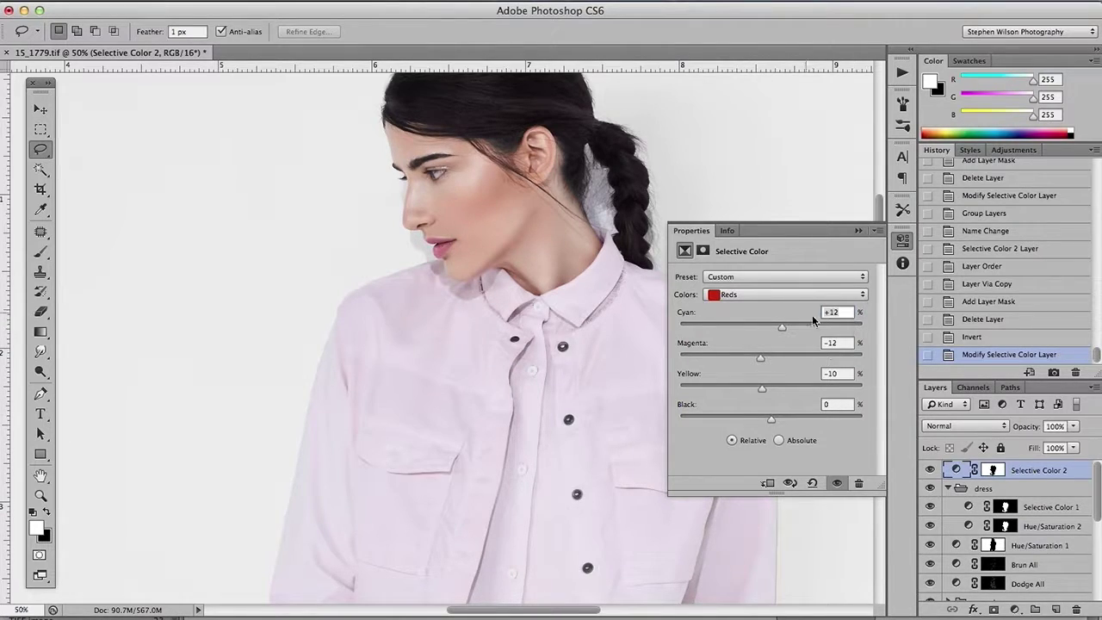
- Set the Yellows of the Selective Color 2 layer to +25% cyan, -1% magenta, -20% yellow and -20% black, and compare before and after
click(779, 294)
click(749, 309)
drag(771, 326, 753, 418)
key(super+minus)
key(super+minus)
key(super+minus)
click(837, 484)
click(838, 484)
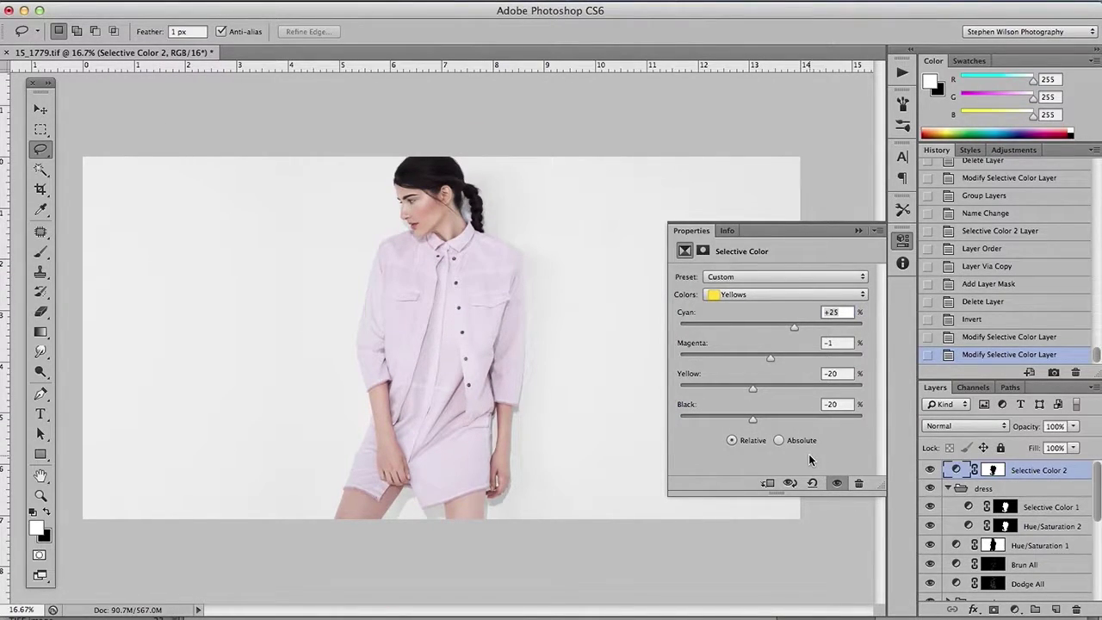
click(841, 293)
click(855, 230)
click(857, 229)
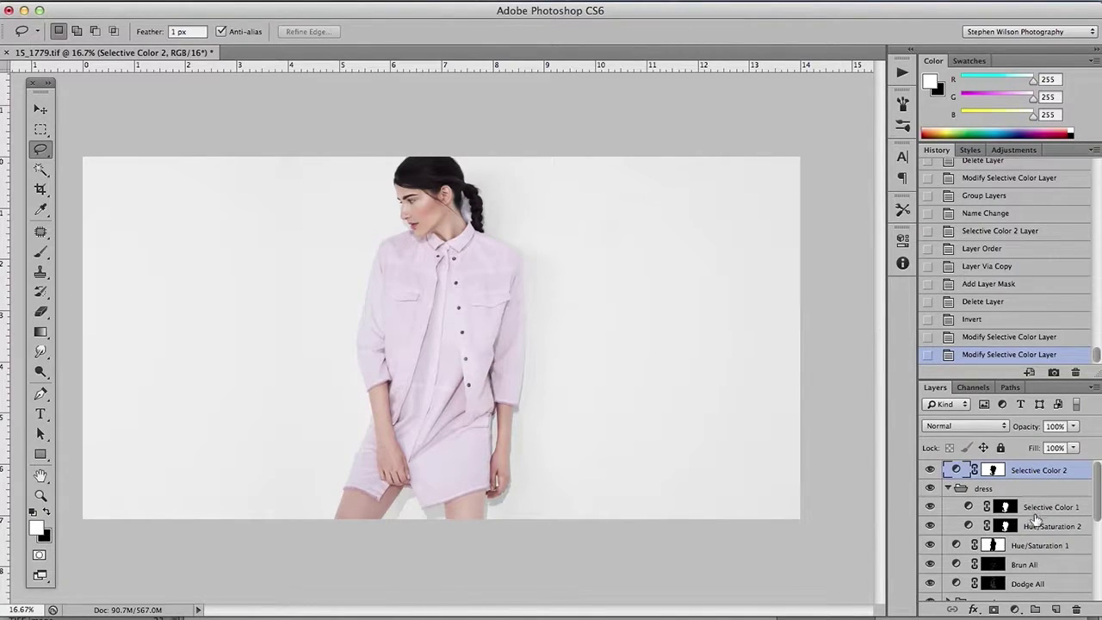
- Add a Hue/Saturation adjustment layer above Selective Color 2 with the master saturation set to -100
click(902, 241)
click(899, 385)
click(1016, 610)
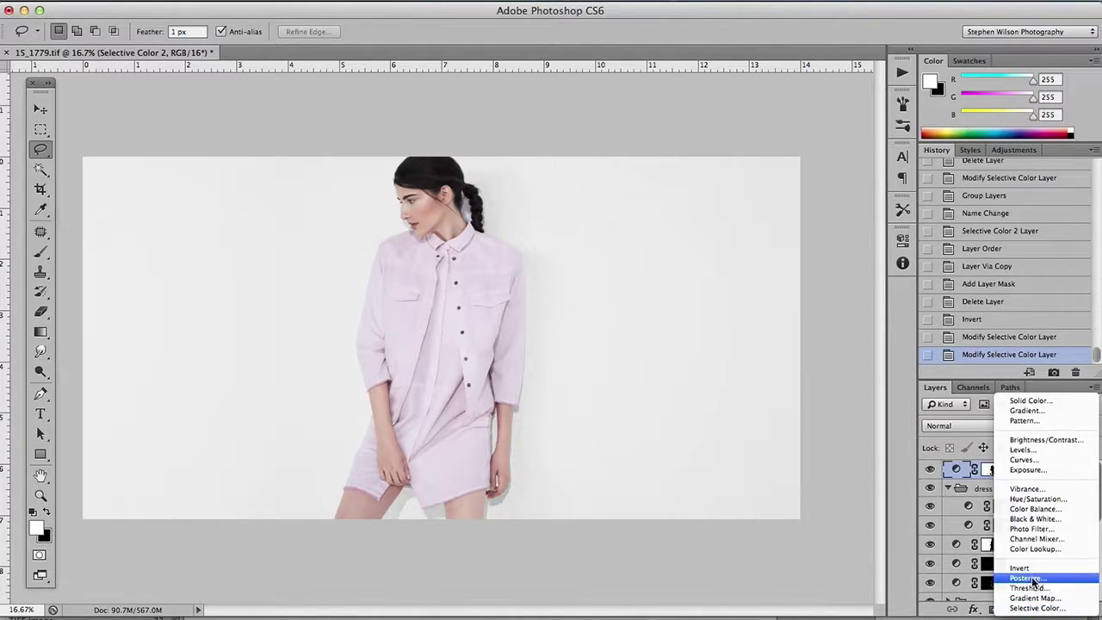
click(1033, 499)
drag(765, 360, 671, 357)
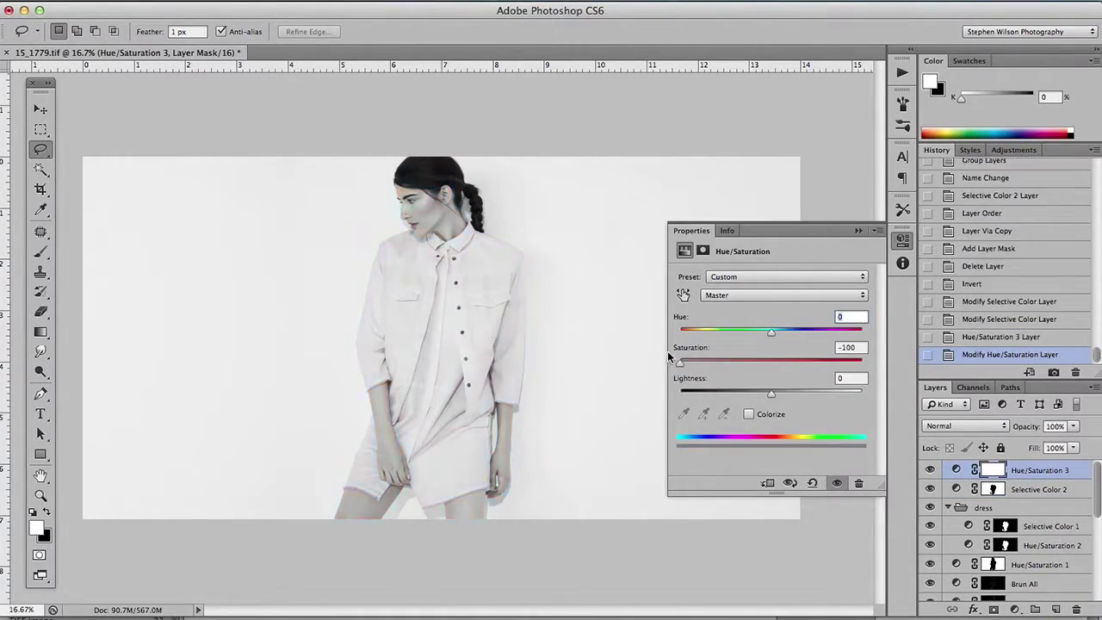
click(858, 230)
- Set the Hue/Saturation 3 layer to Overlay blending at 80% opacity and invert its mask to black
click(973, 426)
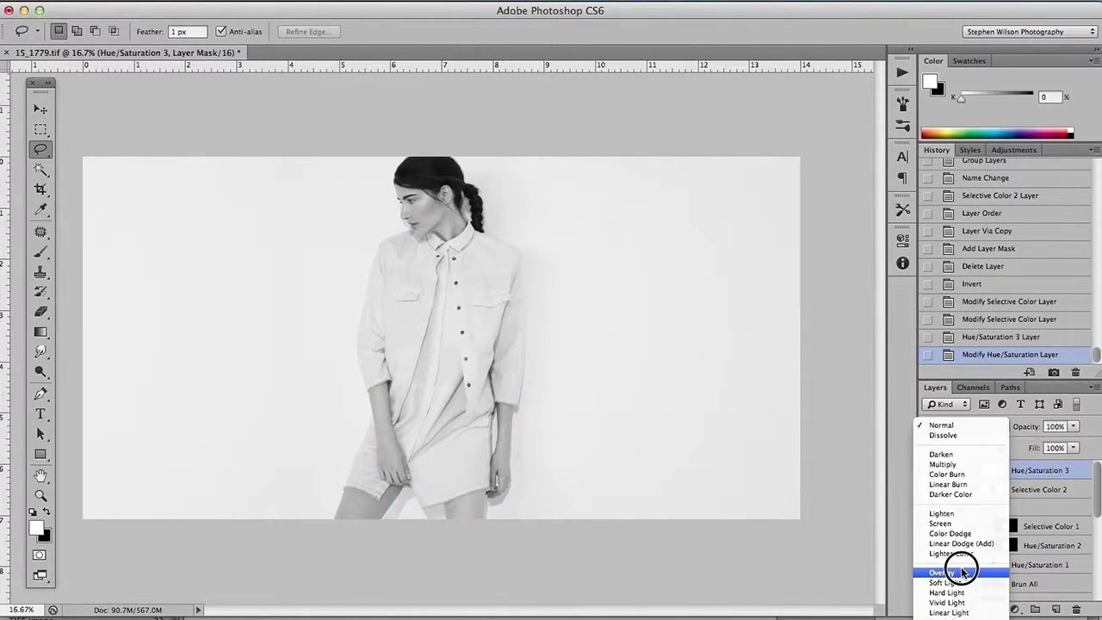
click(963, 572)
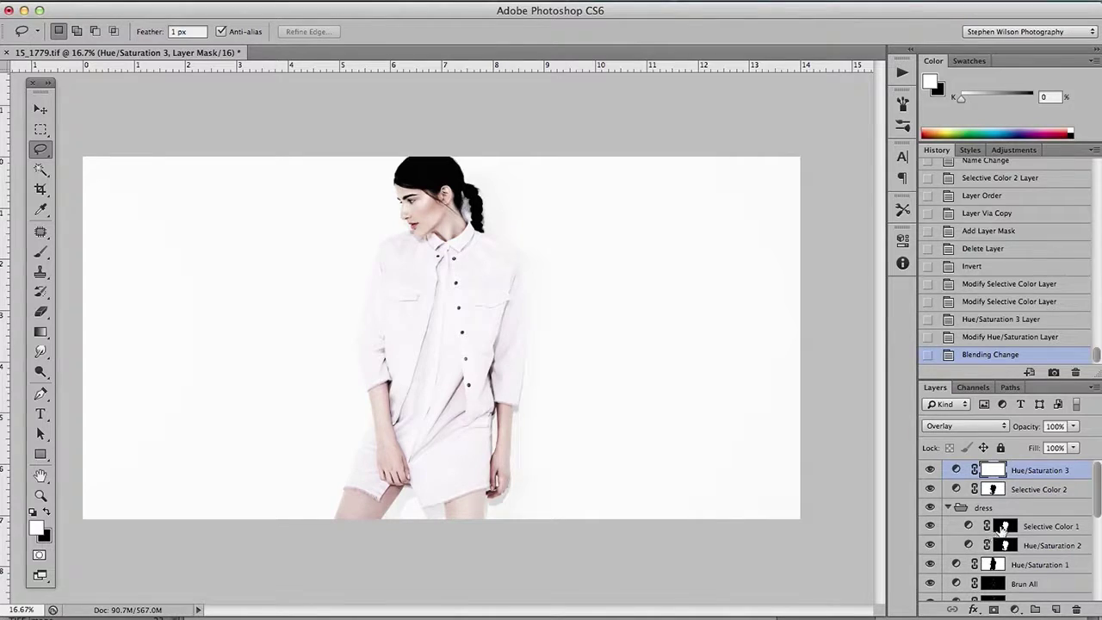
click(1073, 427)
drag(1075, 444, 1058, 447)
click(1059, 442)
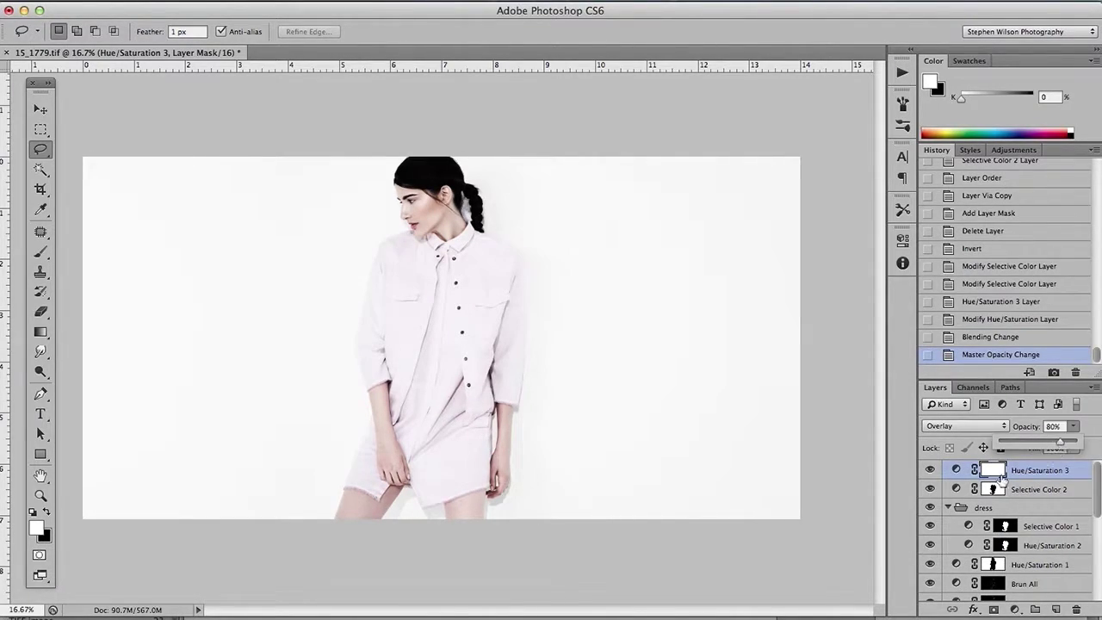
key(super+i)
- Paint white on the Hue/Saturation 3 mask over the model's face, dress, arms and legs with a 400 px brush at 25% opacity
key(b)
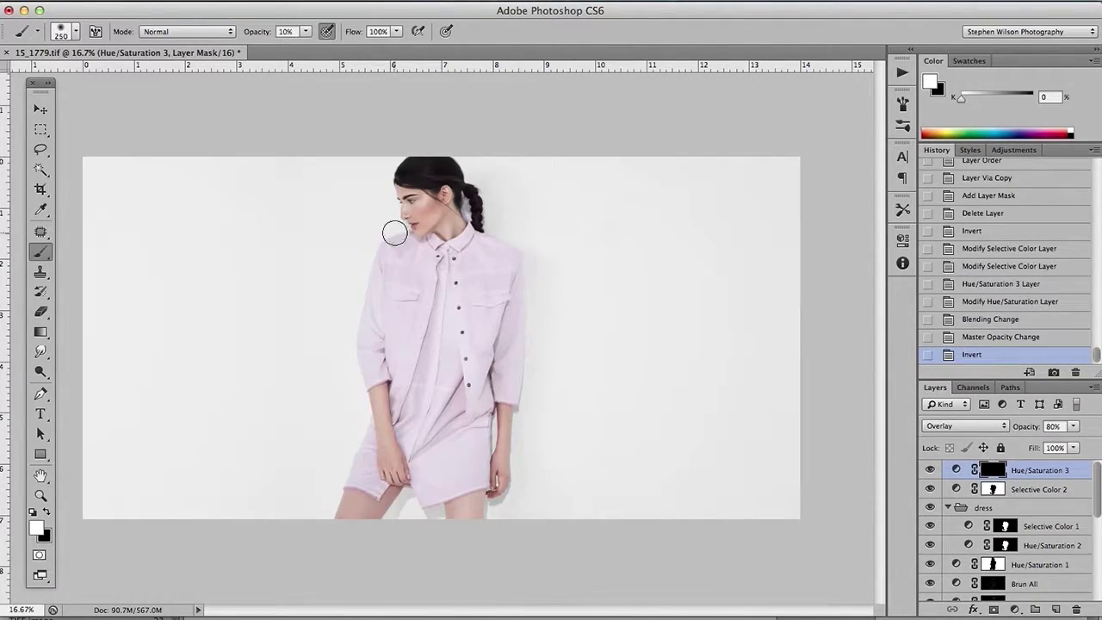
key(])
key(])
click(306, 32)
drag(308, 48, 320, 48)
mouse_move(417, 185)
mouse_down()
mouse_move(423, 216)
mouse_move(419, 185)
mouse_up()
mouse_move(468, 254)
mouse_down()
mouse_move(457, 241)
mouse_move(460, 275)
mouse_up()
mouse_move(465, 344)
mouse_down()
mouse_move(470, 396)
mouse_move(456, 388)
mouse_up()
drag(404, 413, 370, 521)
mouse_move(457, 495)
mouse_down()
mouse_move(458, 526)
mouse_move(465, 516)
mouse_up()
drag(499, 397, 498, 374)
mouse_move(492, 341)
mouse_down()
mouse_move(487, 315)
mouse_move(511, 286)
mouse_up()
mouse_move(495, 271)
mouse_down()
mouse_move(465, 264)
mouse_move(448, 275)
mouse_up()
drag(396, 379, 391, 405)
- Inspect the painted contrast effect around the head and upper dress up close and in the whole image
key(super+plus)
key(super+plus)
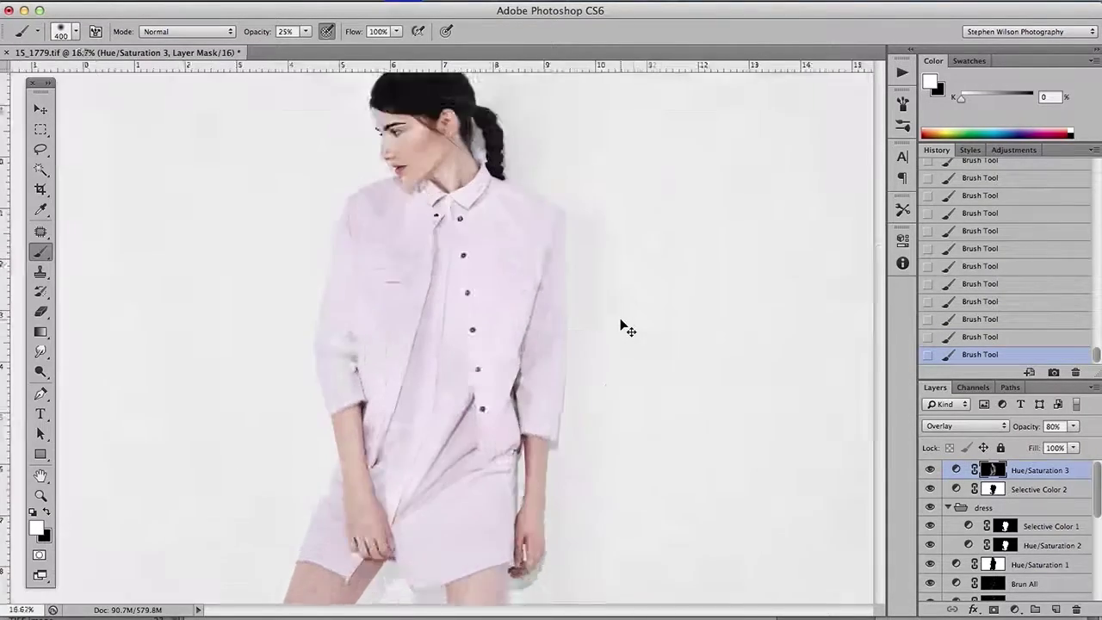
key(bracketleft)
key(bracketleft)
key(x)
key(bracketleft)
key(bracketleft)
key(bracketleft)
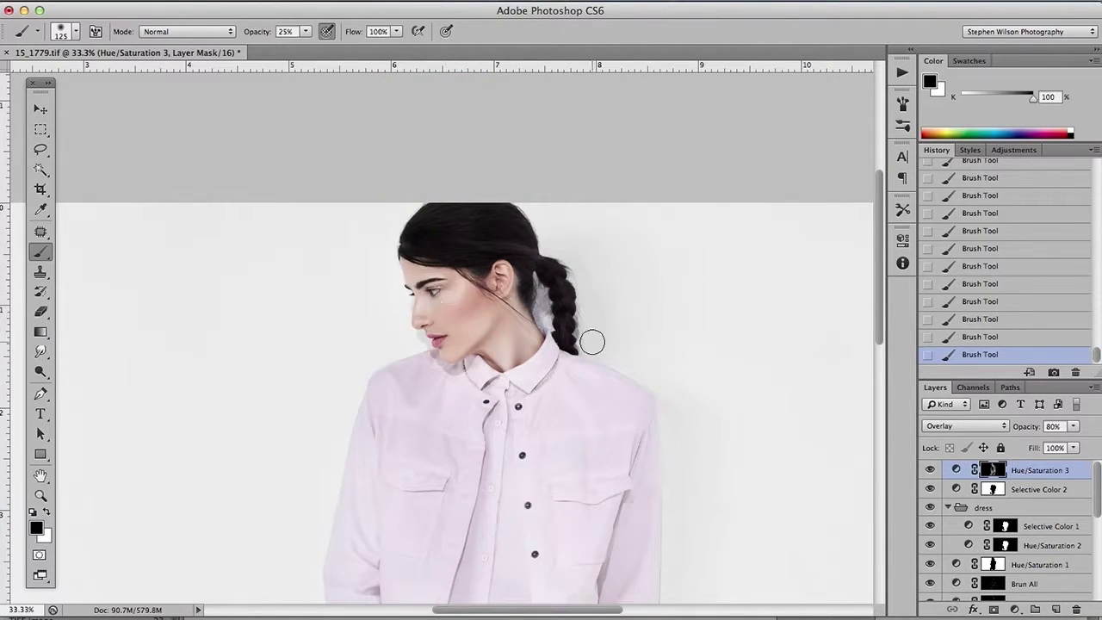
key(super+minus)
key(x)
key(super+minus)
key(super+minus)
key(super+minus)
key(super+plus)
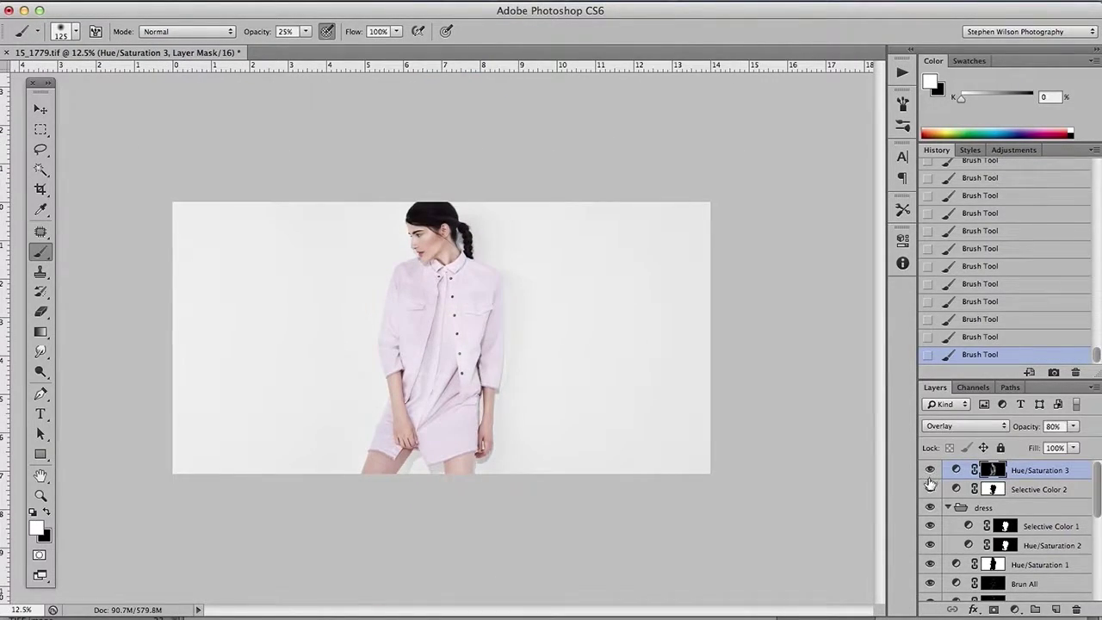
- Soften the contrast effect over the dress by painting black on the Hue/Saturation 3 mask with a 900 px brush at 25% opacity
key(x)
key(bracketright)
key(bracketright)
key(bracketright)
key(bracketright)
key(bracketright)
key(bracketright)
key(bracketright)
key(bracketright)
key(bracketright)
key(bracketright)
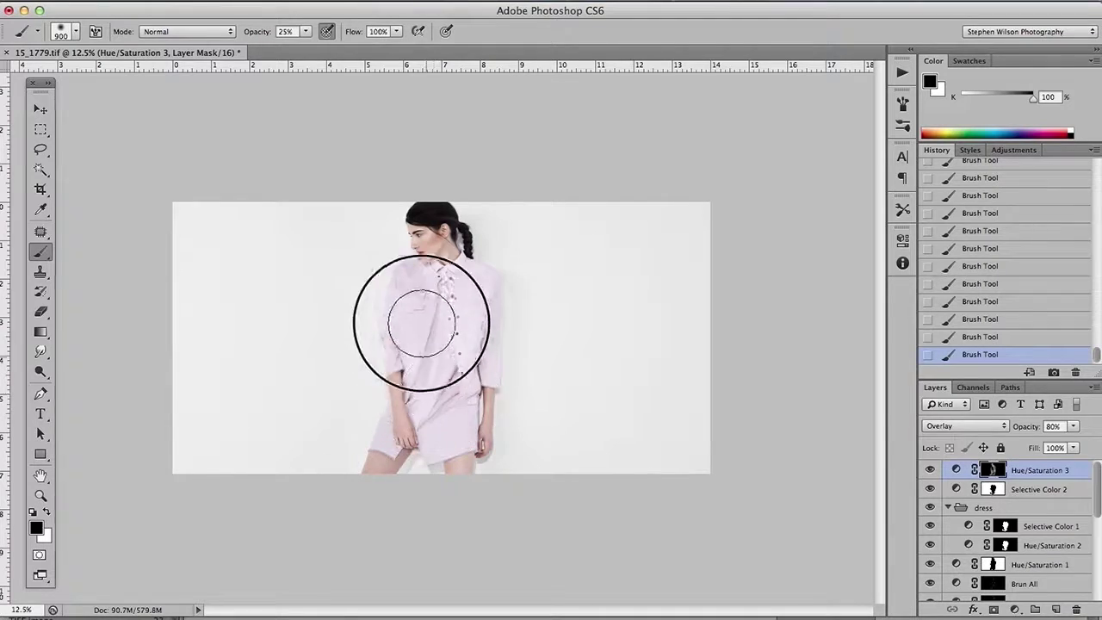
drag(470, 337, 454, 370)
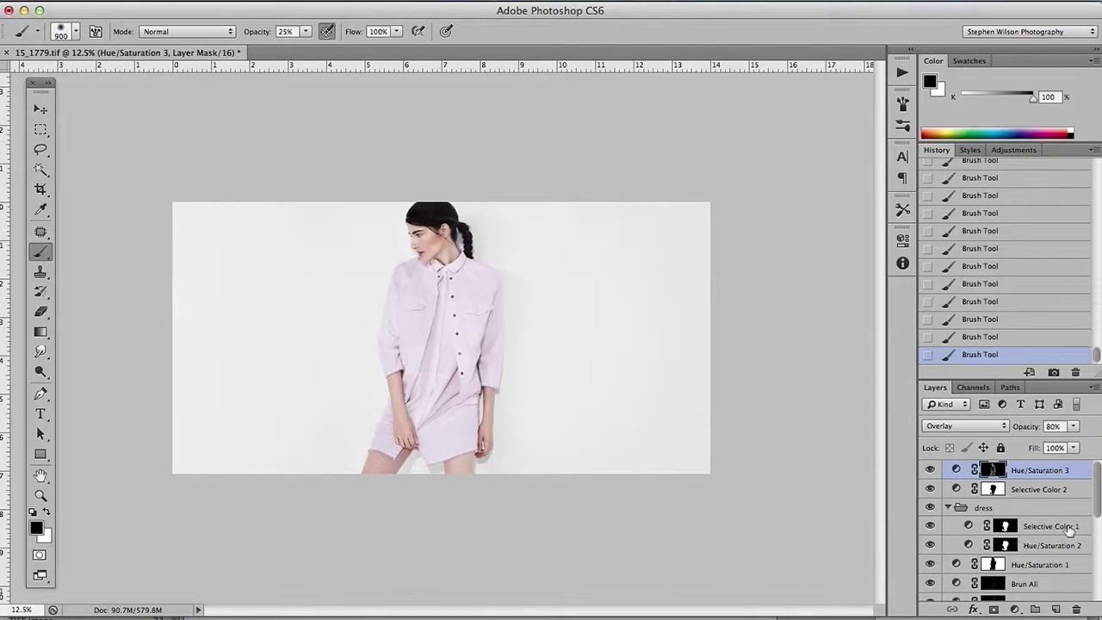
- Duplicate the Background layer and move the copy to the top of the layer stack
scroll(1099, 515, down, 2)
scroll(1098, 515, down, 5)
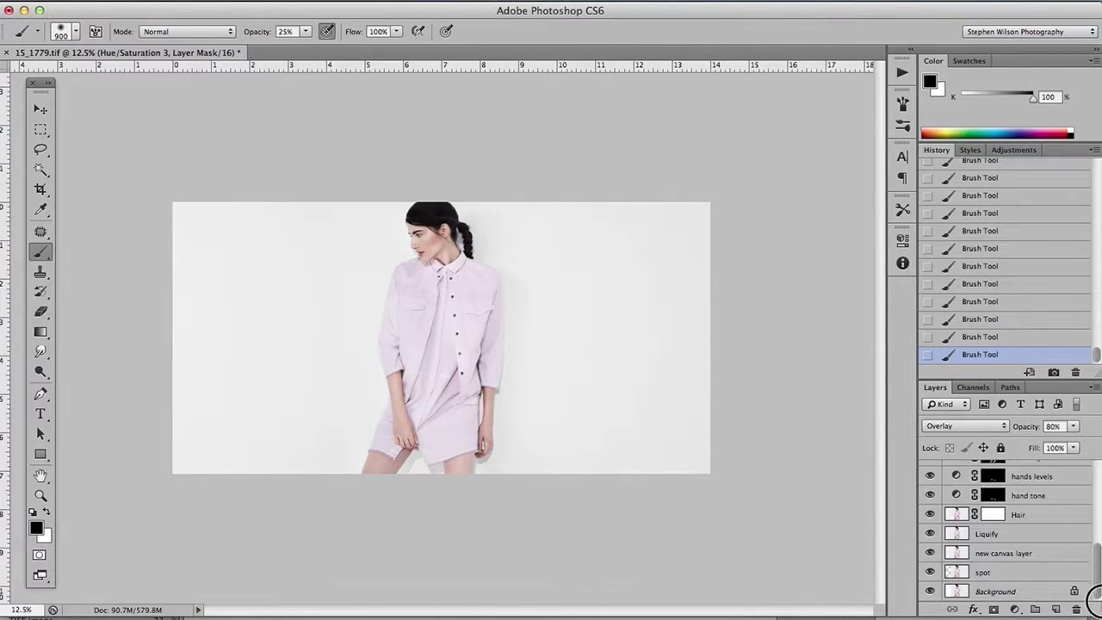
click(997, 592)
key(ctrl+j)
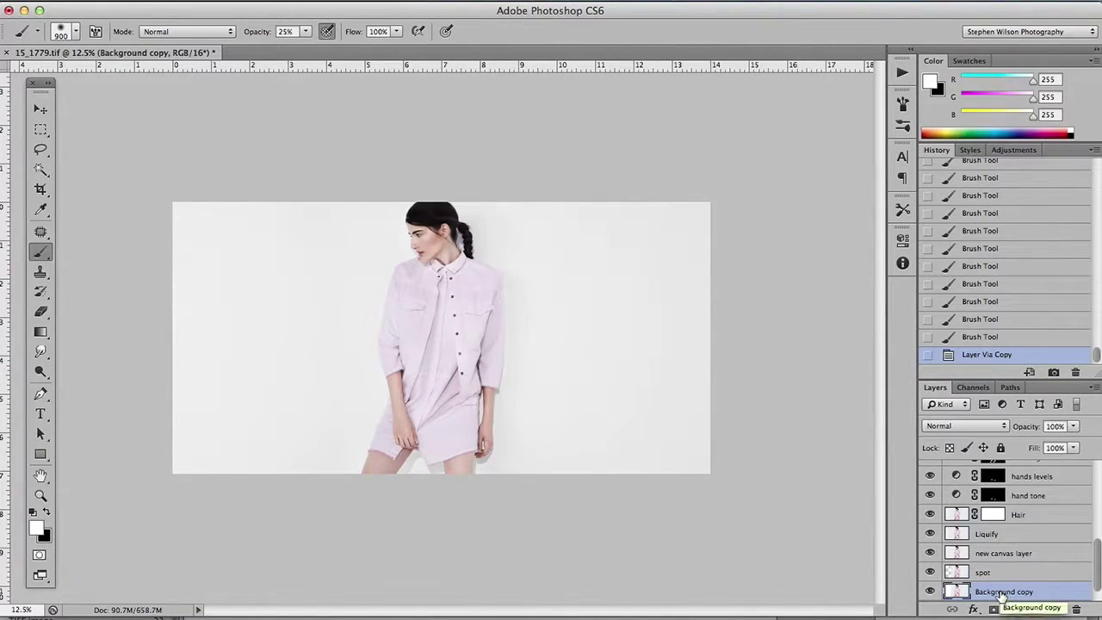
drag(1009, 594, 1013, 467)
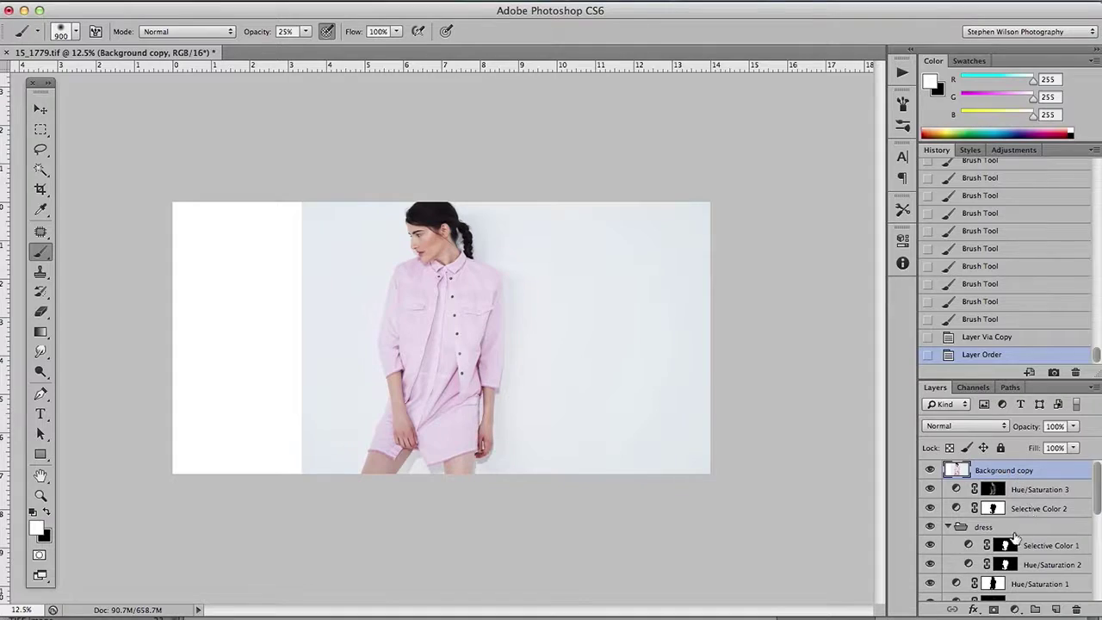
- Compare the original photo with the retouched version by repeatedly hiding and showing the Background copy layer
click(930, 471)
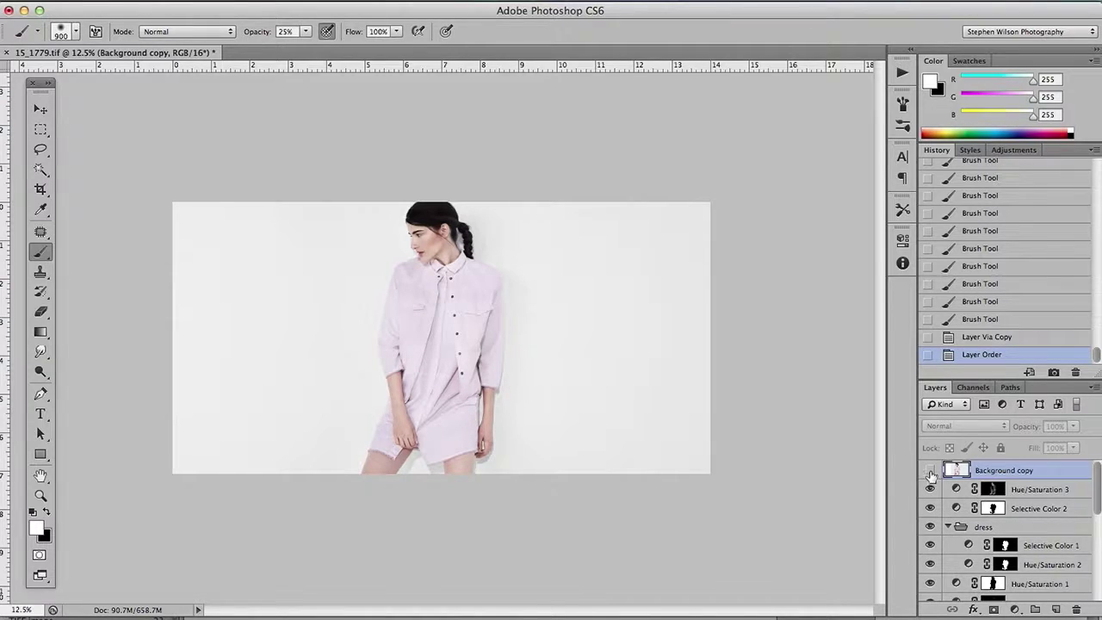
click(930, 471)
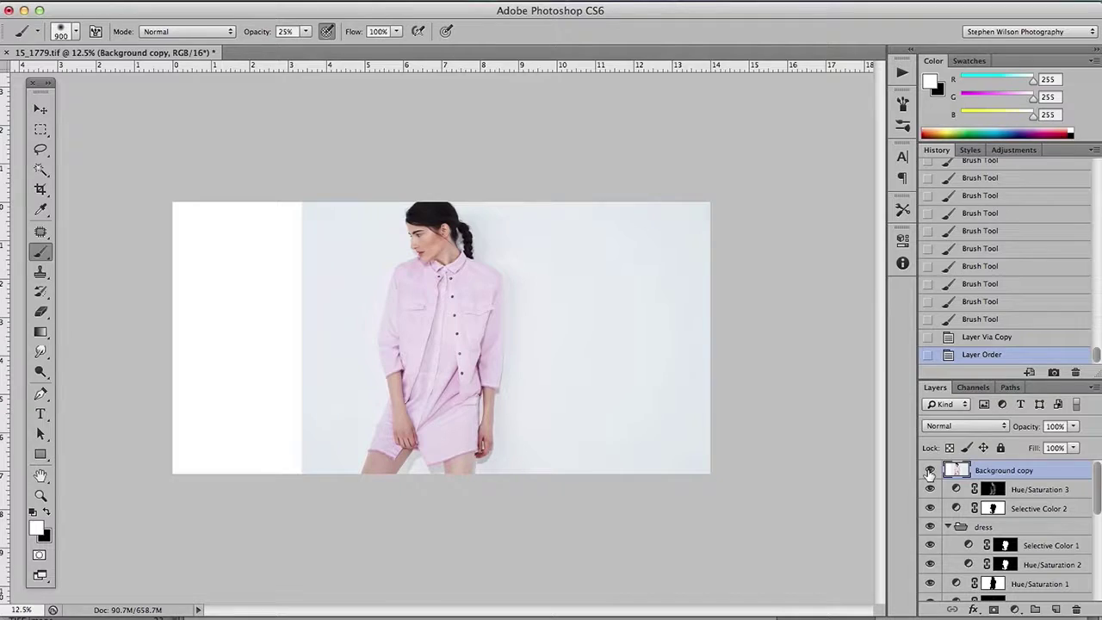
click(930, 471)
click(930, 471)
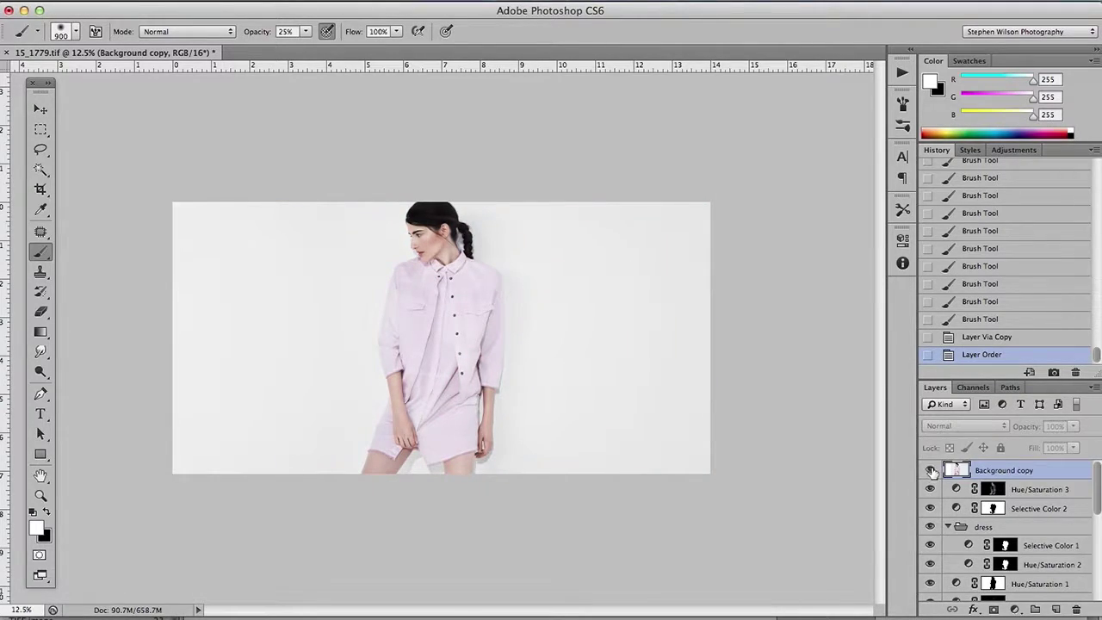
click(930, 471)
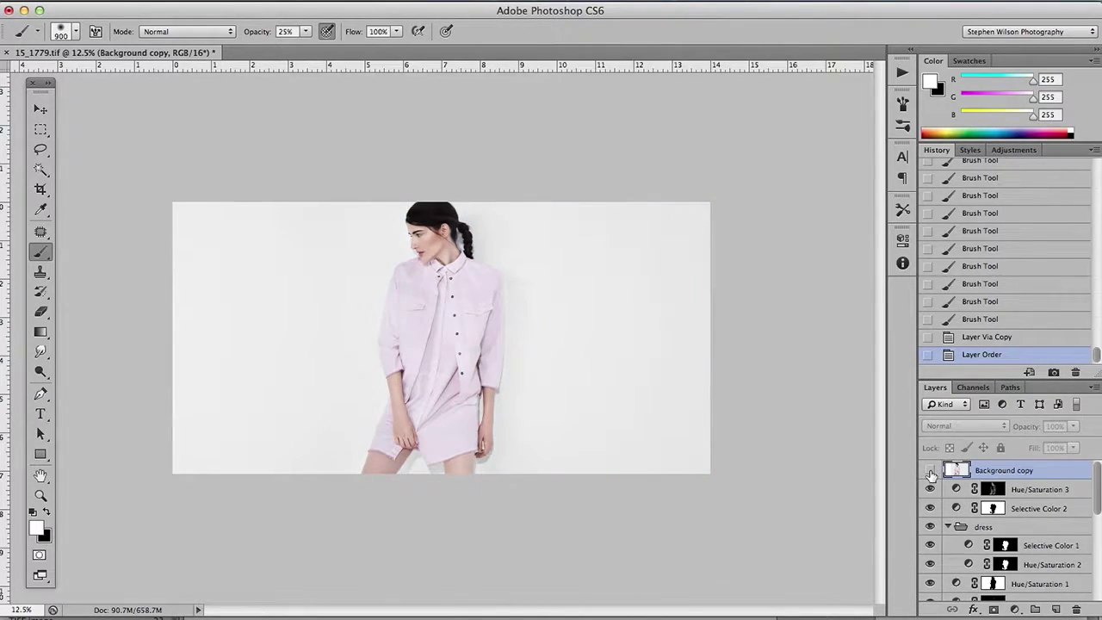